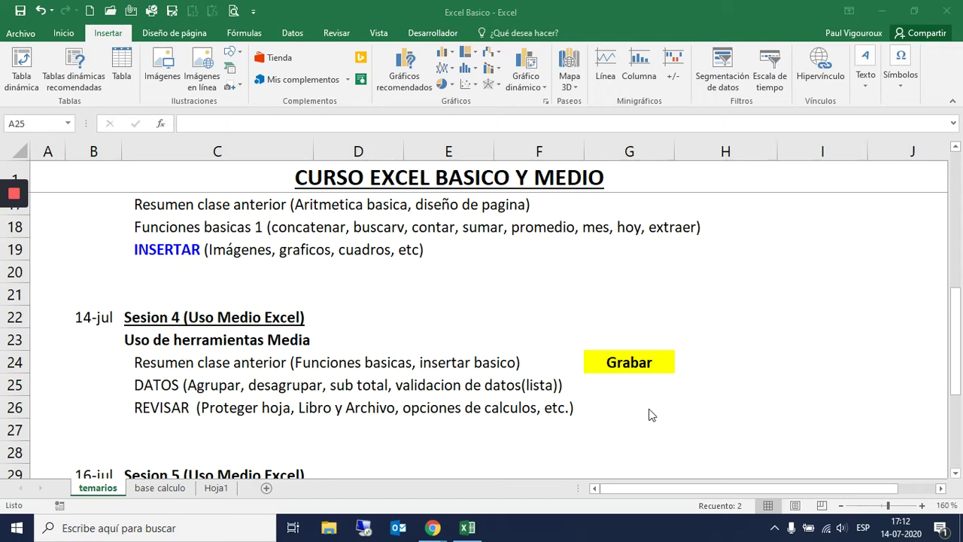
# Select rows 25 and 26 and cells C25/C26 with the DATOS and REVISAR topics on temarios.
pyautogui.click(13, 383)
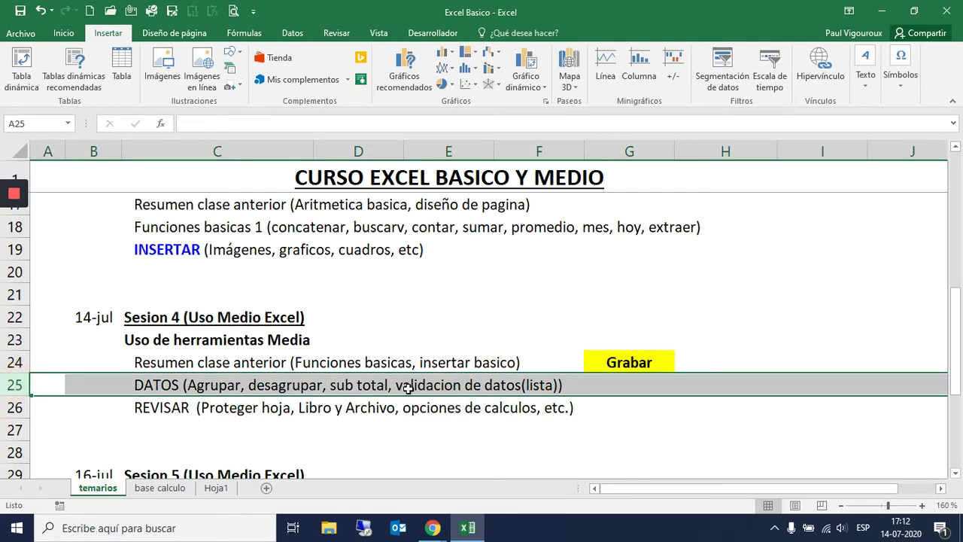
pyautogui.click(14, 407)
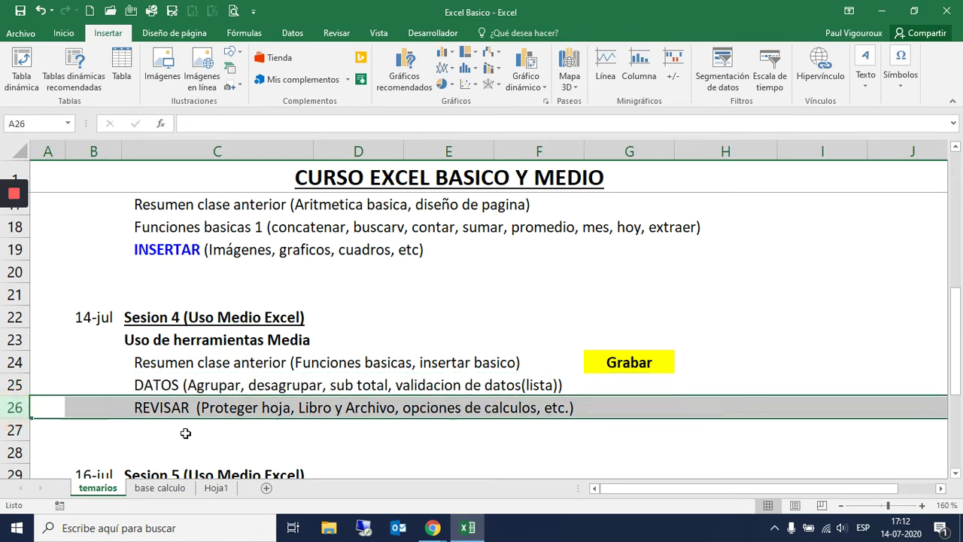
pyautogui.click(160, 386)
pyautogui.click(157, 407)
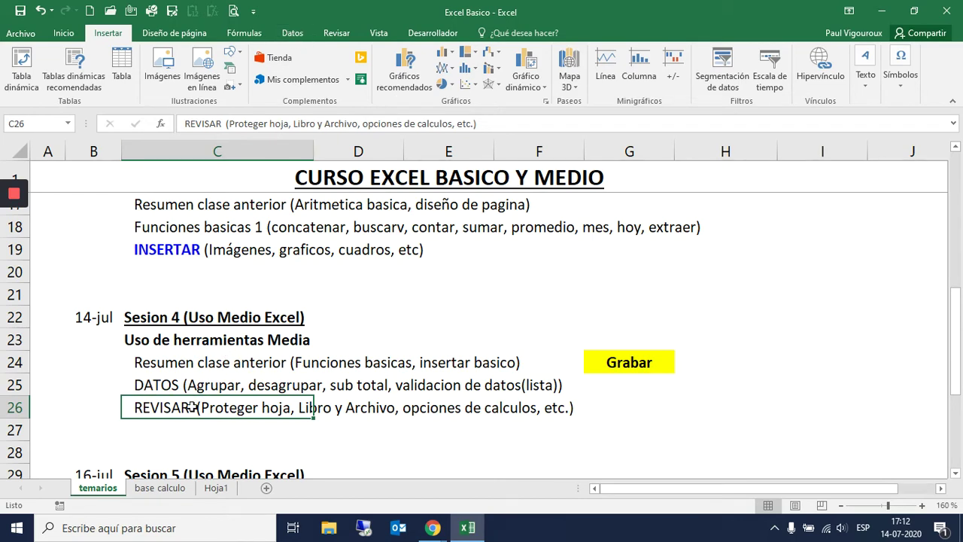
pyautogui.click(177, 386)
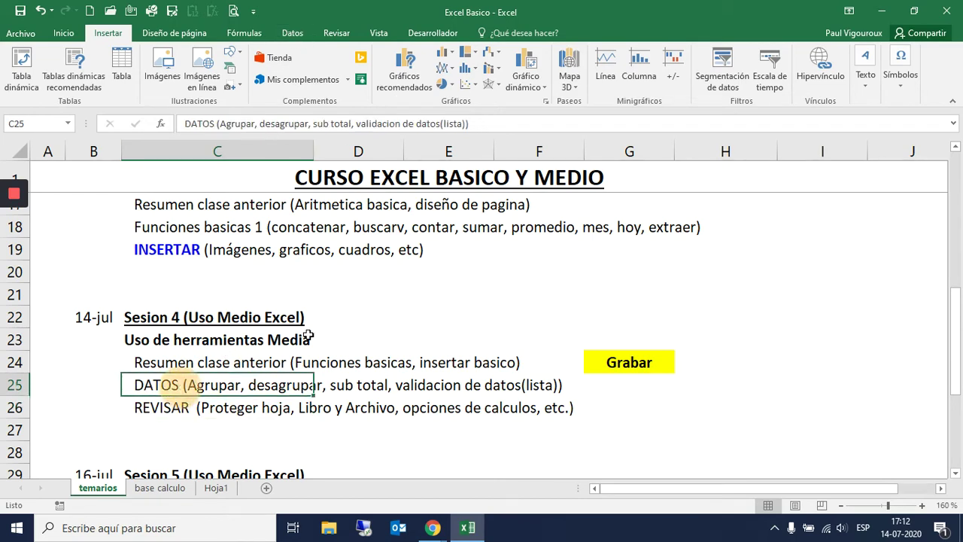
# Cycle through the Inicio, Insertar and Fórmulas ribbons, ending on the Datos tools.
pyautogui.click(294, 35)
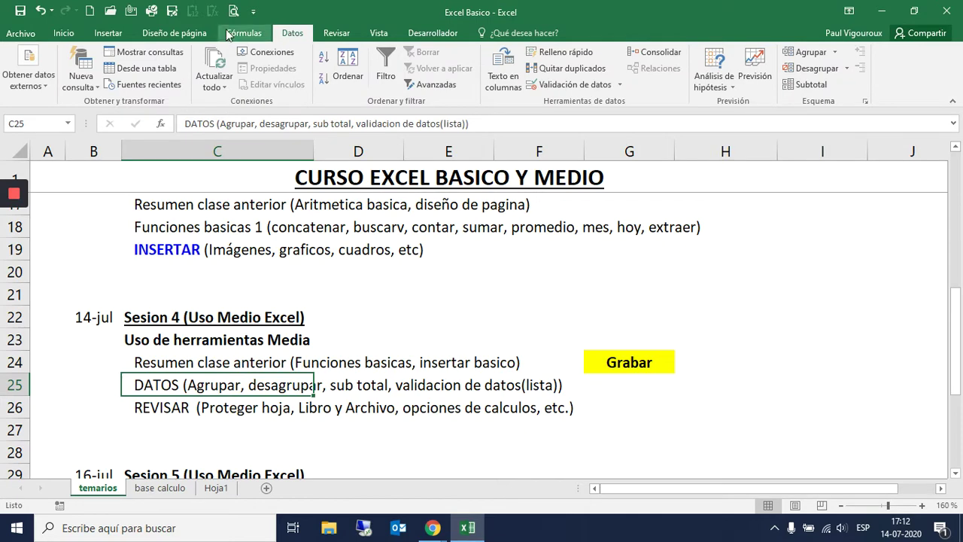
pyautogui.click(67, 34)
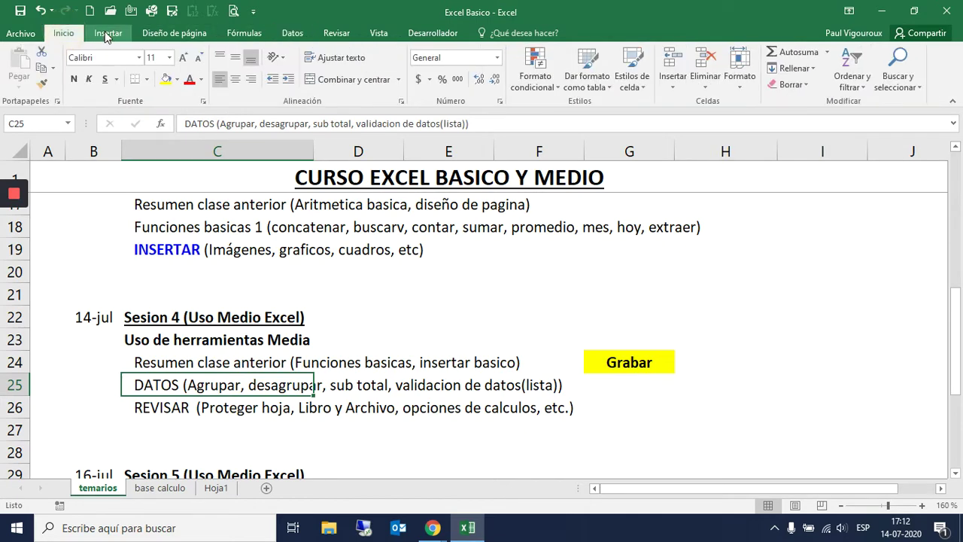
pyautogui.click(107, 34)
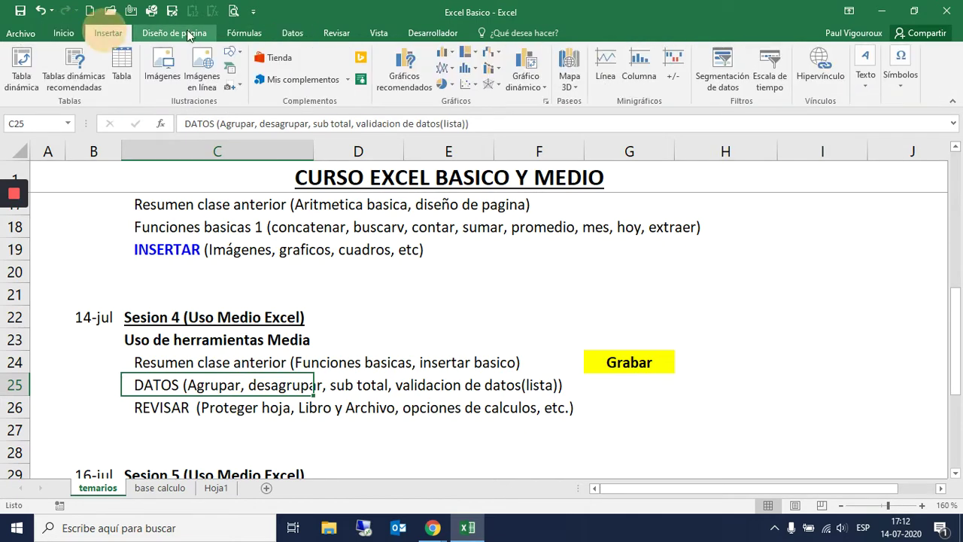
pyautogui.click(247, 34)
pyautogui.click(293, 34)
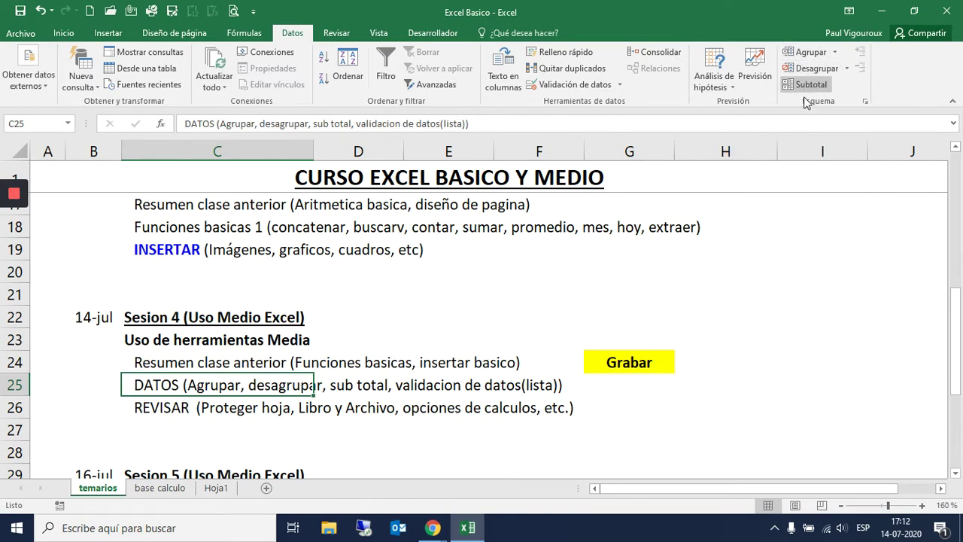
pyautogui.click(159, 487)
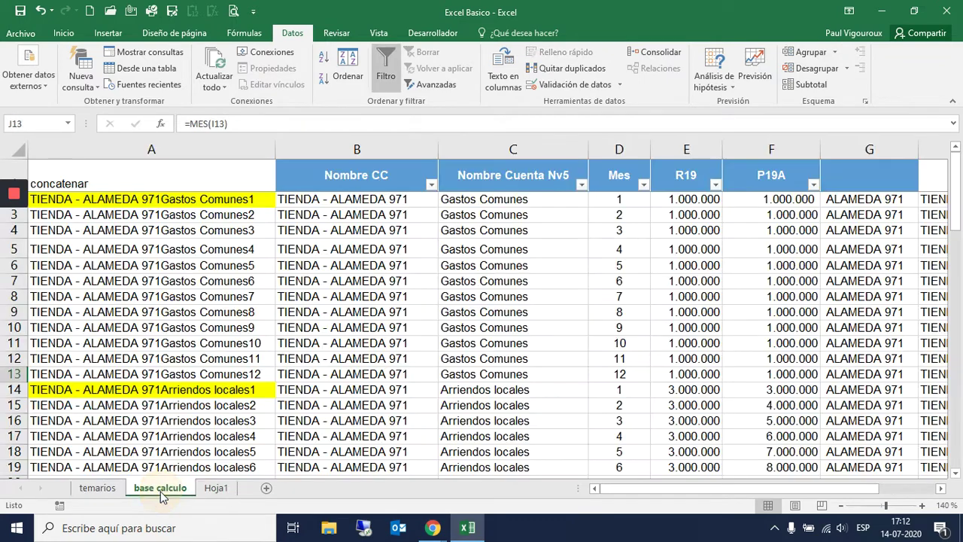
pyautogui.click(940, 488)
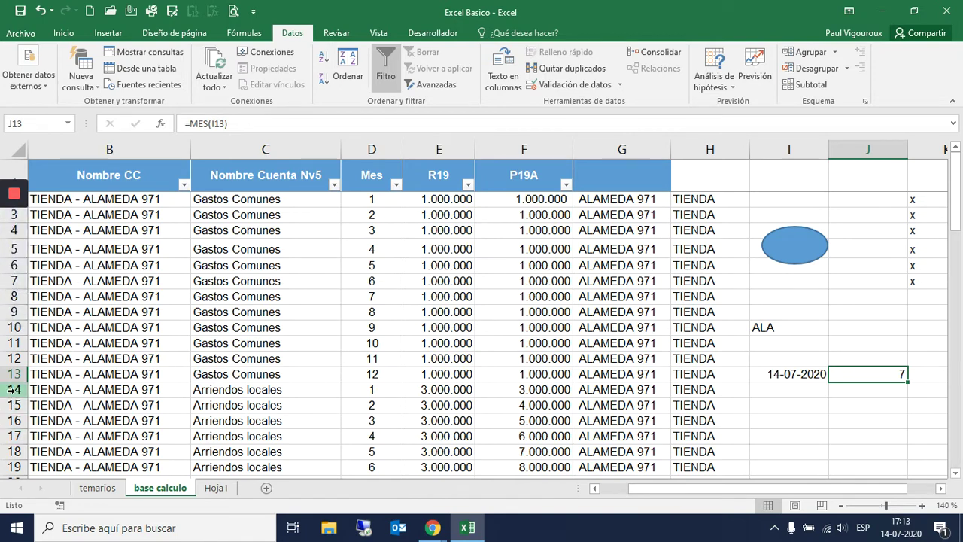
pyautogui.click(13, 389)
pyautogui.moveTo(13, 389)
pyautogui.mouseDown()
pyautogui.moveTo(19, 491)
pyautogui.moveTo(41, 393)
pyautogui.mouseUp()
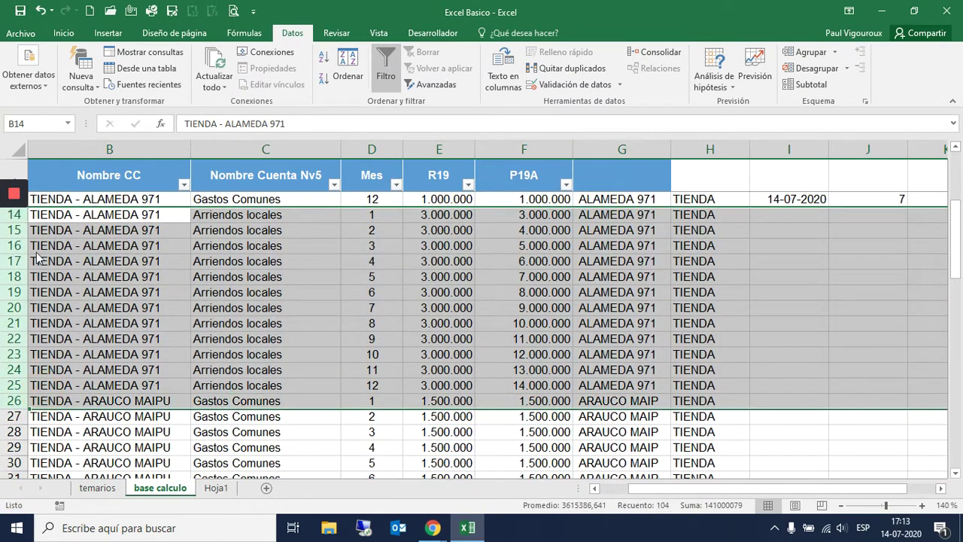
pyautogui.scroll(3, 145, 374)
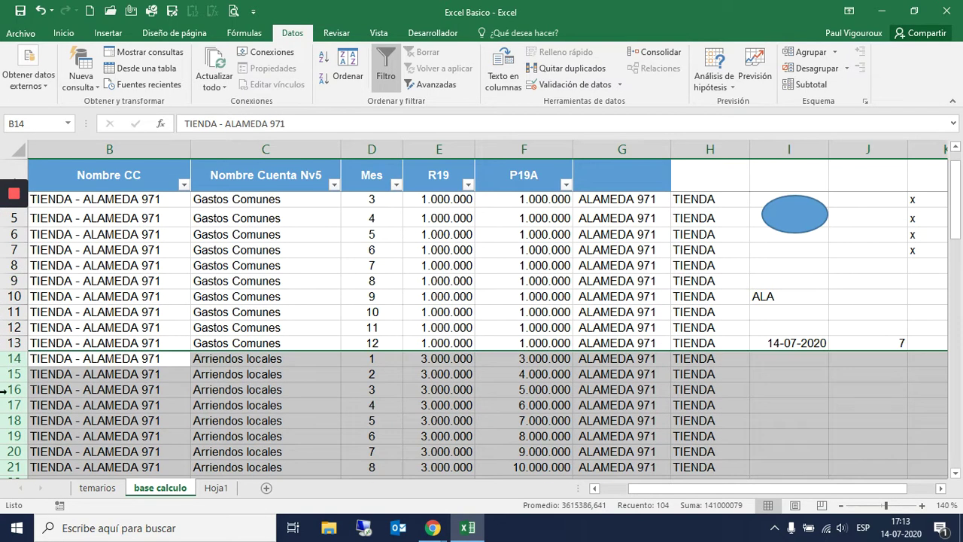
pyautogui.moveTo(13, 358)
pyautogui.mouseDown()
pyautogui.moveTo(21, 503)
pyautogui.moveTo(19, 416)
pyautogui.mouseUp()
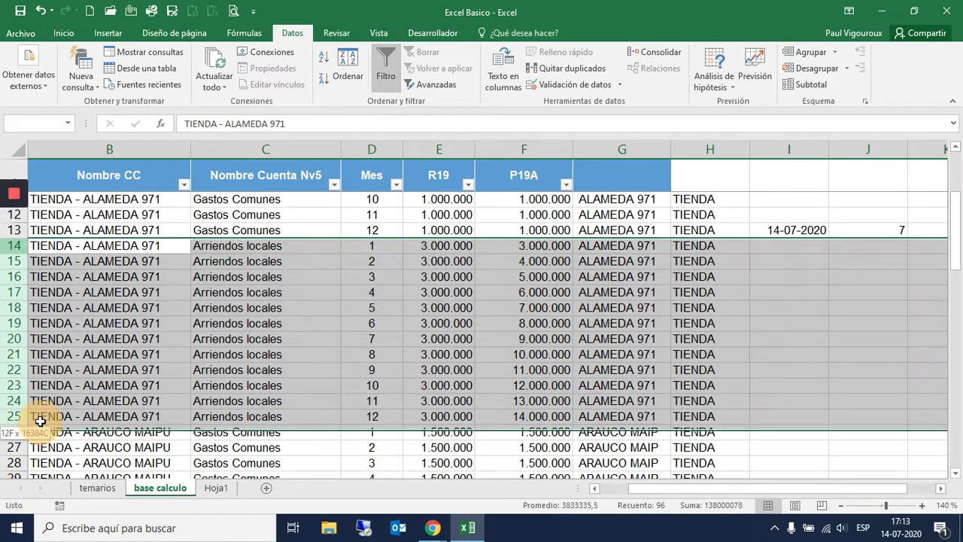
pyautogui.click(803, 53)
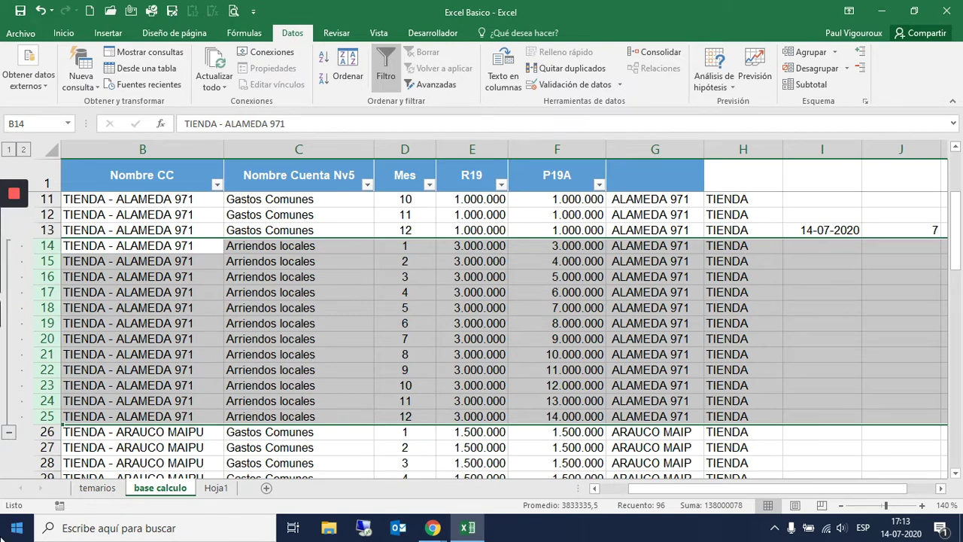
# Collapse and re-expand the rows 14–25 group, then ungroup rows 14–26.
pyautogui.click(9, 433)
pyautogui.click(231, 291)
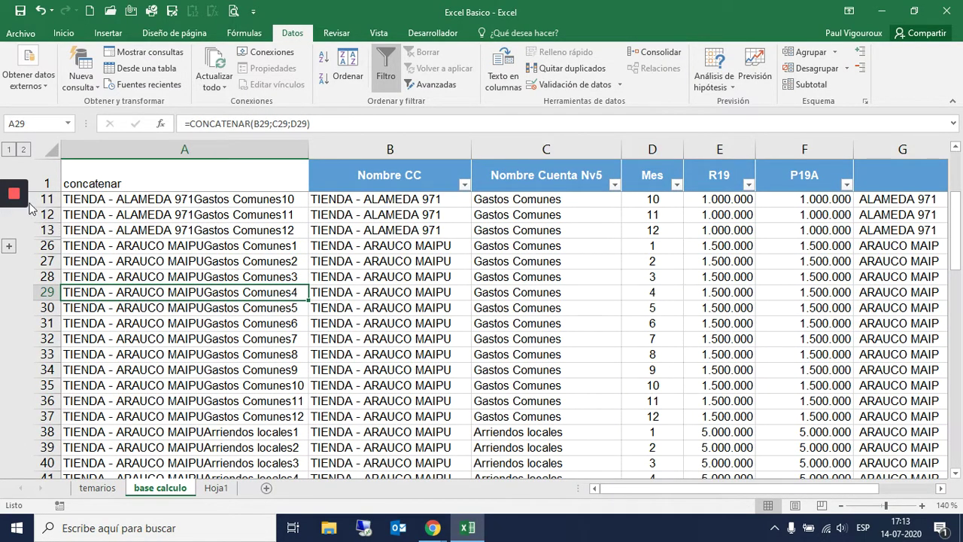
pyautogui.click(47, 231)
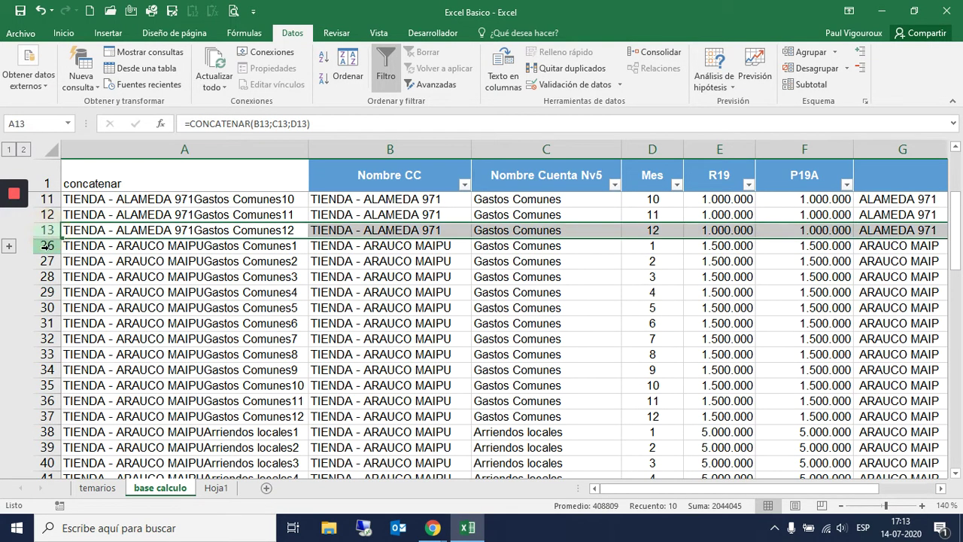
pyautogui.click(47, 246)
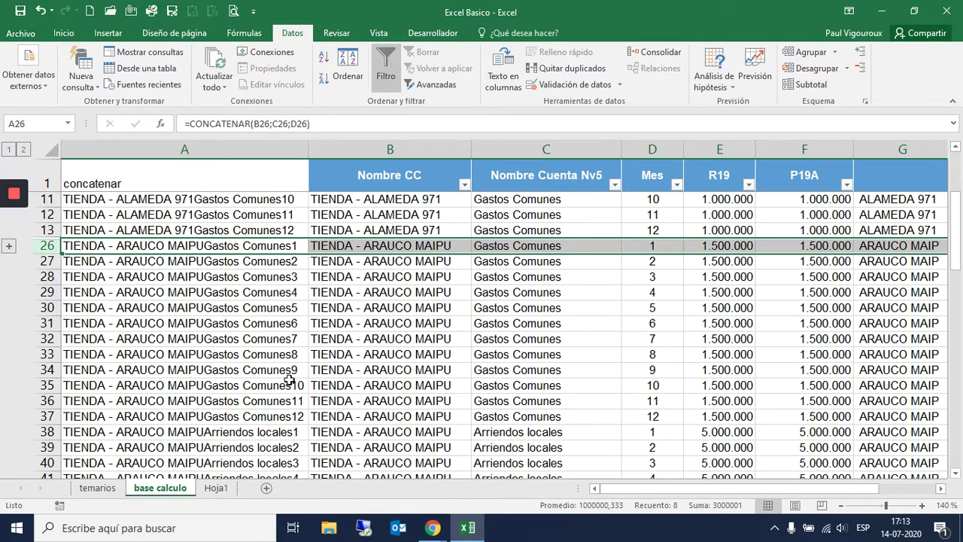
pyautogui.click(22, 150)
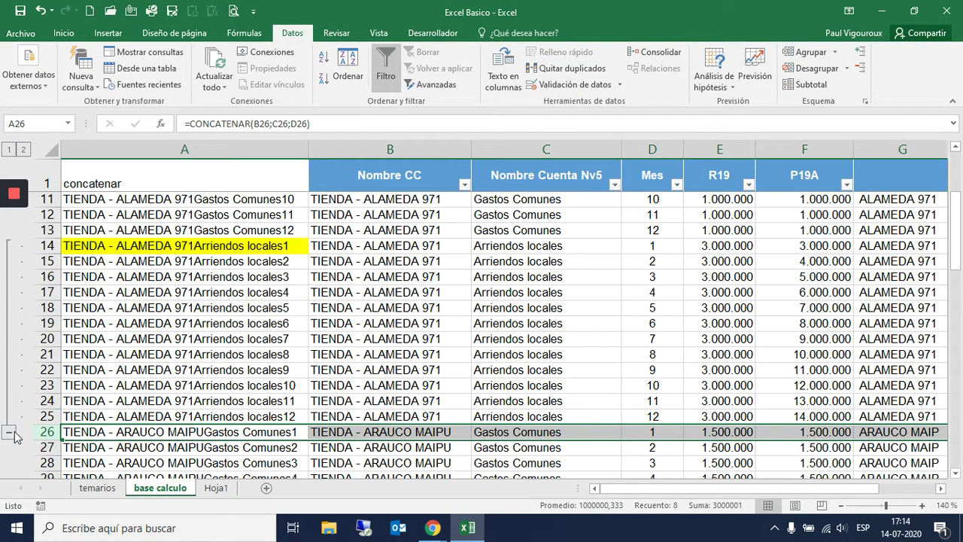
pyautogui.click(7, 150)
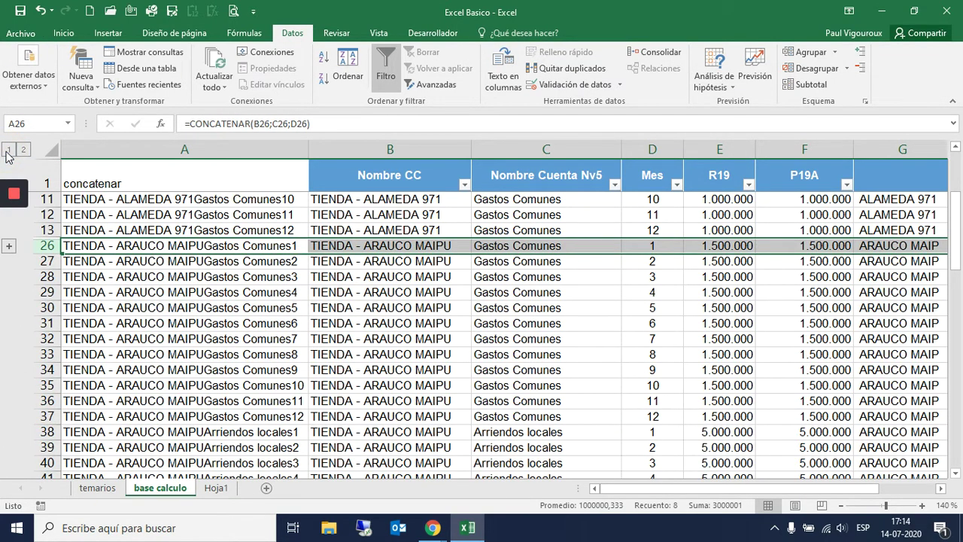
pyautogui.click(23, 150)
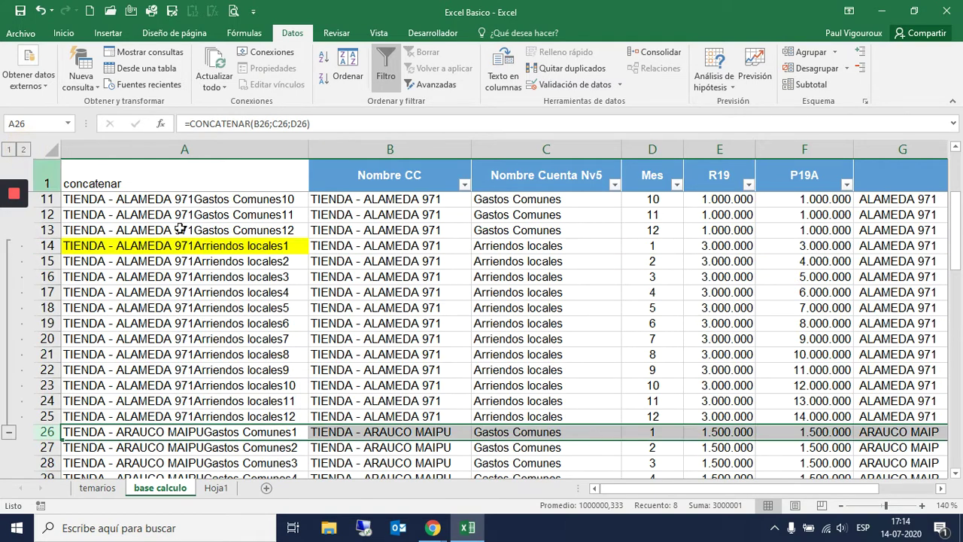
pyautogui.moveTo(61, 249)
pyautogui.mouseDown()
pyautogui.moveTo(43, 247)
pyautogui.moveTo(32, 431)
pyautogui.mouseUp()
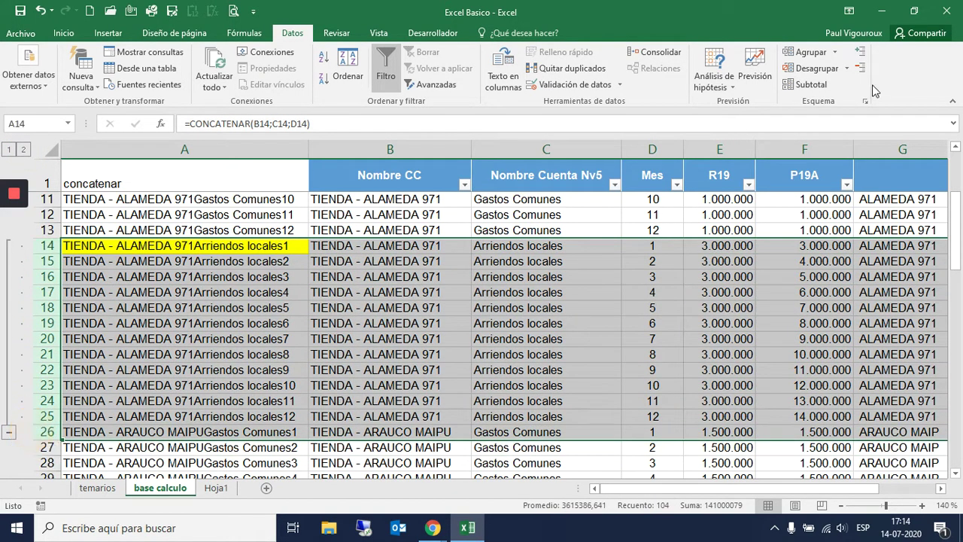
pyautogui.click(807, 69)
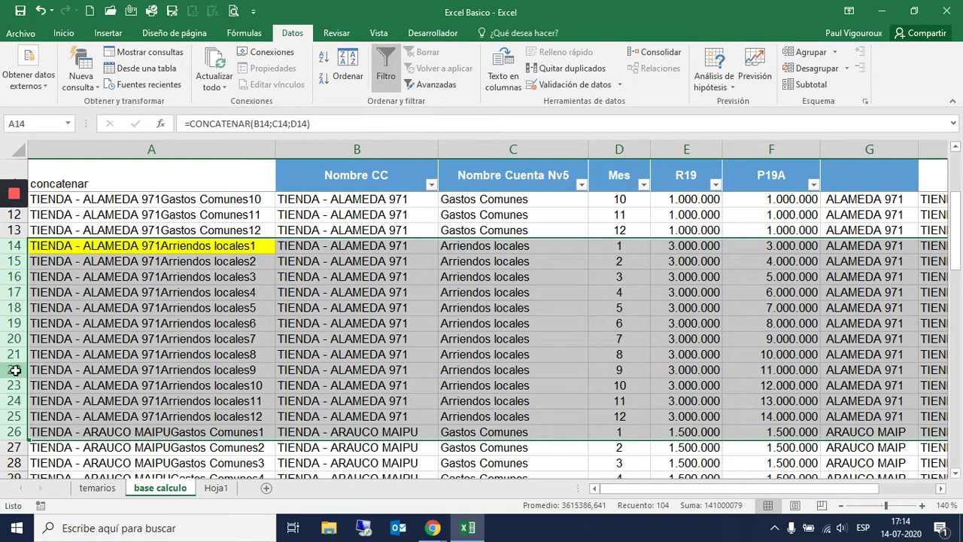
# Group rows 22–25 (months 9–12), then collapse to level 1 and expand to level 2.
pyautogui.moveTo(13, 369); pyautogui.dragTo(10, 416)
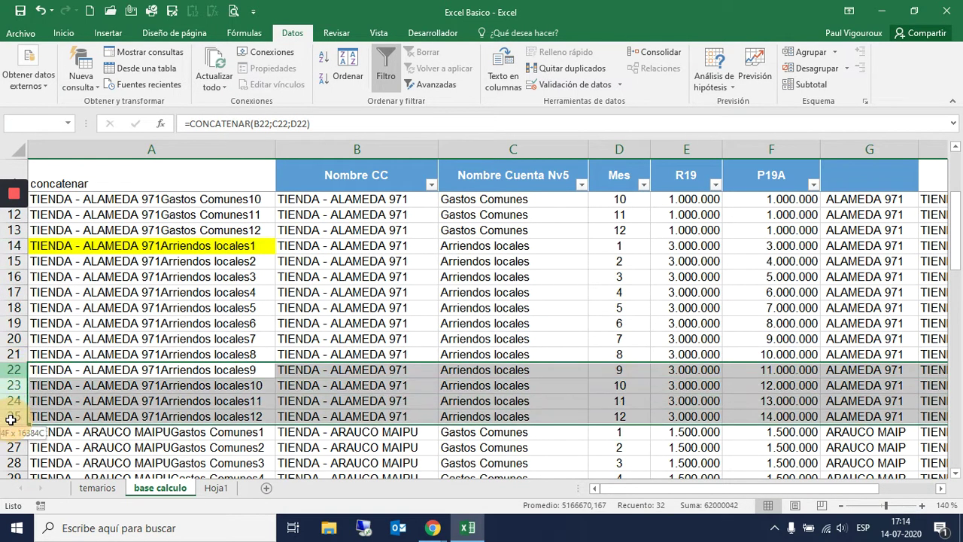
pyautogui.click(801, 51)
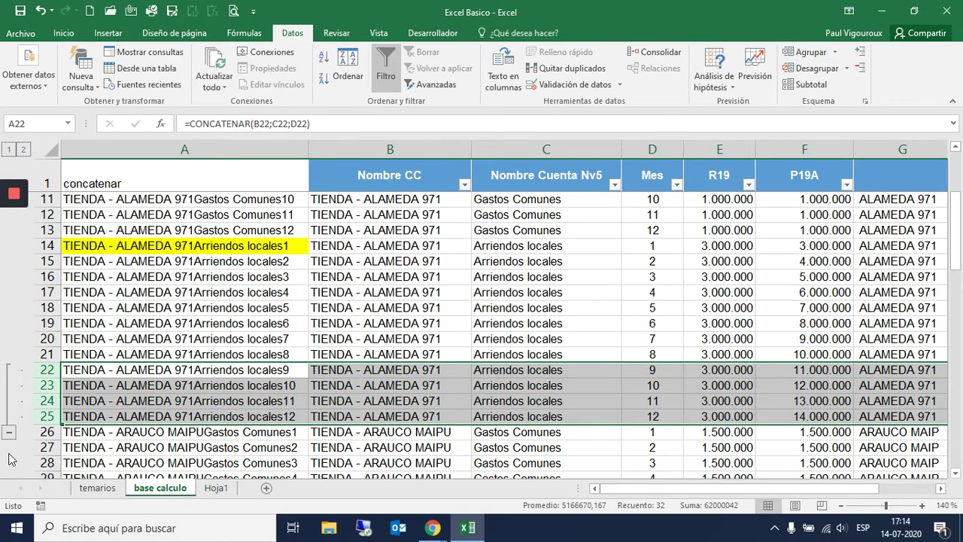
pyautogui.click(10, 150)
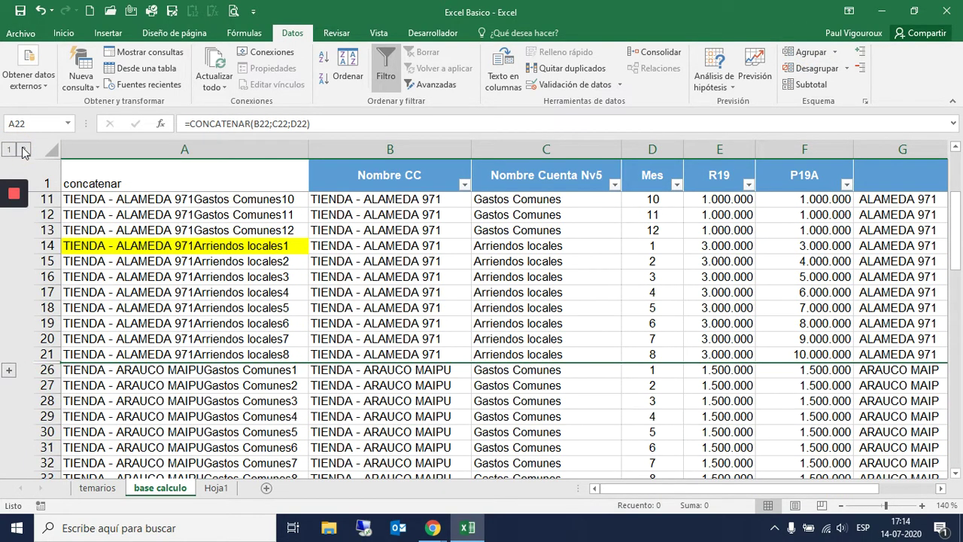
pyautogui.click(24, 150)
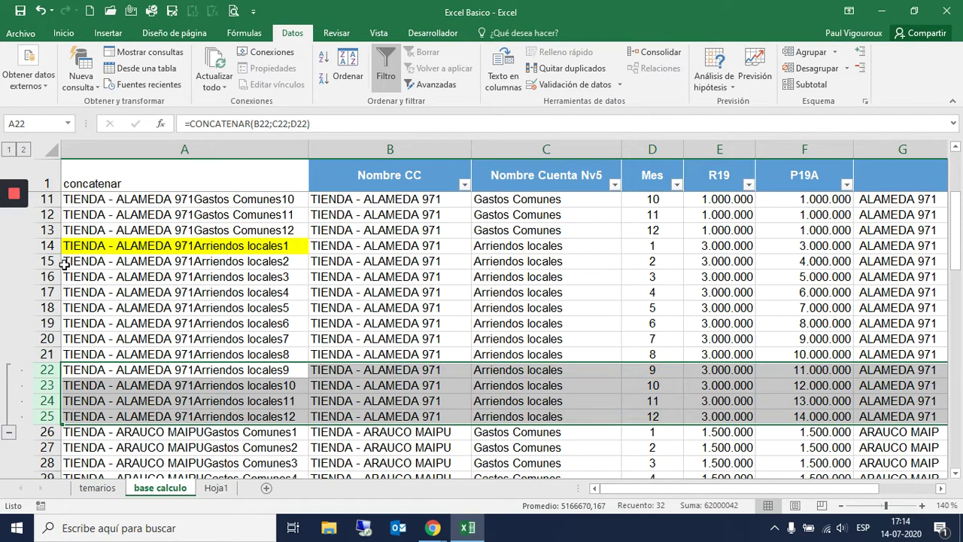
# Add outline groups for rows 15–18 and rows 32–35.
pyautogui.moveTo(47, 261); pyautogui.dragTo(46, 307)
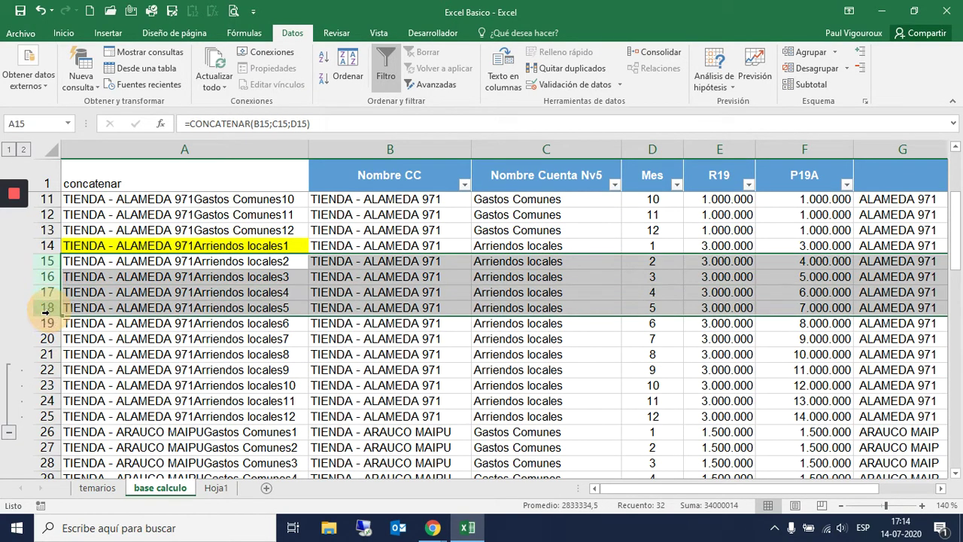
pyautogui.click(792, 52)
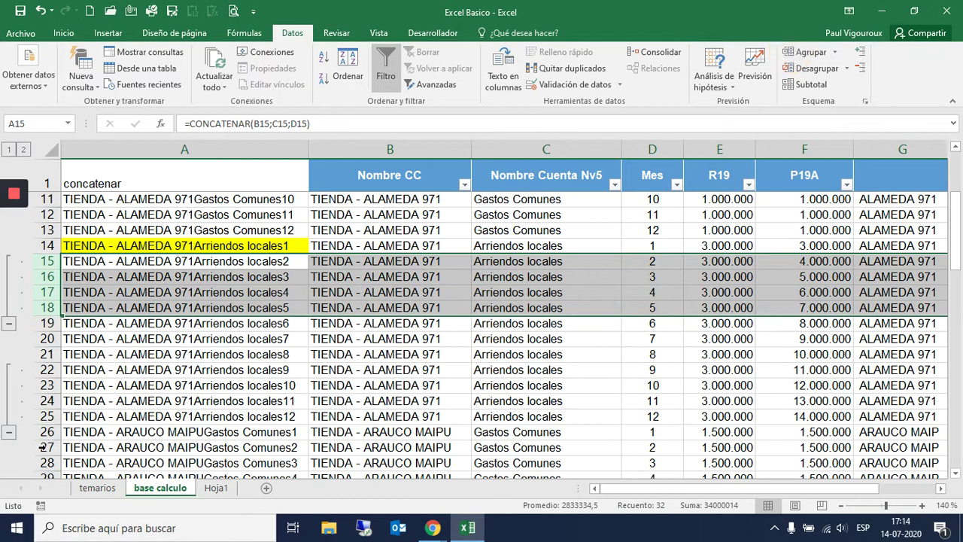
pyautogui.scroll(-2, 39, 419)
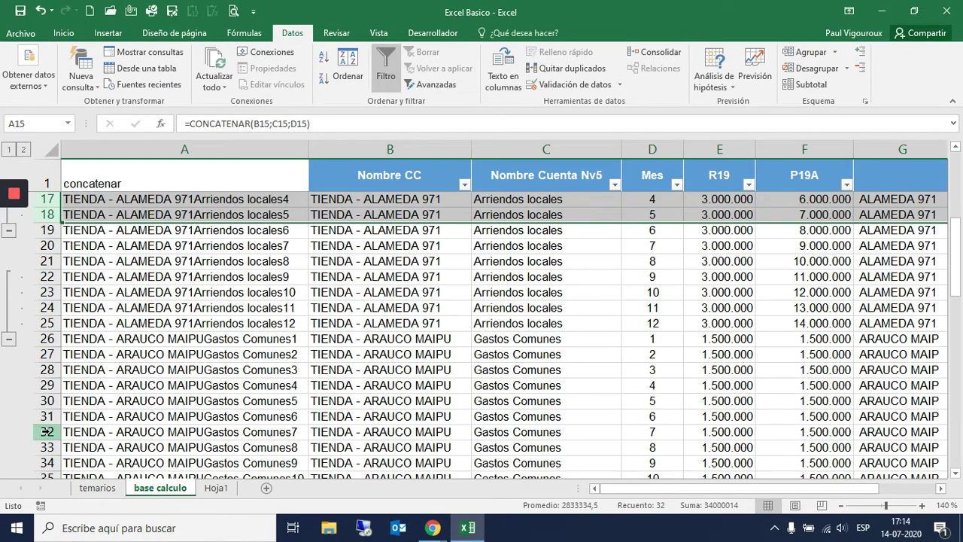
pyautogui.moveTo(45, 431); pyautogui.dragTo(45, 478)
pyautogui.click(798, 51)
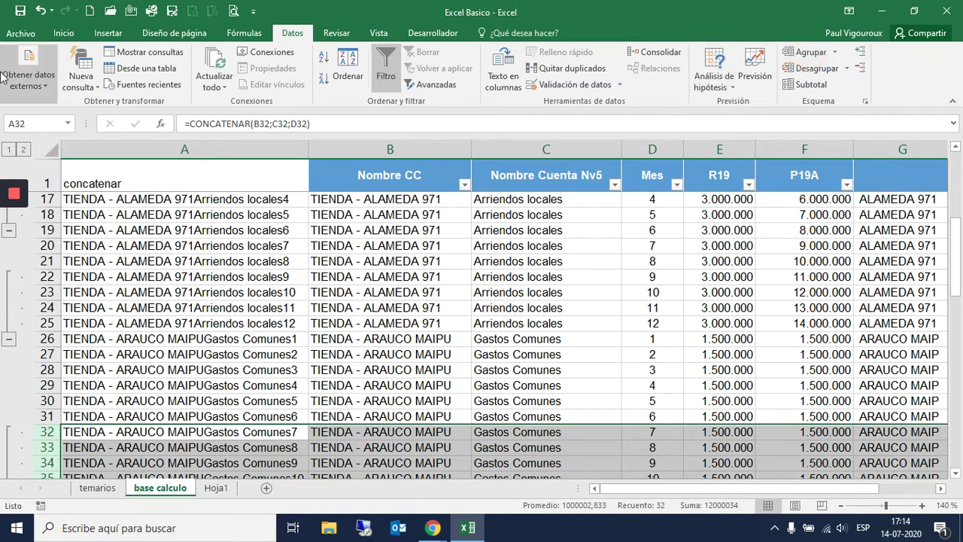
# Collapse all groups, expand them again at level 2, and select rows 15–19.
pyautogui.click(10, 152)
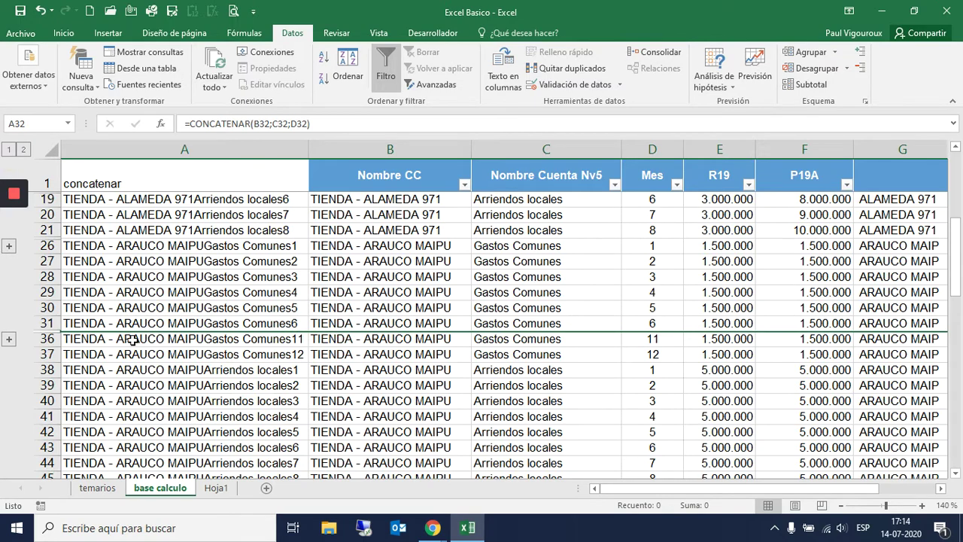
pyautogui.scroll(5, 128, 345)
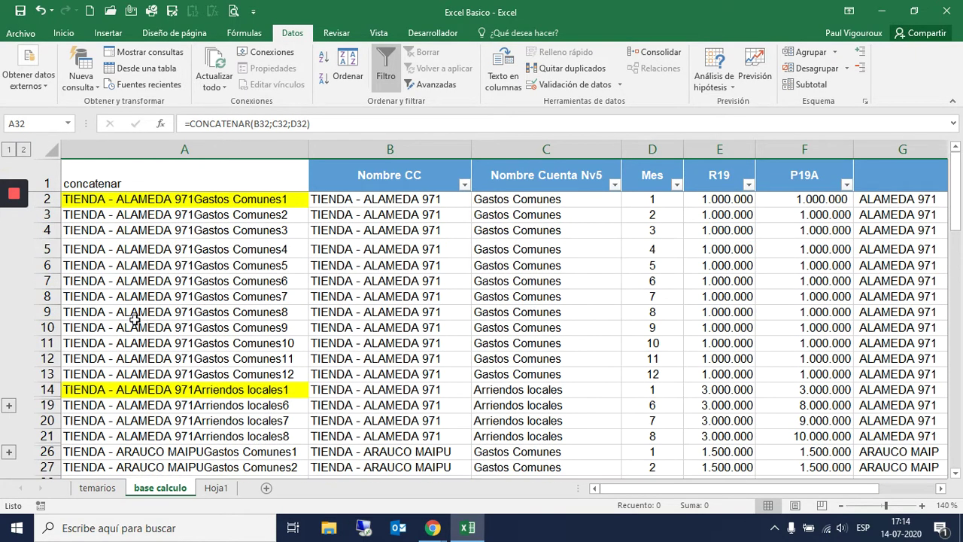
pyautogui.scroll(-3, 134, 320)
pyautogui.scroll(-1, 140, 312)
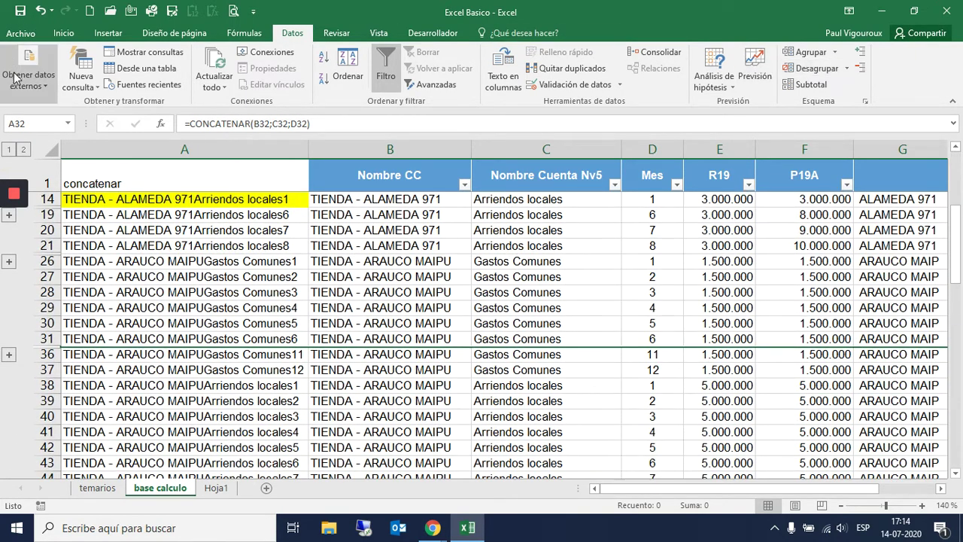
pyautogui.click(23, 149)
pyautogui.scroll(3, 304, 393)
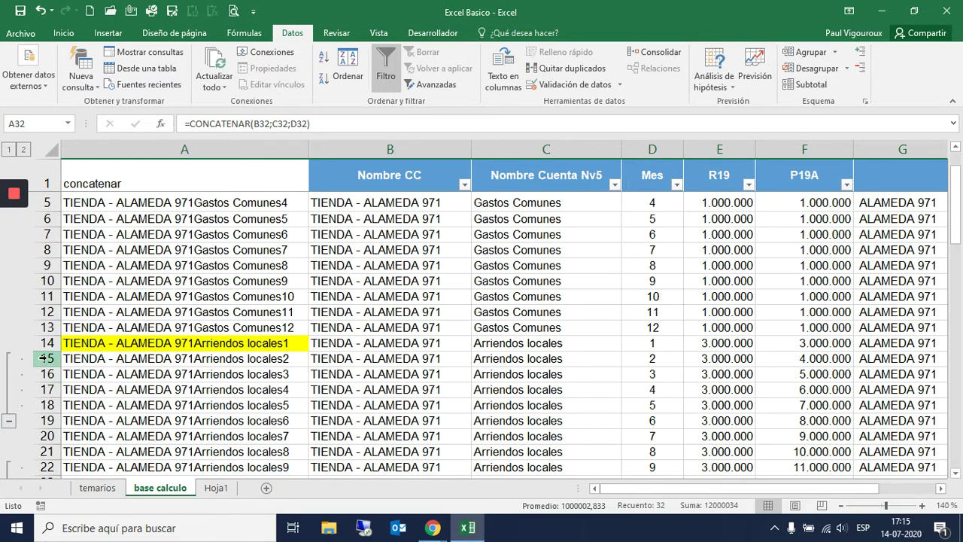
pyautogui.moveTo(45, 358); pyautogui.dragTo(32, 423)
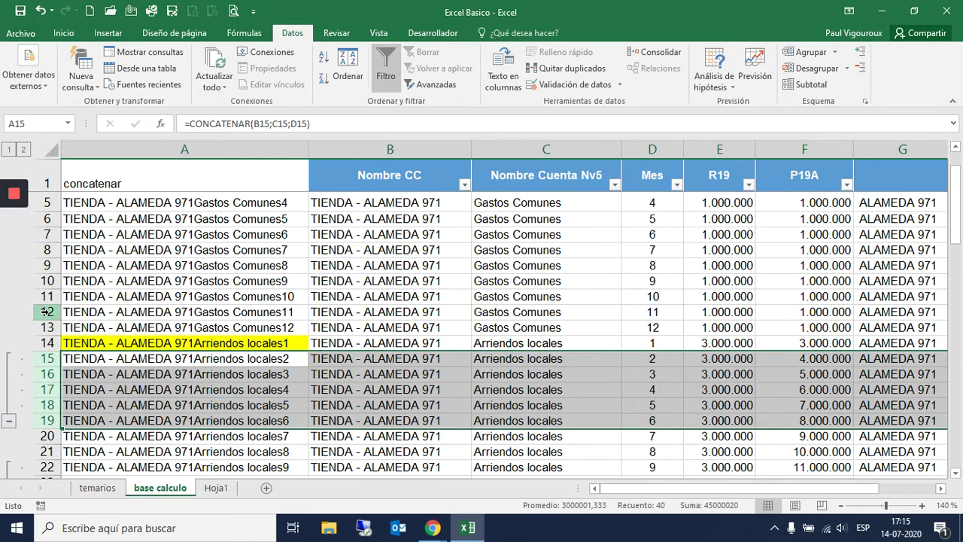
# Group and ungroup rows 12–15, then group rows 11–13, toggle levels, and ungroup them.
pyautogui.moveTo(45, 312); pyautogui.dragTo(48, 360)
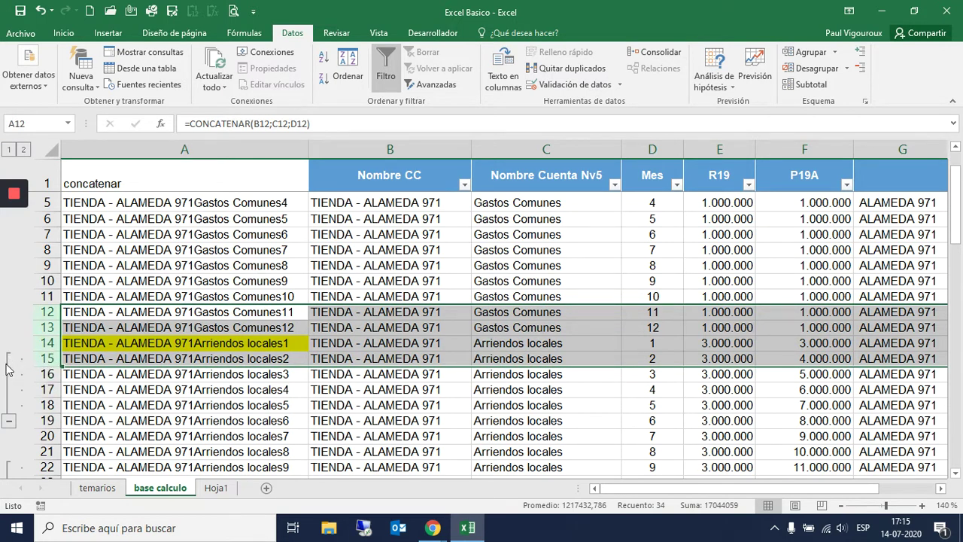
pyautogui.click(805, 52)
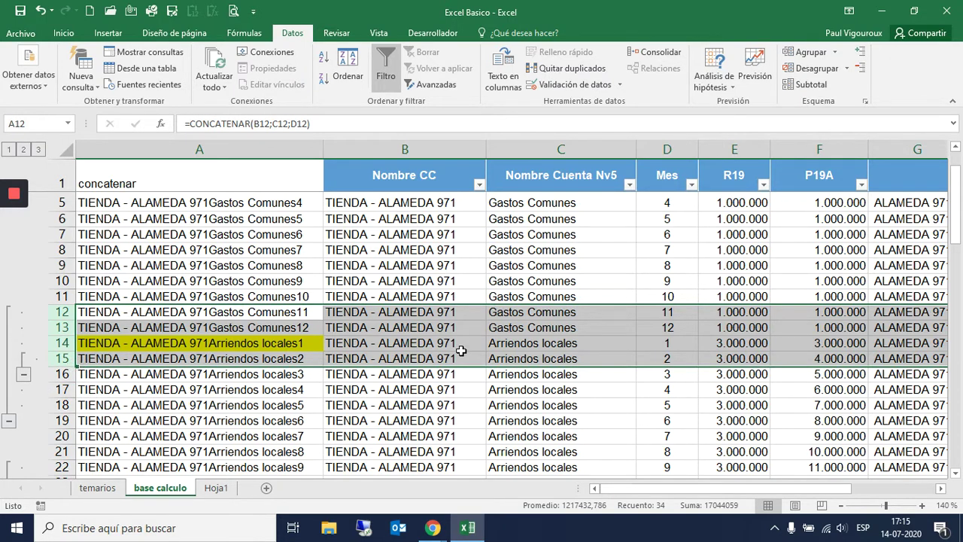
pyautogui.click(804, 70)
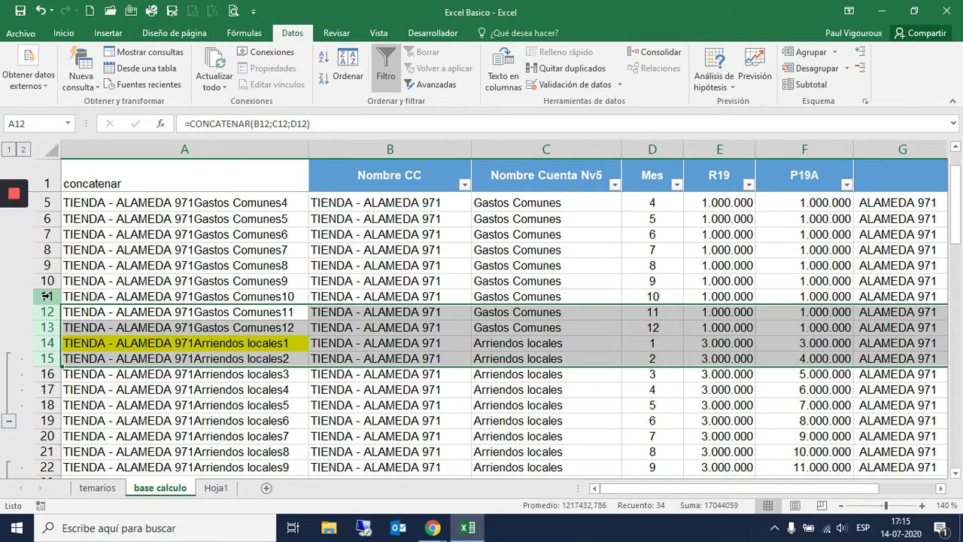
pyautogui.moveTo(46, 296); pyautogui.dragTo(45, 327)
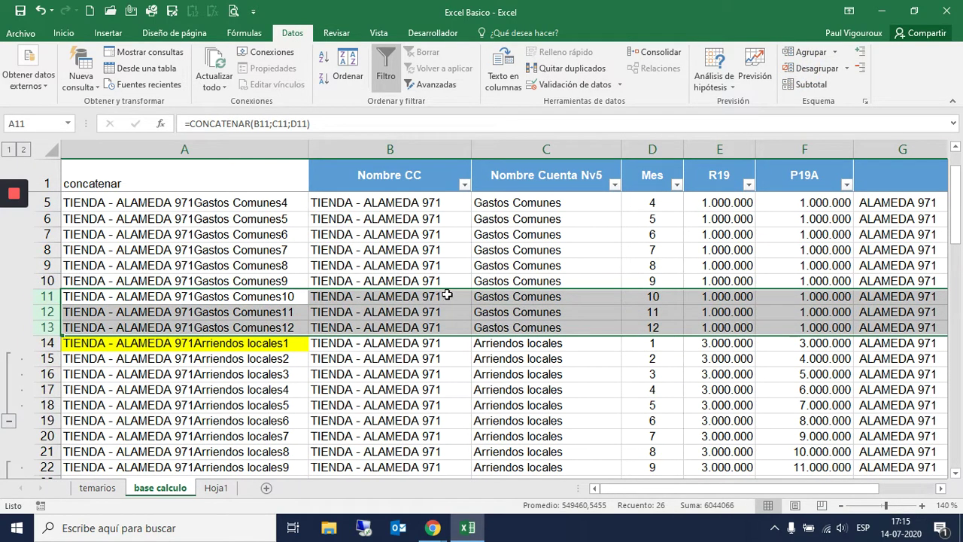
pyautogui.click(805, 52)
pyautogui.click(9, 150)
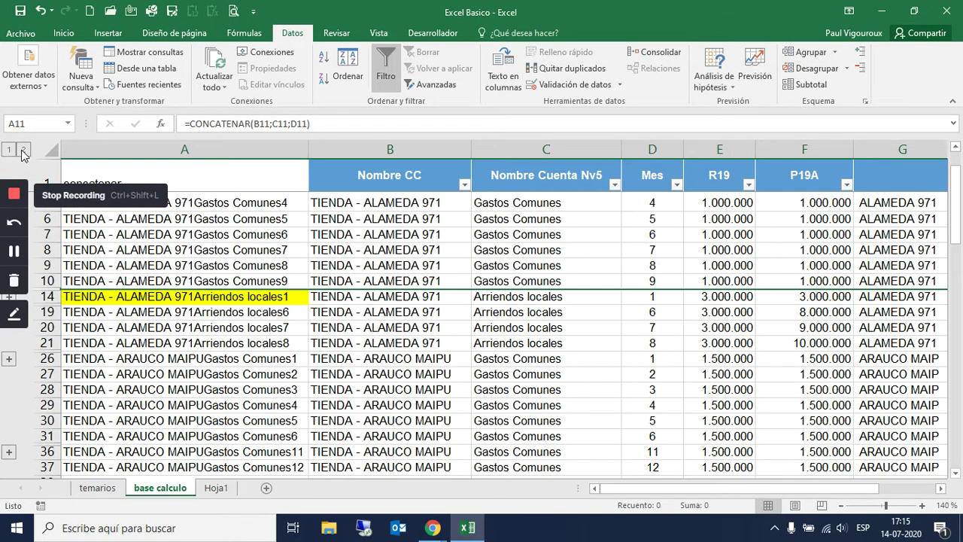
pyautogui.click(23, 150)
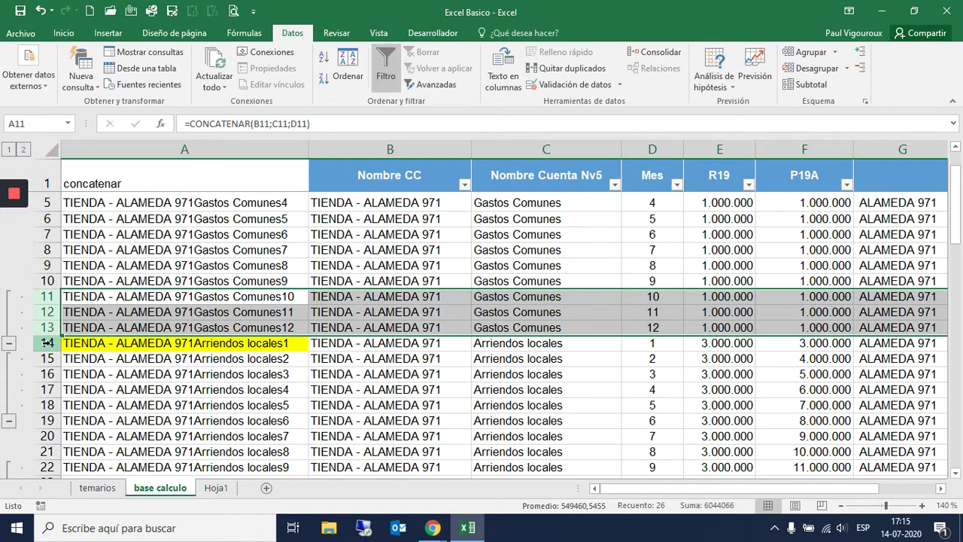
pyautogui.click(811, 68)
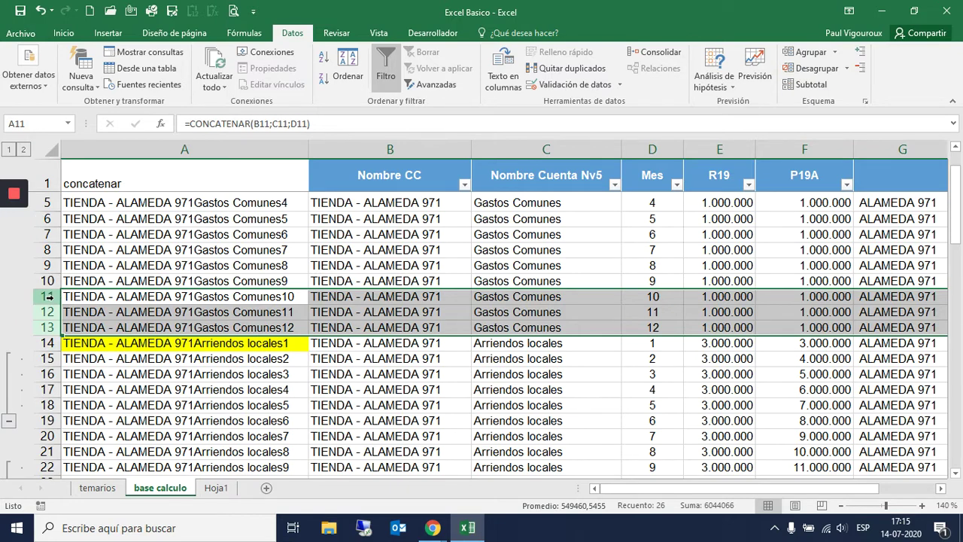
# Group rows 11–14, then select rows 11–48 and ungroup until no outline remains.
pyautogui.moveTo(46, 297); pyautogui.dragTo(47, 360)
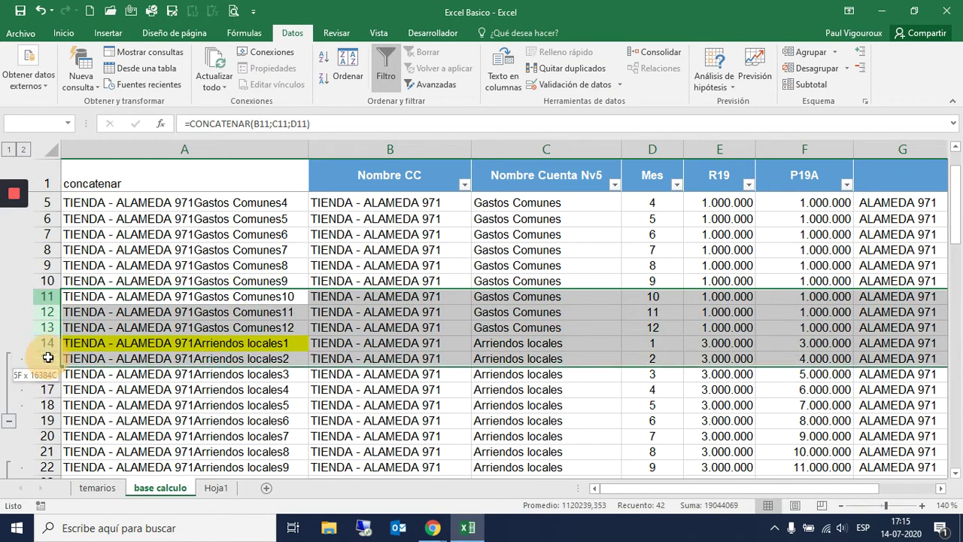
pyautogui.click(811, 52)
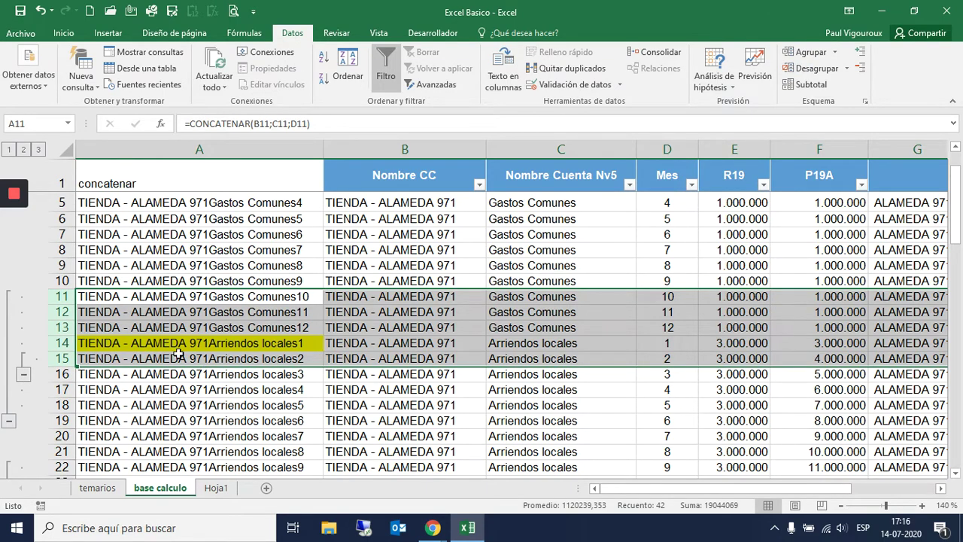
pyautogui.moveTo(64, 296)
pyautogui.mouseDown()
pyautogui.moveTo(90, 369)
pyautogui.moveTo(87, 307)
pyautogui.mouseUp()
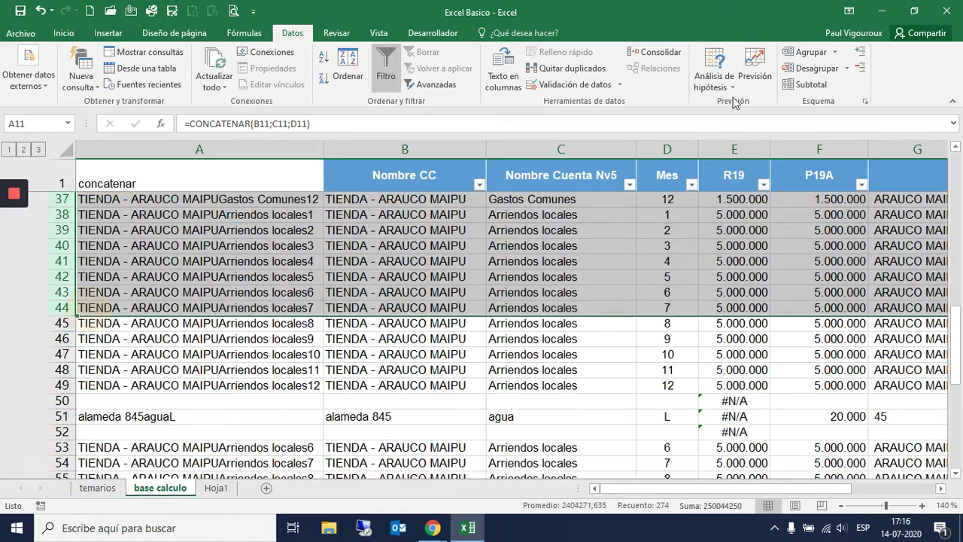
pyautogui.click(807, 69)
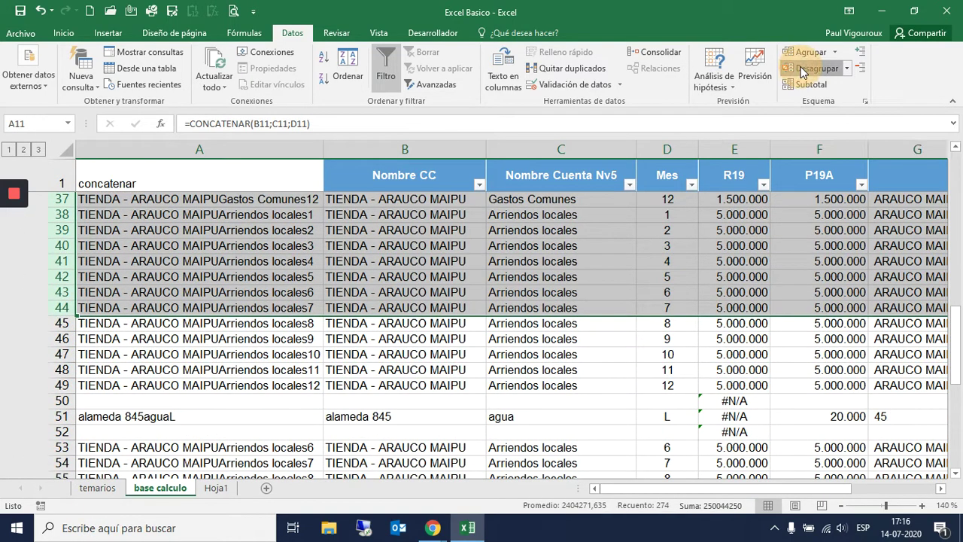
pyautogui.click(806, 70)
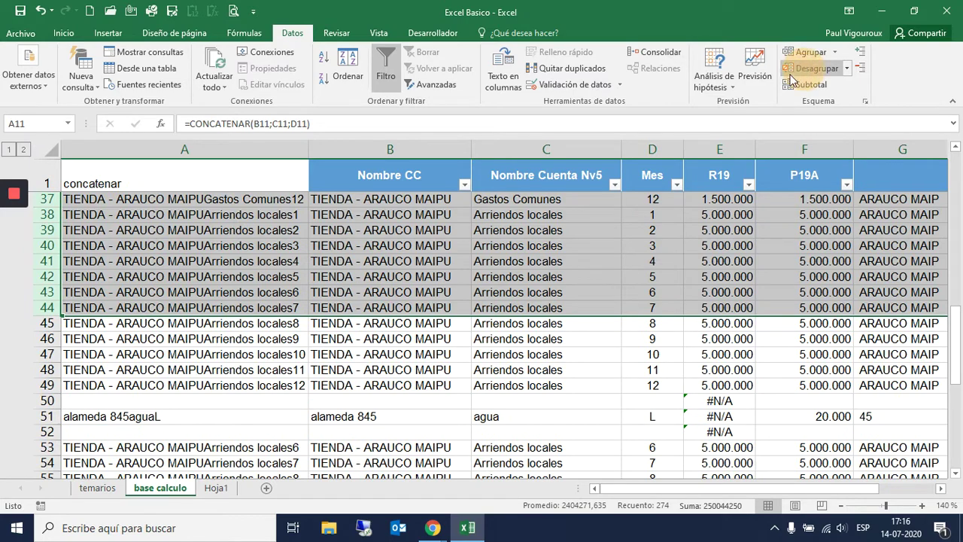
pyautogui.scroll(6, 254, 336)
pyautogui.scroll(5, 254, 336)
pyautogui.scroll(1, 254, 335)
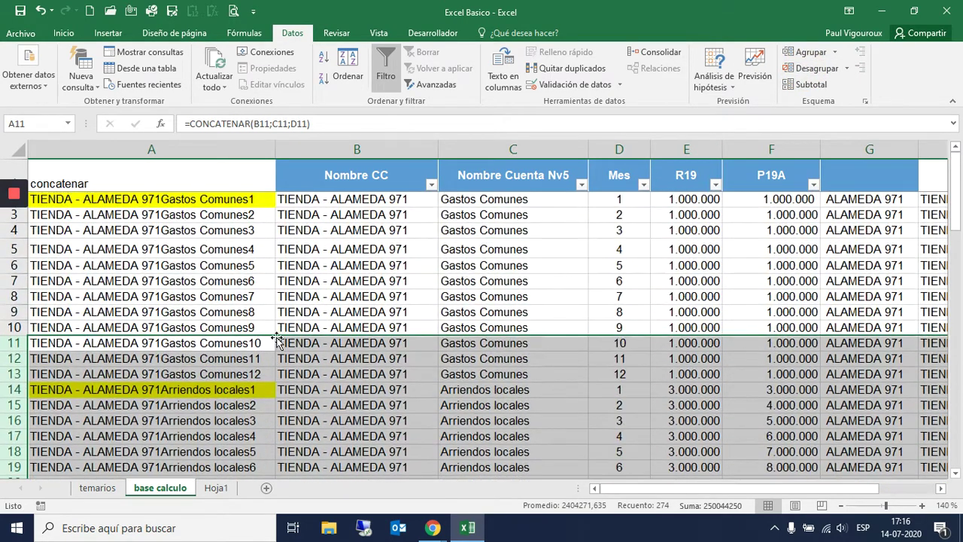
# Narrow column A and select the data table A1:G71.
pyautogui.moveTo(275, 151); pyautogui.dragTo(161, 197)
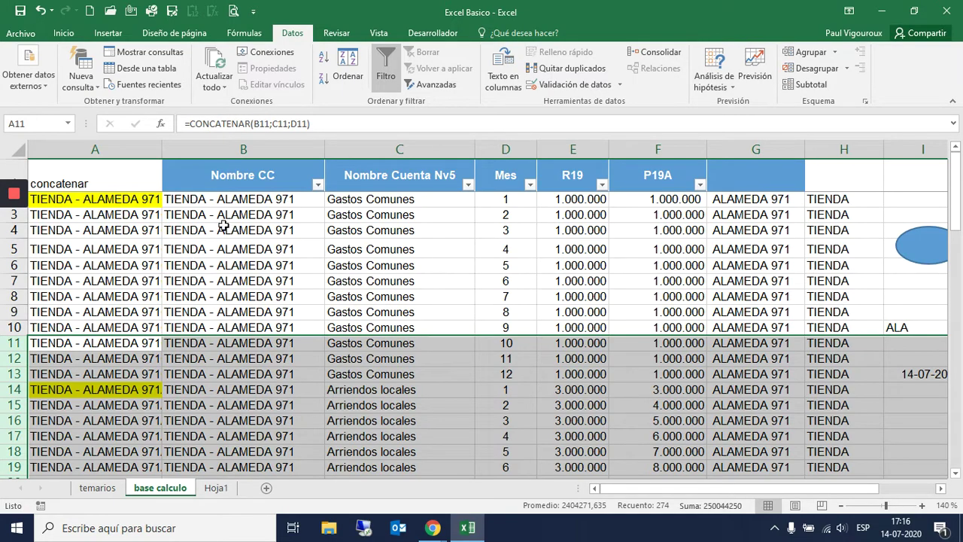
pyautogui.moveTo(125, 170)
pyautogui.mouseDown()
pyautogui.moveTo(781, 460)
pyautogui.moveTo(779, 437)
pyautogui.moveTo(779, 451)
pyautogui.mouseUp()
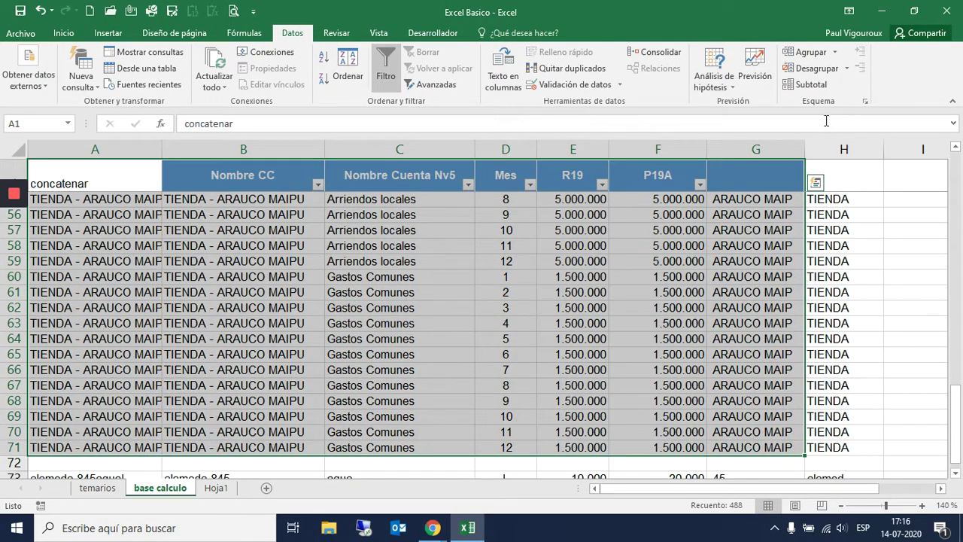
# Configure Subtotal: Suma at each change in Nombre Cuenta Nv5 on R19 and P19A, not Columna G.
pyautogui.click(810, 85)
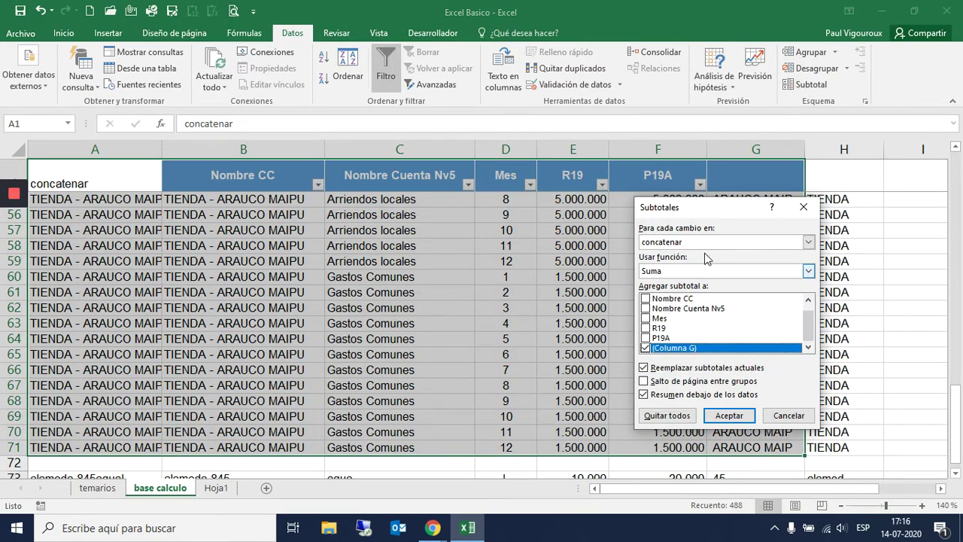
pyautogui.moveTo(702, 210); pyautogui.dragTo(410, 244)
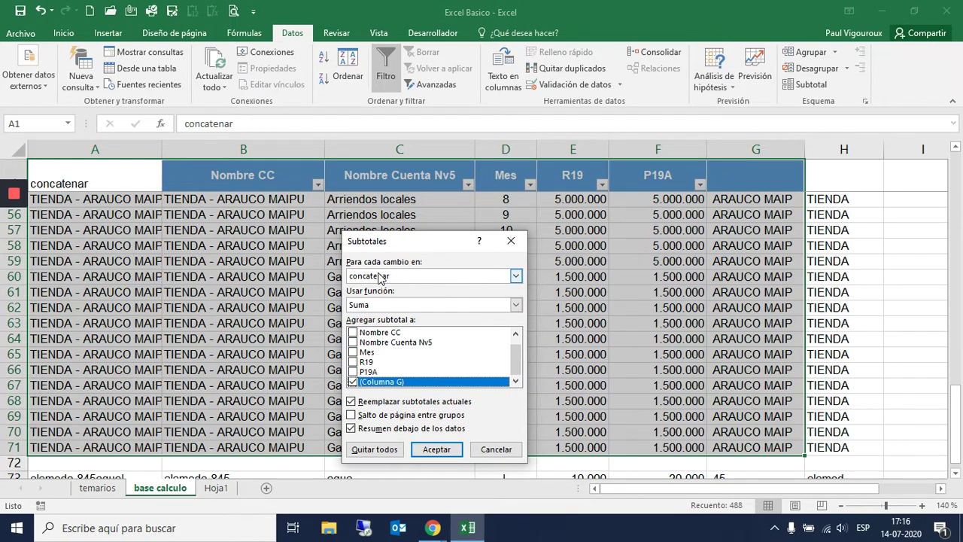
pyautogui.click(514, 277)
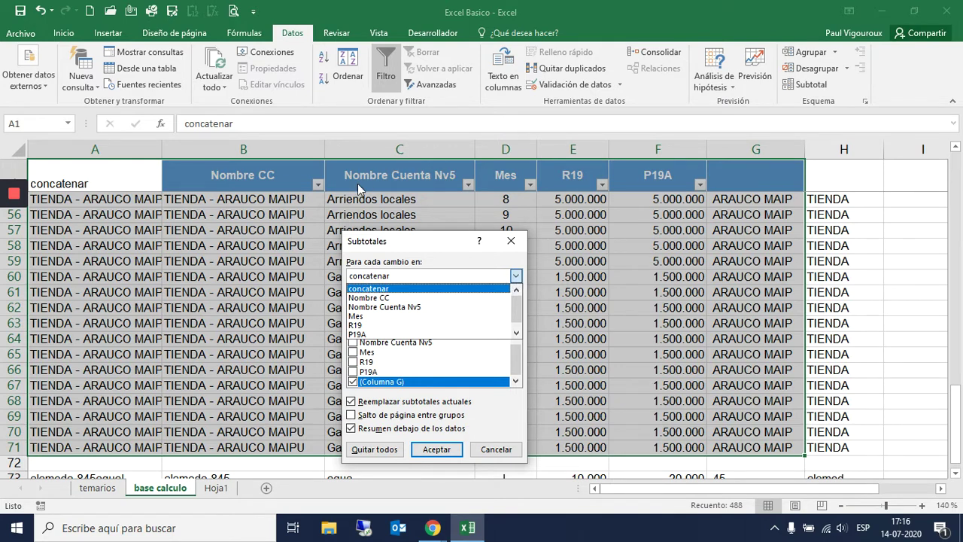
pyautogui.click(416, 310)
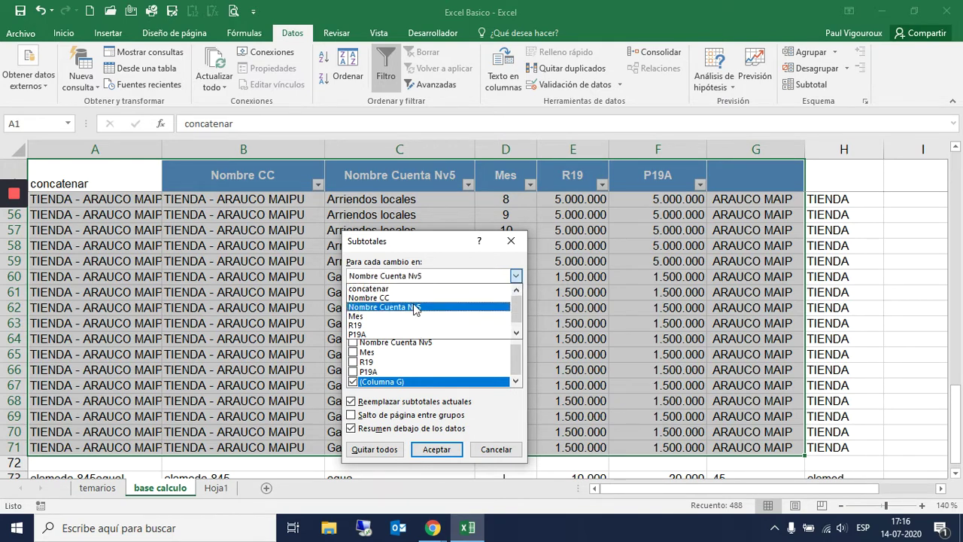
pyautogui.click(416, 310)
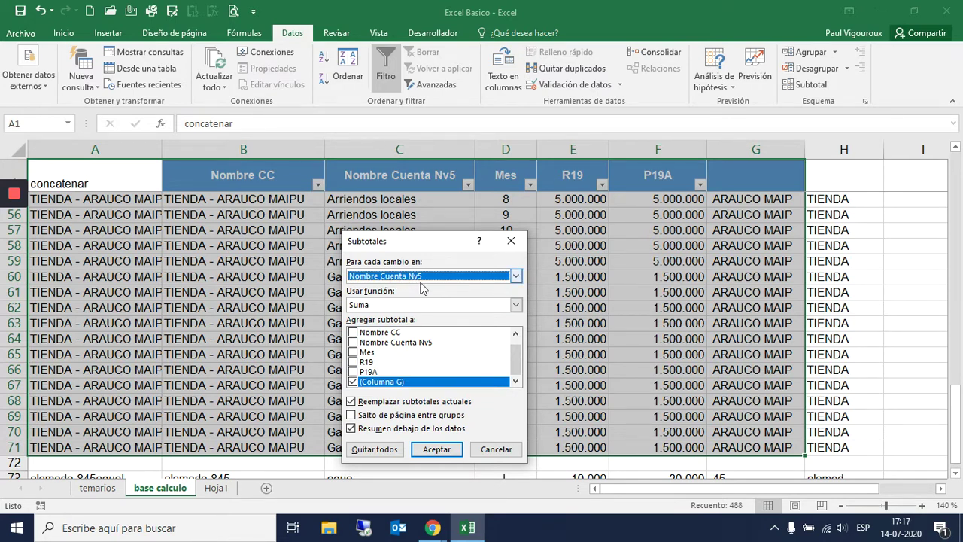
pyautogui.click(516, 383)
pyautogui.click(352, 383)
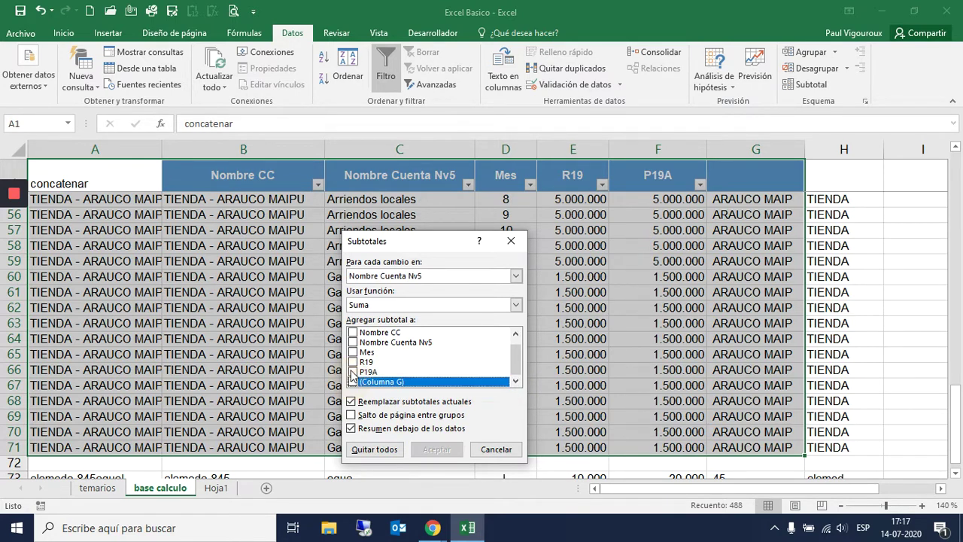
pyautogui.click(352, 371)
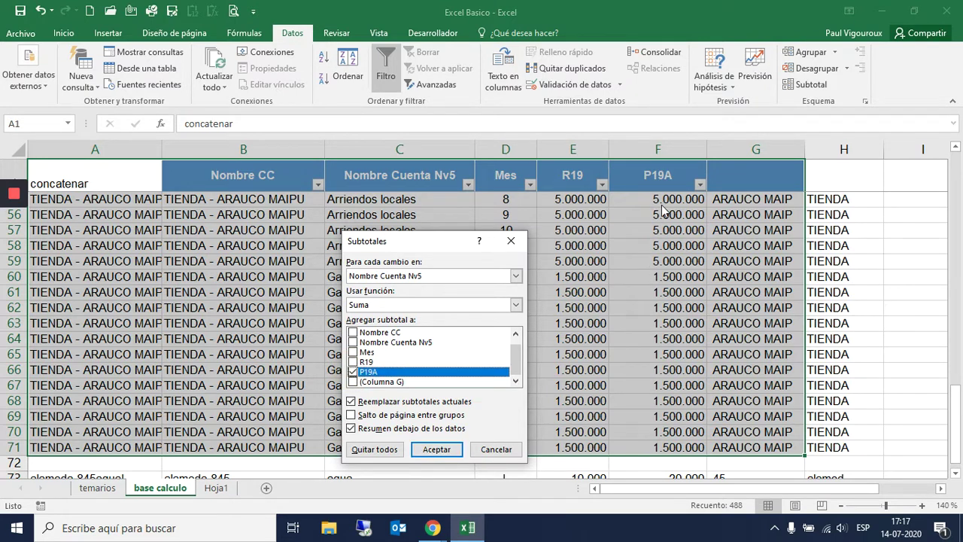
pyautogui.click(352, 362)
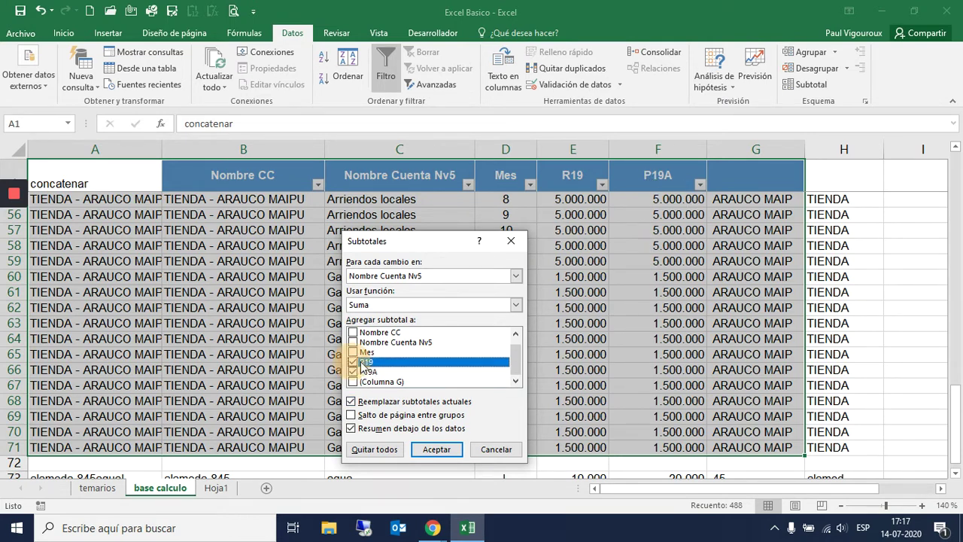
pyautogui.click(436, 449)
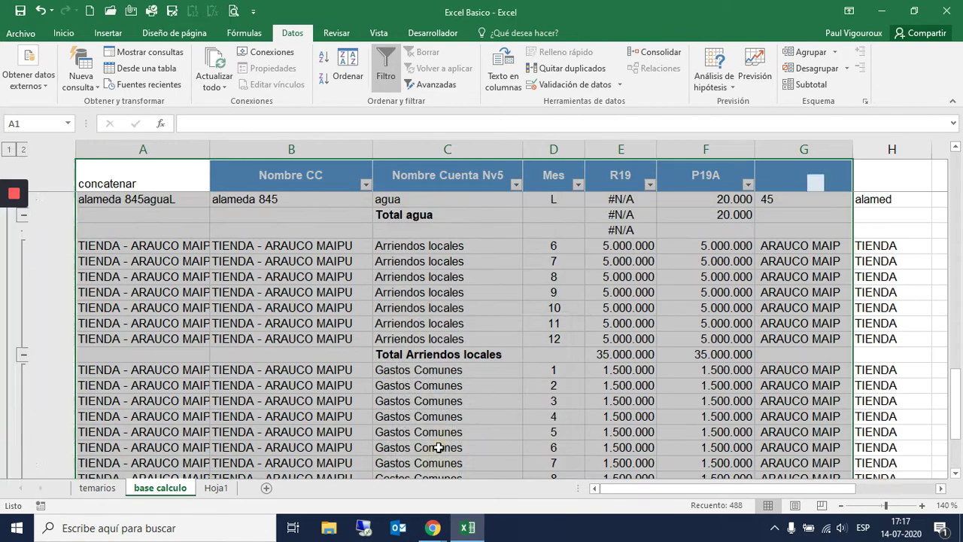
pyautogui.scroll(4, 474, 418)
pyautogui.scroll(7, 480, 410)
pyautogui.scroll(5, 481, 409)
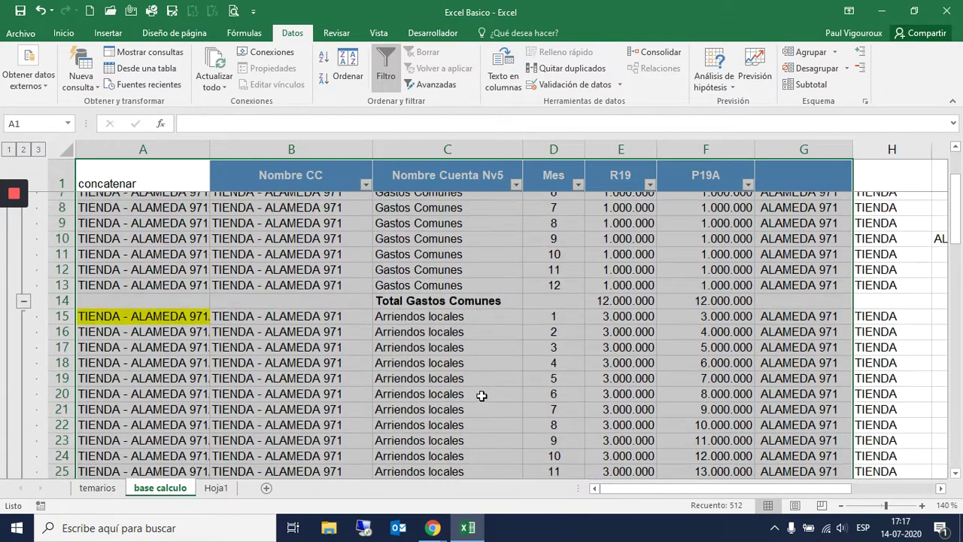
pyautogui.scroll(2, 484, 393)
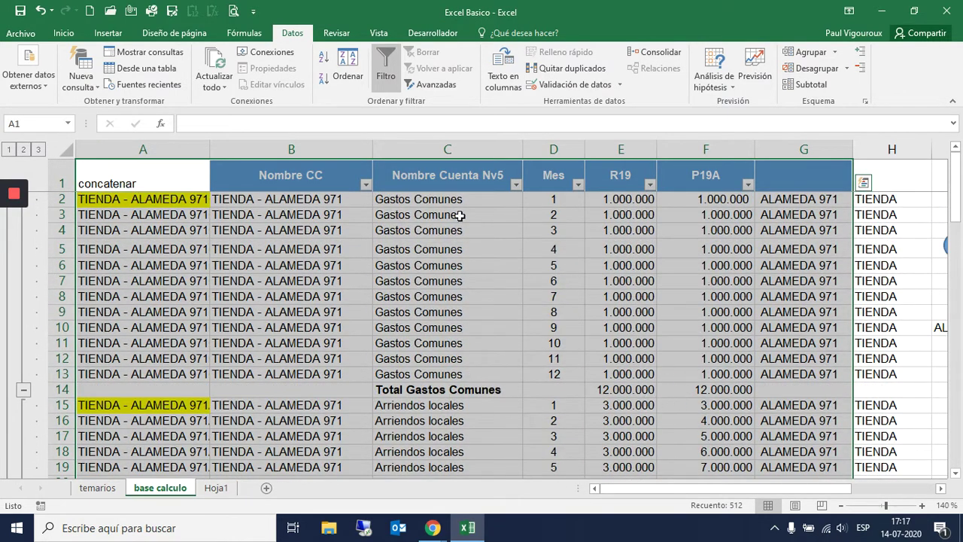
pyautogui.moveTo(453, 197); pyautogui.dragTo(445, 381)
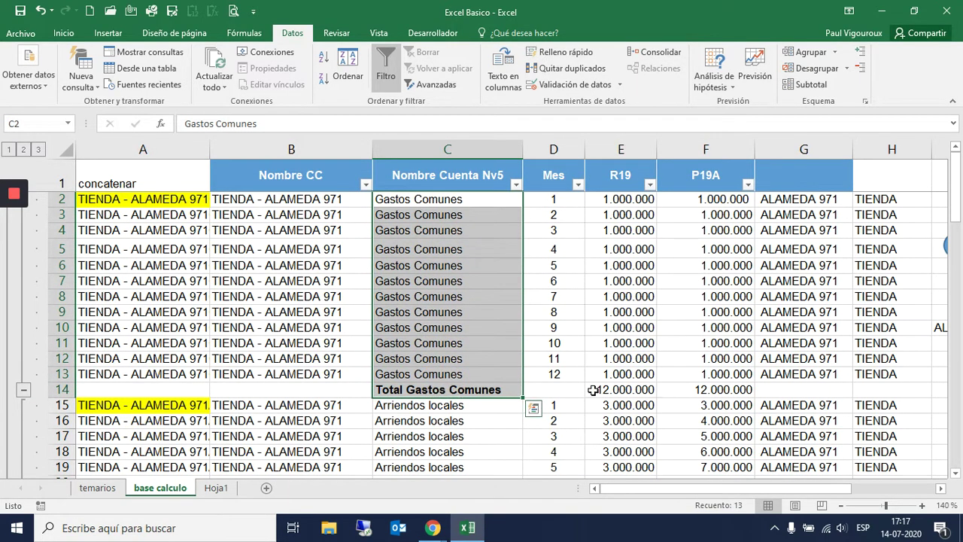
pyautogui.moveTo(594, 390); pyautogui.dragTo(690, 391)
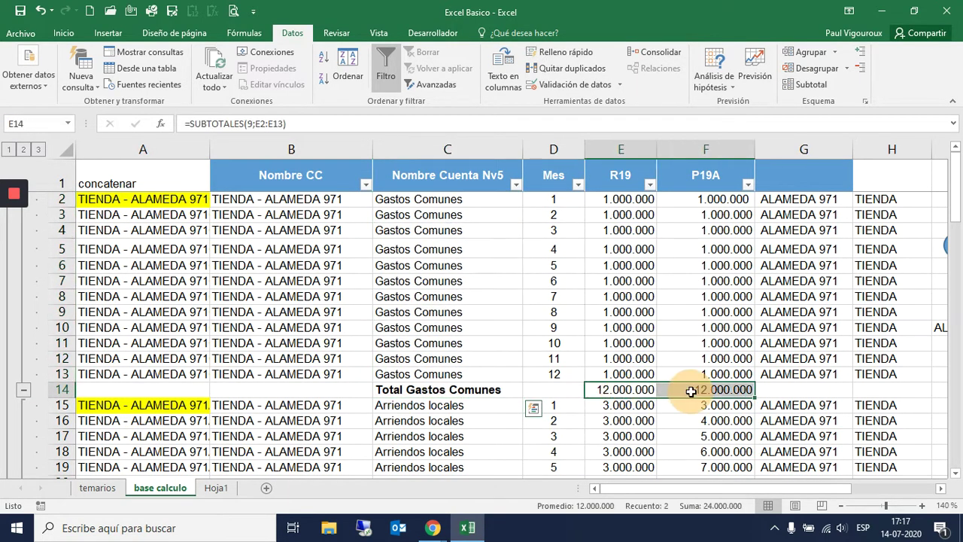
pyautogui.click(9, 150)
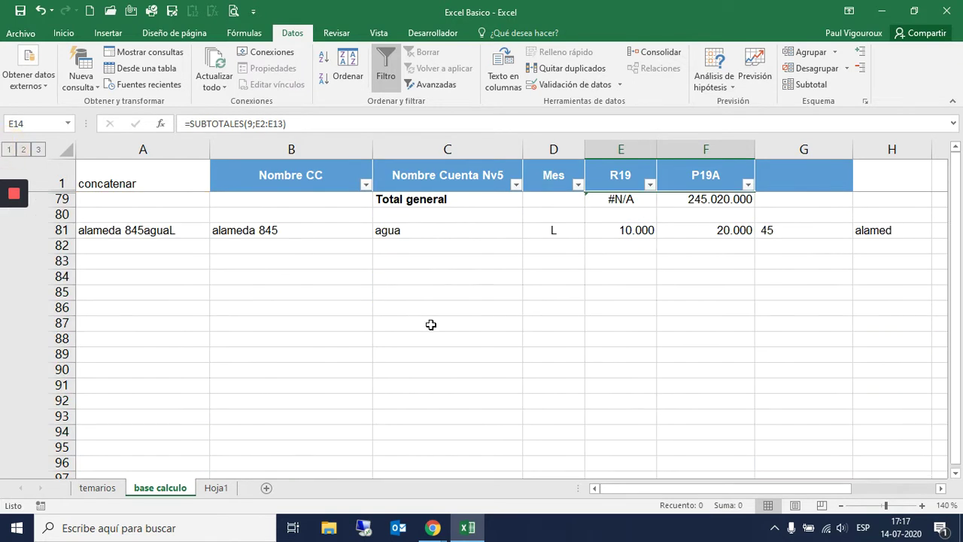
pyautogui.click(24, 150)
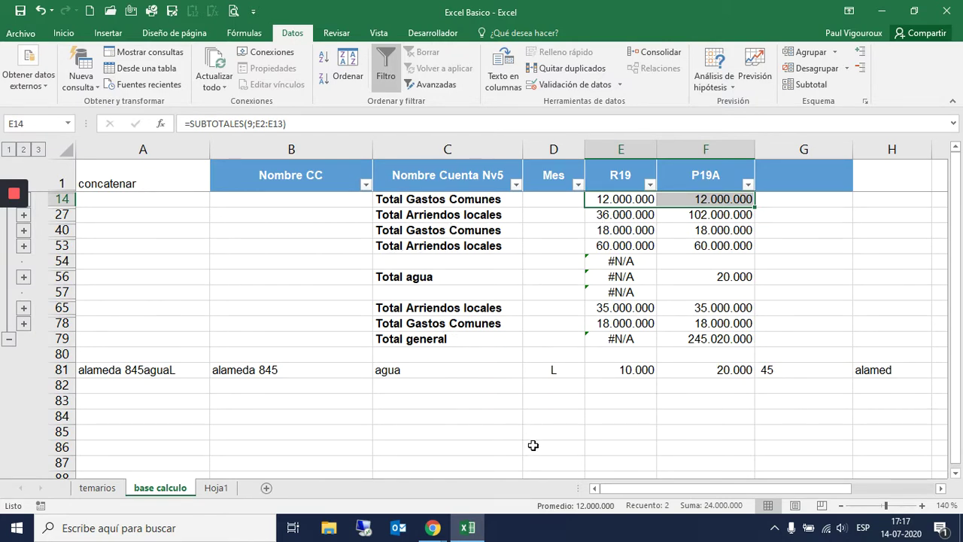
pyautogui.click(617, 277)
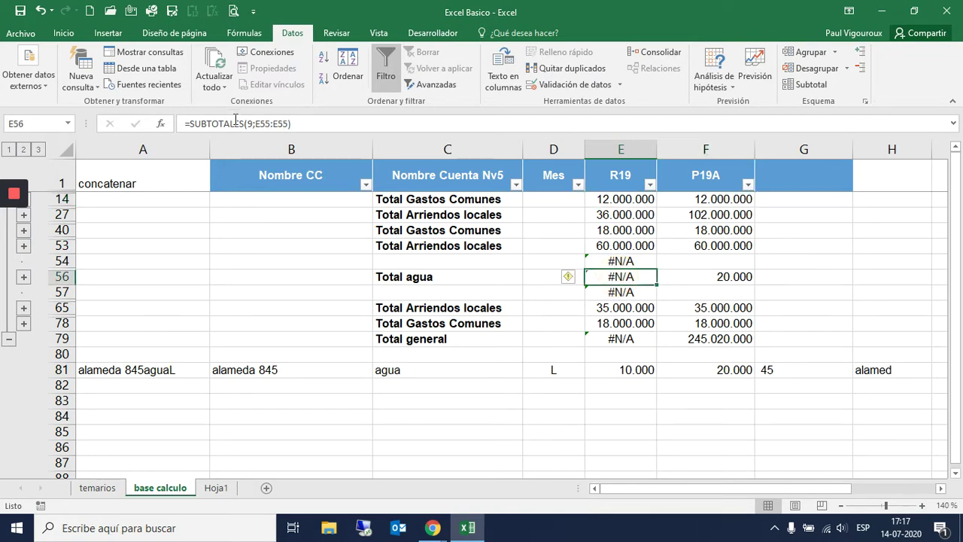
pyautogui.click(38, 150)
pyautogui.scroll(-5, 711, 339)
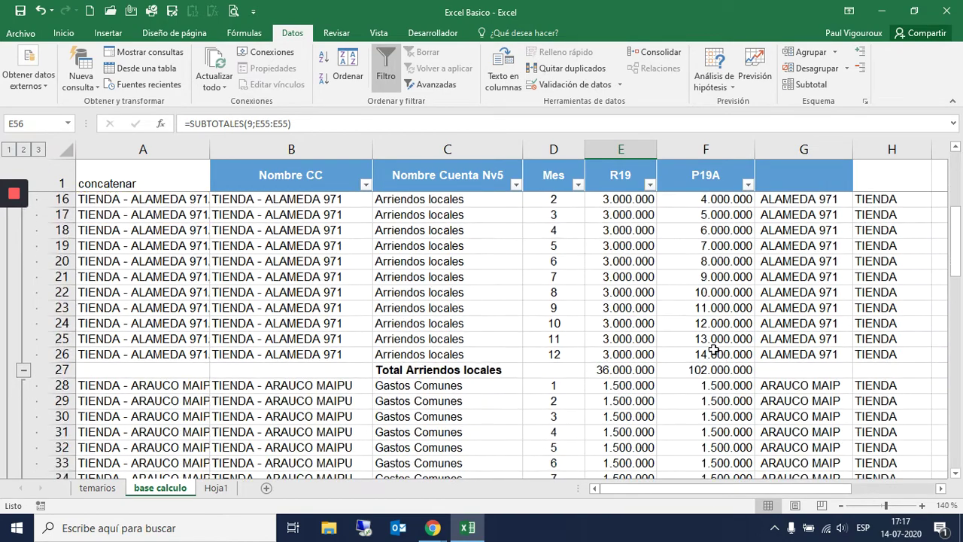
pyautogui.scroll(-3, 711, 339)
pyautogui.scroll(-4, 711, 340)
pyautogui.scroll(3, 703, 338)
pyautogui.scroll(3, 703, 338)
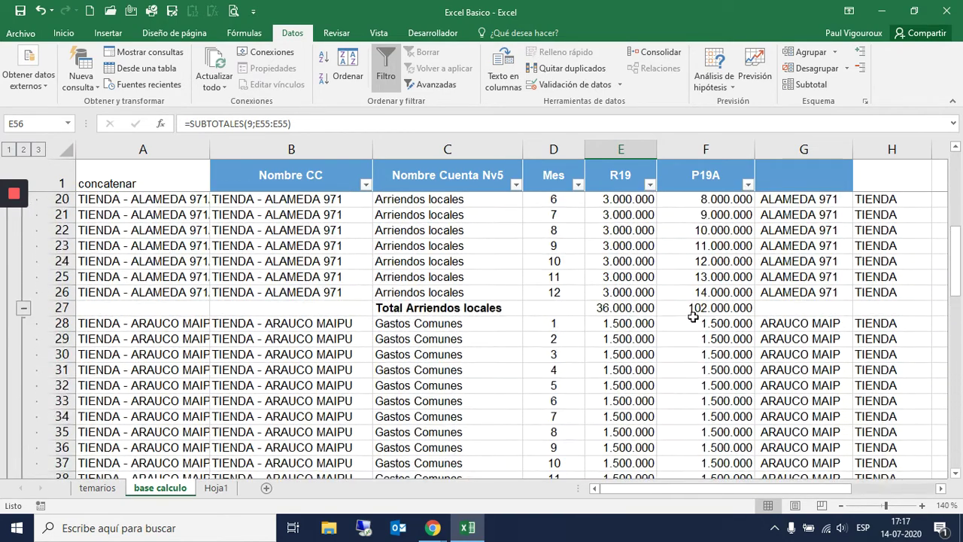
pyautogui.scroll(6, 692, 311)
pyautogui.scroll(1, 670, 323)
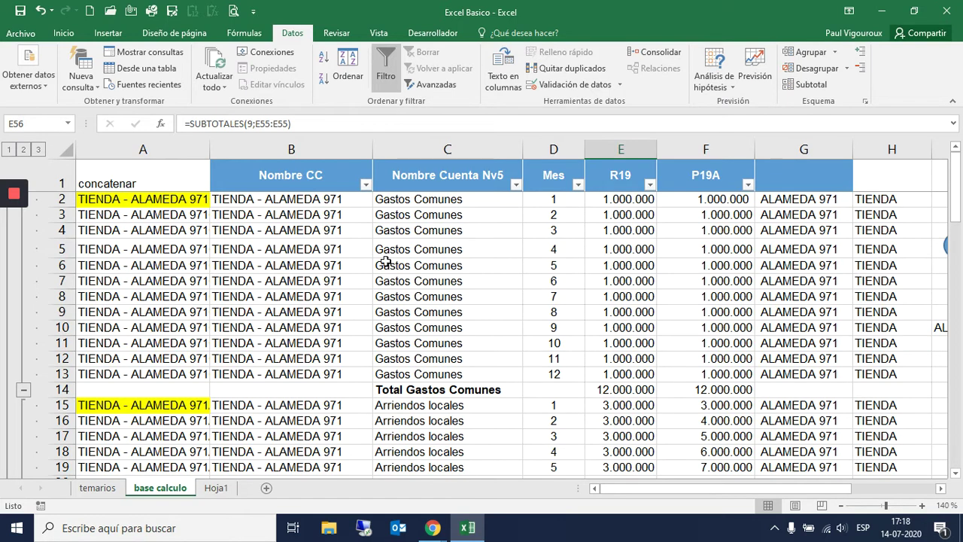
pyautogui.click(941, 488)
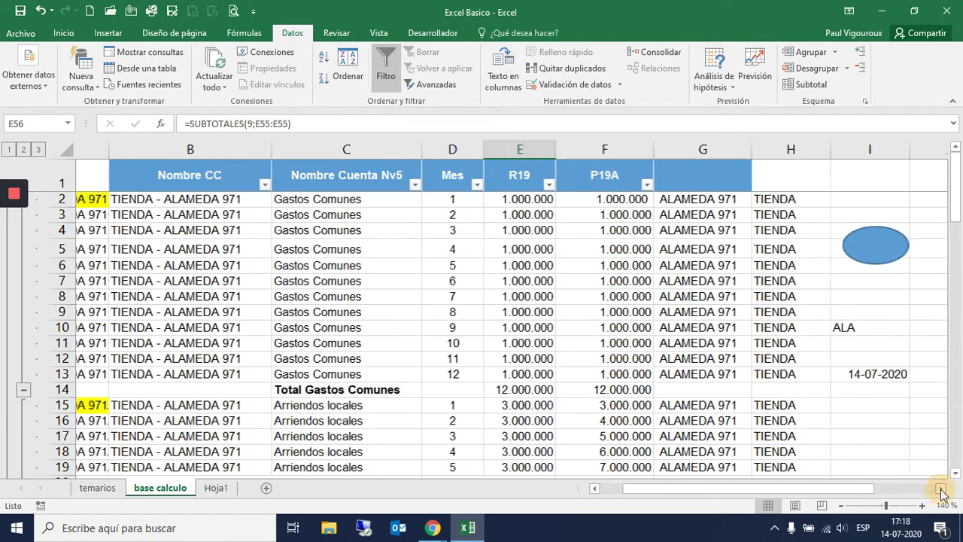
pyautogui.moveTo(703, 488); pyautogui.dragTo(632, 487)
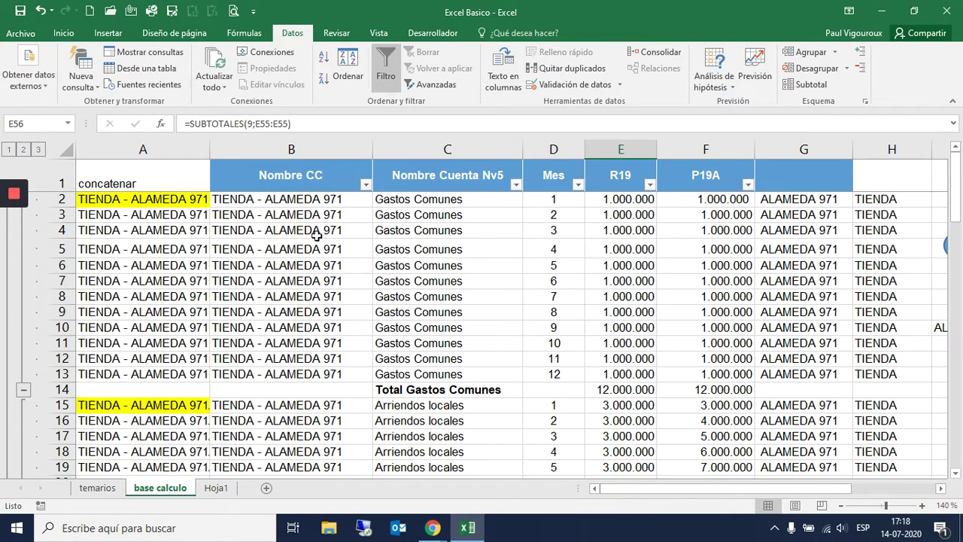
pyautogui.click(64, 150)
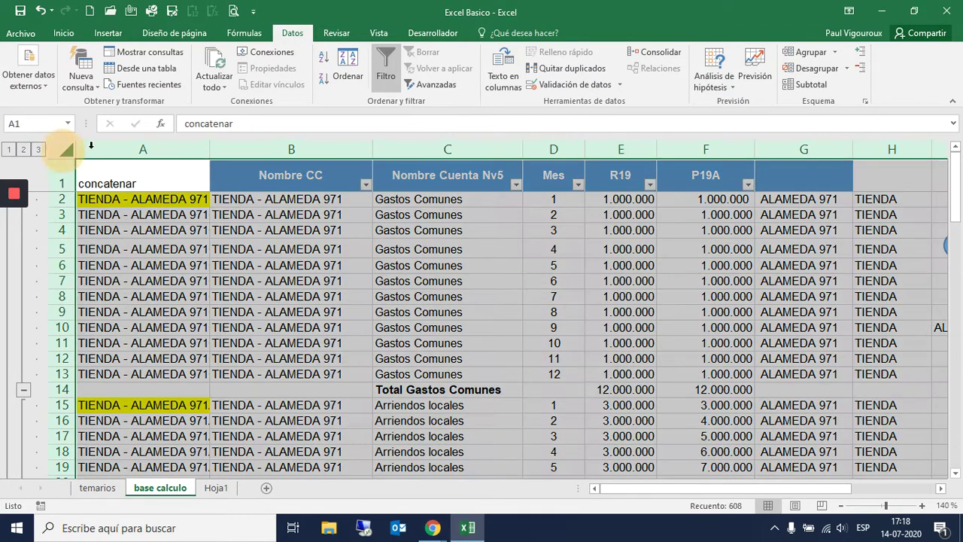
pyautogui.click(792, 87)
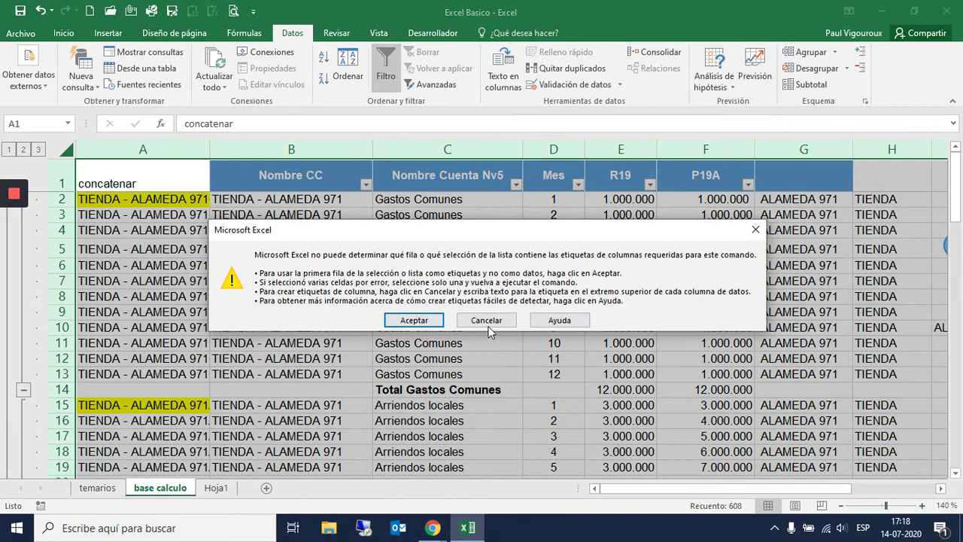
pyautogui.click(488, 321)
pyautogui.moveTo(516, 399); pyautogui.dragTo(515, 389)
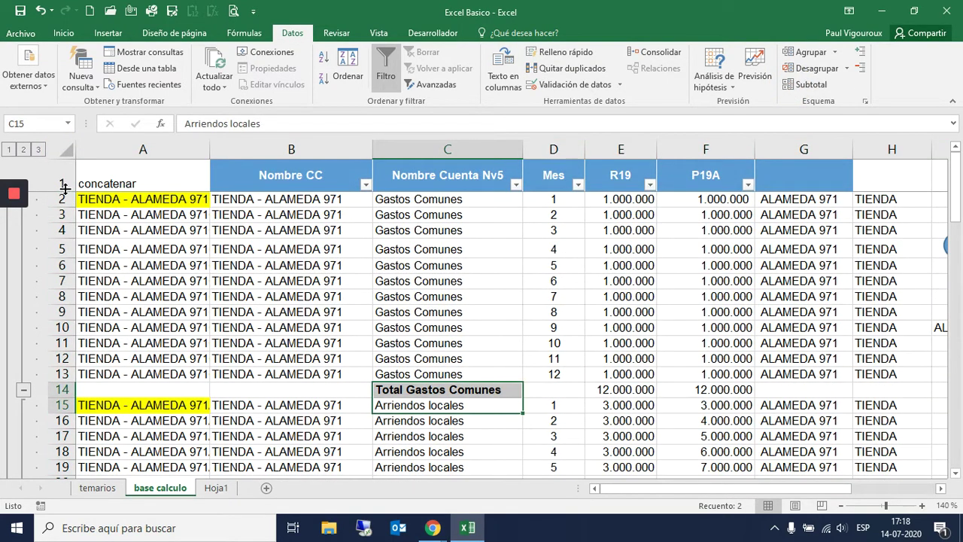
pyautogui.click(65, 187)
pyautogui.moveTo(187, 176); pyautogui.dragTo(830, 519)
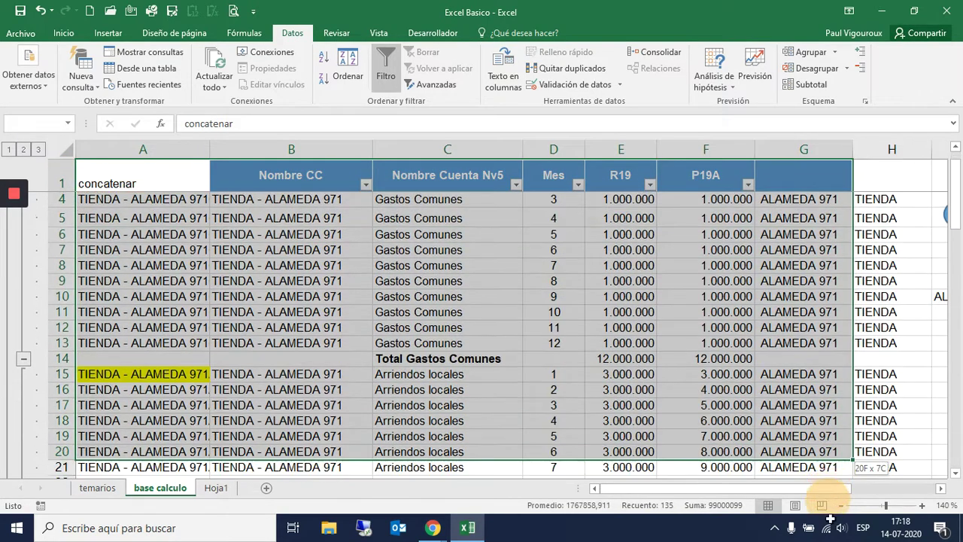
pyautogui.moveTo(830, 518)
pyautogui.mouseDown()
pyautogui.moveTo(863, 365)
pyautogui.moveTo(860, 432)
pyautogui.mouseUp()
pyautogui.click(811, 84)
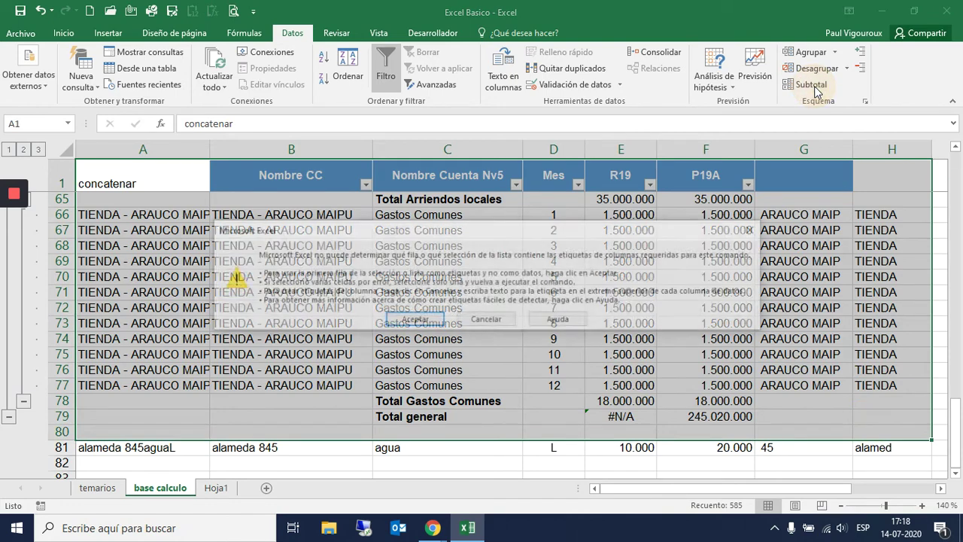
pyautogui.press('Escape')
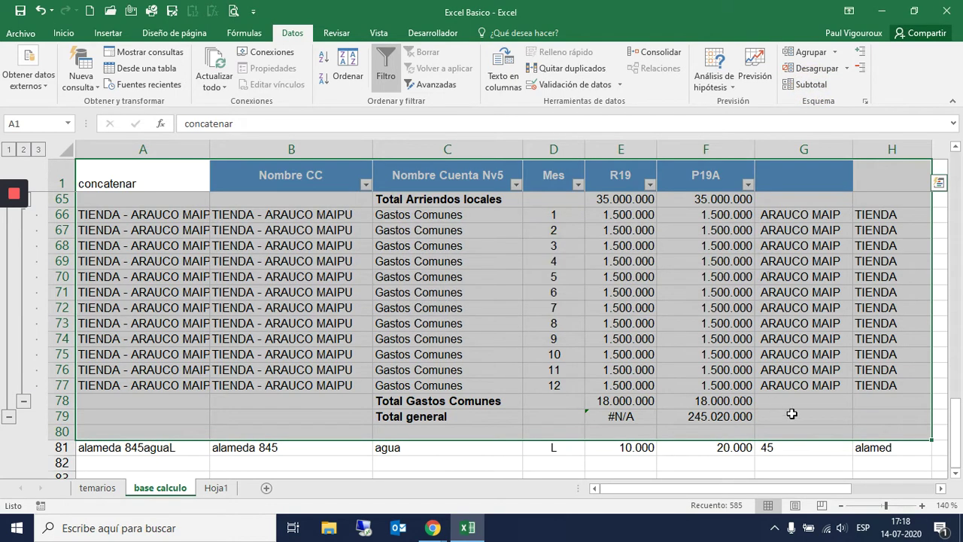
pyautogui.click(804, 416)
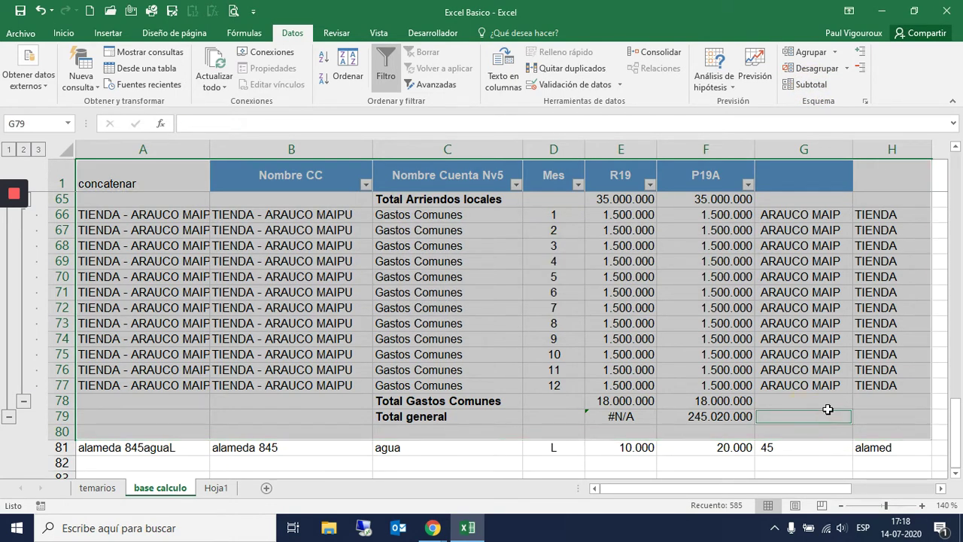
pyautogui.press('Left')
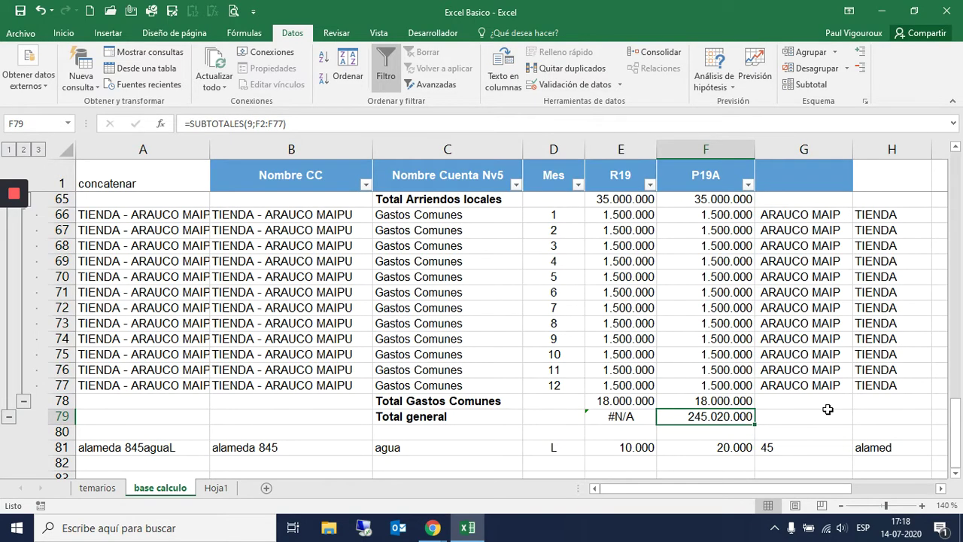
pyautogui.click(806, 84)
pyautogui.press('Escape')
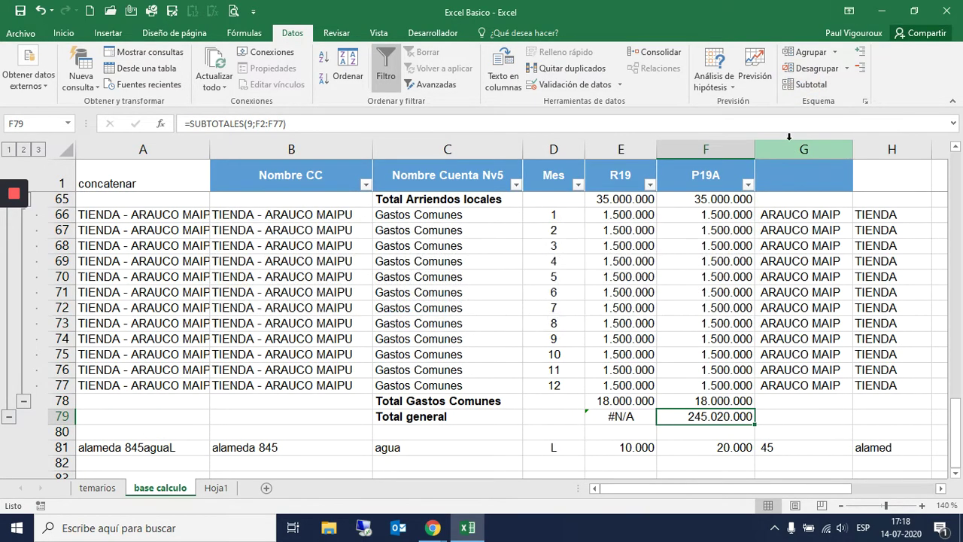
pyautogui.hotkey('ctrl', 'Up')
pyautogui.hotkey('ctrl', 'Up')
pyautogui.hotkey('ctrl', 'Up')
pyautogui.hotkey('ctrl', 'Up')
pyautogui.hotkey('ctrl', 'Up')
pyautogui.hotkey('ctrl', 'Left')
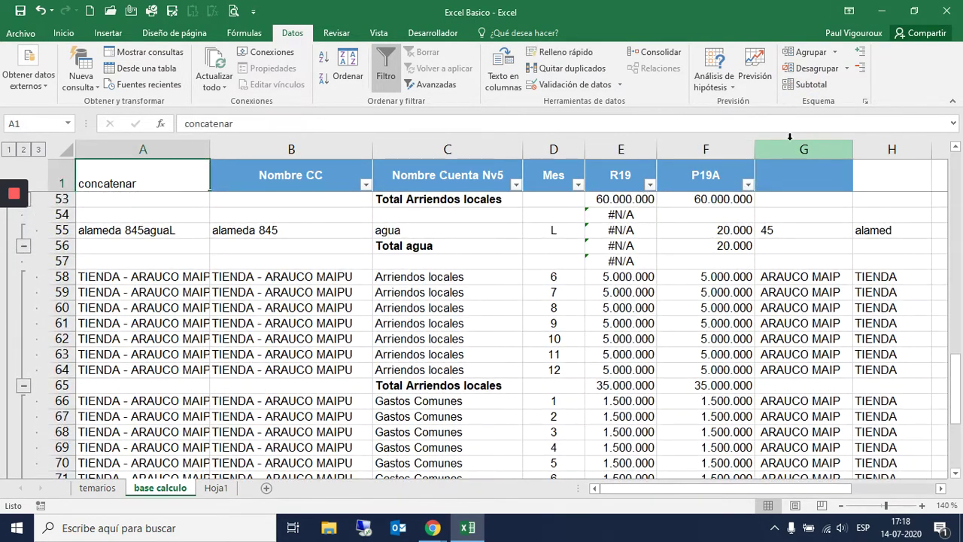
pyautogui.hotkey('shift', 'Right')
pyautogui.hotkey('shift', 'Right')
pyautogui.hotkey('shift', 'Right')
pyautogui.hotkey('shift', 'Right')
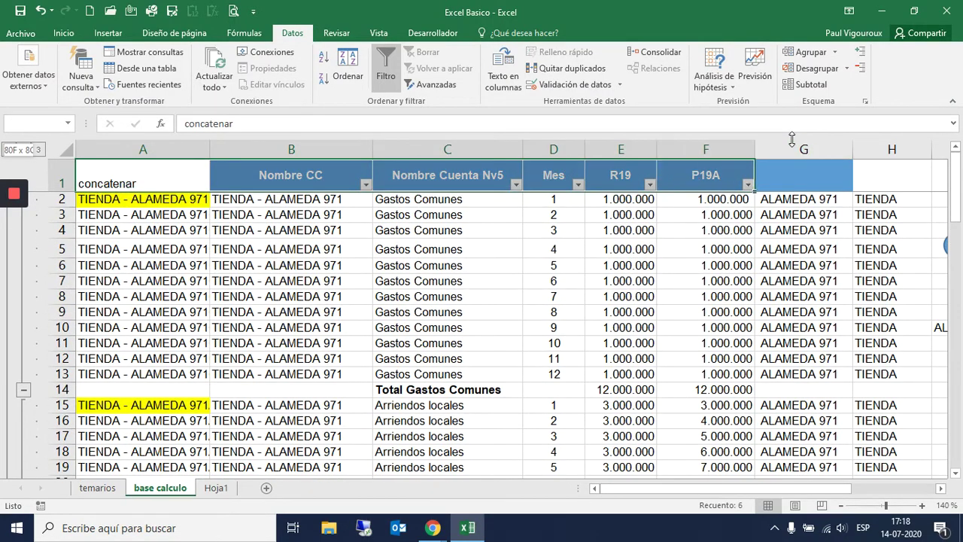
pyautogui.hotkey('shift', 'Right')
pyautogui.hotkey('shift', 'Right')
# Extend the selection over the table and remove all subtotals with Quitar todos.
pyautogui.hotkey('shift', 'Down')
pyautogui.hotkey('shift', 'Down')
pyautogui.hotkey('shift', 'Down')
pyautogui.hotkey('shift', 'Down')
pyautogui.hotkey('shift', 'Down')
pyautogui.hotkey('shift', 'Down')
pyautogui.hotkey('shift', 'Down')
pyautogui.hotkey('shift', 'Down')
pyautogui.hotkey('shift', 'Down')
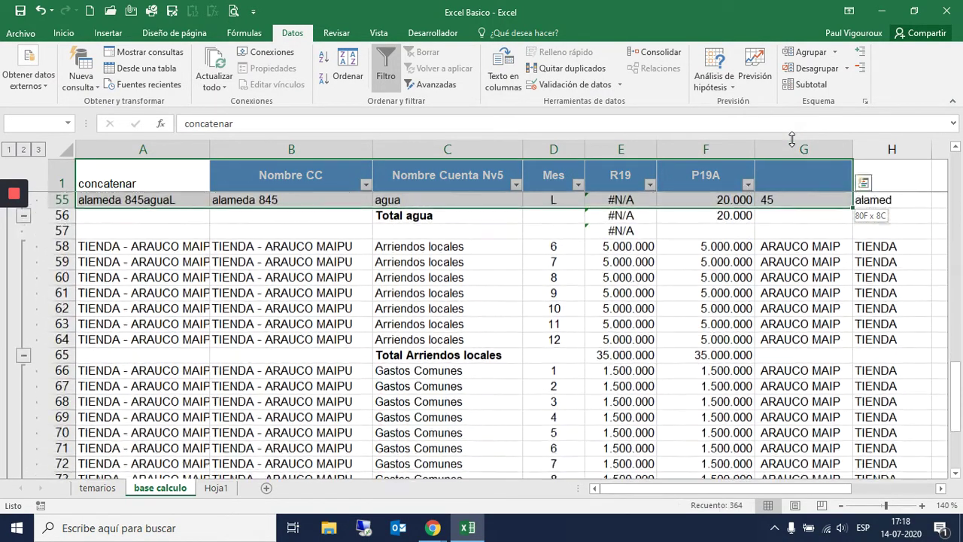
pyautogui.hotkey('shift', 'Down')
pyautogui.hotkey('shift', 'Down')
pyautogui.hotkey('shift', 'Down')
pyautogui.hotkey('shift', 'Down')
pyautogui.hotkey('shift', 'Down')
pyautogui.hotkey('shift', 'Down')
pyautogui.hotkey('shift', 'Down')
pyautogui.hotkey('shift', 'Down')
pyautogui.hotkey('shift', 'Down')
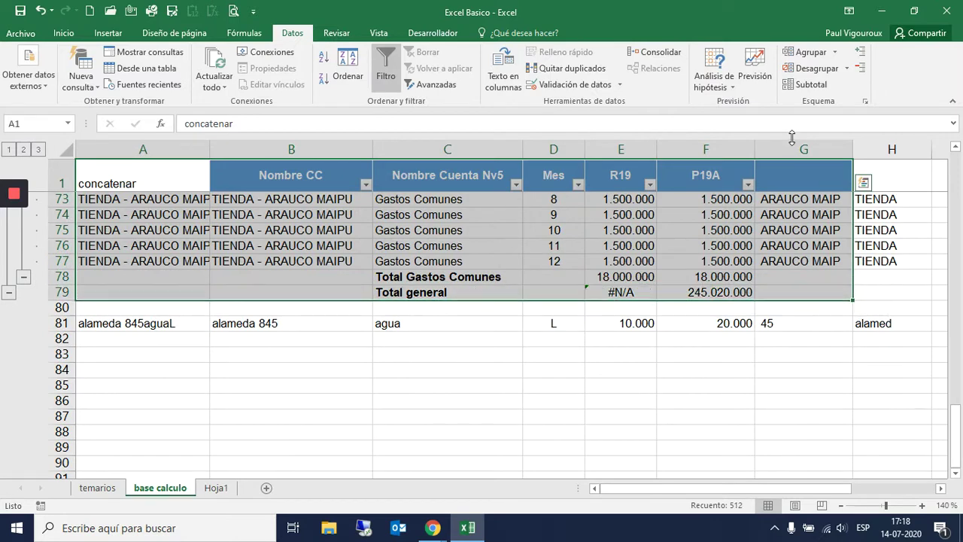
pyautogui.click(805, 84)
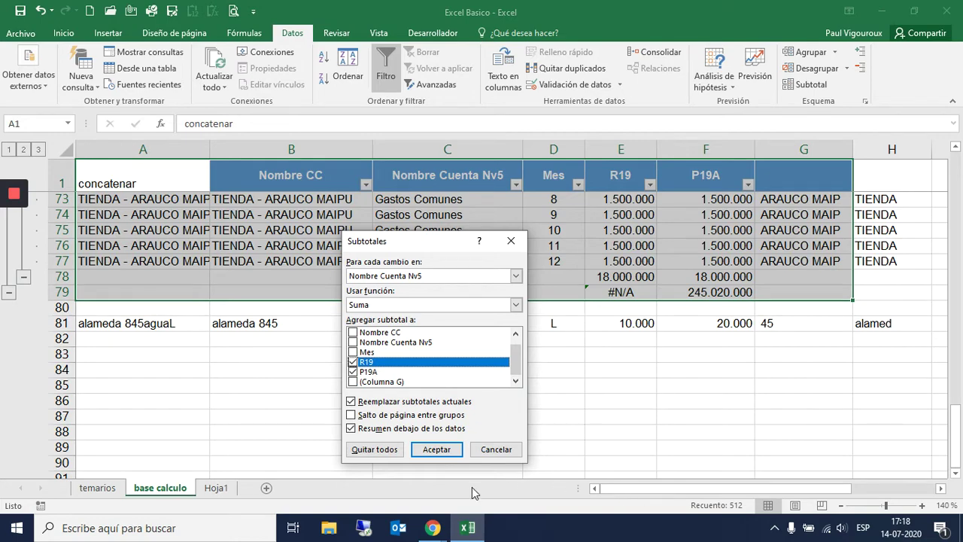
pyautogui.click(374, 449)
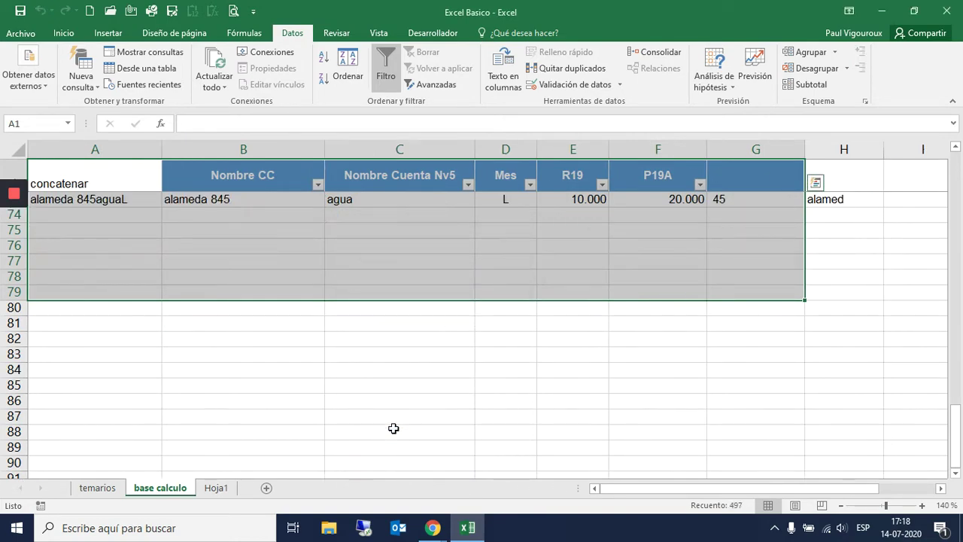
# Clear the stray #N/A formulas in E50 and E52 and set E51's agua value to 1.000.000.
pyautogui.scroll(4, 241, 387)
pyautogui.scroll(8, 280, 399)
pyautogui.scroll(5, 343, 379)
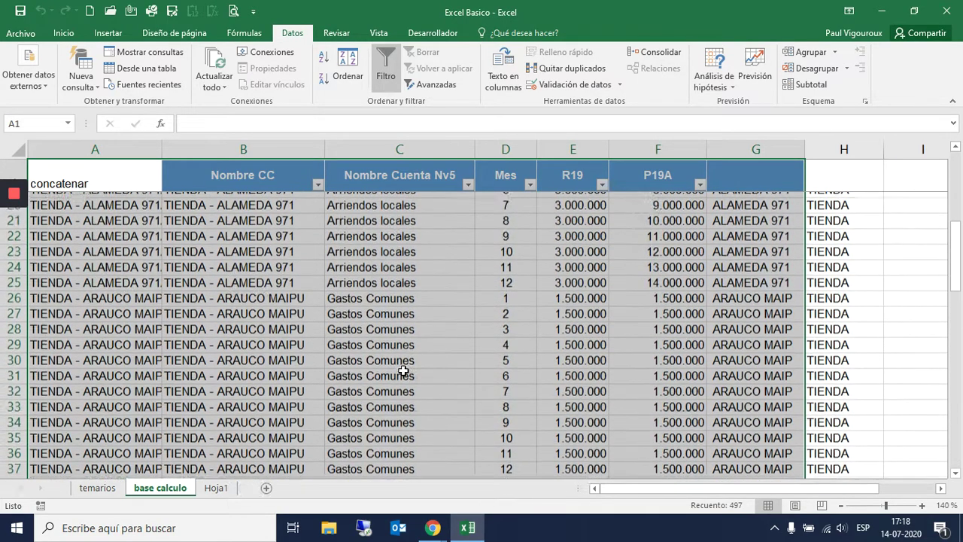
pyautogui.scroll(6, 402, 370)
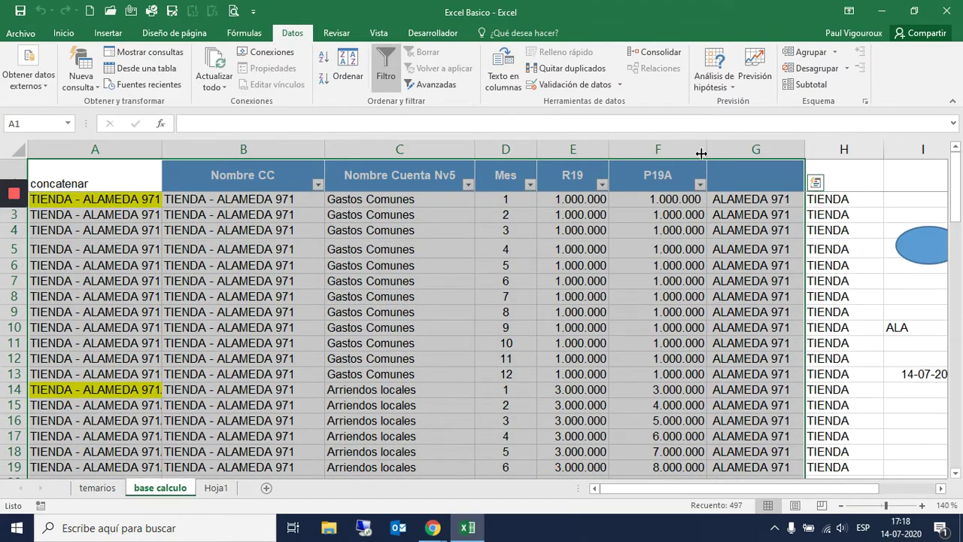
pyautogui.scroll(-8, 445, 368)
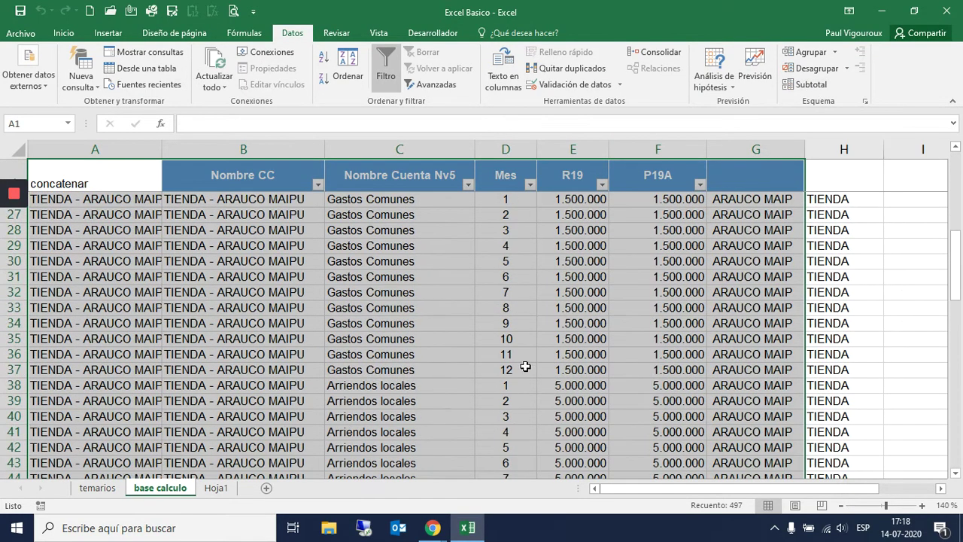
pyautogui.scroll(-4, 543, 371)
pyautogui.scroll(-5, 543, 371)
pyautogui.scroll(1, 654, 303)
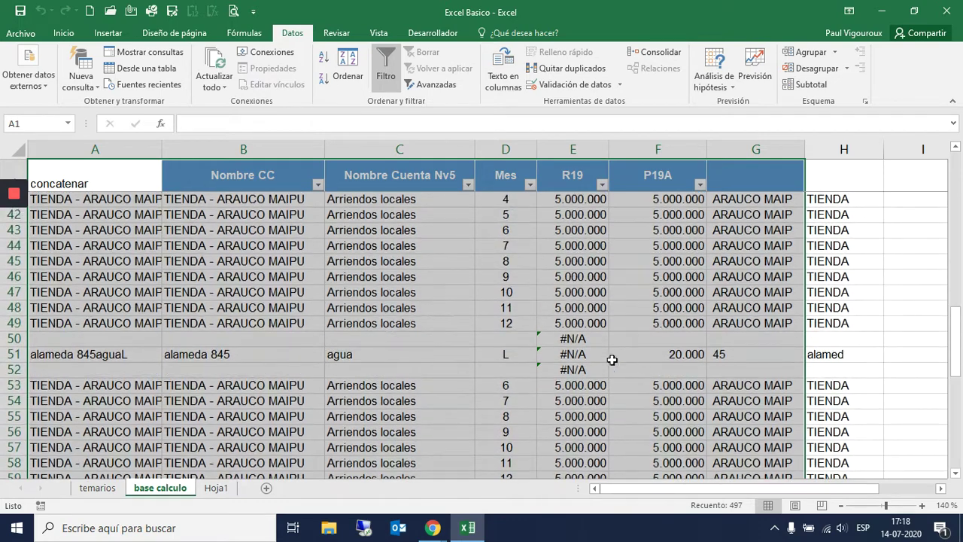
pyautogui.click(573, 338)
pyautogui.press('Delete')
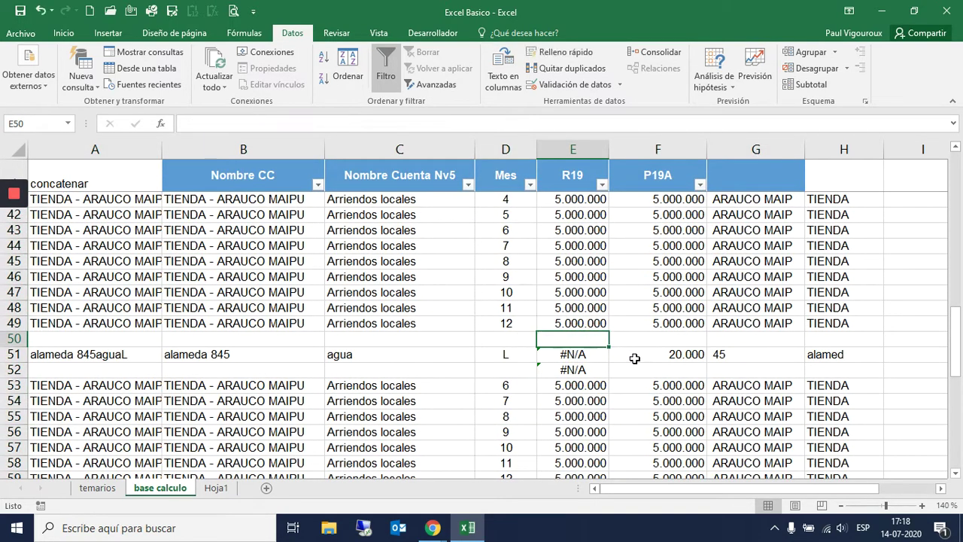
pyautogui.press('Down')
pyautogui.press('Down')
pyautogui.press('Delete')
pyautogui.press('Up')
pyautogui.press('F2')
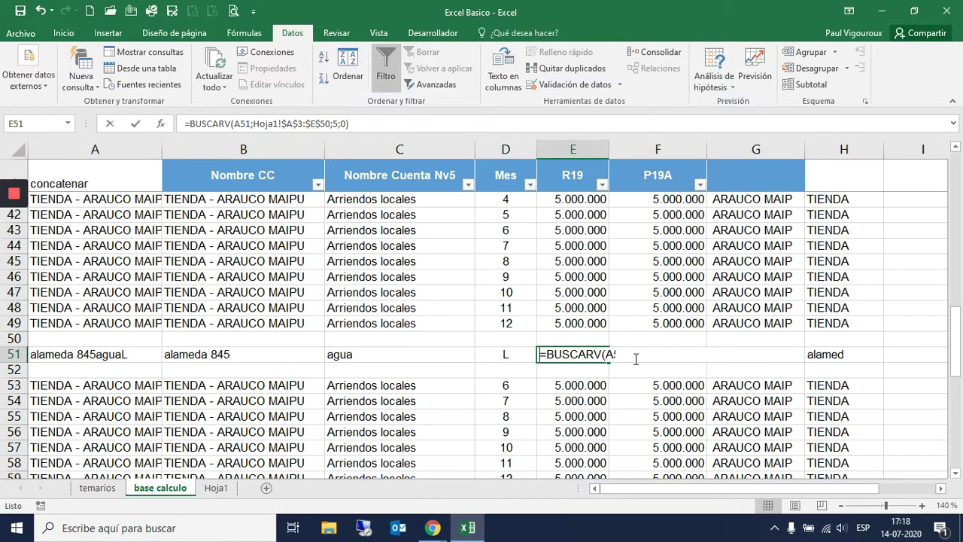
pyautogui.write('1.000.000')
pyautogui.press('Return')
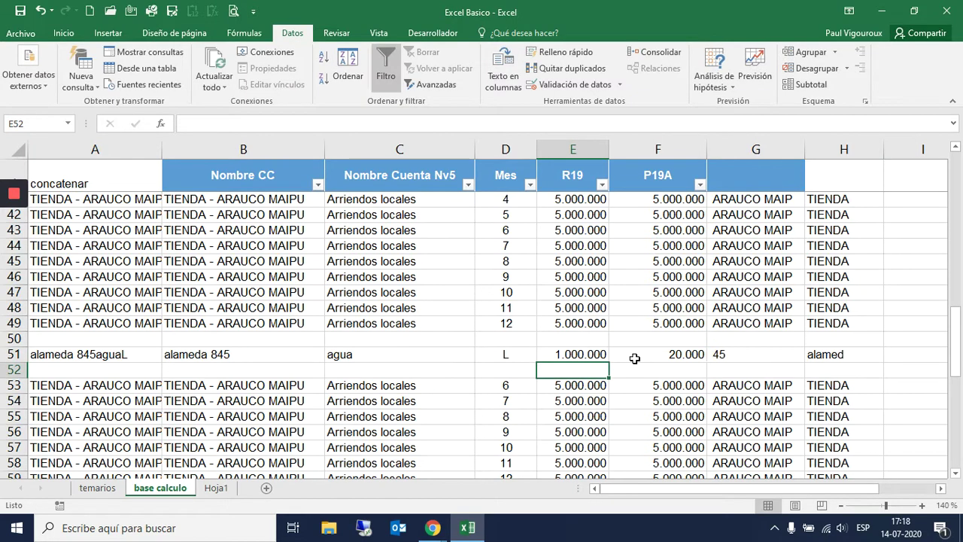
# Select the data table across its columns down to row 73.
pyautogui.scroll(-5, 634, 358)
pyautogui.scroll(-5, 636, 391)
pyautogui.scroll(2, 247, 209)
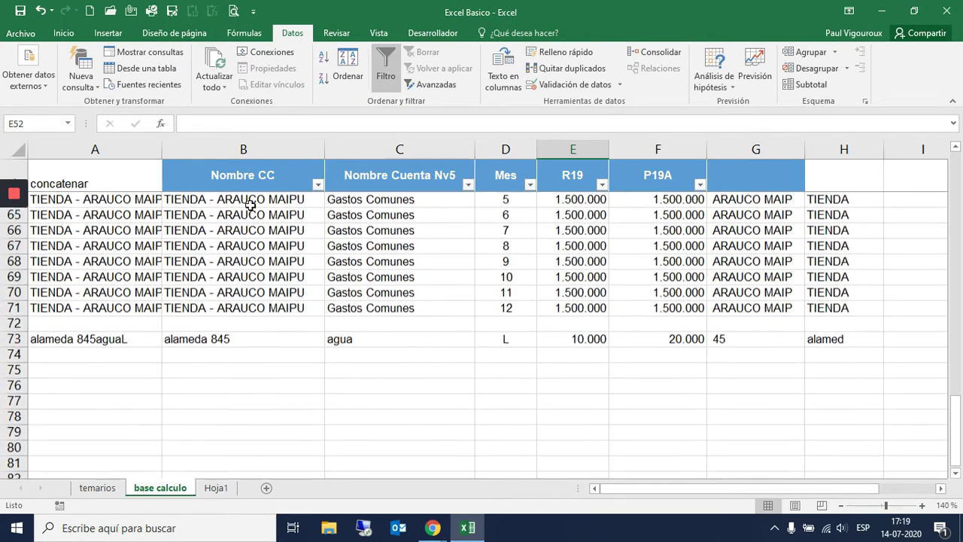
pyautogui.scroll(2, 110, 163)
pyautogui.click(110, 163)
pyautogui.hotkey('shift', 'Right')
pyautogui.hotkey('shift', 'Right')
pyautogui.hotkey('shift', 'Right')
pyautogui.hotkey('shift', 'Right')
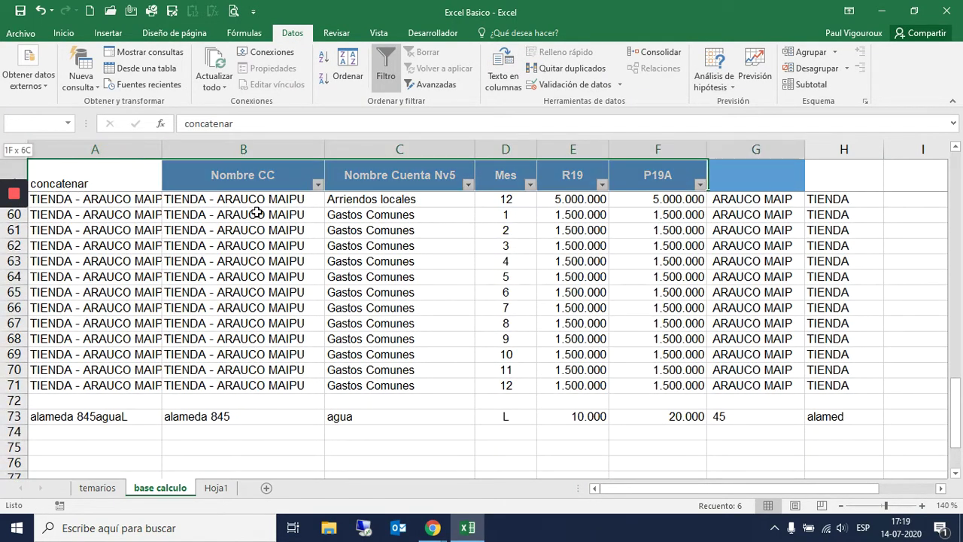
pyautogui.hotkey('ctrl', 'shift', 'Down')
pyautogui.hotkey('ctrl', 'shift', 'Down')
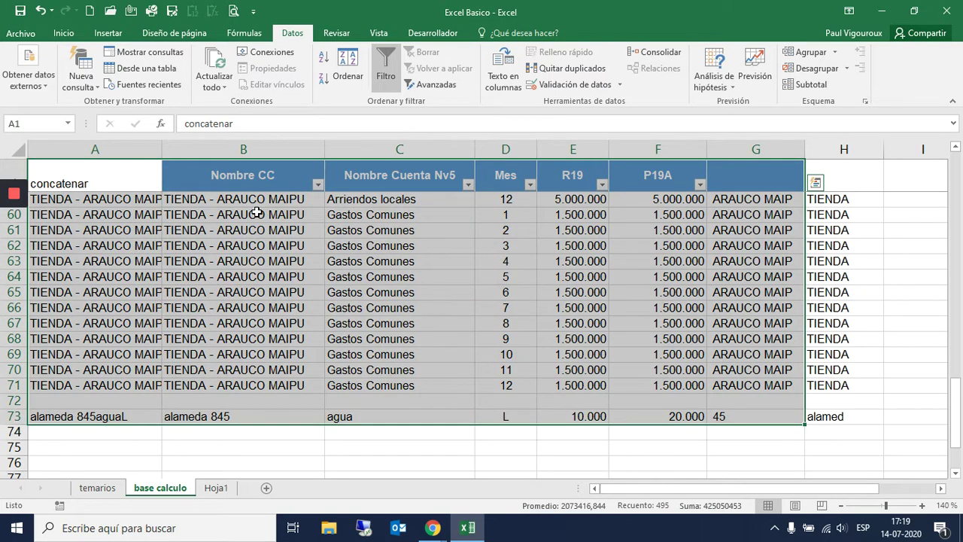
# Add Suma subtotals of R19 and P19A at each change in Nombre Cuenta Nv5.
pyautogui.click(809, 85)
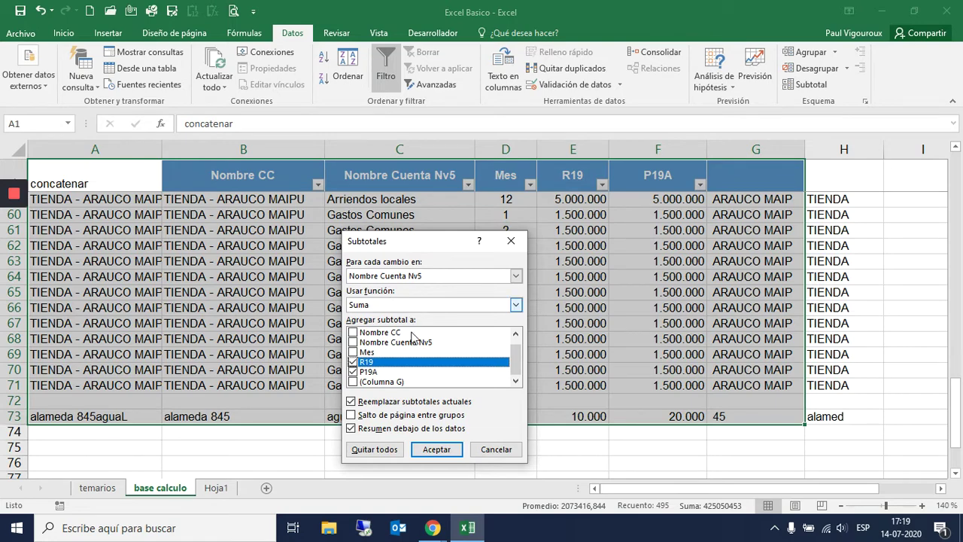
pyautogui.click(436, 449)
pyautogui.scroll(6, 569, 344)
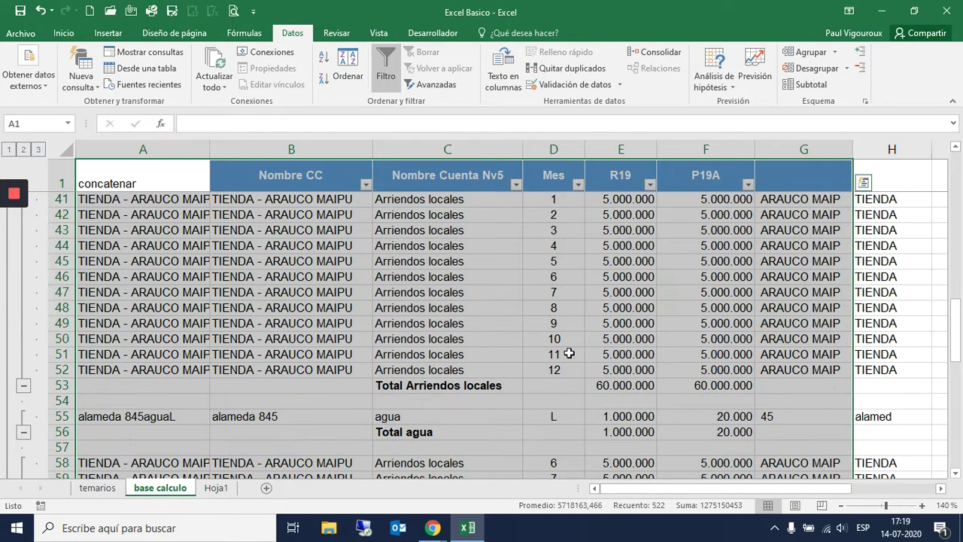
pyautogui.scroll(5, 569, 344)
pyautogui.scroll(4, 569, 344)
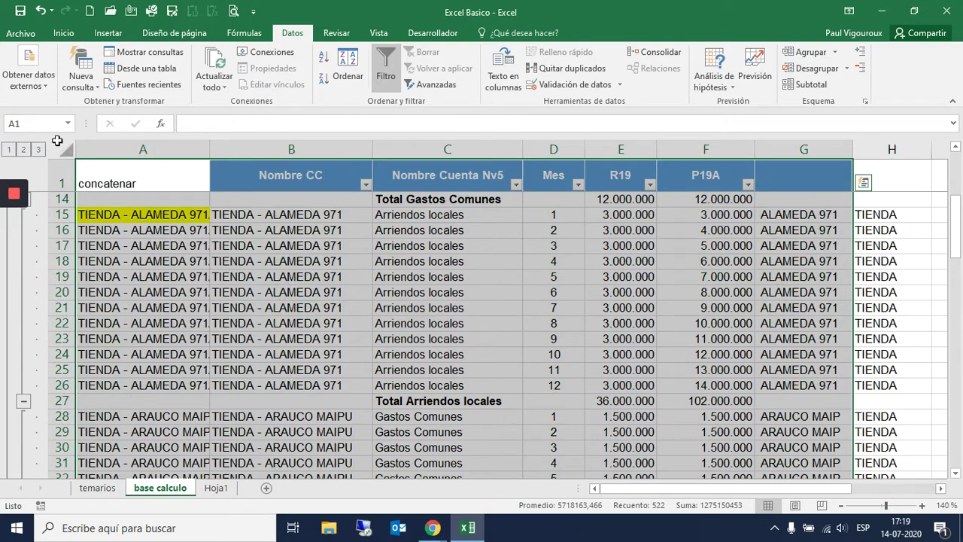
# Switch between outline levels 1, 2 and 3, ending with all detail rows shown.
pyautogui.click(9, 149)
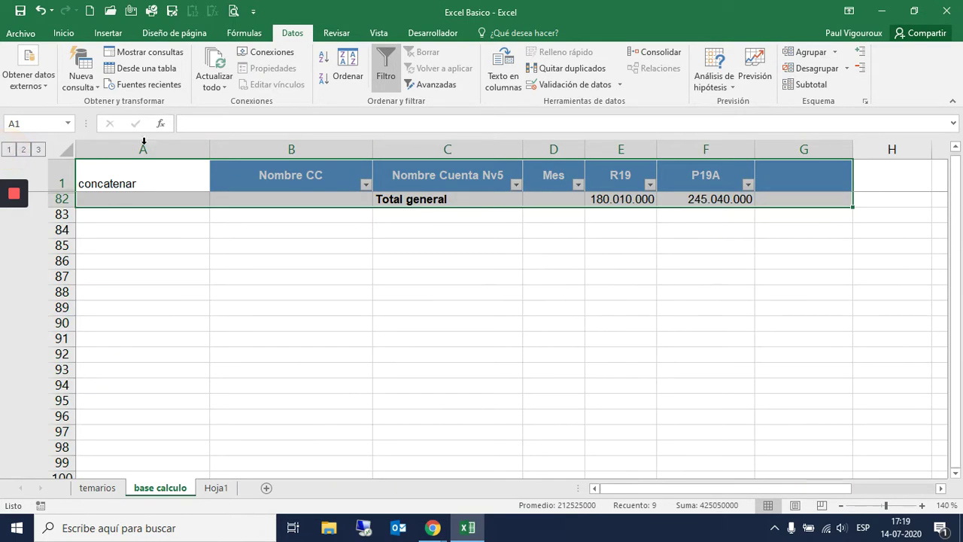
pyautogui.click(23, 150)
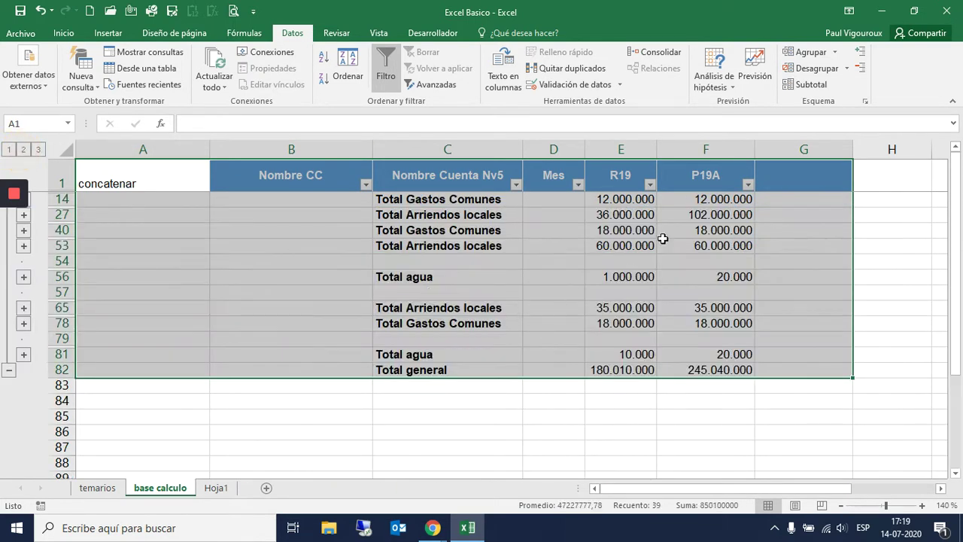
pyautogui.click(9, 149)
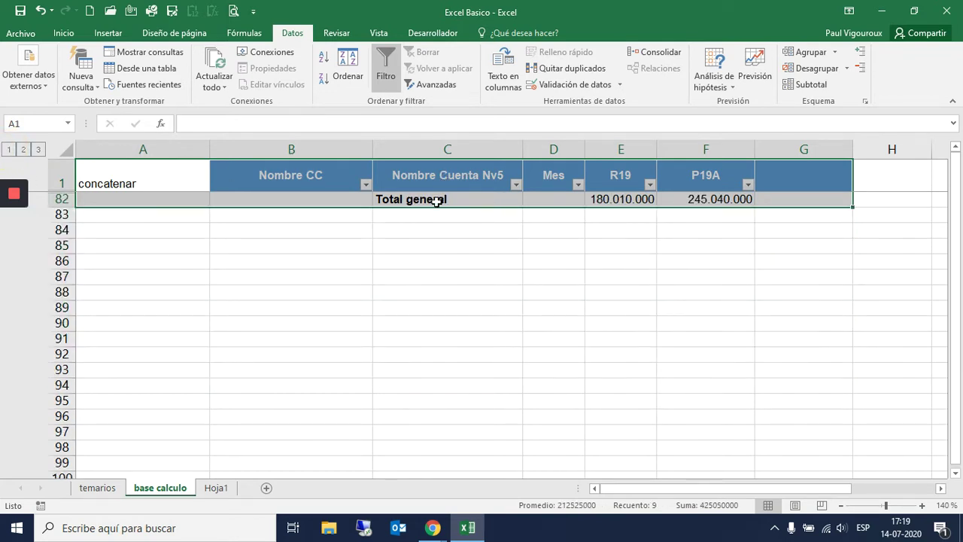
pyautogui.click(23, 149)
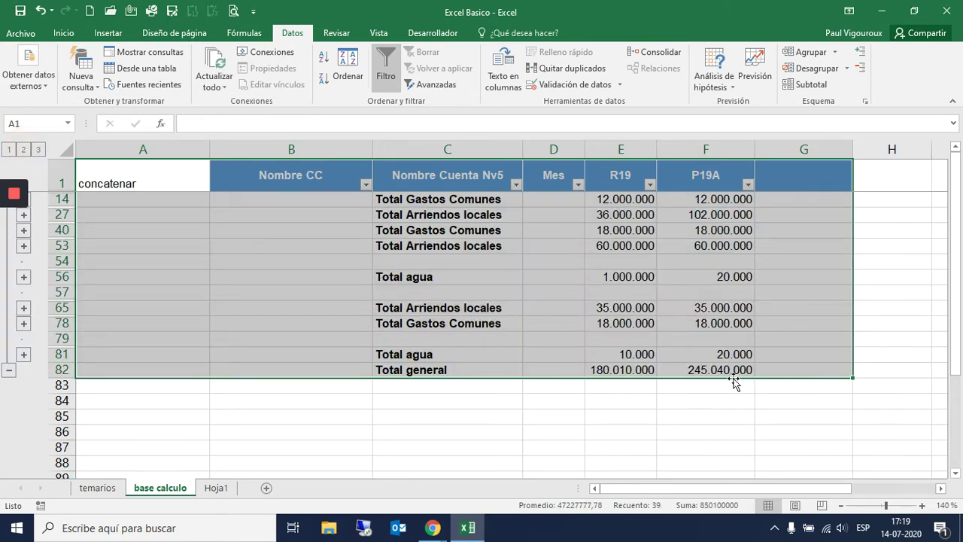
pyautogui.click(37, 150)
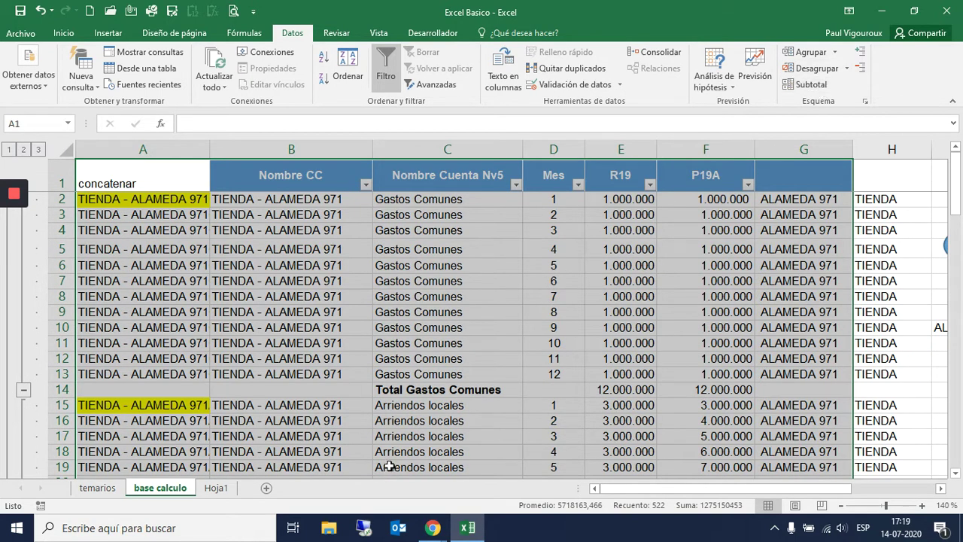
# Remove all subtotals from the base calculo table with Quitar todos.
pyautogui.click(811, 84)
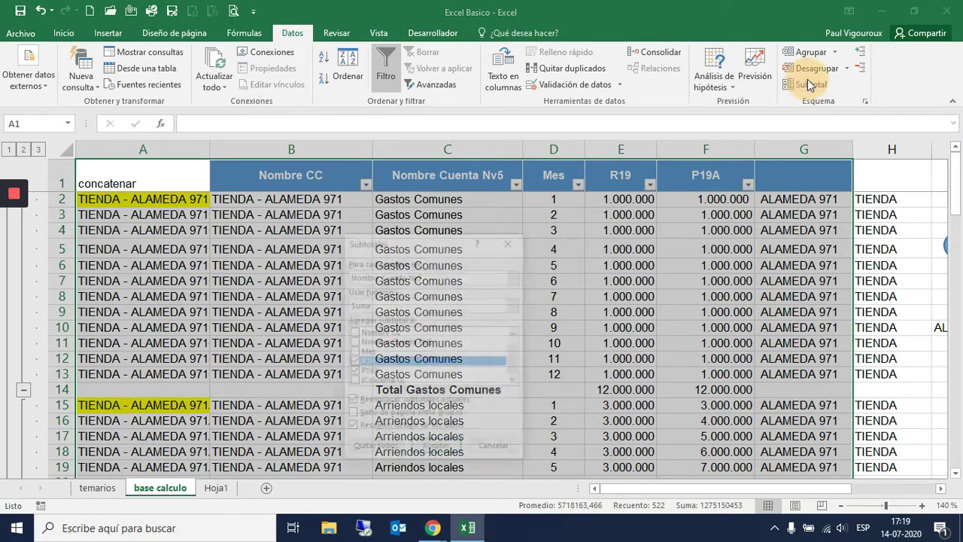
pyautogui.click(381, 445)
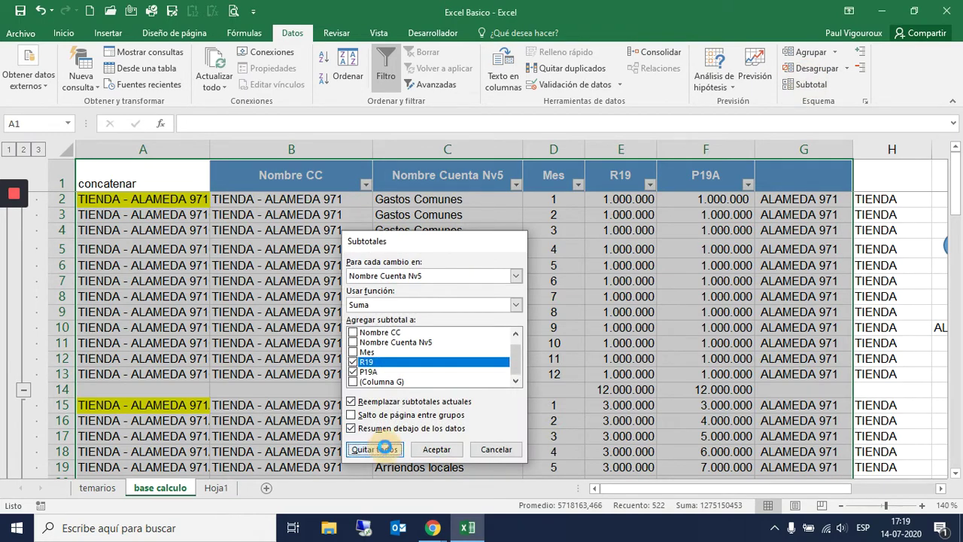
pyautogui.click(504, 297)
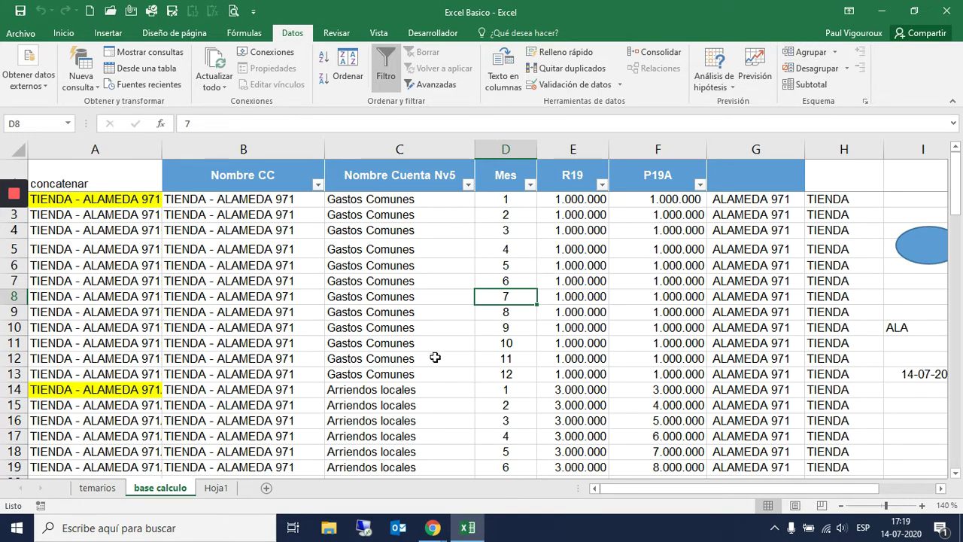
# Check the data validation settings without changing them, then go to the Hoja1 sheet.
pyautogui.click(941, 488)
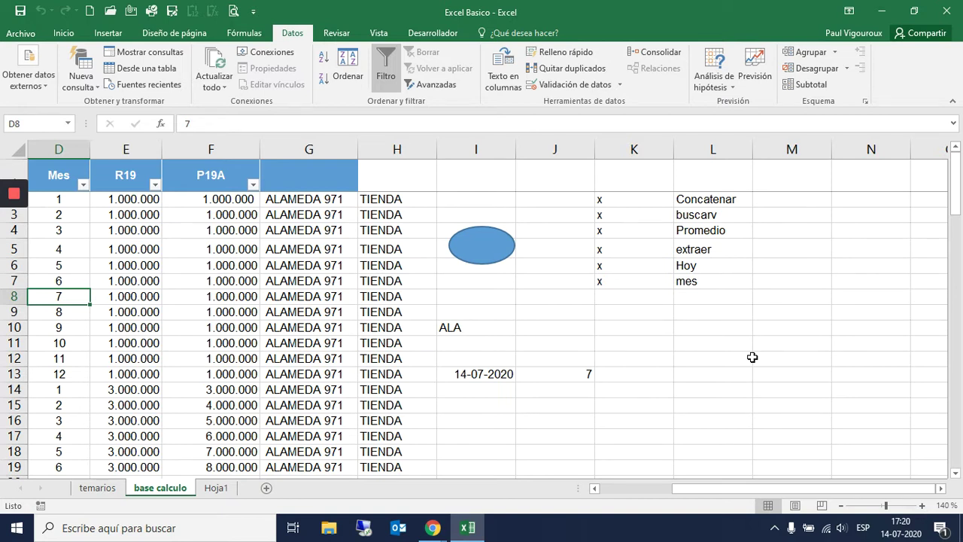
pyautogui.click(620, 87)
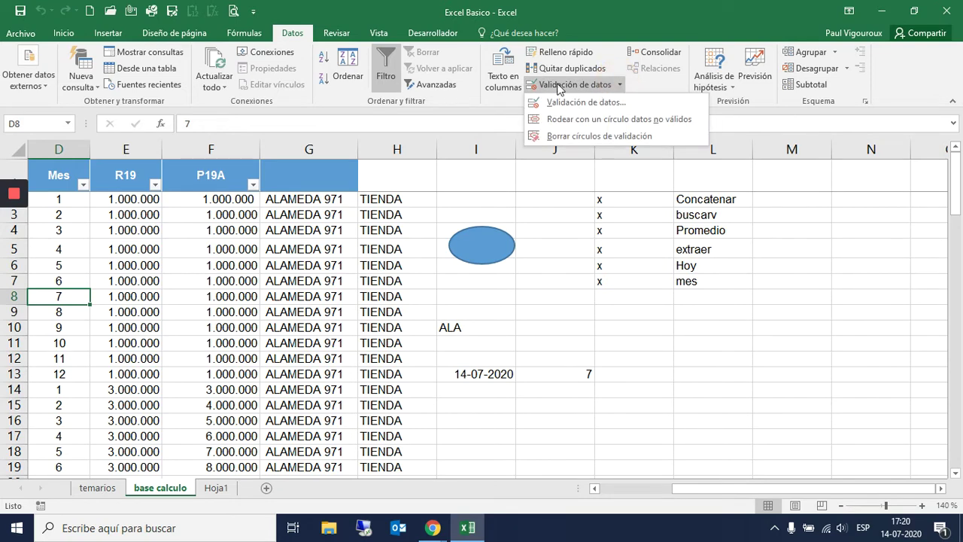
pyautogui.click(559, 87)
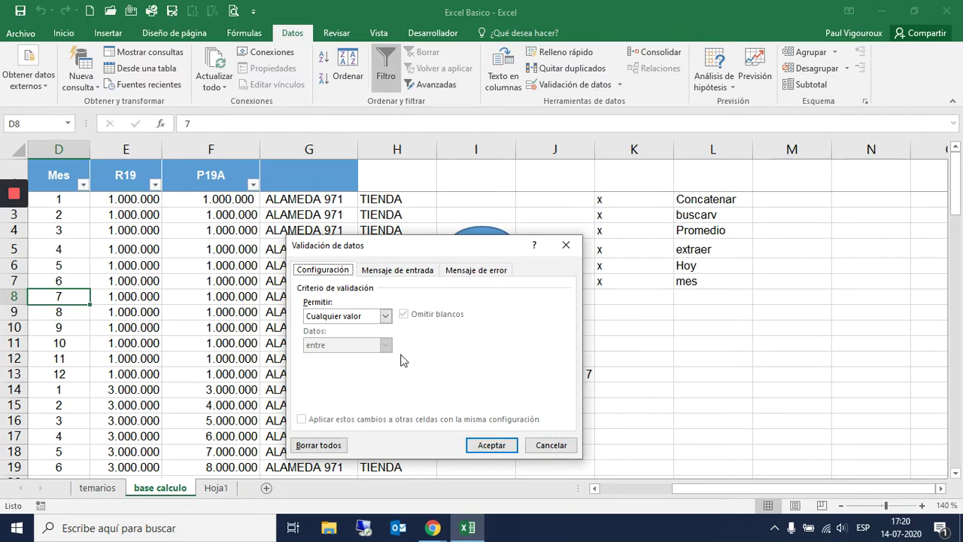
pyautogui.click(550, 445)
pyautogui.click(226, 490)
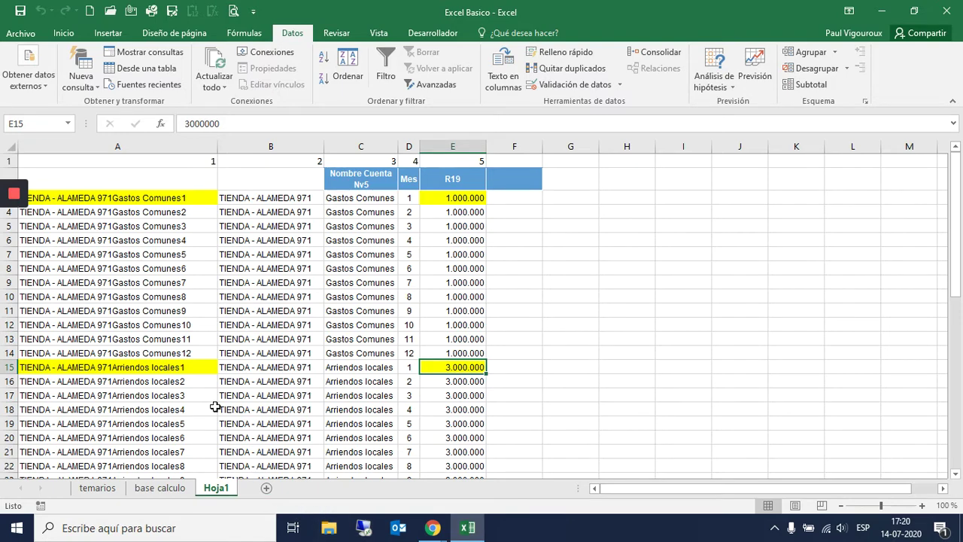
# Look through the base calculo, temarios and Hoja1 sheets.
pyautogui.click(154, 488)
pyautogui.click(98, 488)
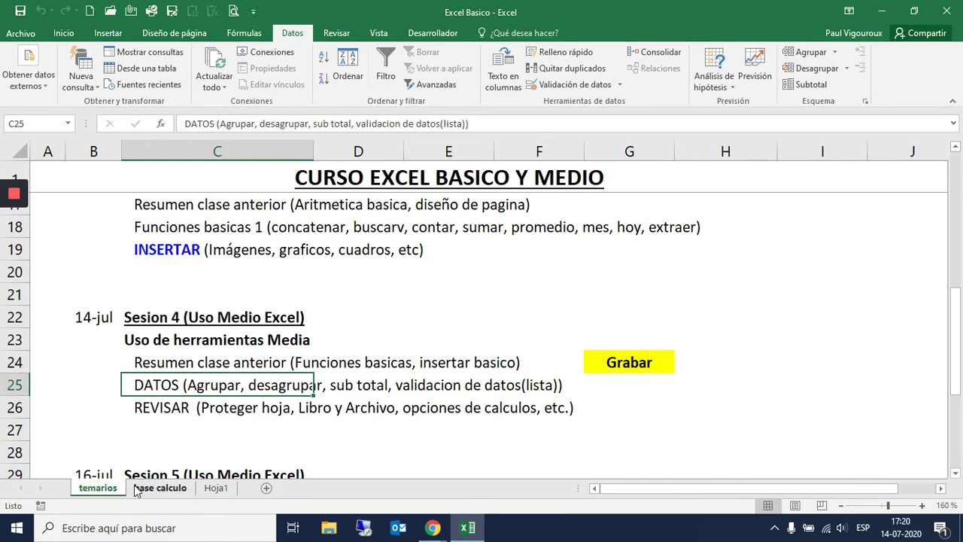
pyautogui.click(139, 488)
pyautogui.click(609, 373)
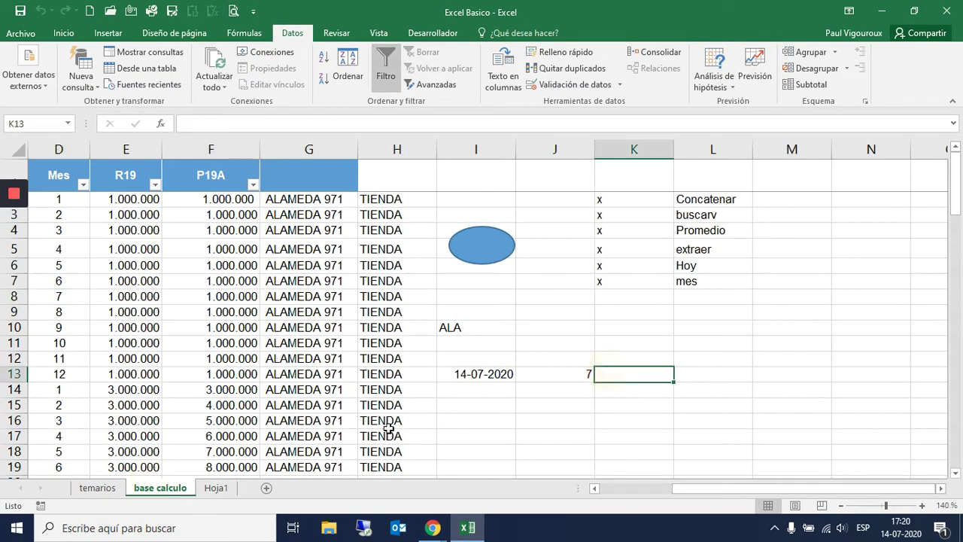
pyautogui.click(216, 487)
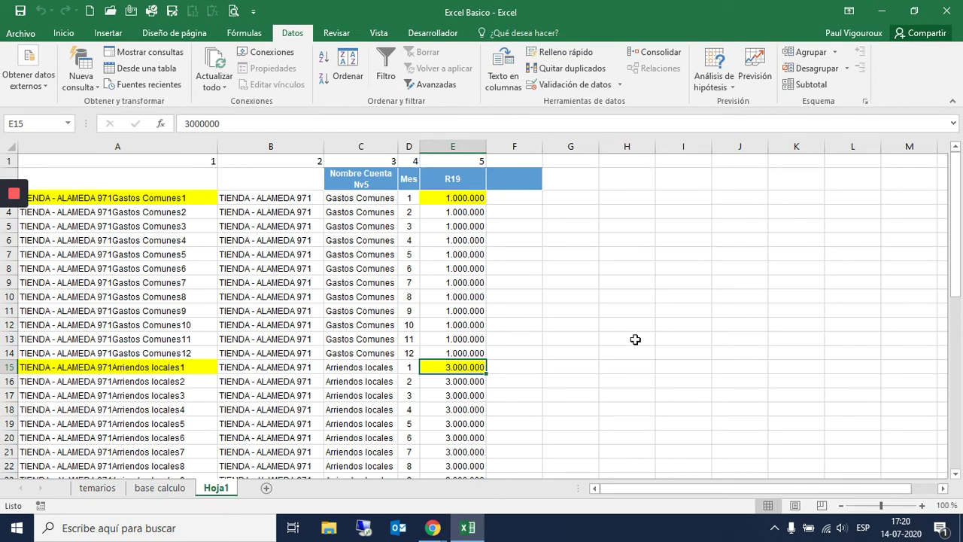
# Add sheet Hoja2 with header 'Mes' in D5 and months Ene to Dic filled into D6:D17.
pyautogui.click(265, 488)
pyautogui.click(233, 211)
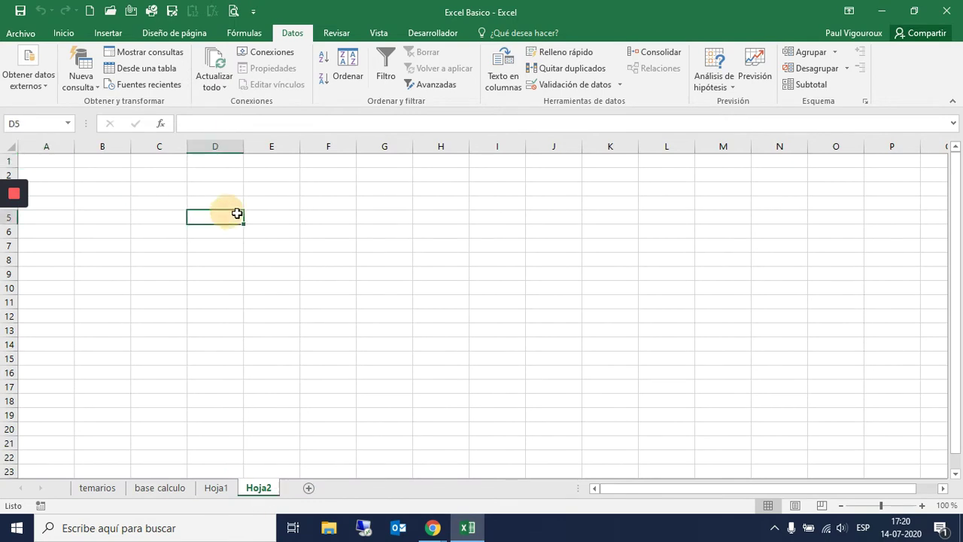
pyautogui.write('Mes')
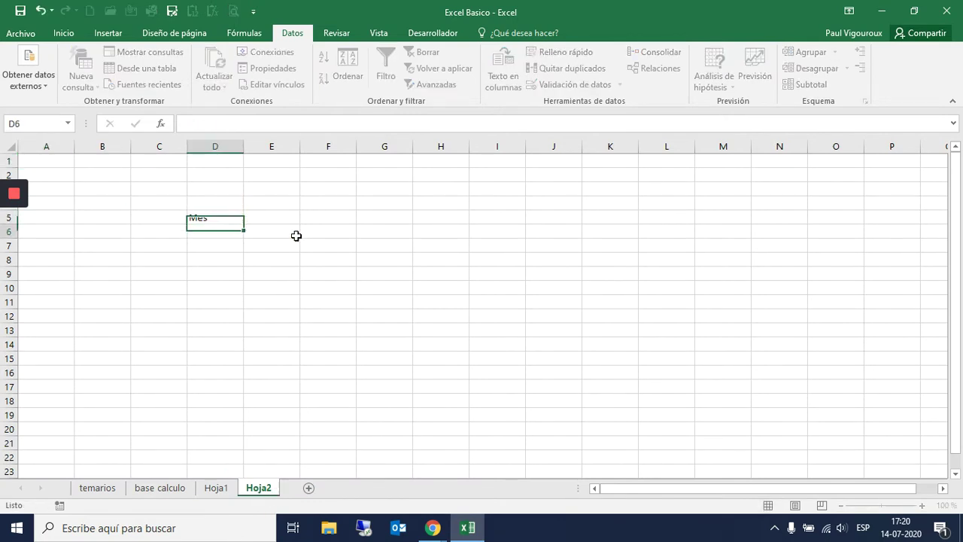
pyautogui.press('Return')
pyautogui.write('Ene')
pyautogui.press('Return')
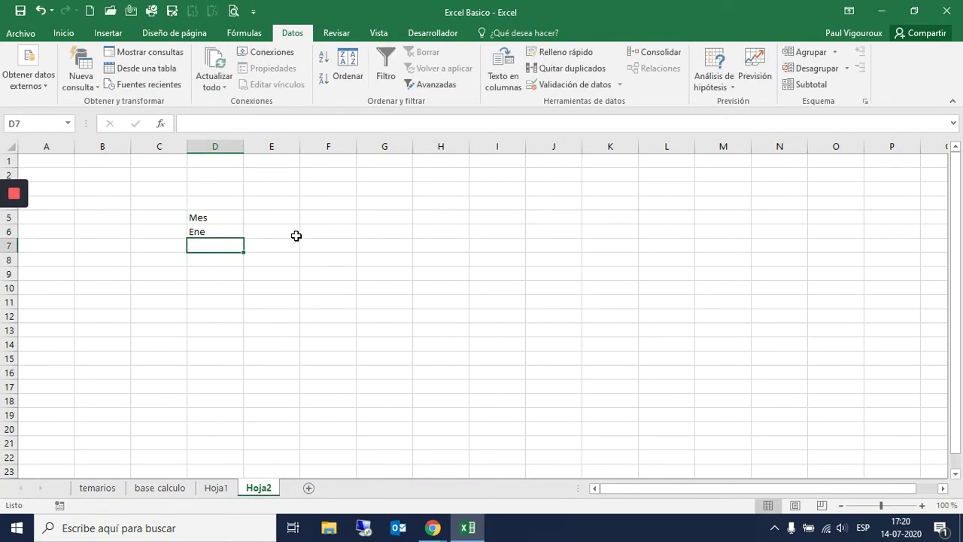
pyautogui.write('feb')
pyautogui.press('Return')
pyautogui.press('Up')
pyautogui.press('Up')
pyautogui.hotkey('shift', 'Down')
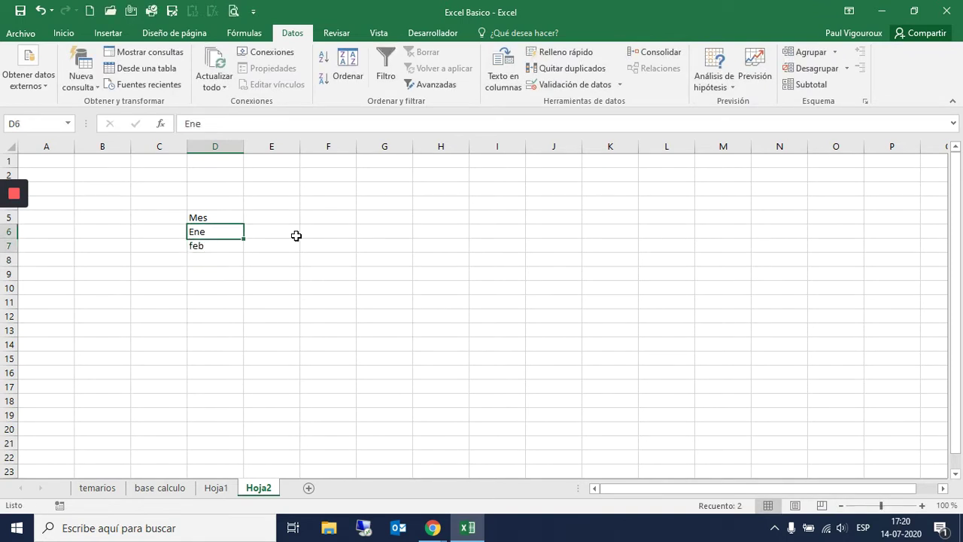
pyautogui.moveTo(244, 252); pyautogui.dragTo(234, 388)
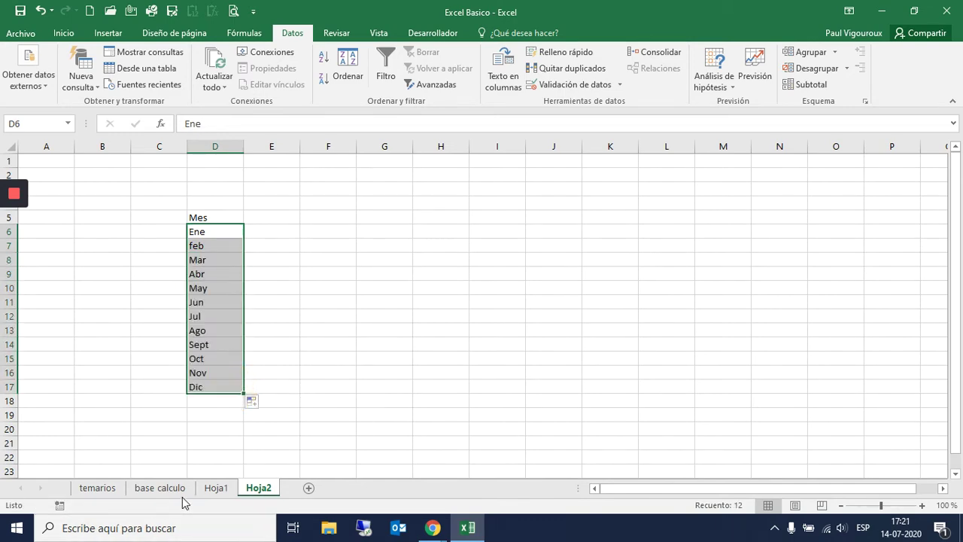
pyautogui.click(216, 489)
# On base calculo, clear the Mes value in D2 and open its data validation settings.
pyautogui.click(160, 490)
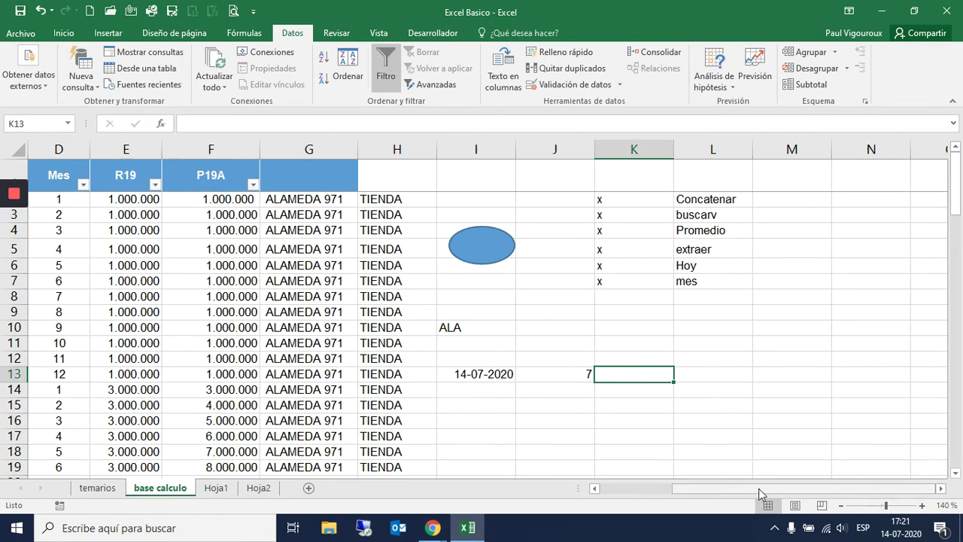
pyautogui.moveTo(766, 488); pyautogui.dragTo(549, 499)
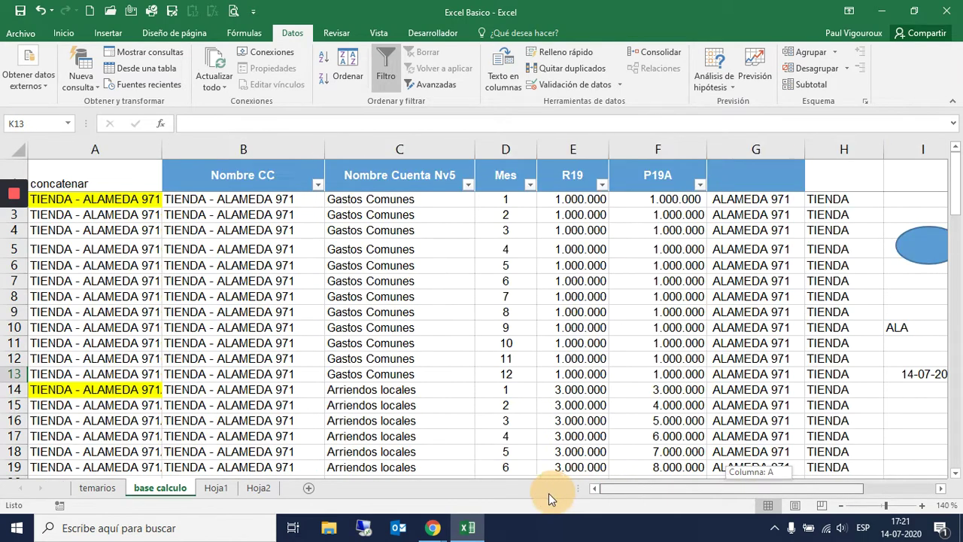
pyautogui.click(502, 202)
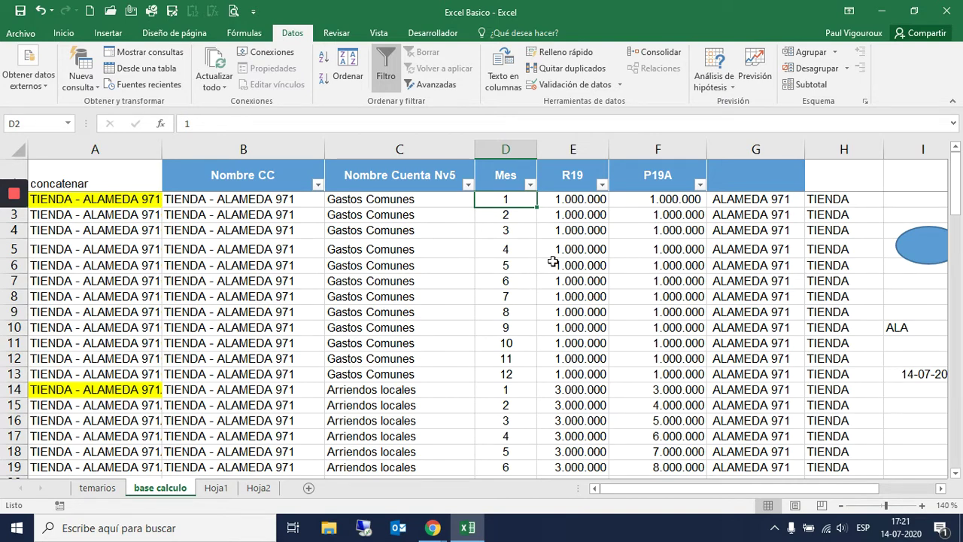
pyautogui.press('Delete')
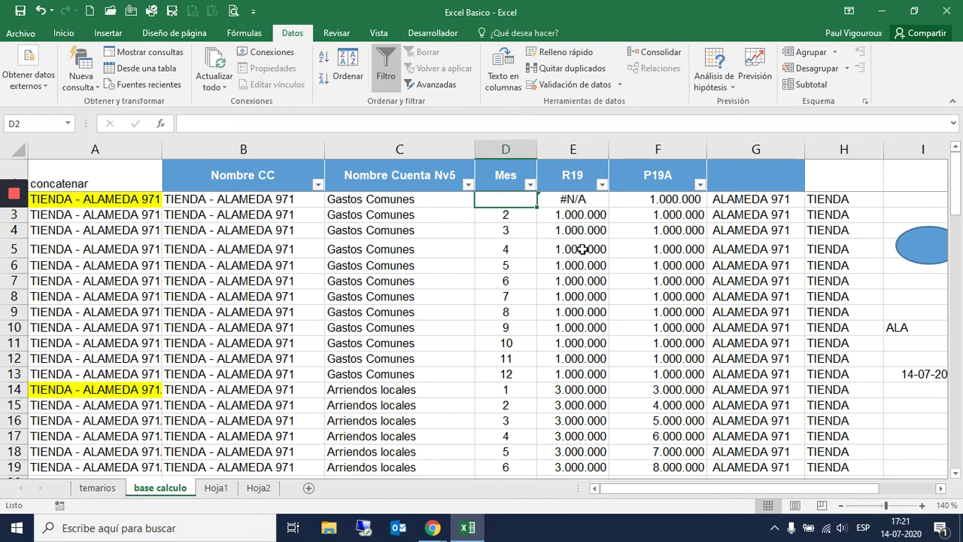
pyautogui.click(595, 83)
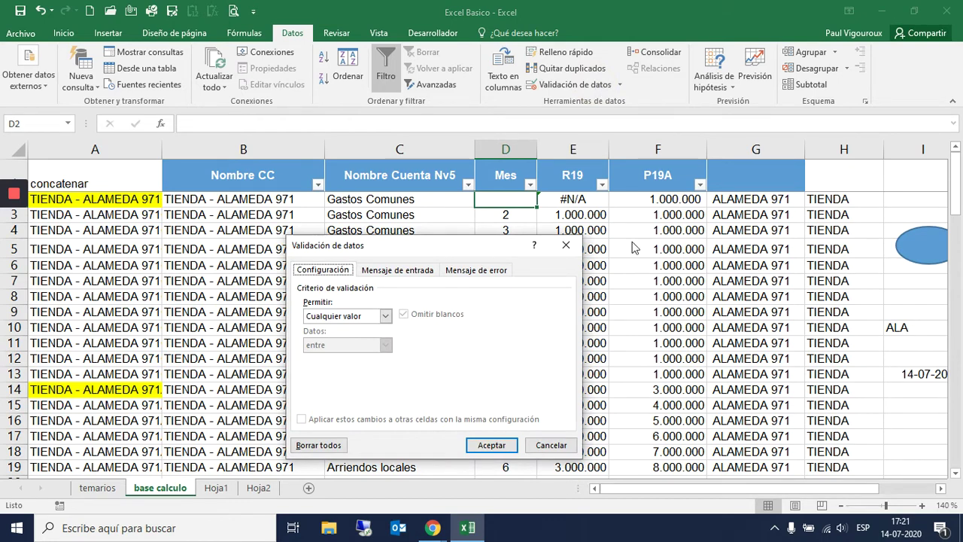
# Give D2 a List validation sourced from Hoja2!$D$6:$D$17.
pyautogui.click(387, 317)
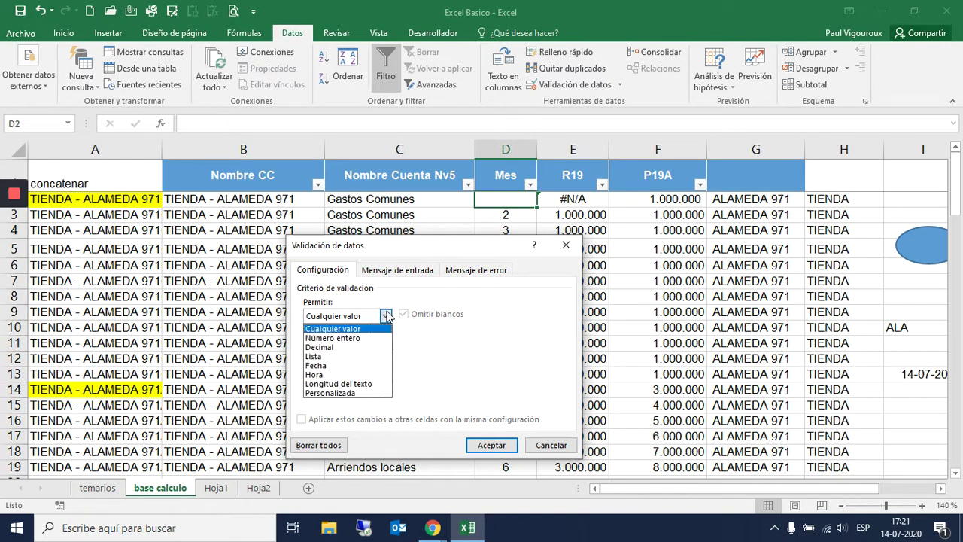
pyautogui.click(370, 358)
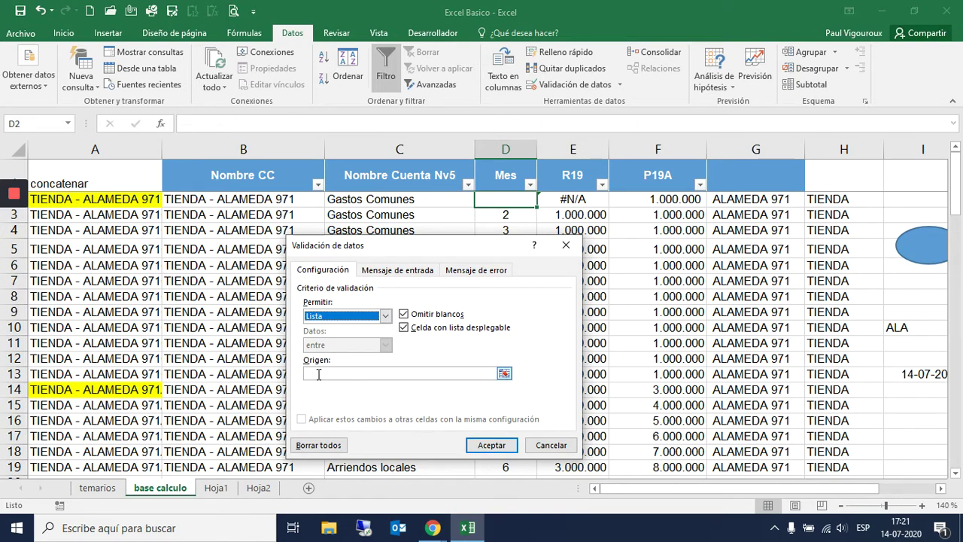
pyautogui.click(504, 374)
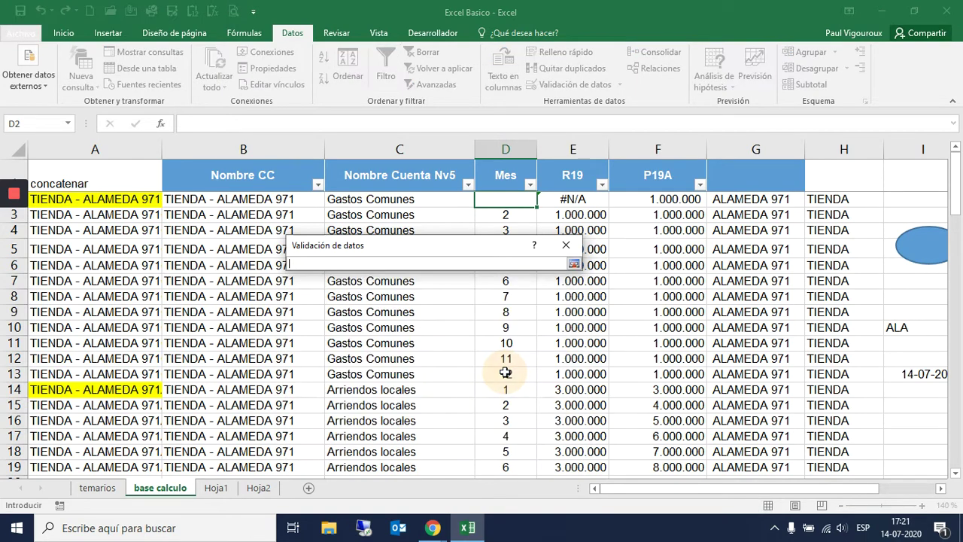
pyautogui.click(258, 487)
pyautogui.moveTo(205, 232); pyautogui.dragTo(206, 383)
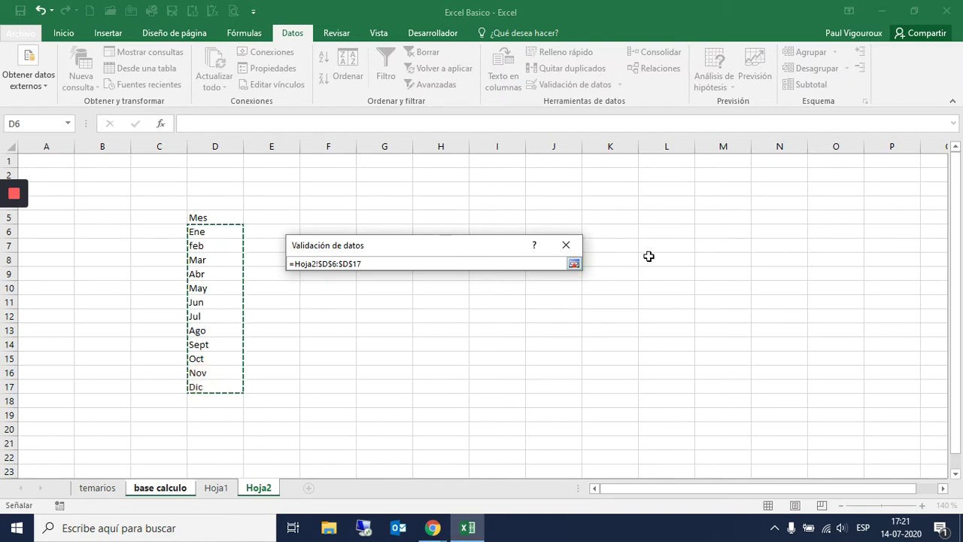
pyautogui.click(574, 264)
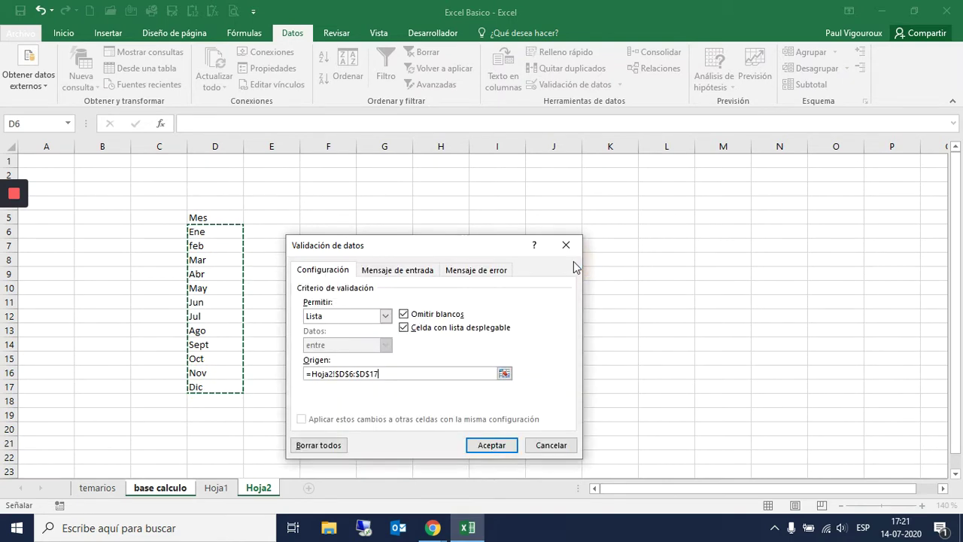
pyautogui.click(493, 446)
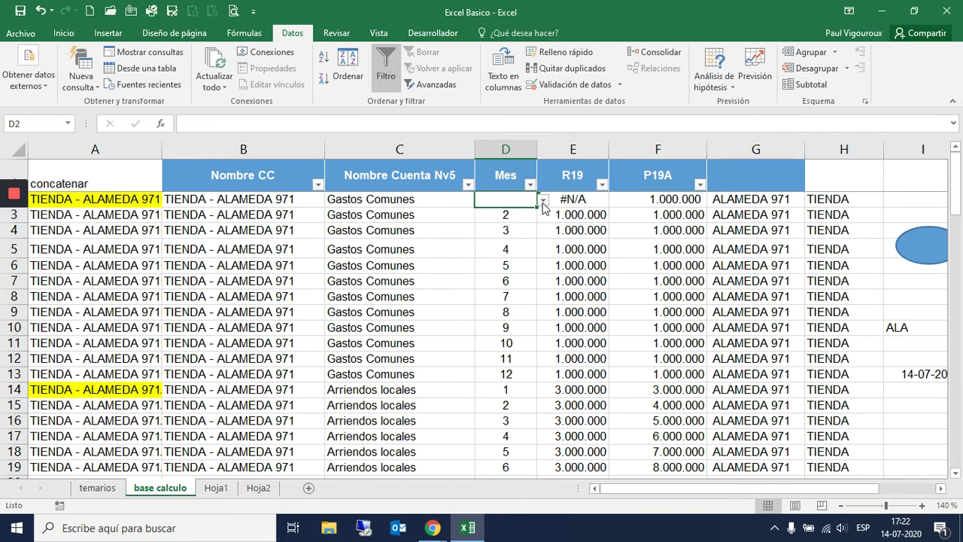
# Pick Mar from D2's month dropdown, then change it to Ago.
pyautogui.click(542, 201)
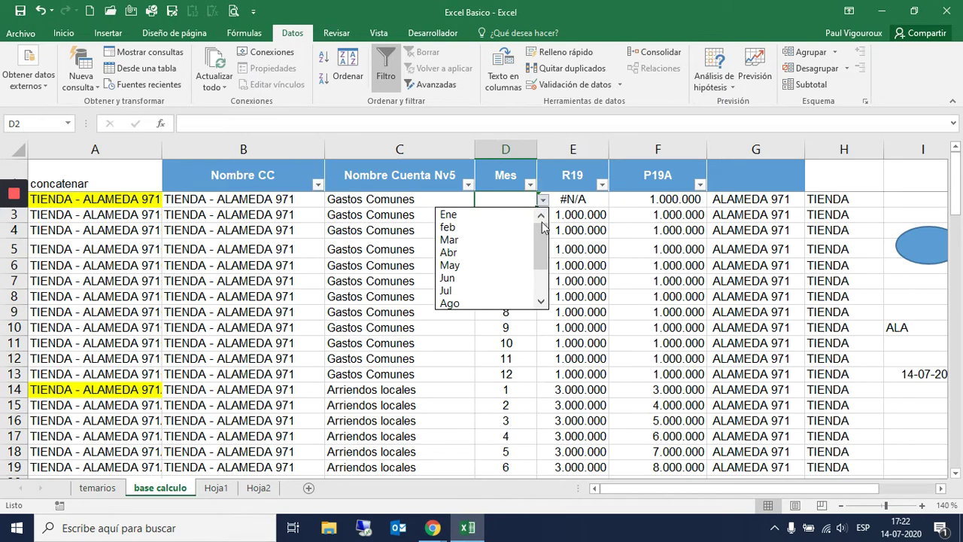
pyautogui.moveTo(542, 239)
pyautogui.mouseDown()
pyautogui.moveTo(537, 291)
pyautogui.moveTo(542, 227)
pyautogui.mouseUp()
pyautogui.click(484, 242)
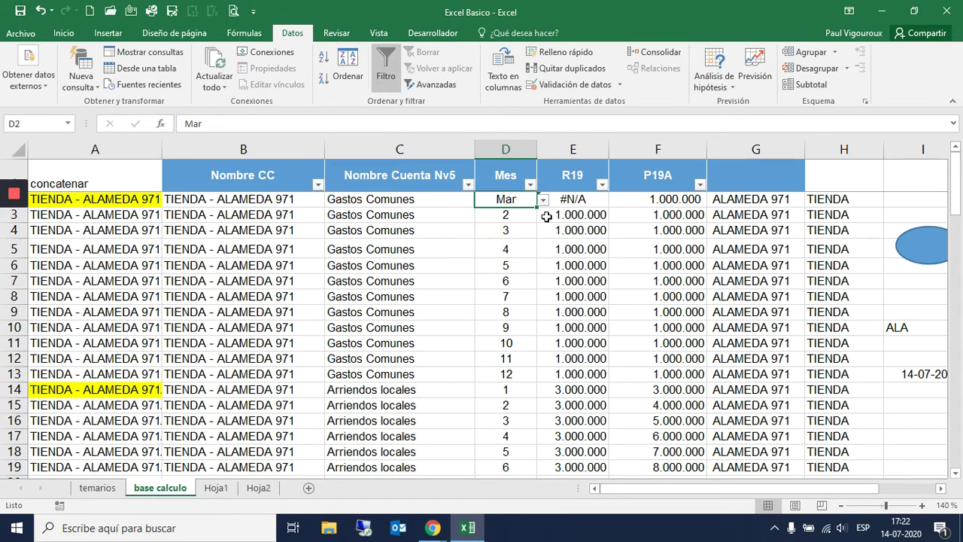
pyautogui.click(542, 201)
pyautogui.click(501, 249)
pyautogui.click(543, 203)
# Replace Hoja2's months in D6:D17 with the numbers 1 to 12, then return to base calculo.
pyautogui.click(258, 487)
pyautogui.click(225, 232)
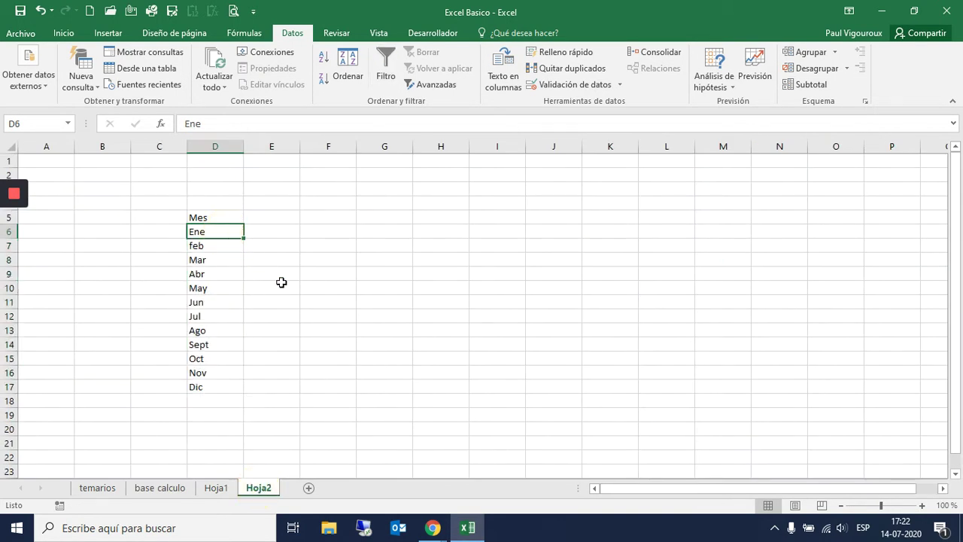
pyautogui.write('1 2 3')
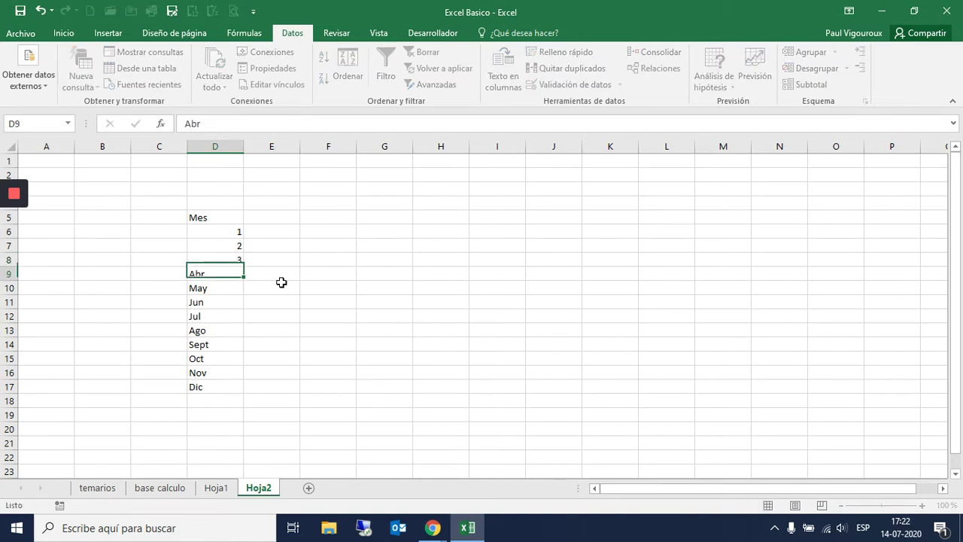
pyautogui.press('Up')
pyautogui.press('Up')
pyautogui.hotkey('shift', 'Down')
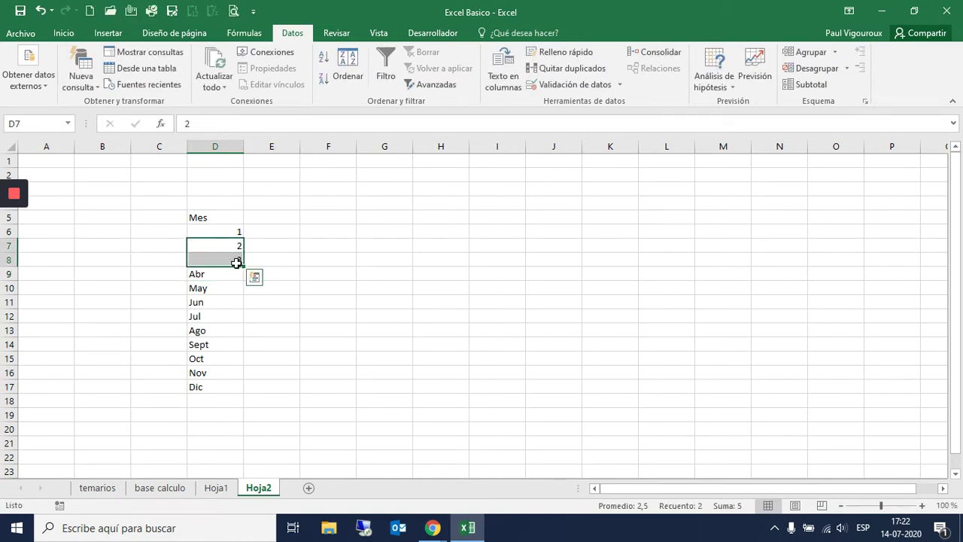
pyautogui.moveTo(243, 267); pyautogui.dragTo(239, 393)
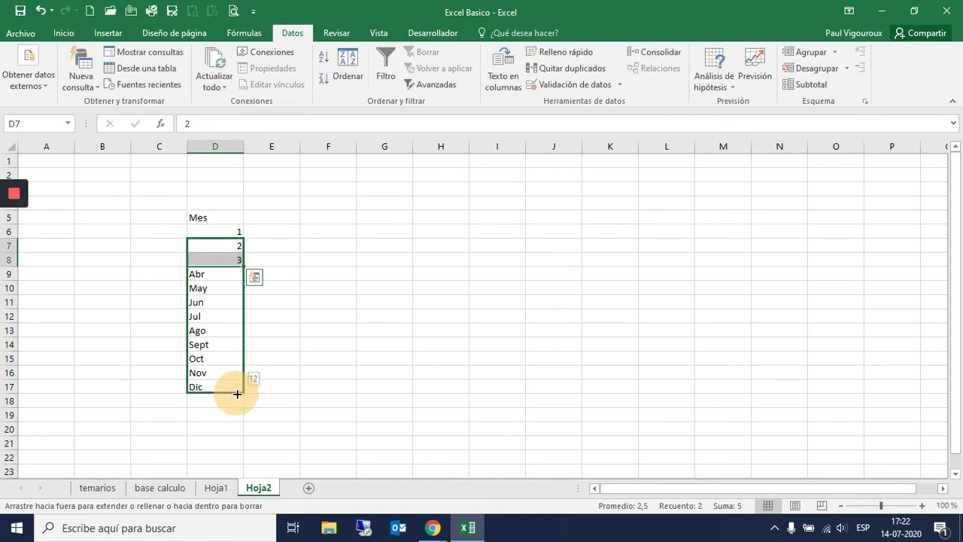
pyautogui.click(181, 489)
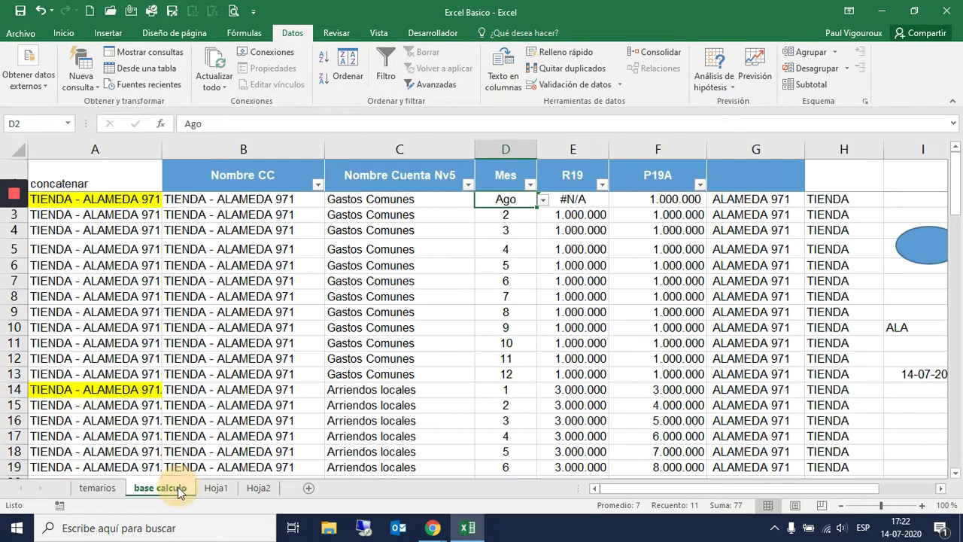
# Set D2 to 1 from its numeric dropdown.
pyautogui.click(543, 200)
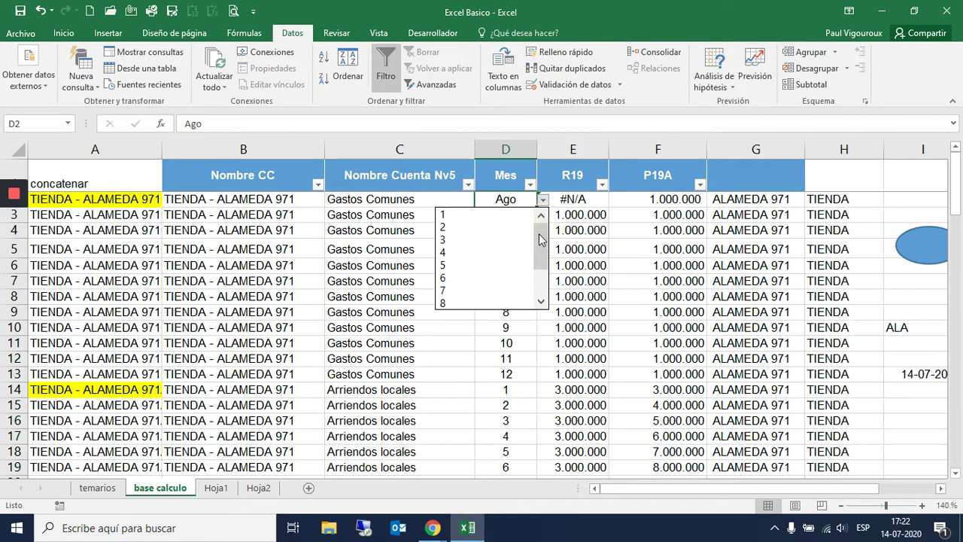
pyautogui.click(489, 216)
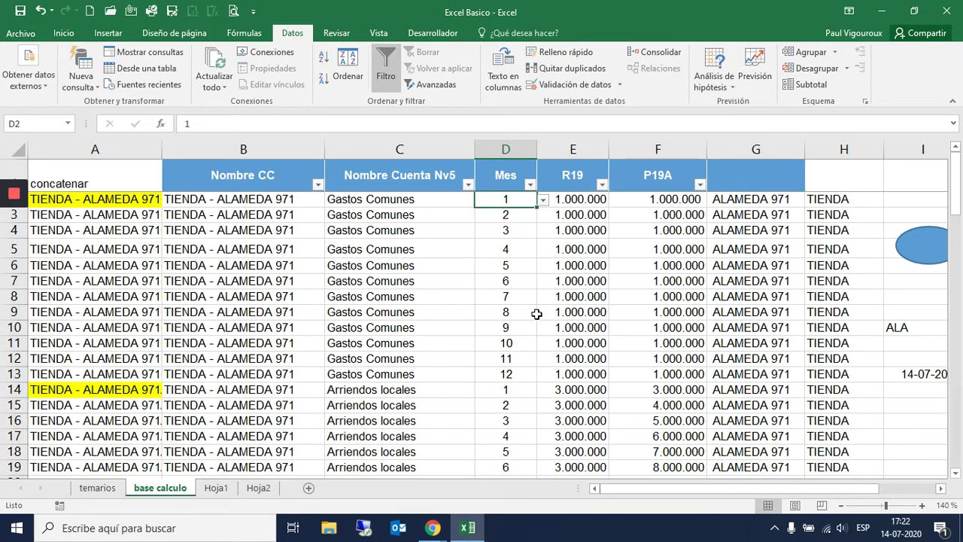
pyautogui.press('Down')
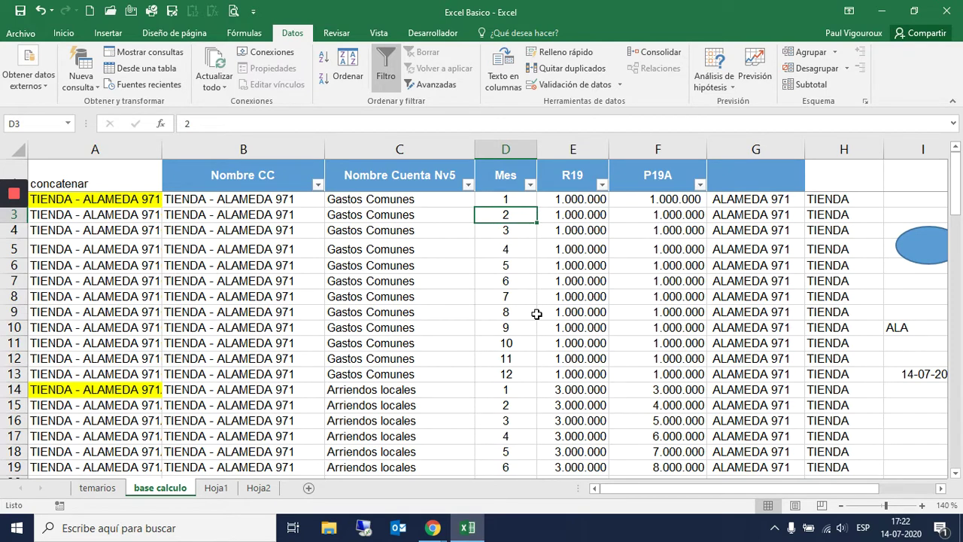
pyautogui.press('Up')
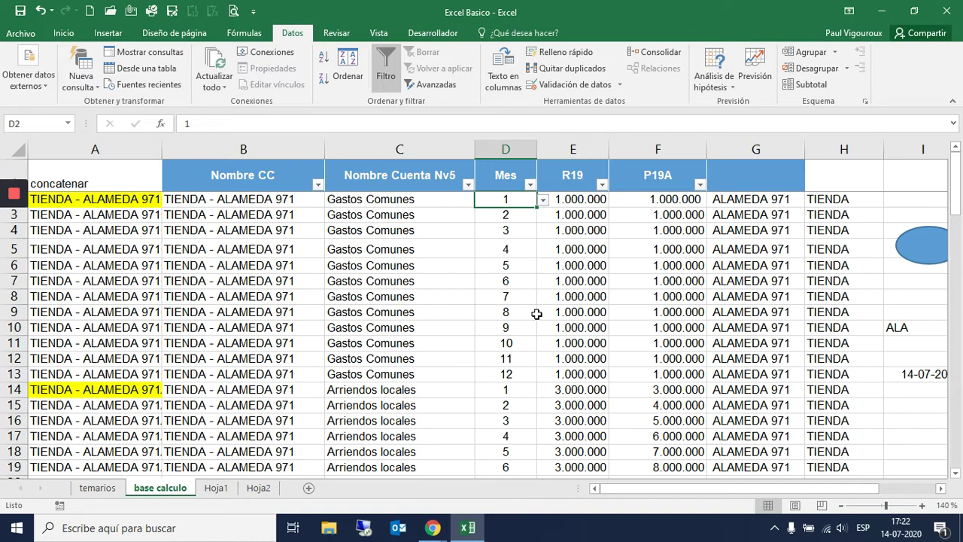
# Copy D2 into D3 and choose 2 from D3's dropdown.
pyautogui.hotkey('ctrl', 'c')
pyautogui.press('Down')
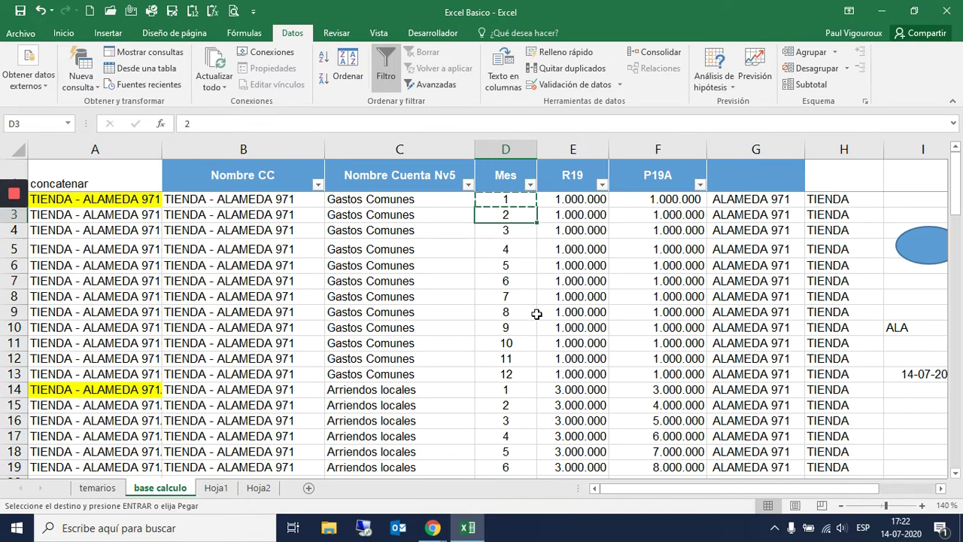
pyautogui.press('Return')
pyautogui.hotkey('alt', 'Down')
pyautogui.press('Down')
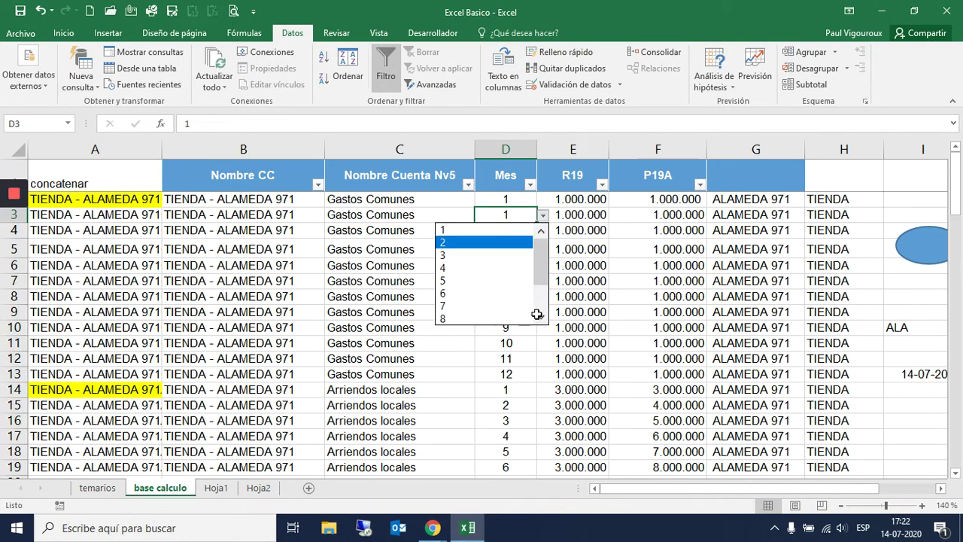
pyautogui.press('Return')
# Copy D3 into D4 and enter 3 there.
pyautogui.hotkey('ctrl', 'c')
pyautogui.press('Down')
pyautogui.press('Return')
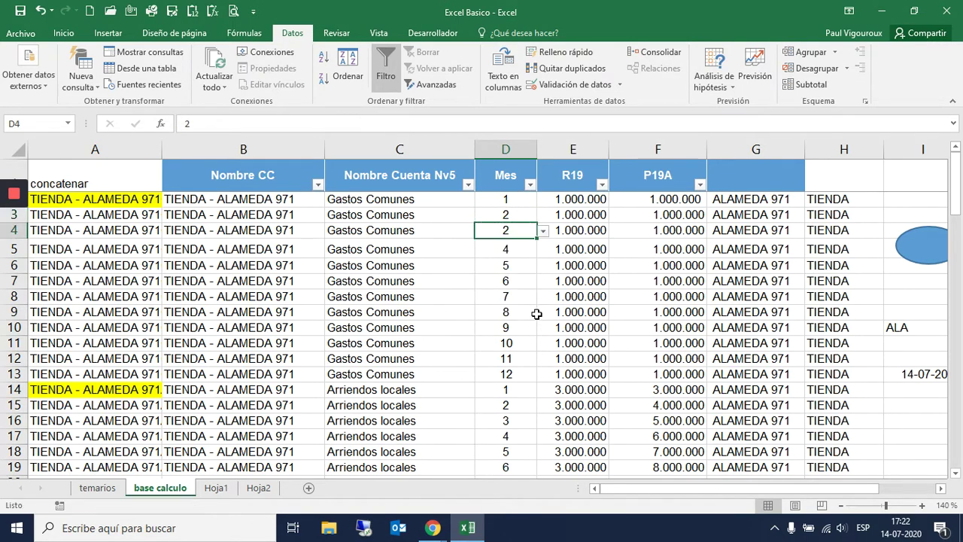
pyautogui.press('Right')
pyautogui.press('Left')
pyautogui.write('3')
pyautogui.press('Return')
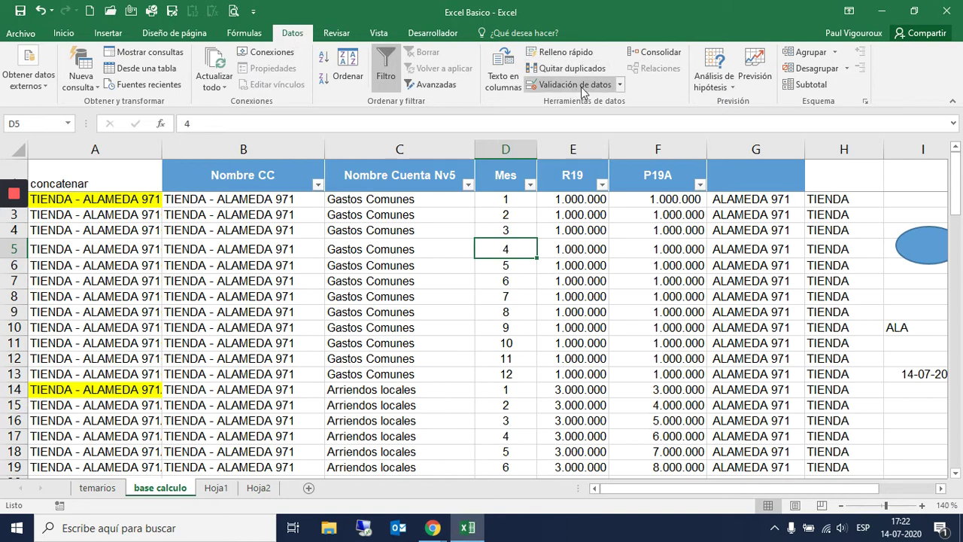
# Open D5's data validation settings and cancel without changes.
pyautogui.click(621, 85)
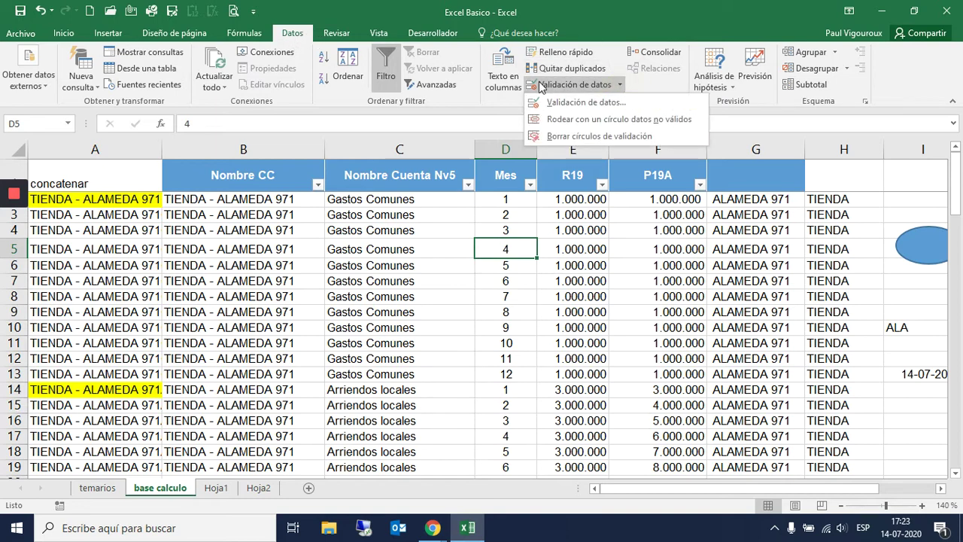
pyautogui.click(556, 90)
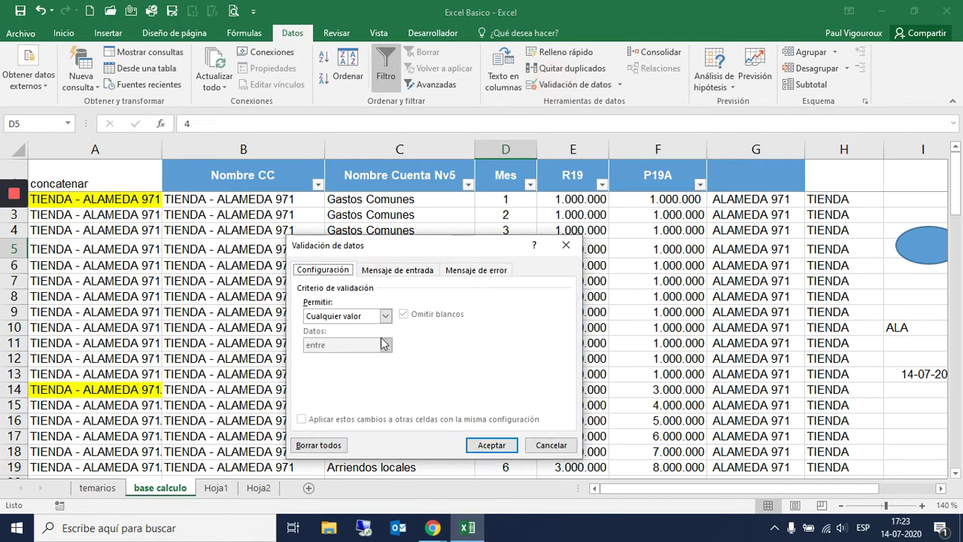
pyautogui.click(385, 316)
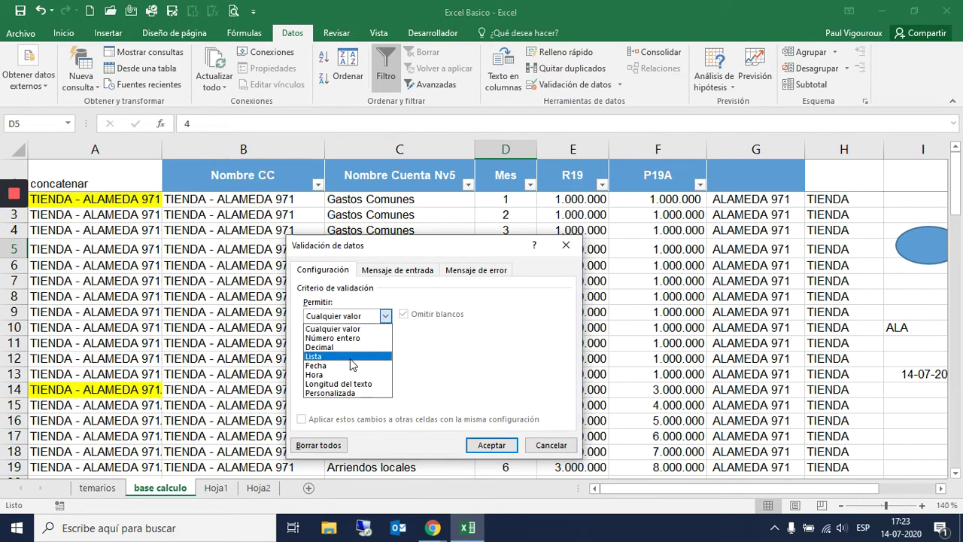
pyautogui.click(461, 352)
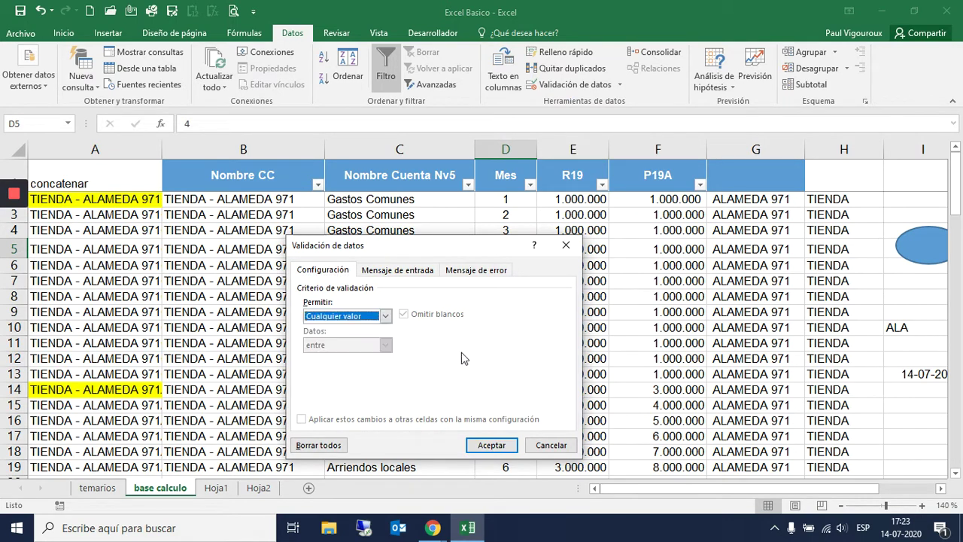
pyautogui.click(551, 445)
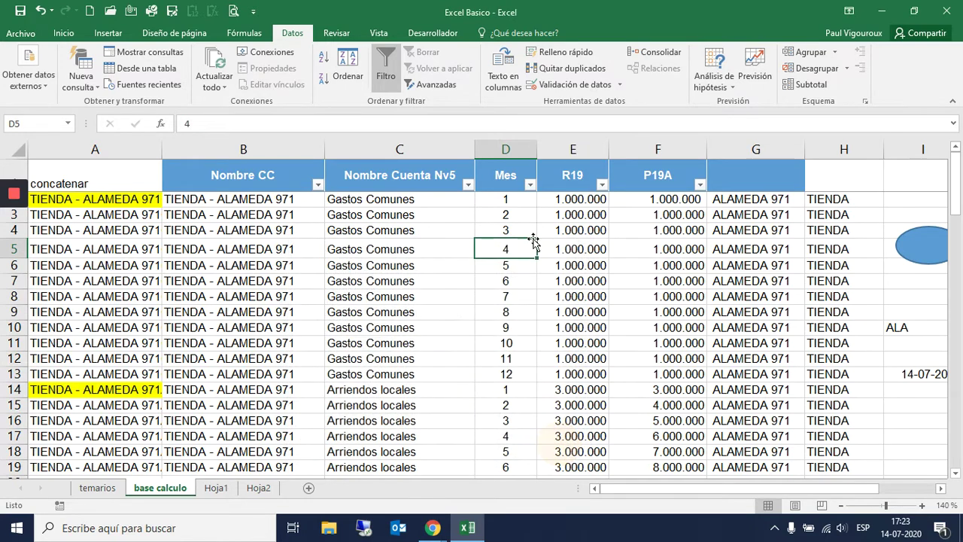
# Review D3's list source on Hoja2 and its 1–12 dropdown, leaving D3 at 2.
pyautogui.click(505, 214)
pyautogui.click(553, 84)
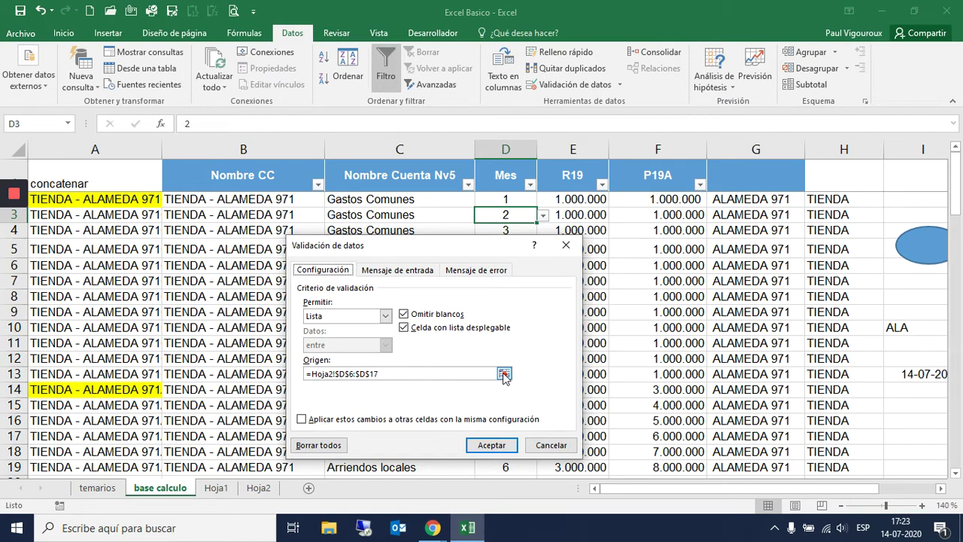
pyautogui.click(503, 375)
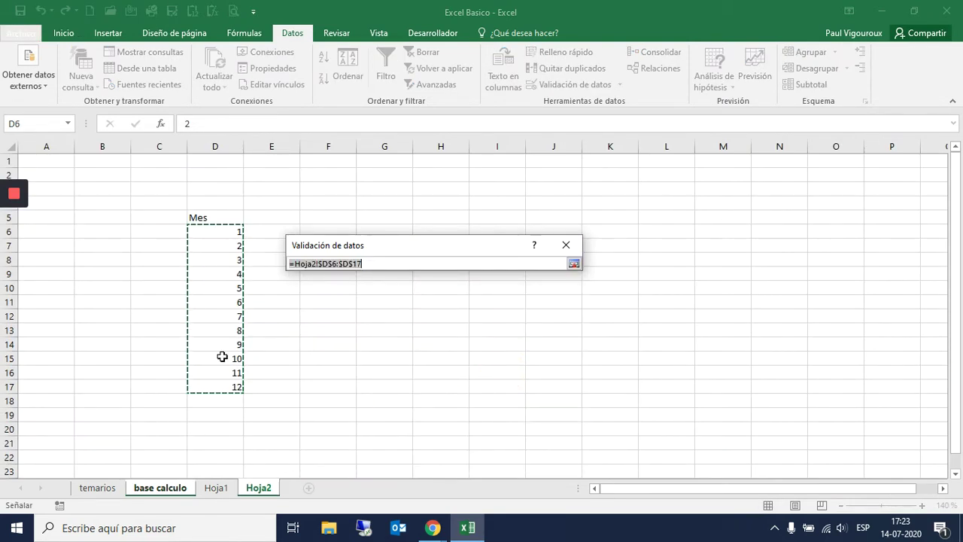
pyautogui.click(575, 264)
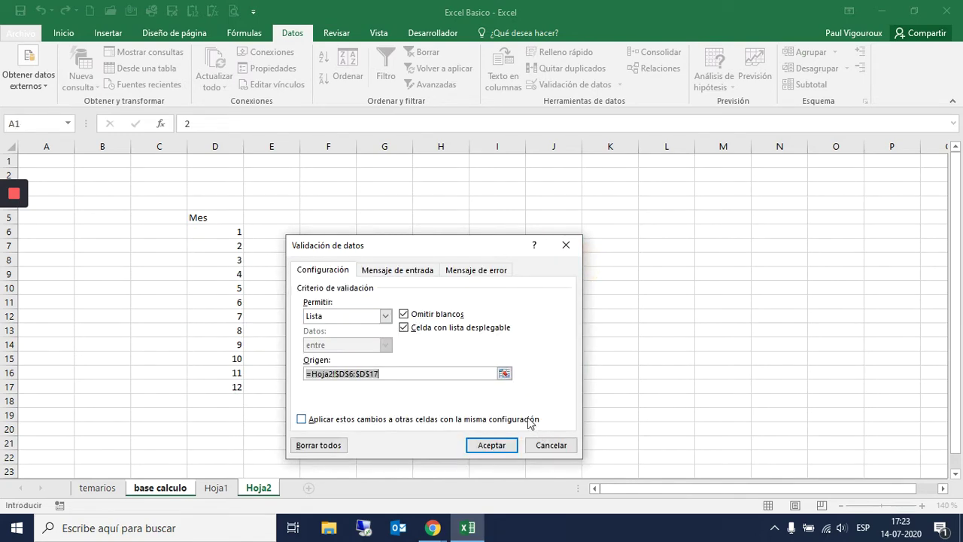
pyautogui.click(495, 446)
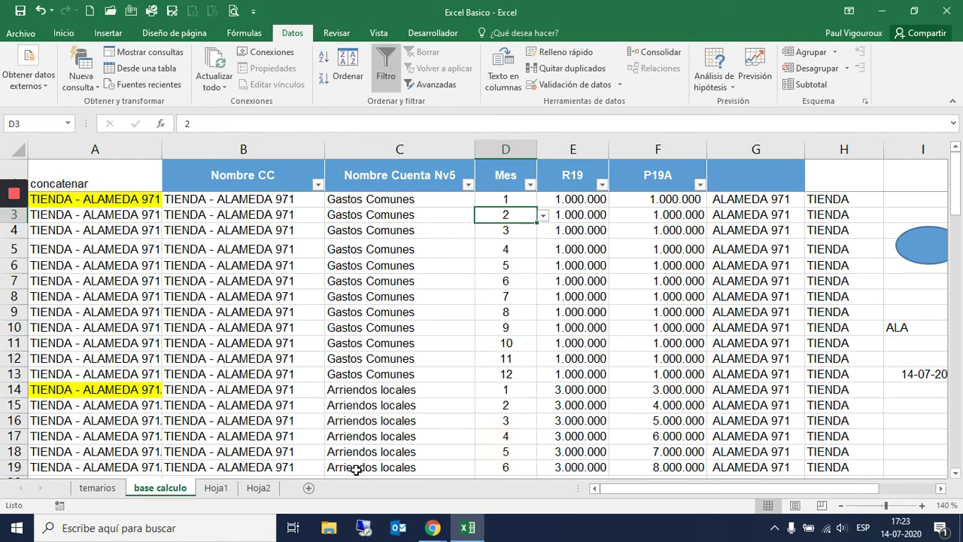
pyautogui.click(542, 216)
pyautogui.moveTo(541, 256); pyautogui.dragTo(554, 211)
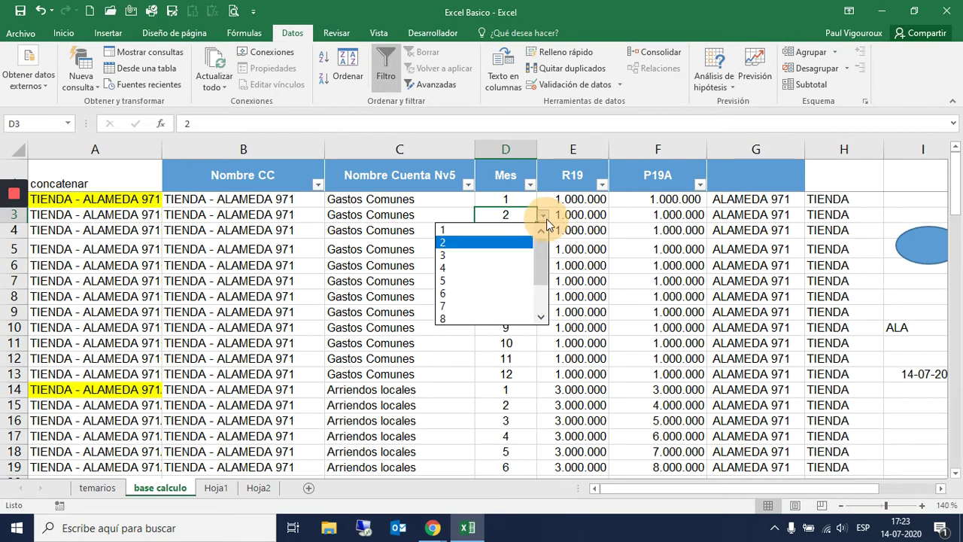
pyautogui.moveTo(541, 265); pyautogui.dragTo(538, 320)
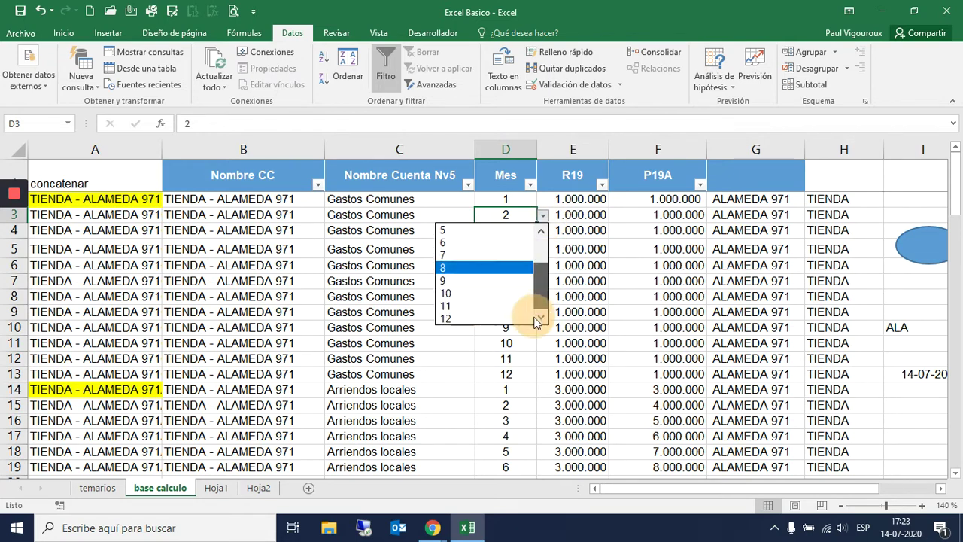
pyautogui.press('Escape')
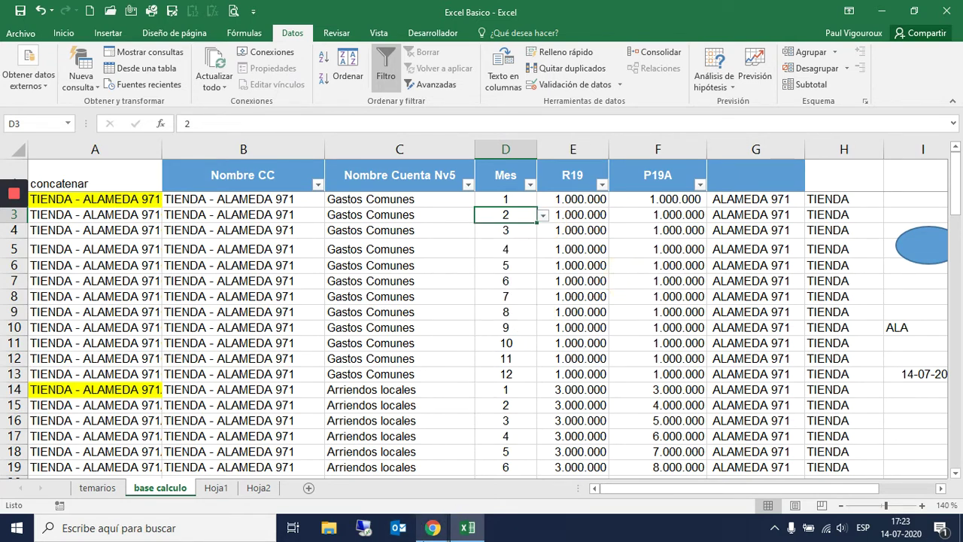
pyautogui.click(433, 531)
# Admit the waiting participant to the video meeting and return to Excel.
pyautogui.click(354, 455)
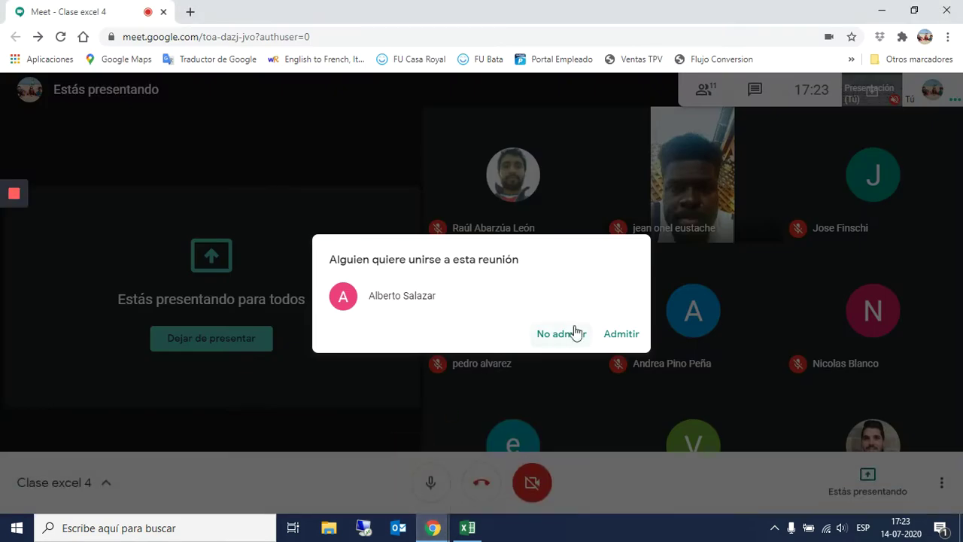
pyautogui.click(623, 334)
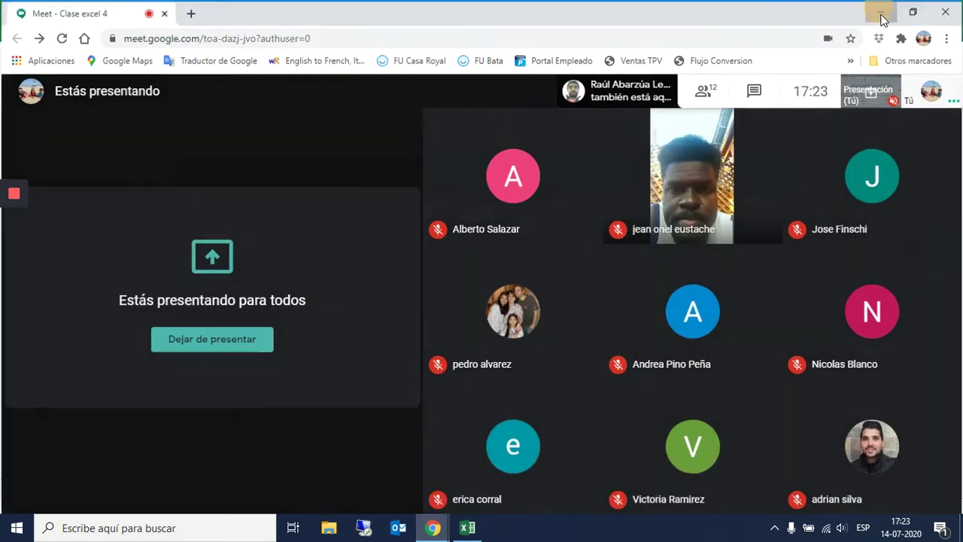
pyautogui.click(881, 12)
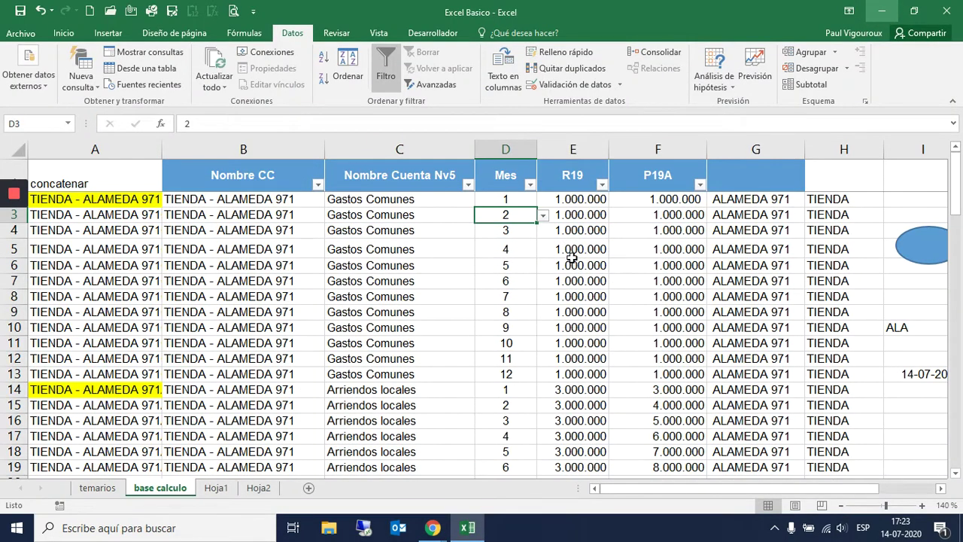
pyautogui.press('Up')
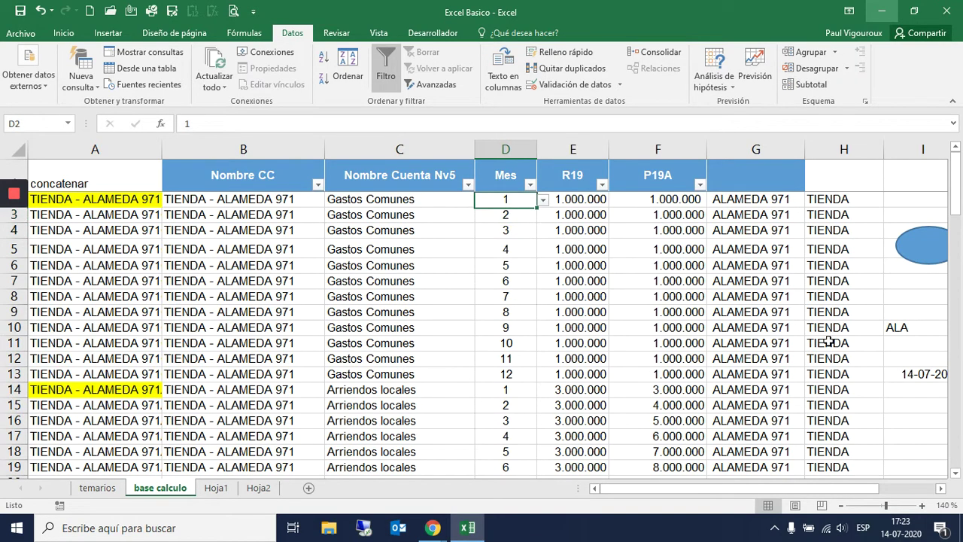
pyautogui.hotkey('alt', 'Down')
pyautogui.press('Down')
pyautogui.press('Down')
pyautogui.press('Down')
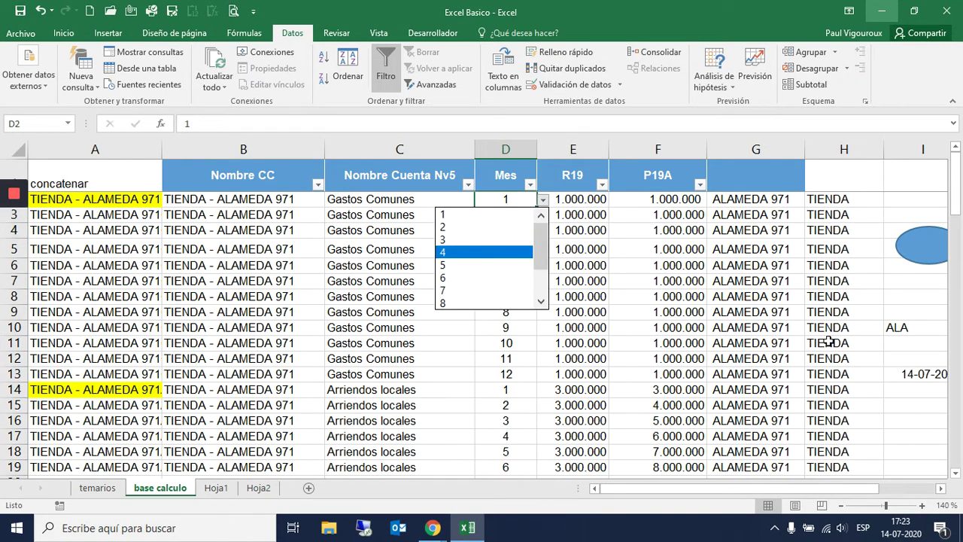
pyautogui.press('Down')
pyautogui.press('Down')
pyautogui.press('Down')
pyautogui.press('Down')
pyautogui.press('Down')
pyautogui.press('Down')
pyautogui.press('Down')
pyautogui.press('Down')
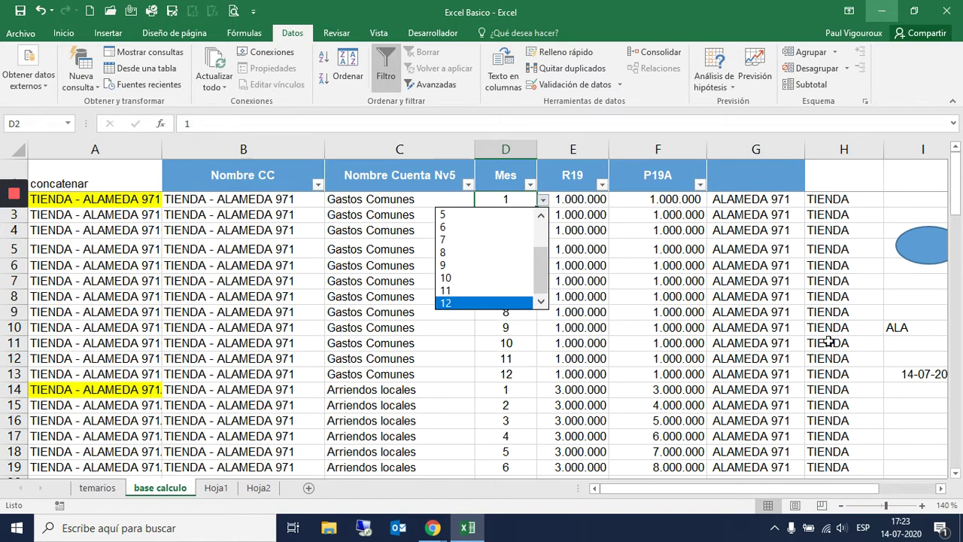
pyautogui.press('Up')
pyautogui.press('Up')
pyautogui.press('Up')
pyautogui.press('Up')
pyautogui.press('Up')
pyautogui.press('Return')
pyautogui.hotkey('alt', 'Down')
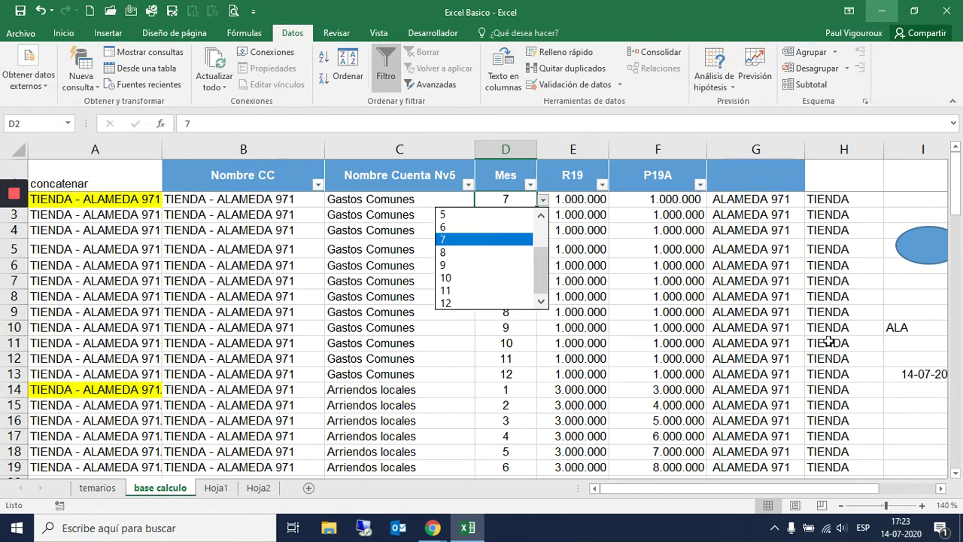
pyautogui.press('Down')
pyautogui.press('Return')
pyautogui.hotkey('alt', 'Down')
pyautogui.press('Down')
pyautogui.press('Down')
pyautogui.press('Return')
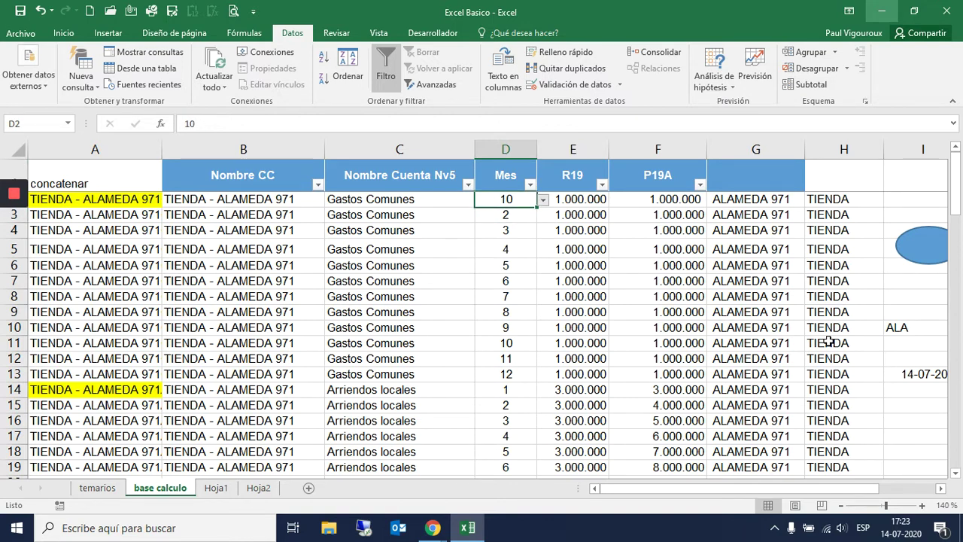
pyautogui.hotkey('alt', 'Down')
pyautogui.click(516, 248)
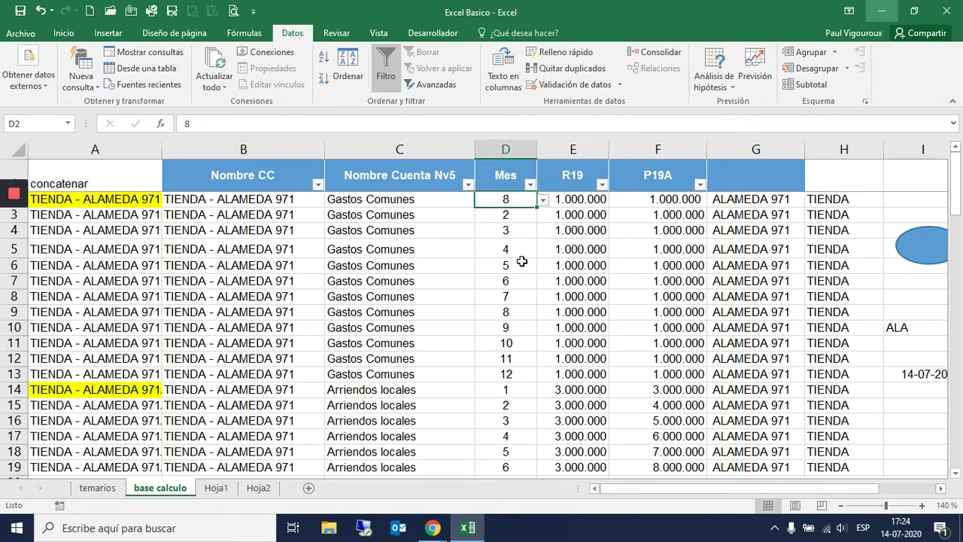
pyautogui.write('ene')
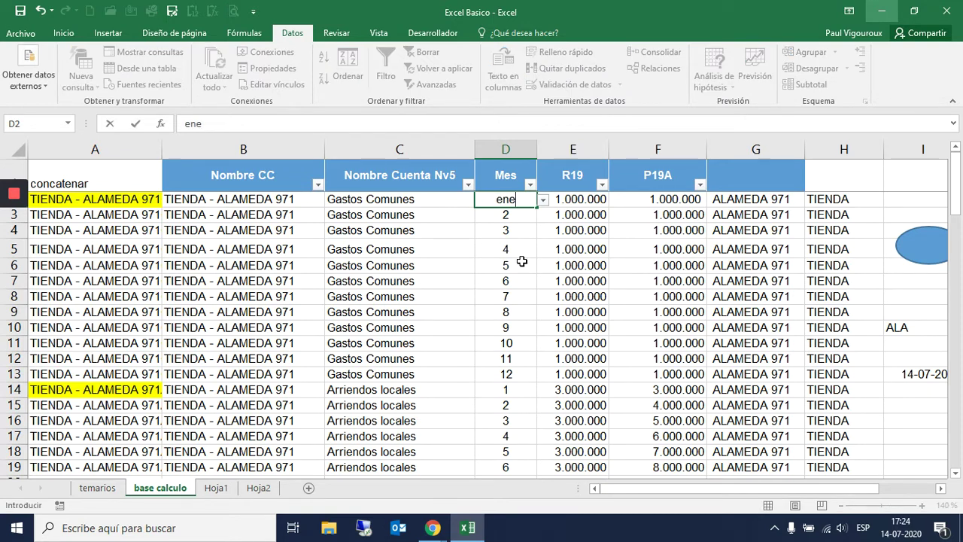
pyautogui.press('Return')
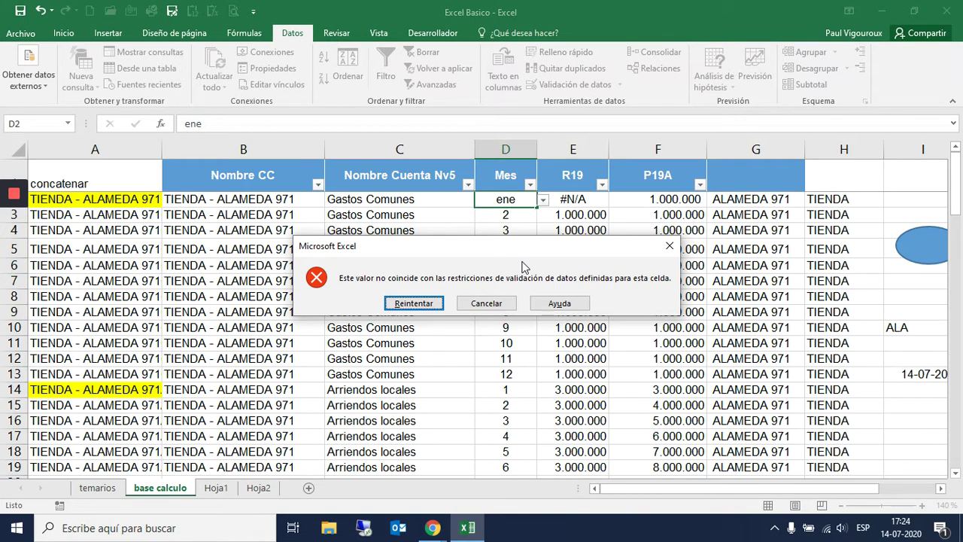
pyautogui.press('Escape')
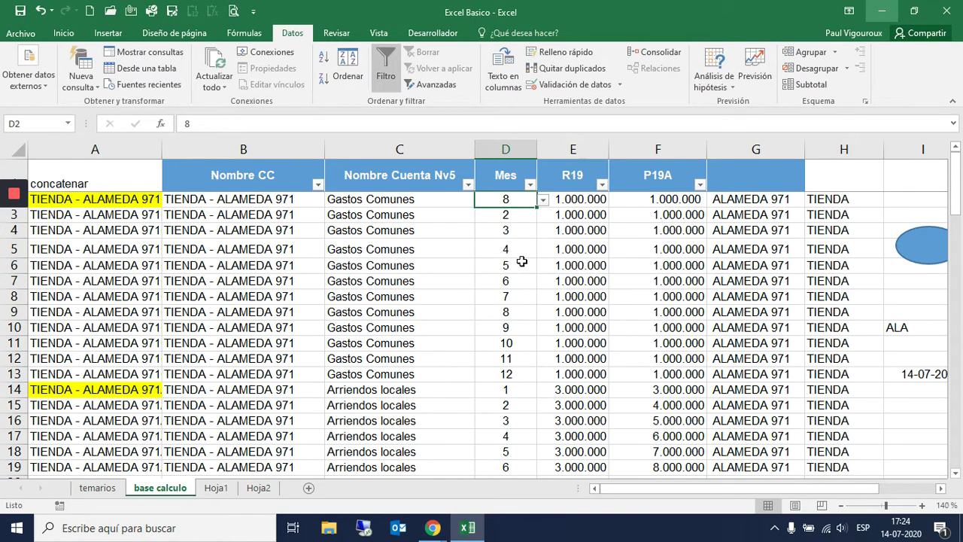
pyautogui.click(542, 200)
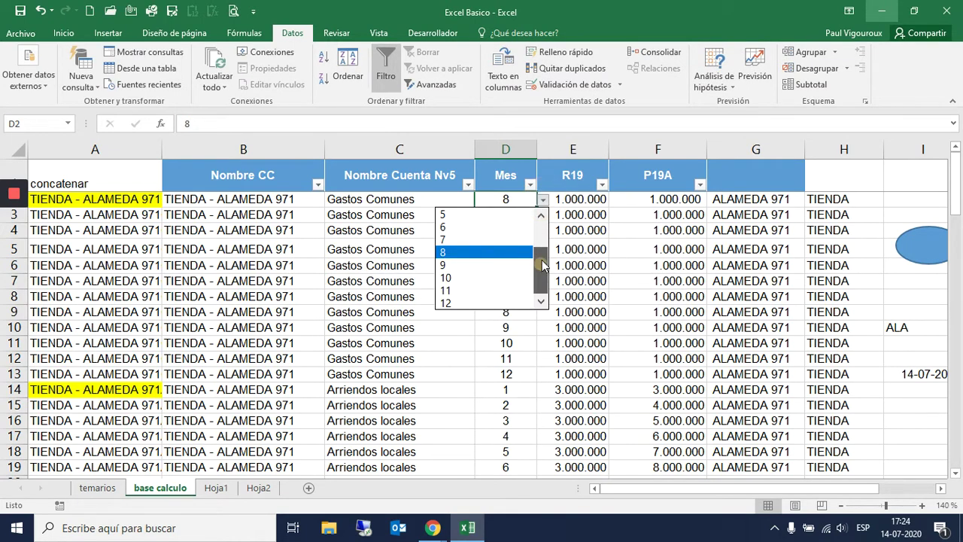
pyautogui.moveTo(541, 259); pyautogui.dragTo(552, 212)
pyautogui.click(579, 235)
pyautogui.click(572, 253)
pyautogui.click(519, 204)
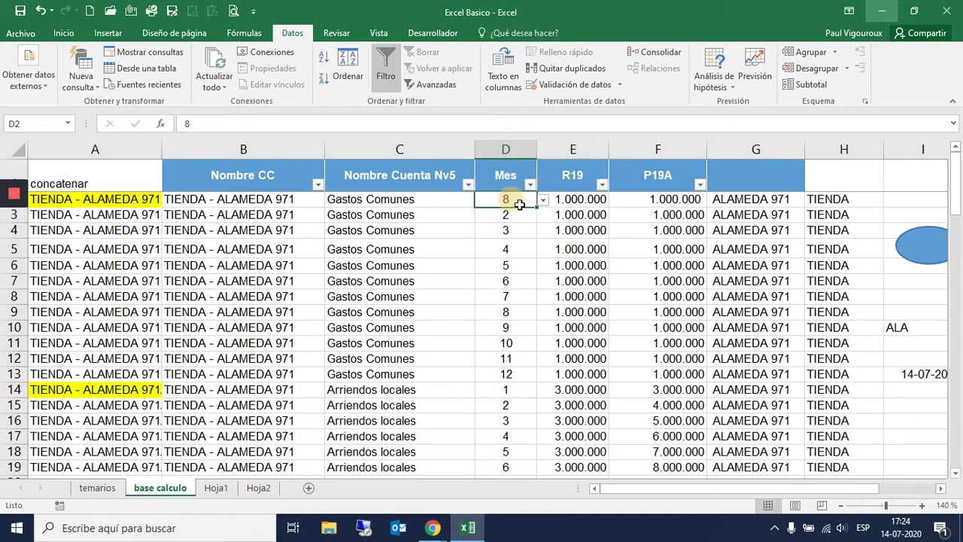
pyautogui.write('1')
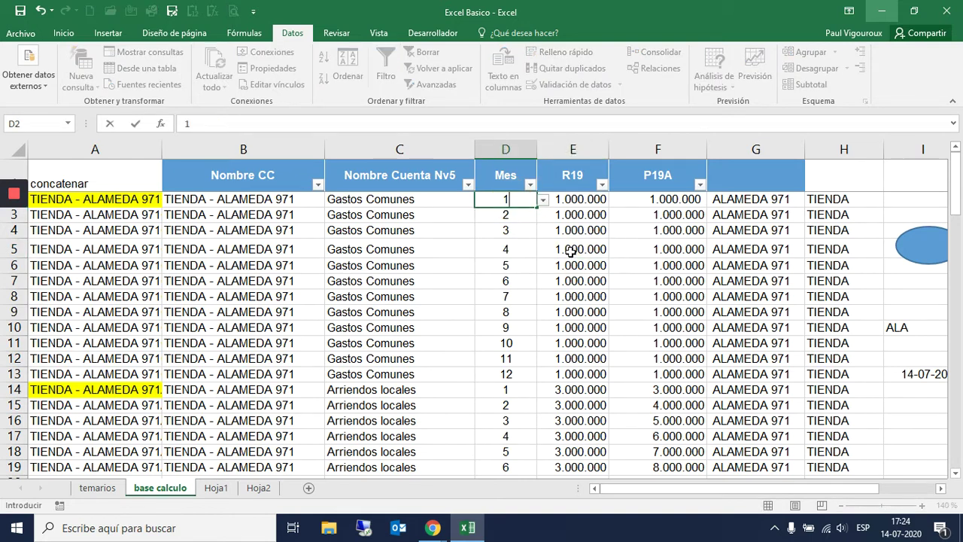
pyautogui.press('Return')
pyautogui.press('Up')
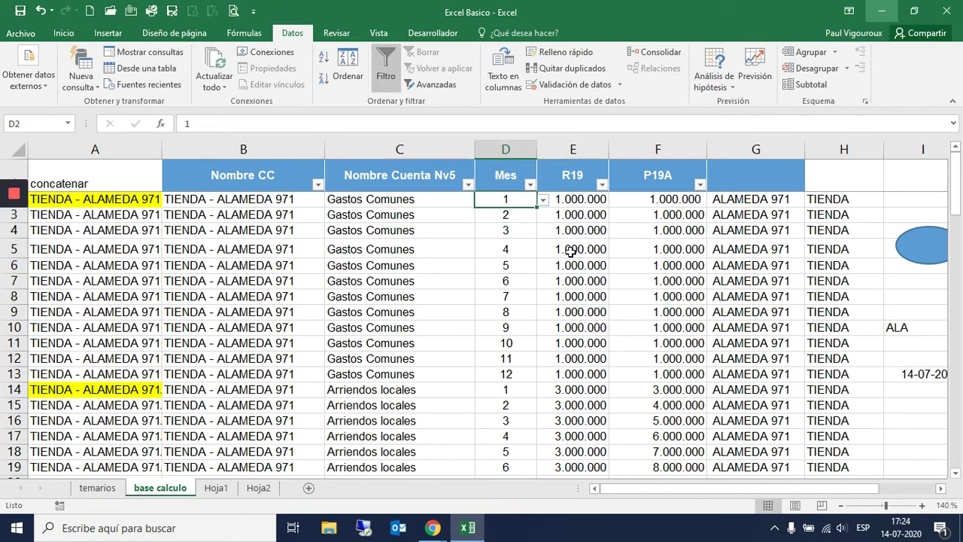
pyautogui.click(543, 200)
pyautogui.moveTo(541, 249); pyautogui.dragTo(540, 287)
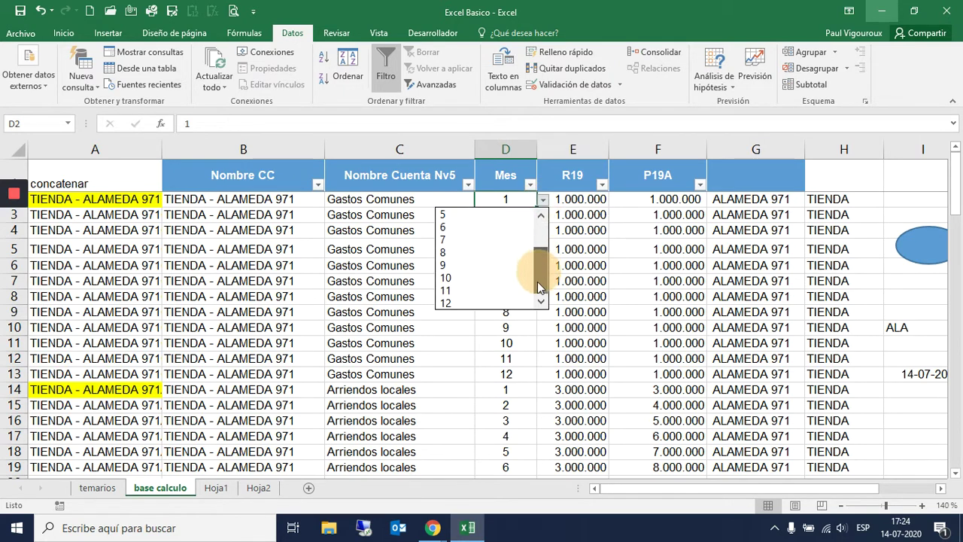
pyautogui.press('Escape')
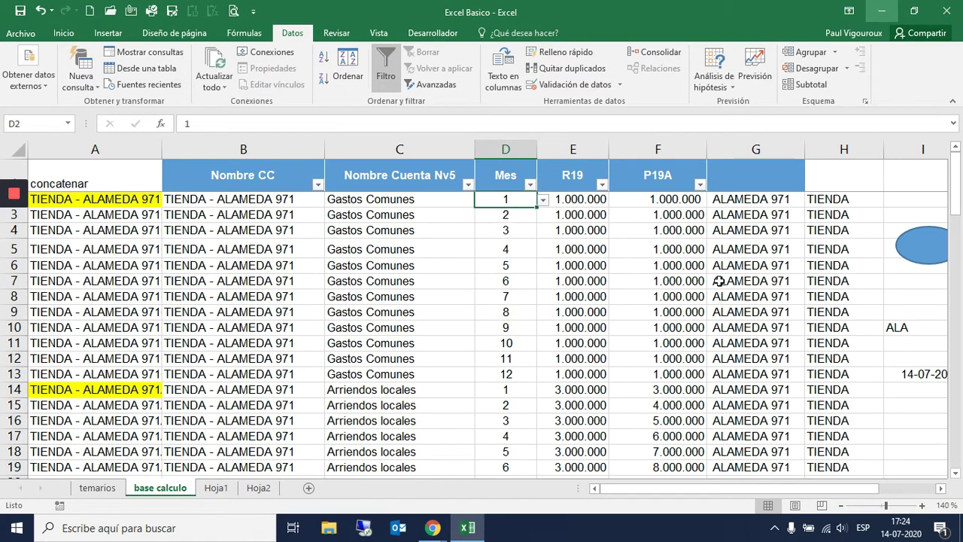
pyautogui.write('13')
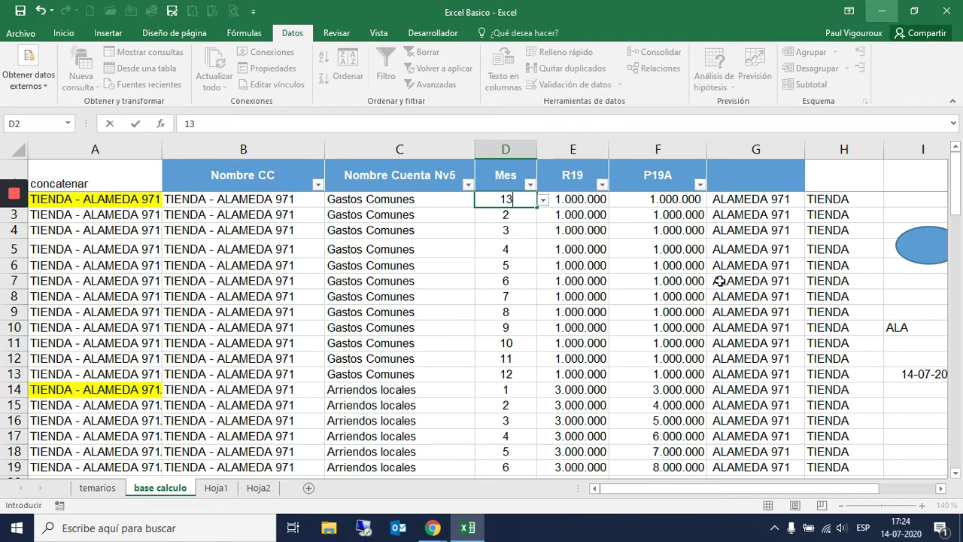
pyautogui.press('Return')
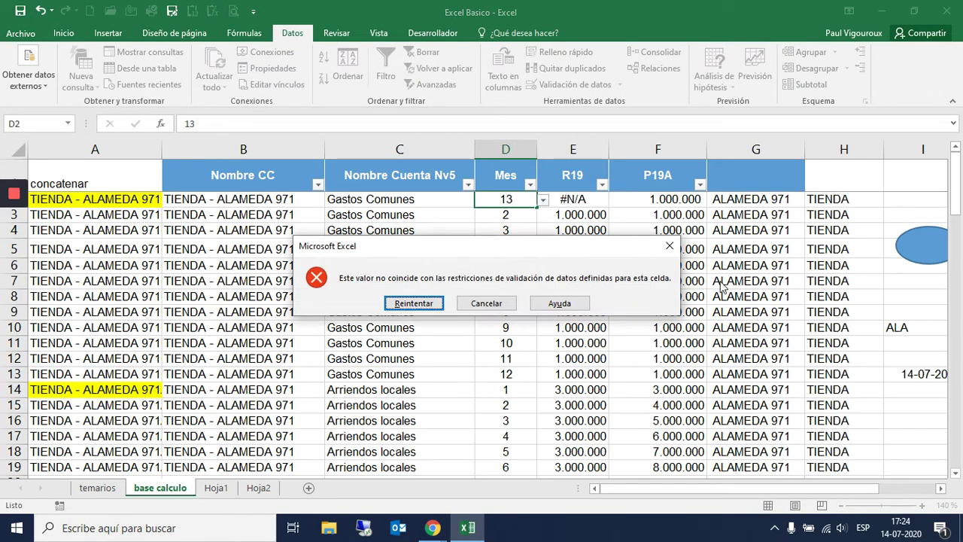
pyautogui.press('Escape')
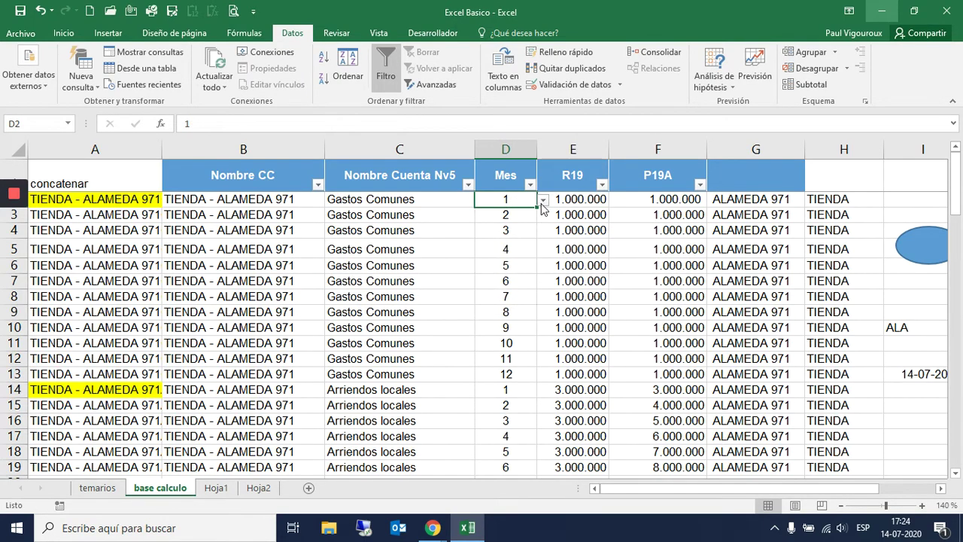
pyautogui.click(542, 199)
pyautogui.scroll(-2, 539, 249)
pyautogui.press('Escape')
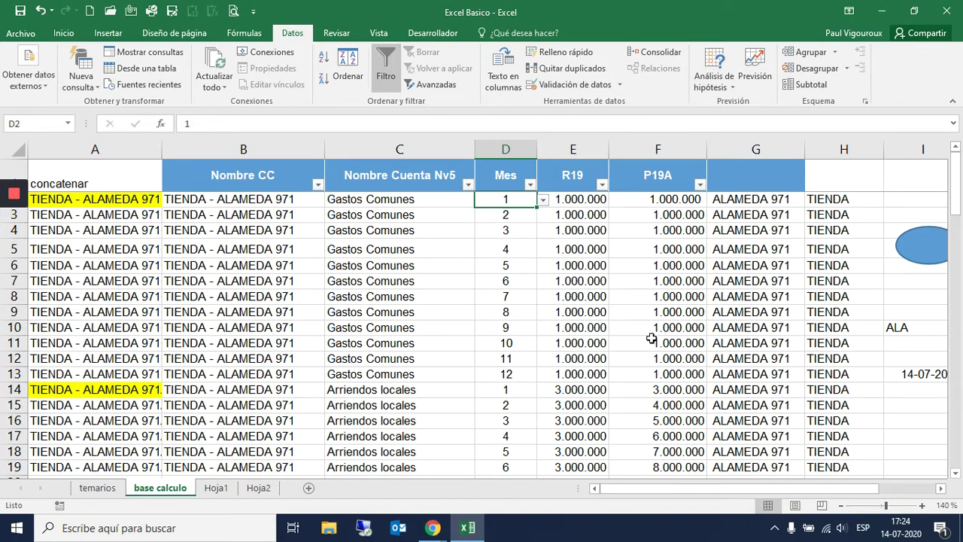
pyautogui.click(98, 488)
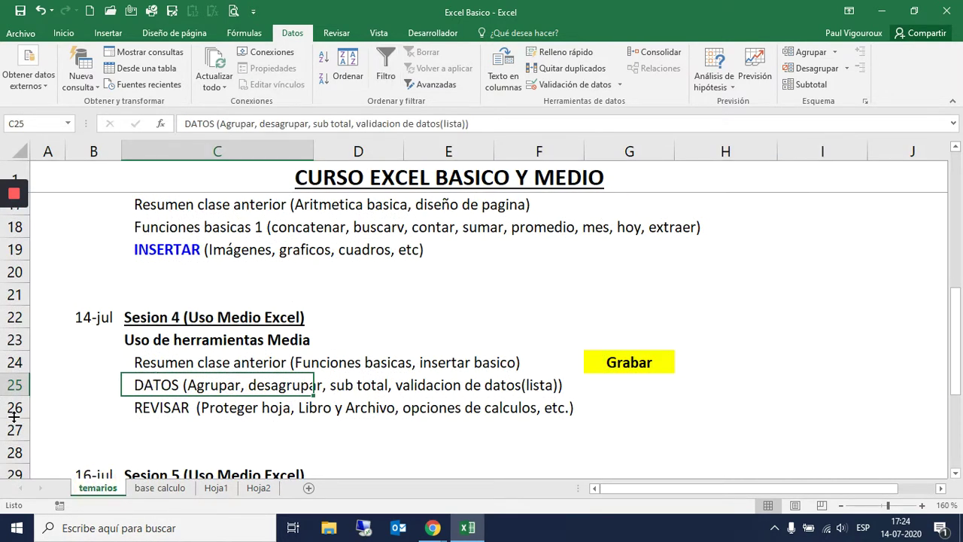
pyautogui.click(153, 406)
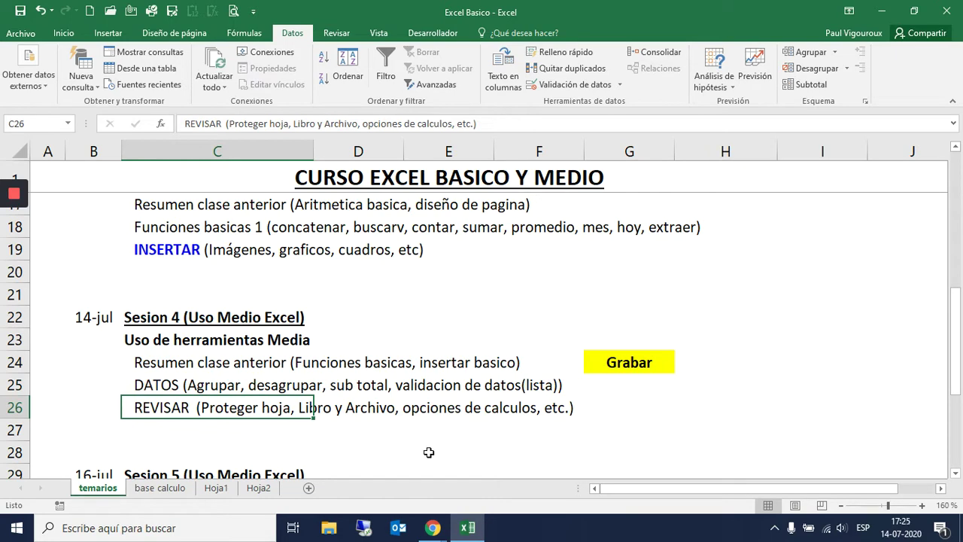
pyautogui.click(158, 491)
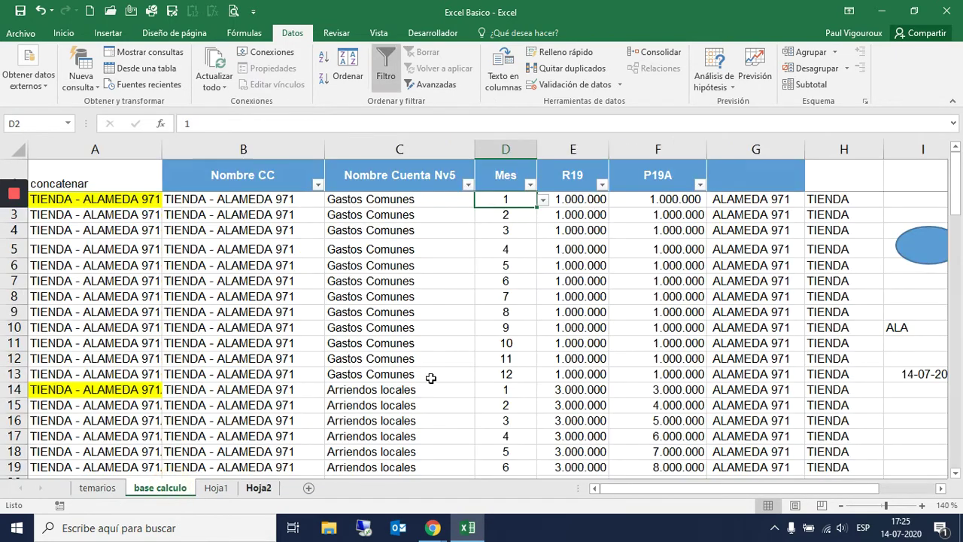
pyautogui.click(405, 246)
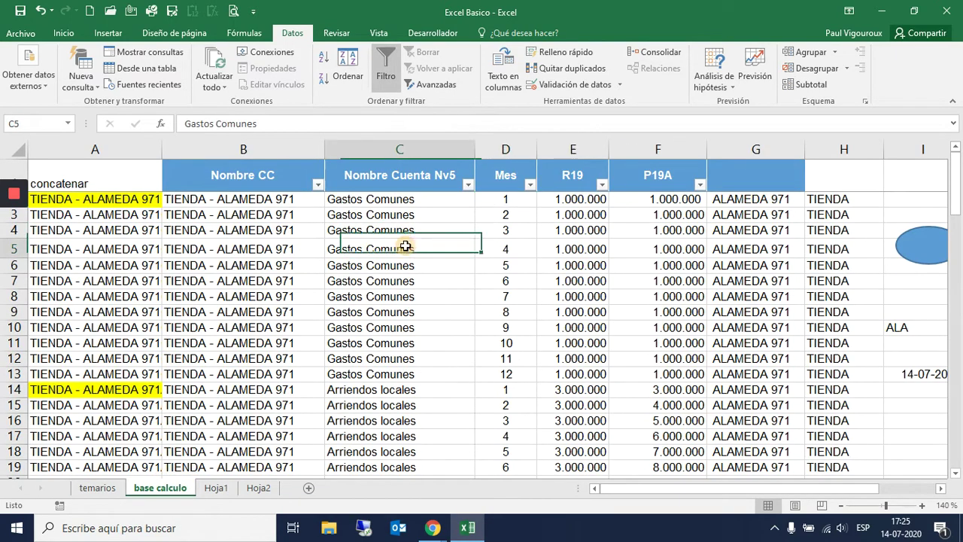
# On the Revisar tab, select B5:F11, browse temarios, Hoja1 and Hoja2, then return to base calculo.
pyautogui.click(338, 35)
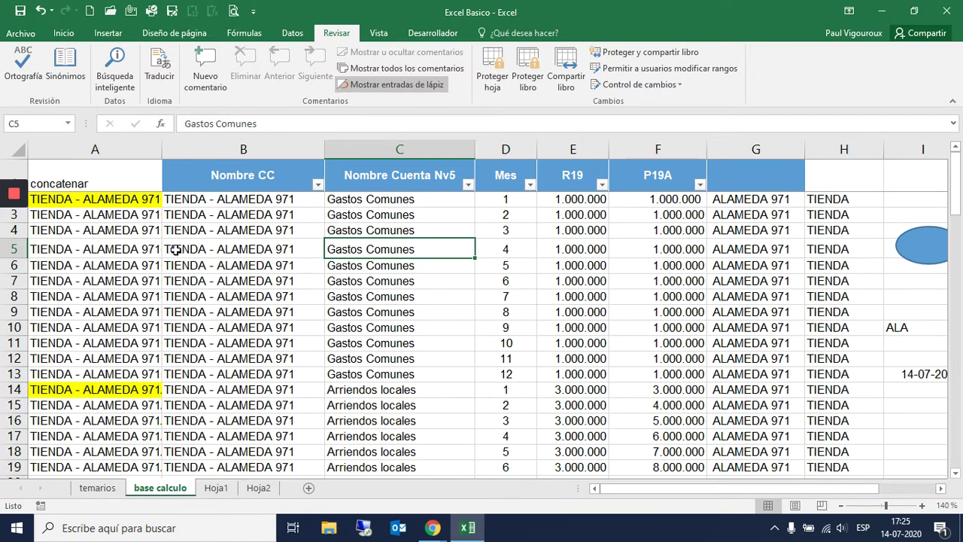
pyautogui.moveTo(173, 249); pyautogui.dragTo(631, 342)
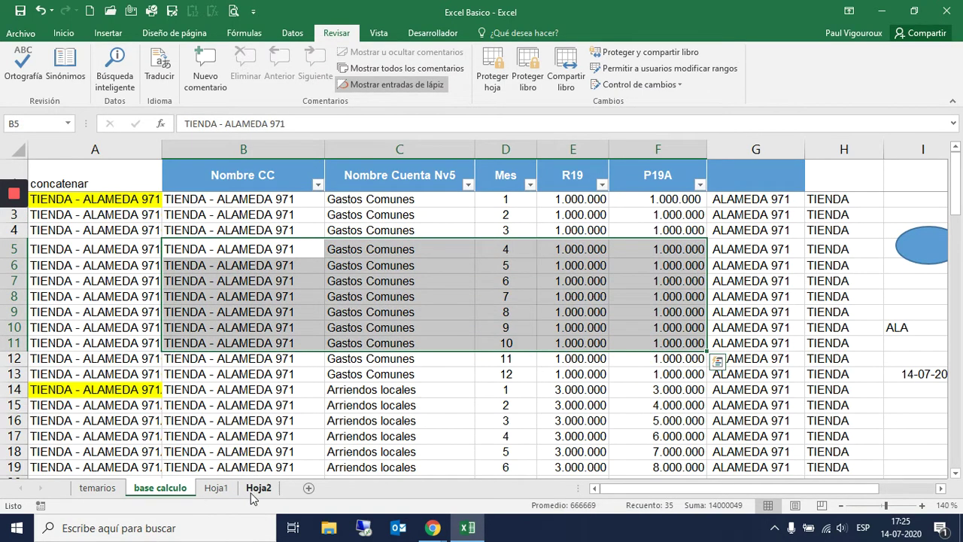
pyautogui.click(96, 497)
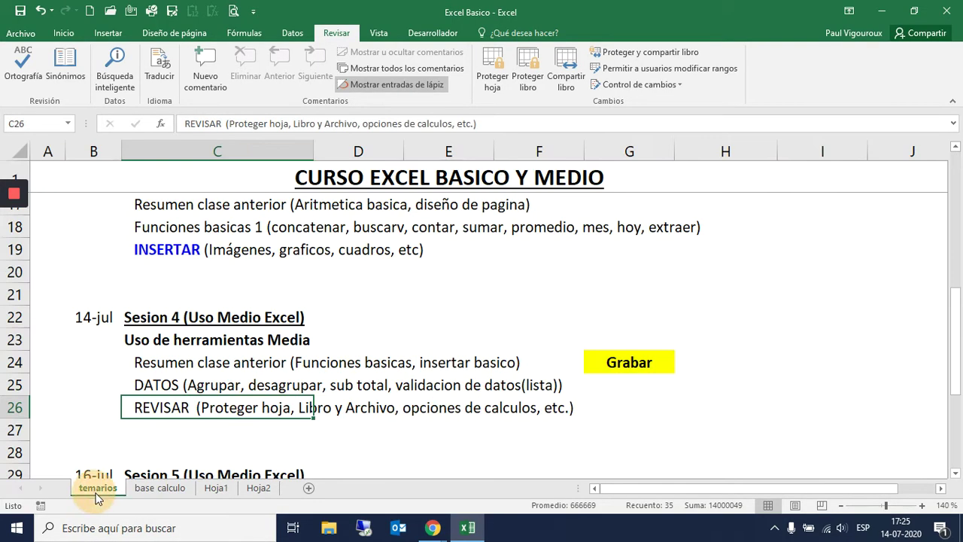
pyautogui.click(160, 488)
pyautogui.click(216, 488)
pyautogui.click(258, 488)
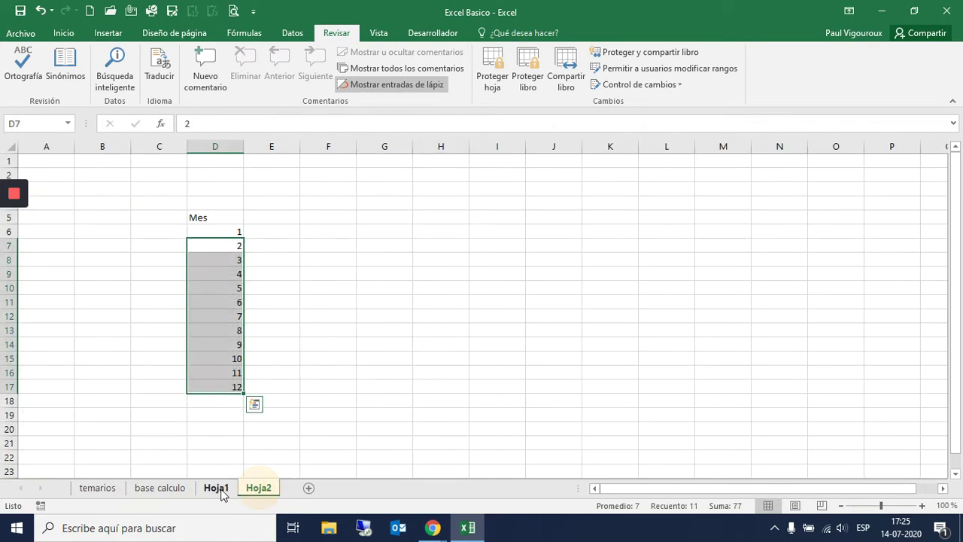
pyautogui.click(159, 487)
pyautogui.click(527, 312)
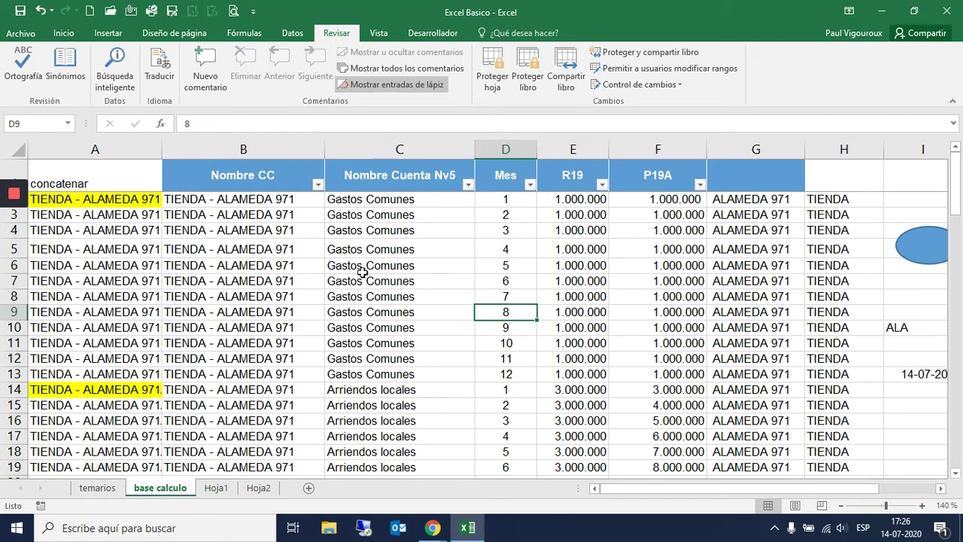
# Protect base calculo with a confirmed password and verify that deleting a cell is refused.
pyautogui.click(492, 68)
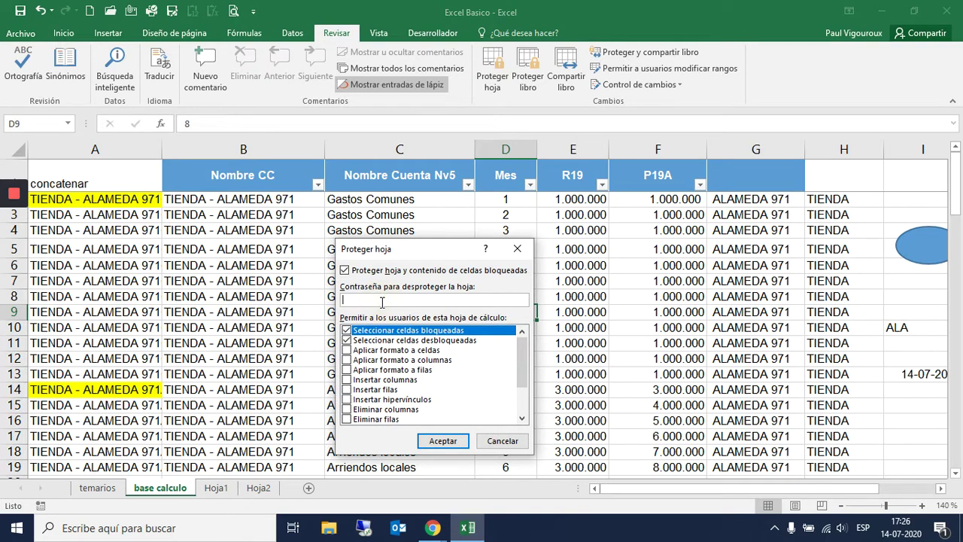
pyautogui.click(445, 442)
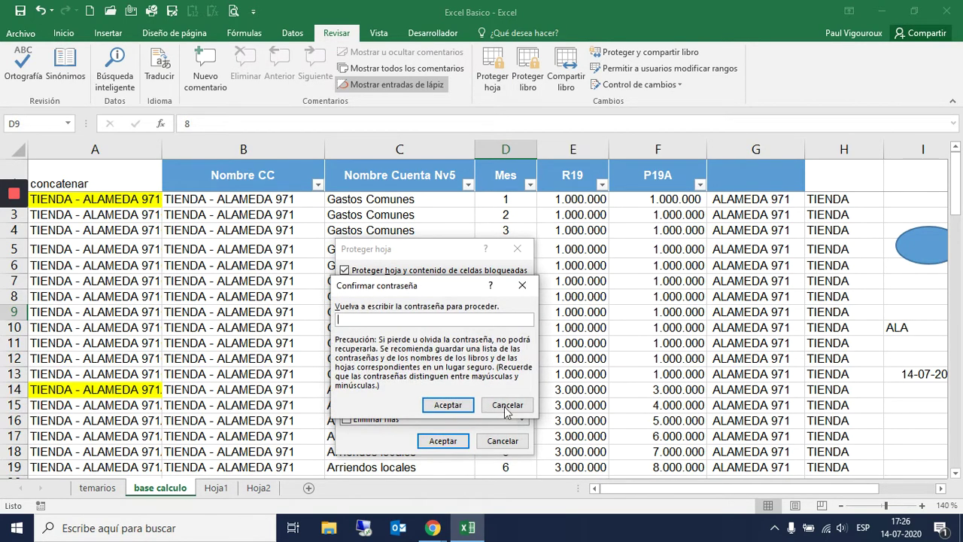
pyautogui.write('1')
pyautogui.click(451, 406)
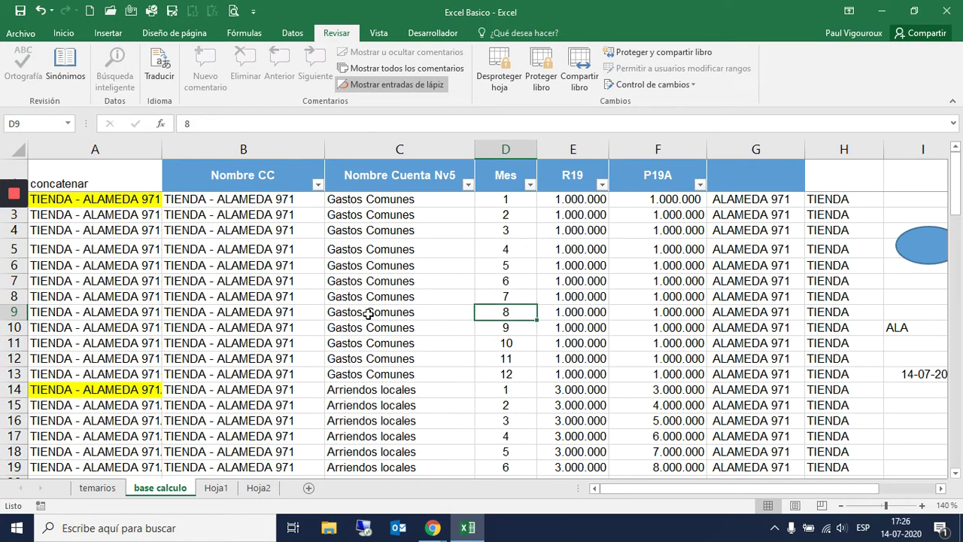
pyautogui.click(369, 296)
pyautogui.press('Delete')
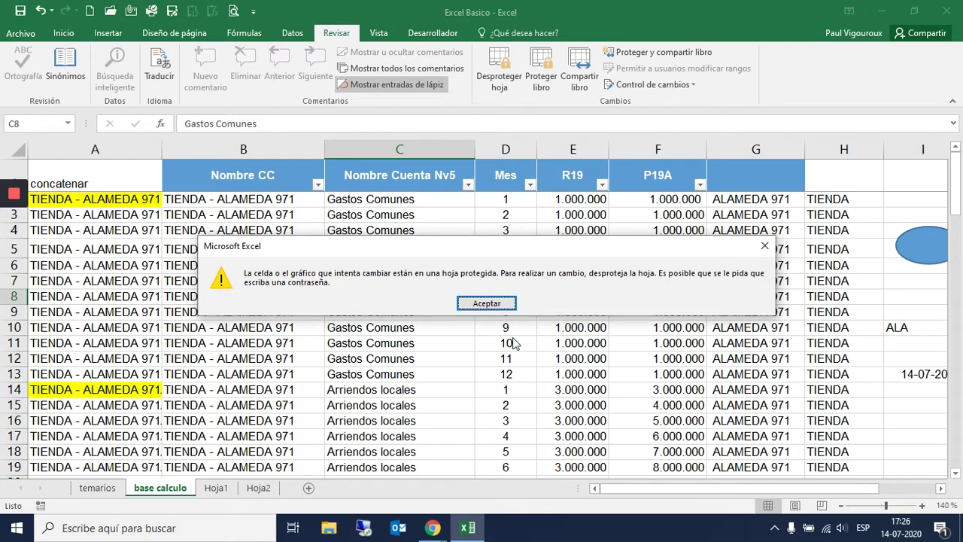
pyautogui.press('Return')
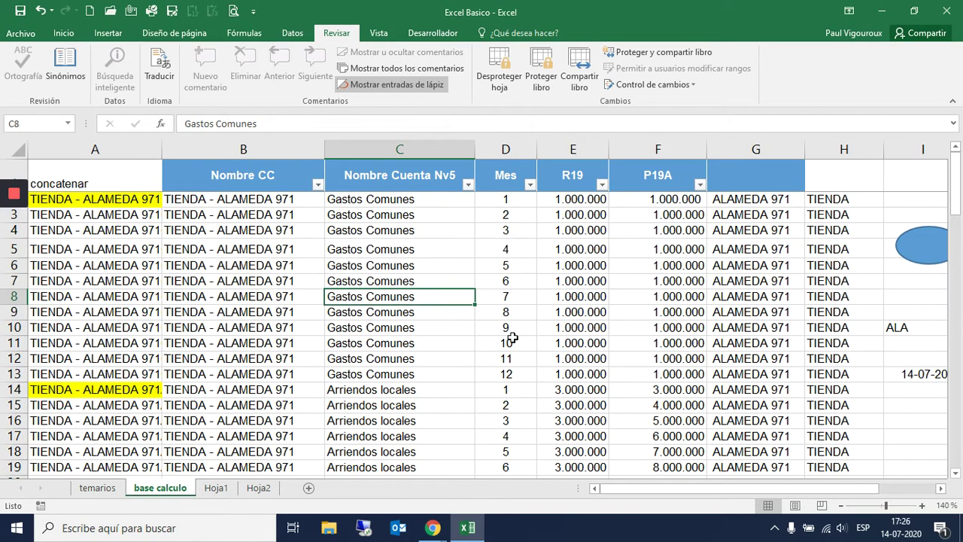
# Test that Hoja1 still accepts typing by entering 'reer' in G8, then return to base calculo.
pyautogui.click(216, 488)
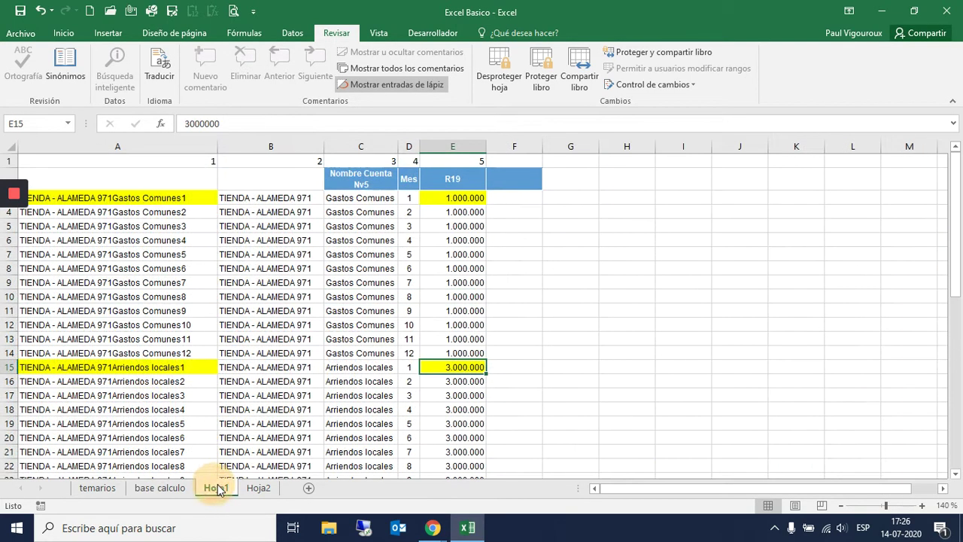
pyautogui.click(409, 254)
pyautogui.click(560, 269)
pyautogui.write('reer')
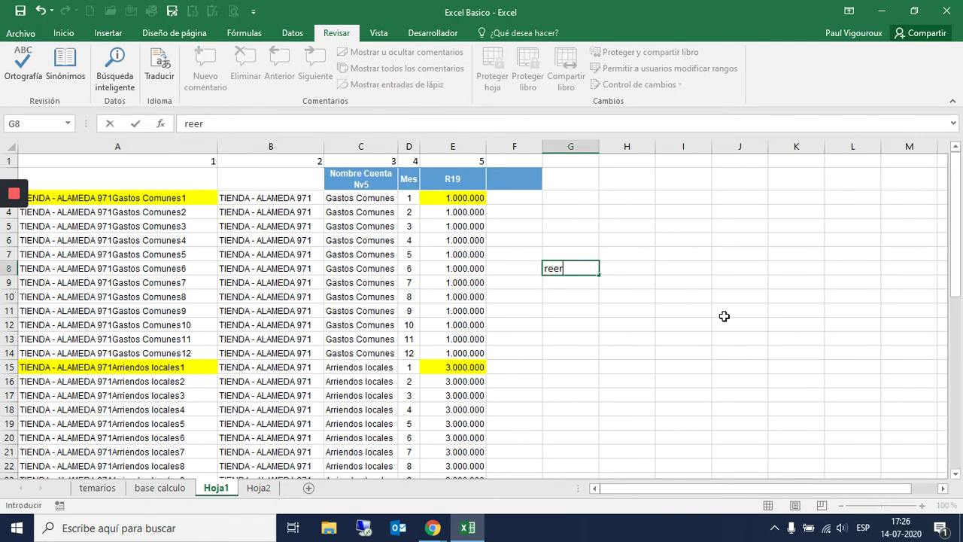
pyautogui.press('Return')
pyautogui.press('Up')
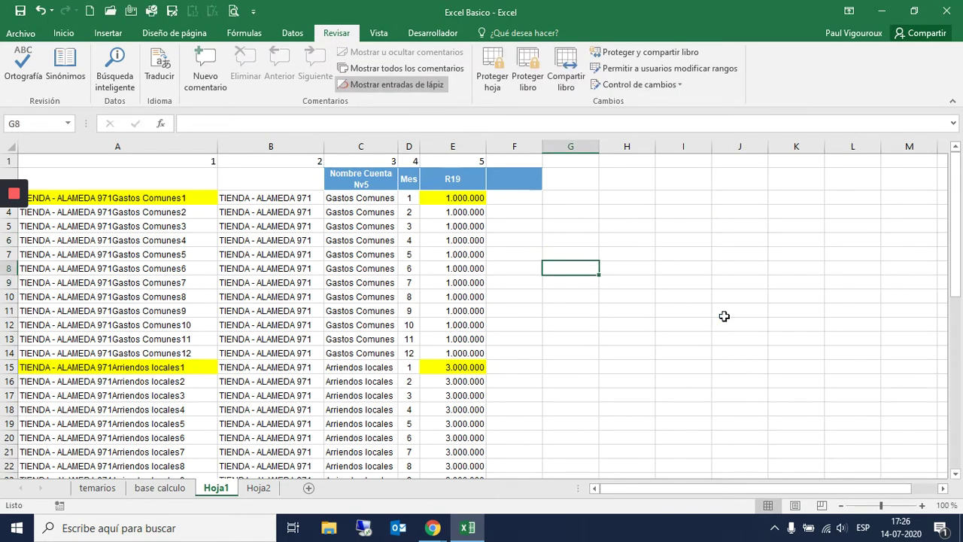
pyautogui.click(159, 488)
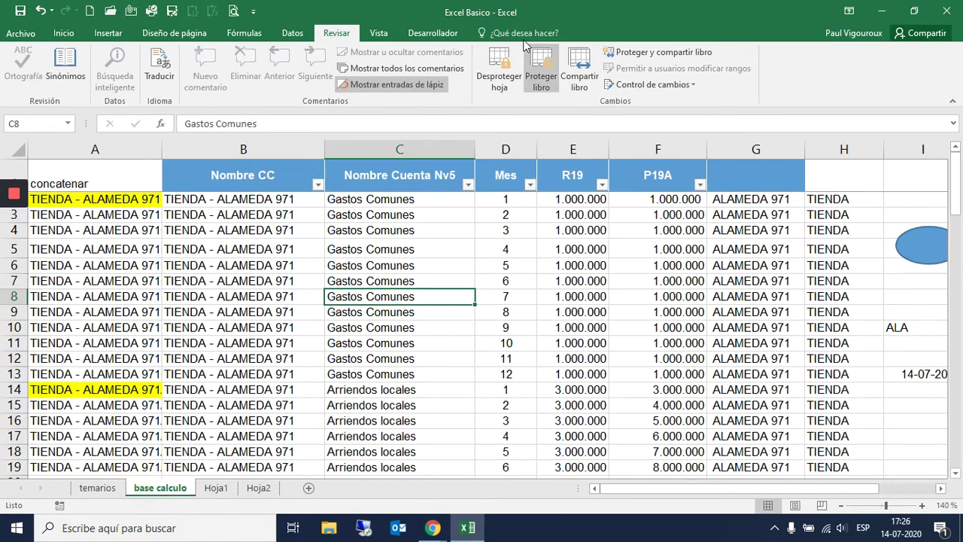
# Unprotect the base calculo sheet using its password.
pyautogui.click(497, 79)
pyautogui.write('1')
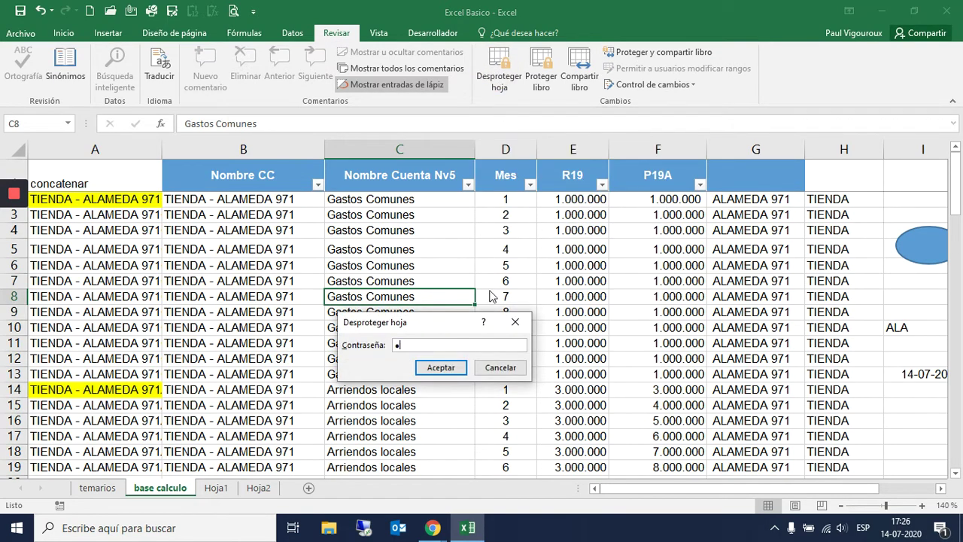
pyautogui.click(439, 369)
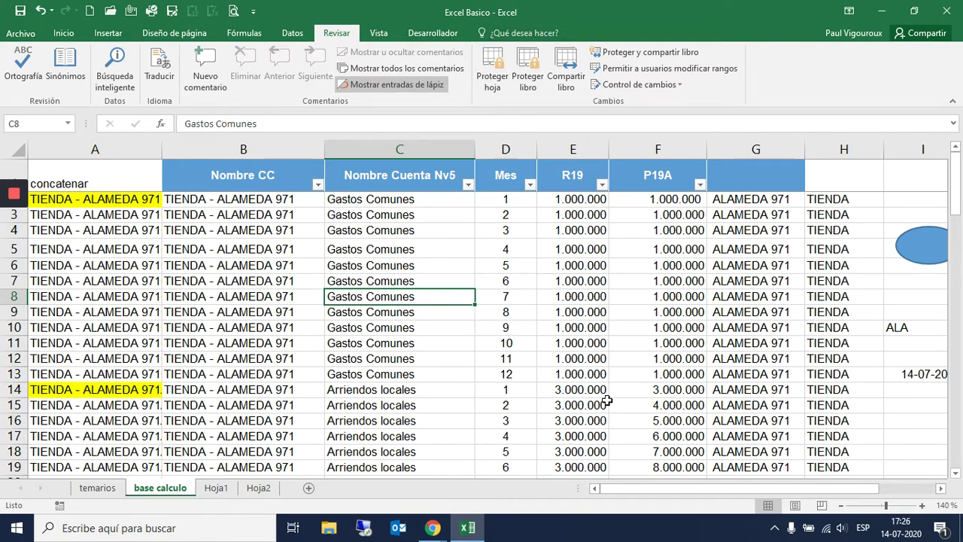
# Re-protect base calculo with a password, allowing Insertar columnas and Insertar filas, then test editing a cell.
pyautogui.click(495, 85)
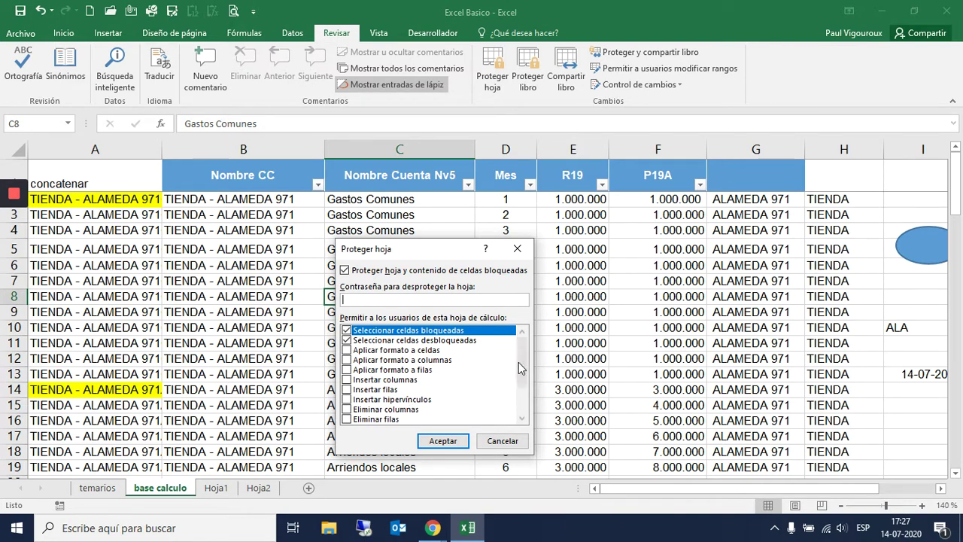
pyautogui.moveTo(522, 359); pyautogui.dragTo(526, 392)
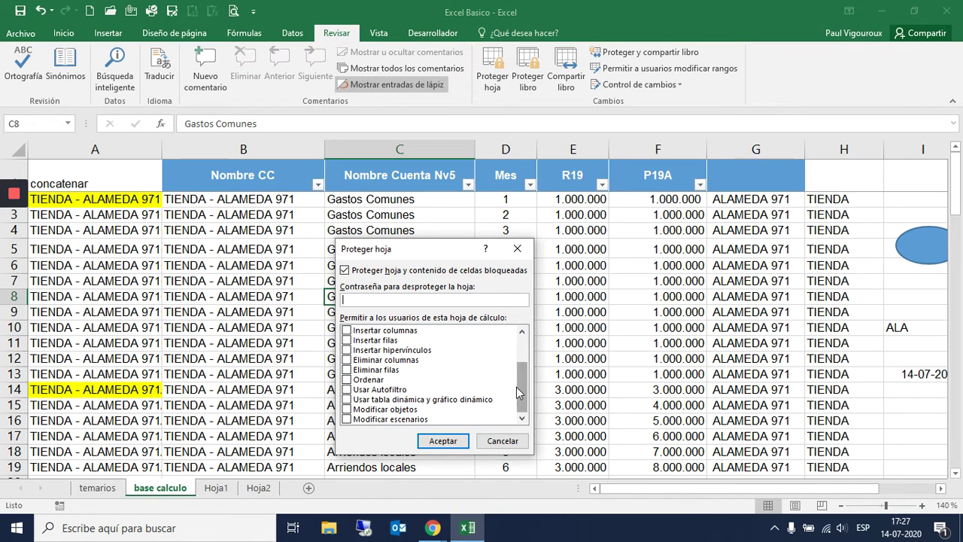
pyautogui.moveTo(522, 398); pyautogui.dragTo(523, 368)
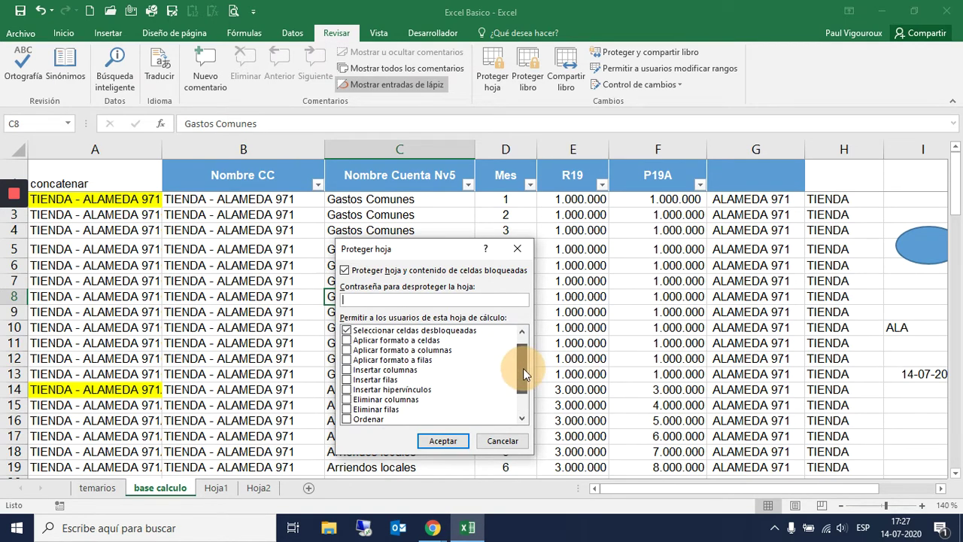
pyautogui.click(347, 379)
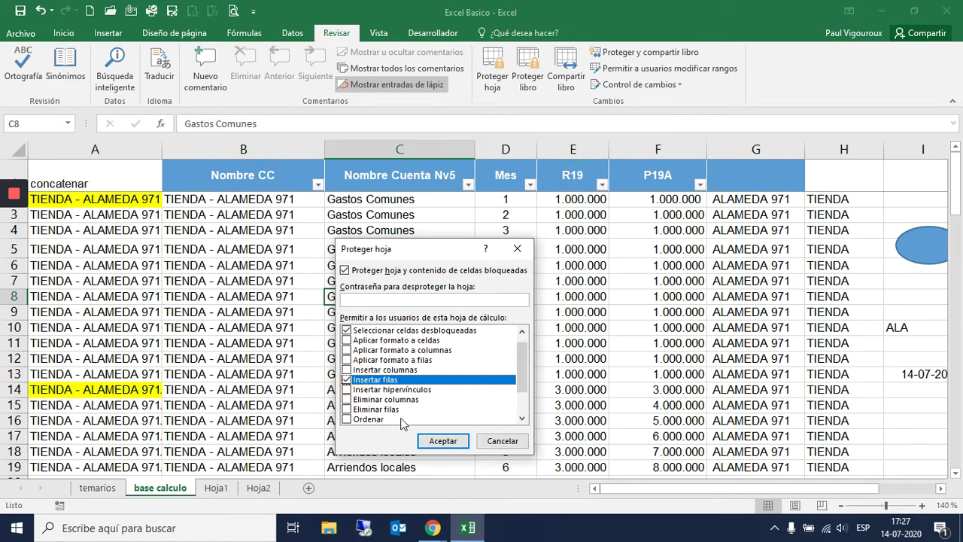
pyautogui.click(347, 369)
pyautogui.click(386, 299)
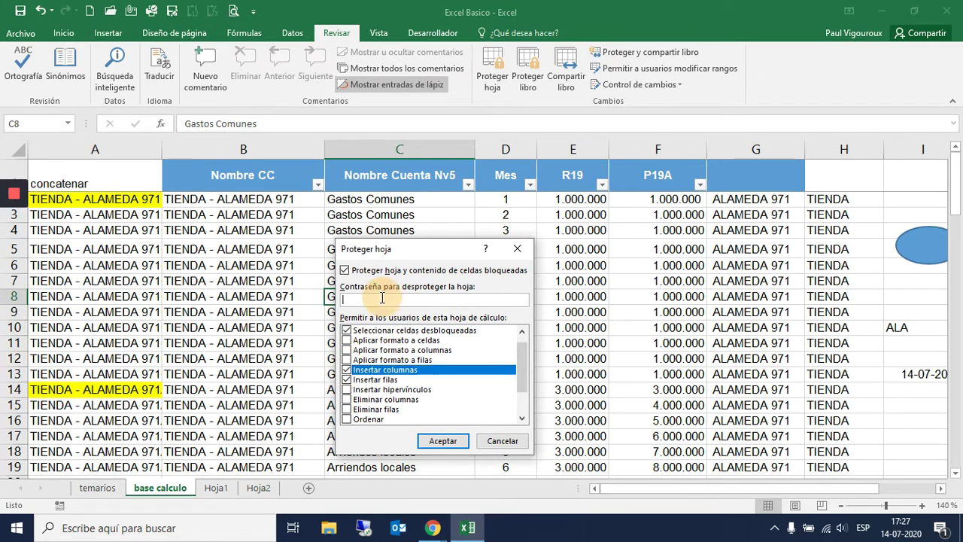
pyautogui.write('1')
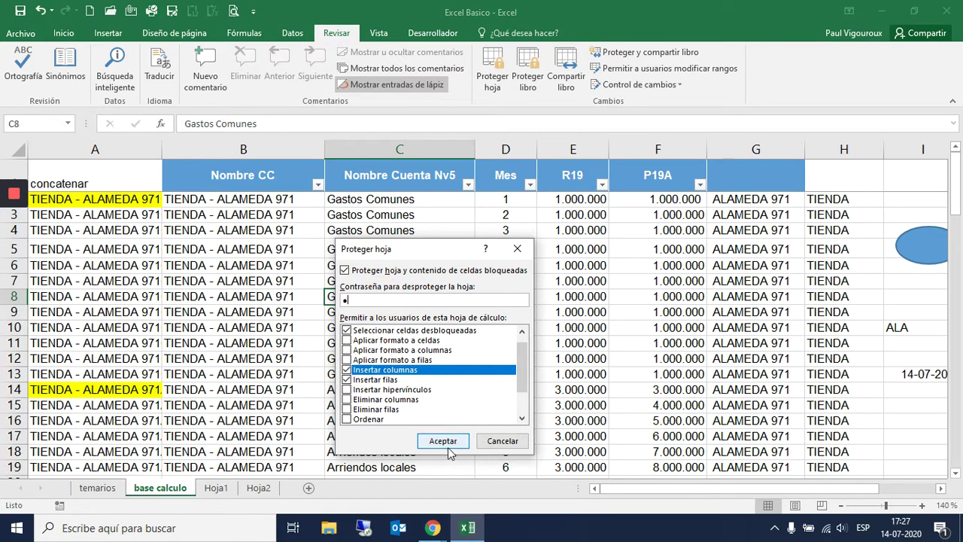
pyautogui.click(448, 441)
pyautogui.write('1')
pyautogui.click(448, 406)
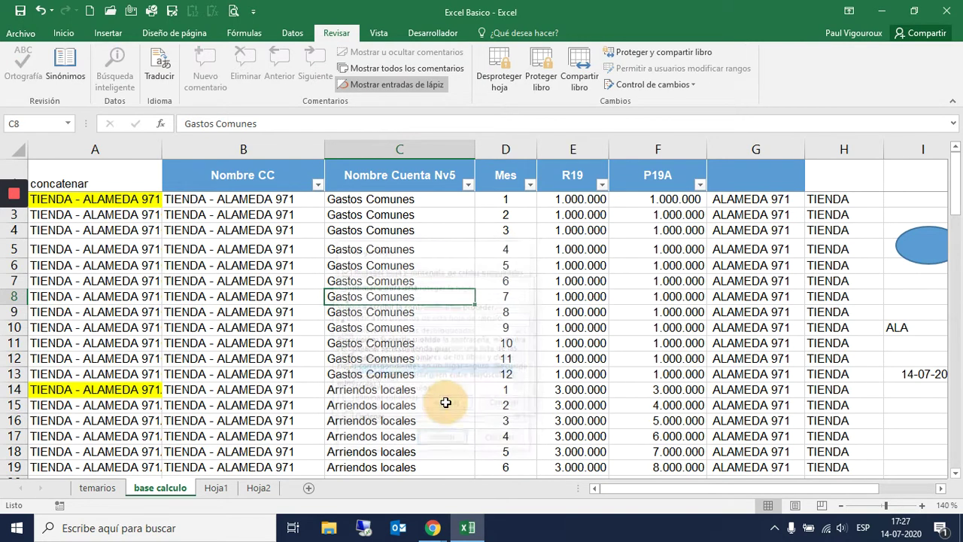
pyautogui.click(613, 298)
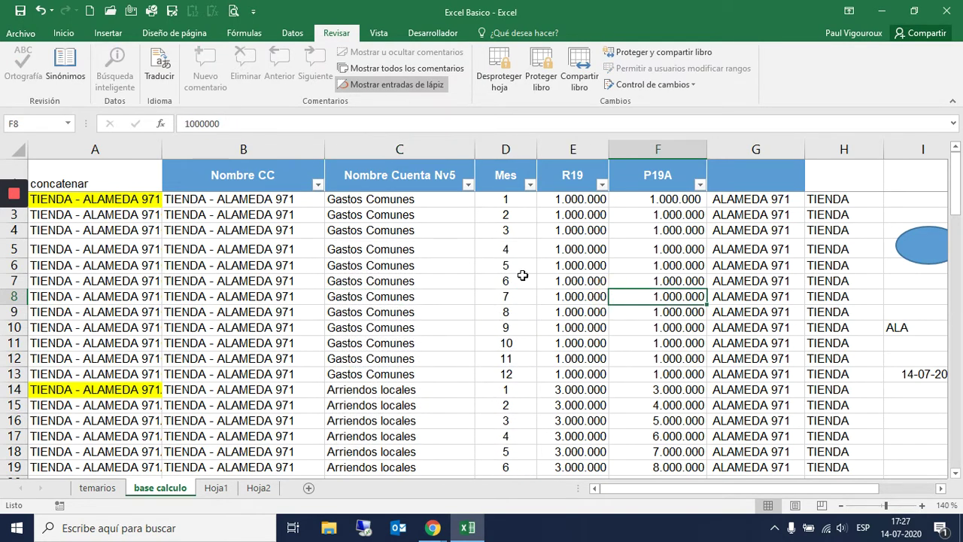
pyautogui.doubleClick(395, 280)
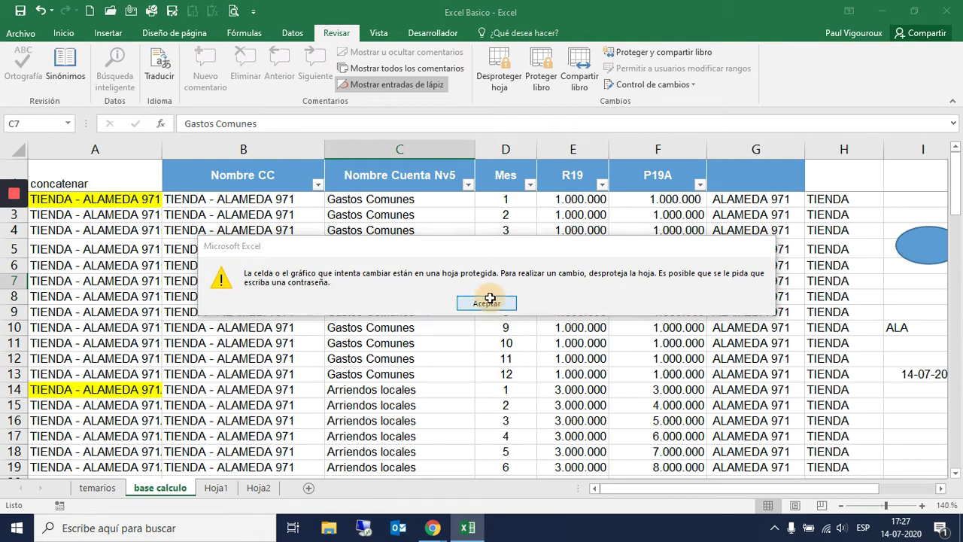
# Dismiss the protected-sheet warnings after another refused edit attempt on F7.
pyautogui.click(490, 301)
pyautogui.doubleClick(671, 280)
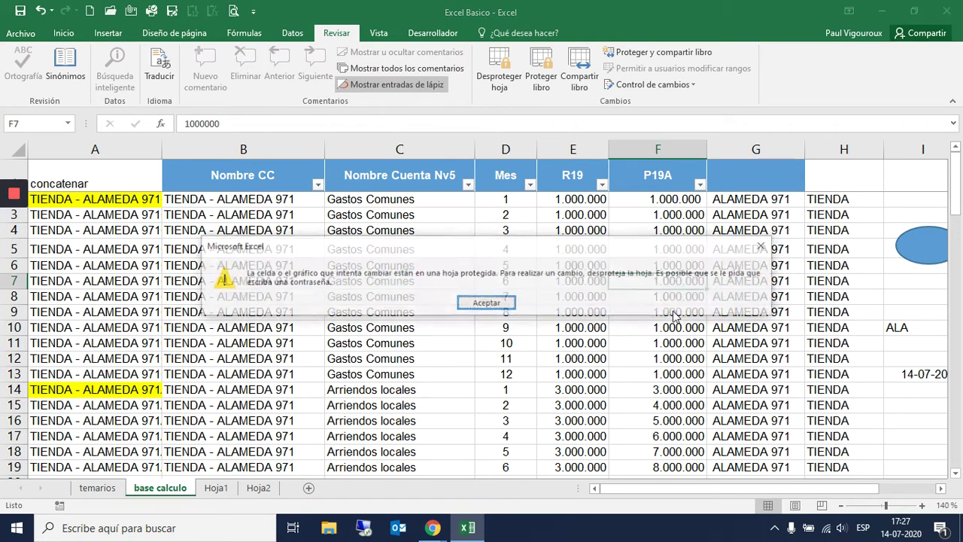
pyautogui.click(495, 307)
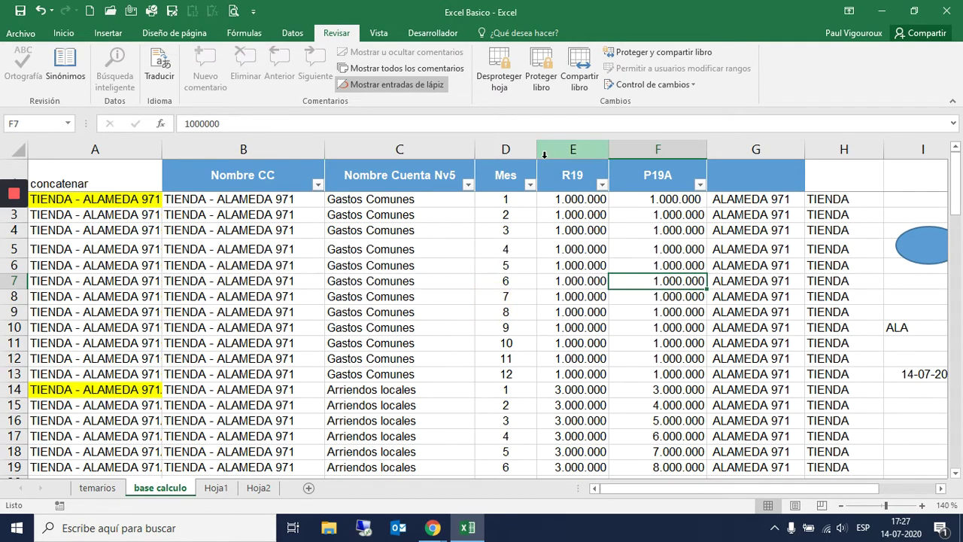
# Insert two blank columns at column E on the protected sheet.
pyautogui.click(578, 149)
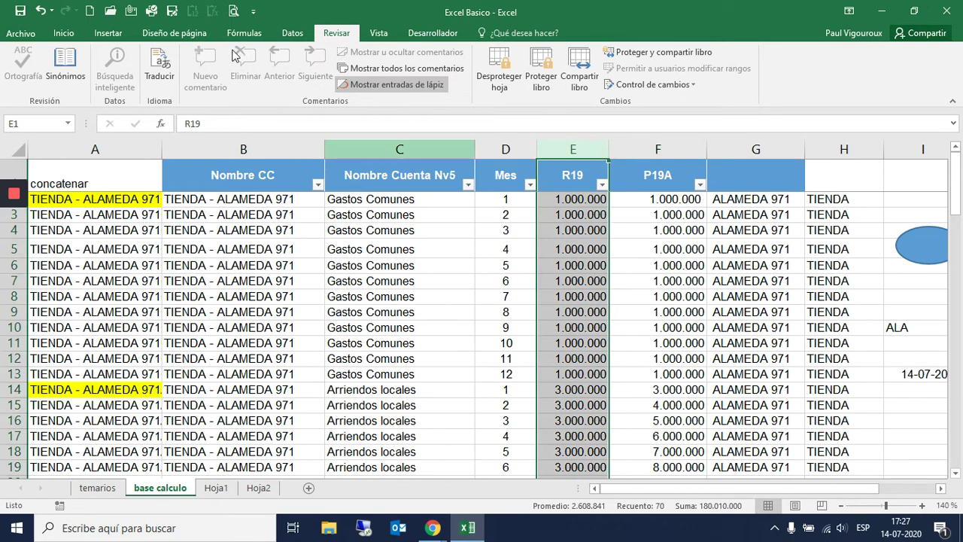
pyautogui.click(69, 33)
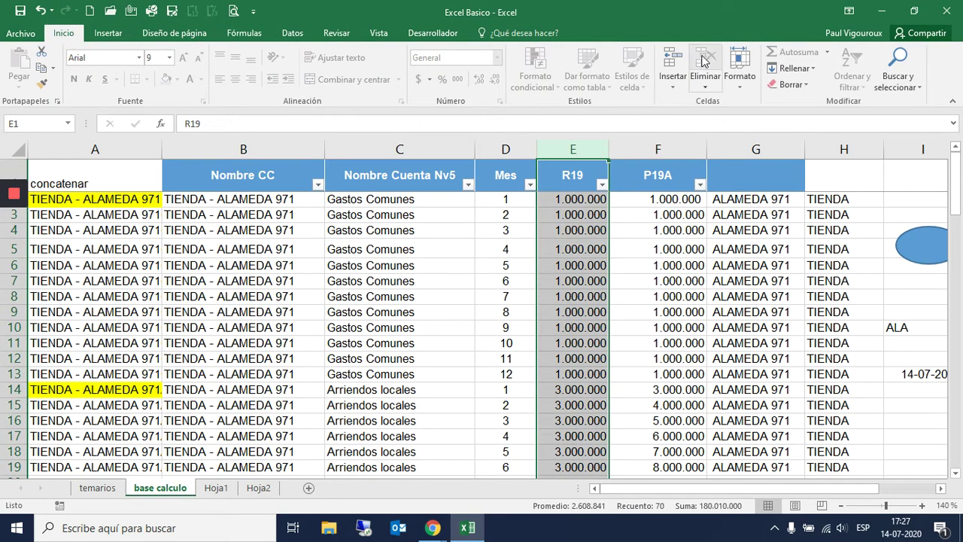
pyautogui.click(674, 60)
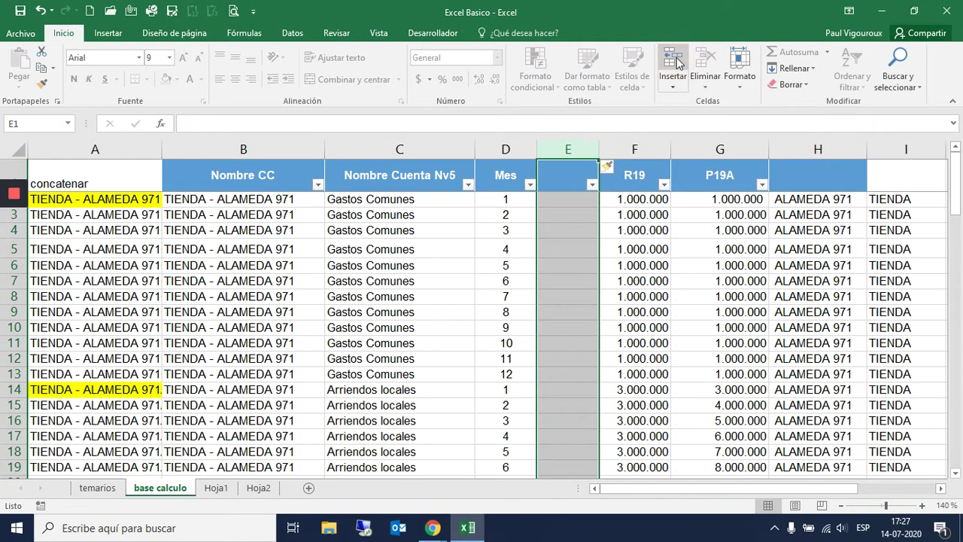
pyautogui.click(677, 62)
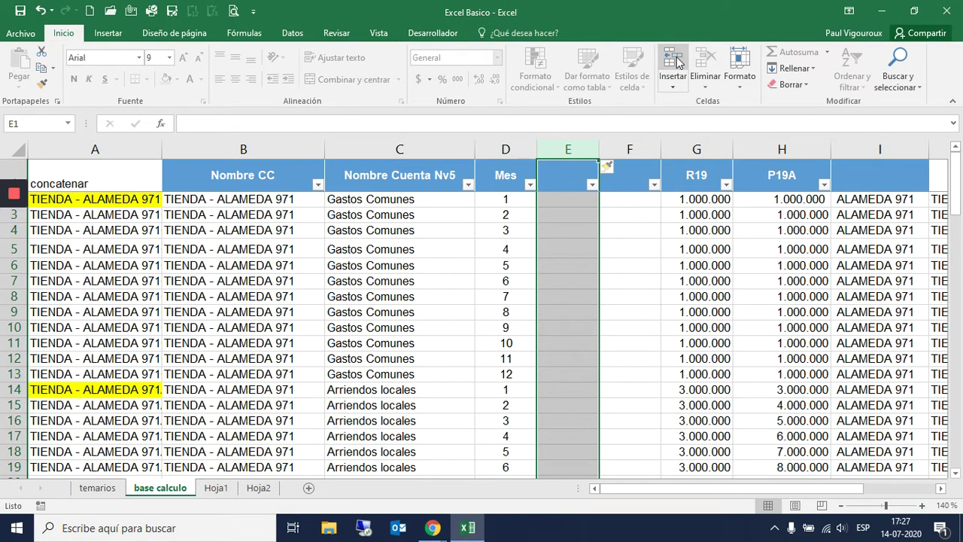
pyautogui.rightClick(576, 151)
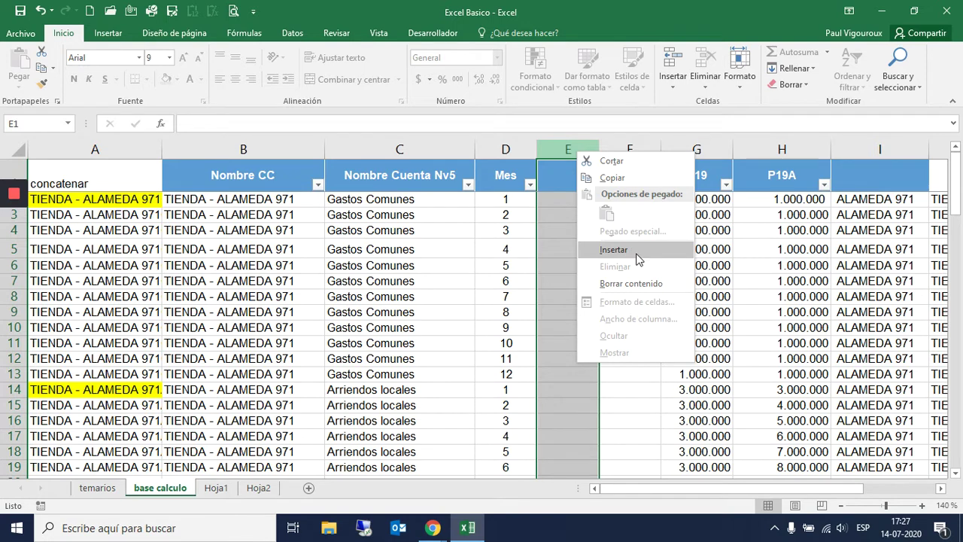
pyautogui.click(586, 251)
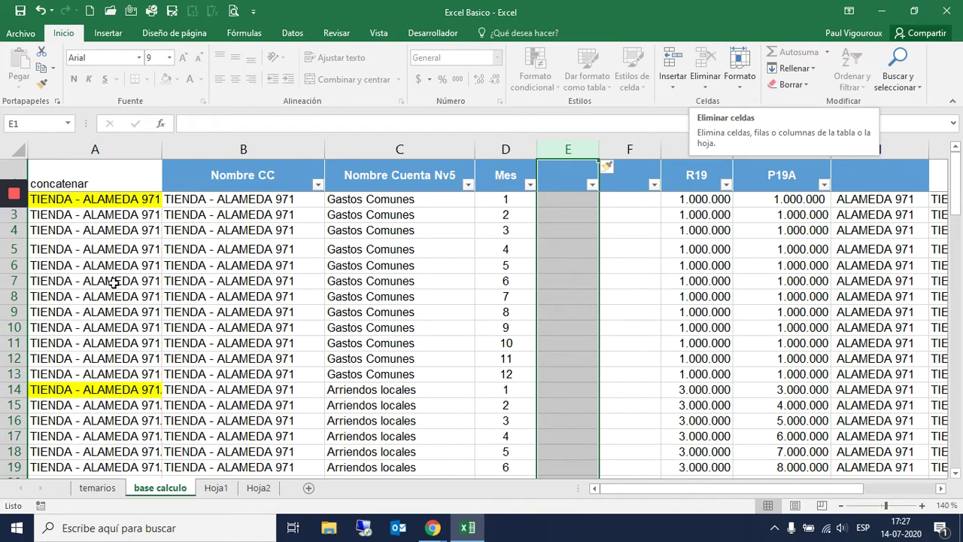
# Insert blank rows above row 12, creating rows 12–13.
pyautogui.click(16, 358)
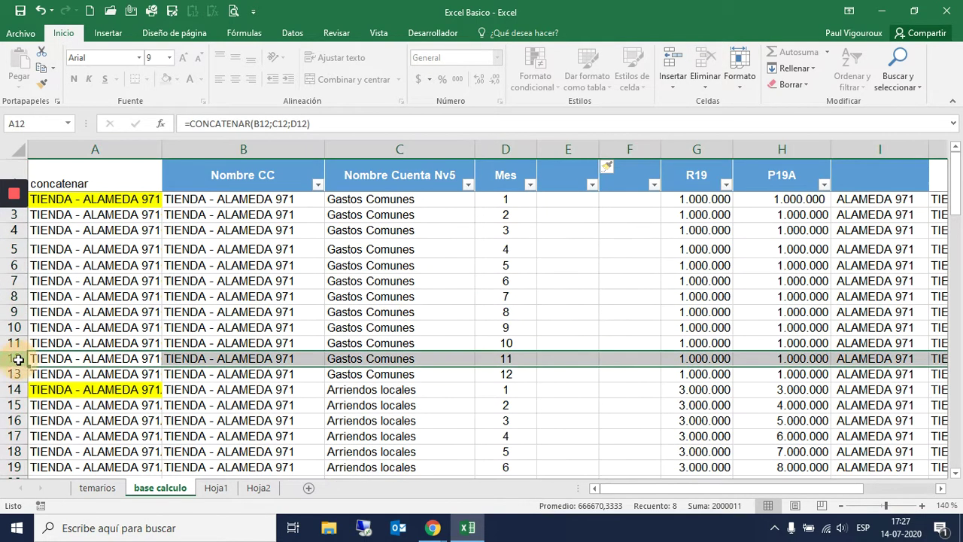
pyautogui.rightClick(18, 359)
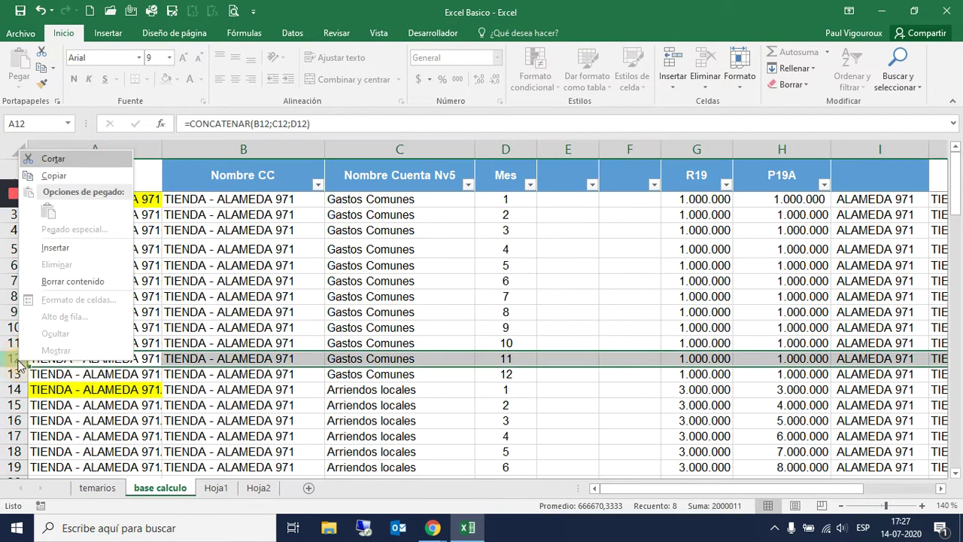
pyautogui.click(683, 60)
pyautogui.click(683, 60)
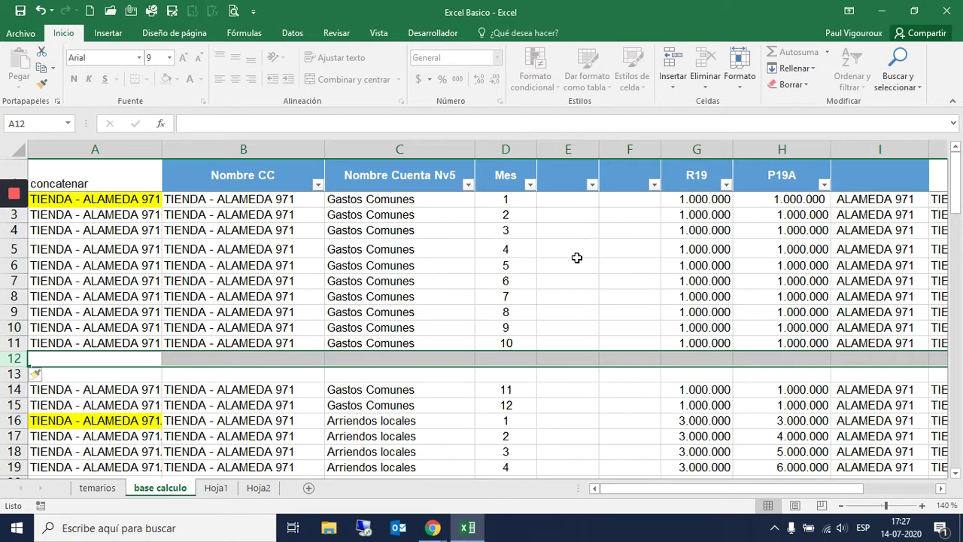
pyautogui.click(292, 33)
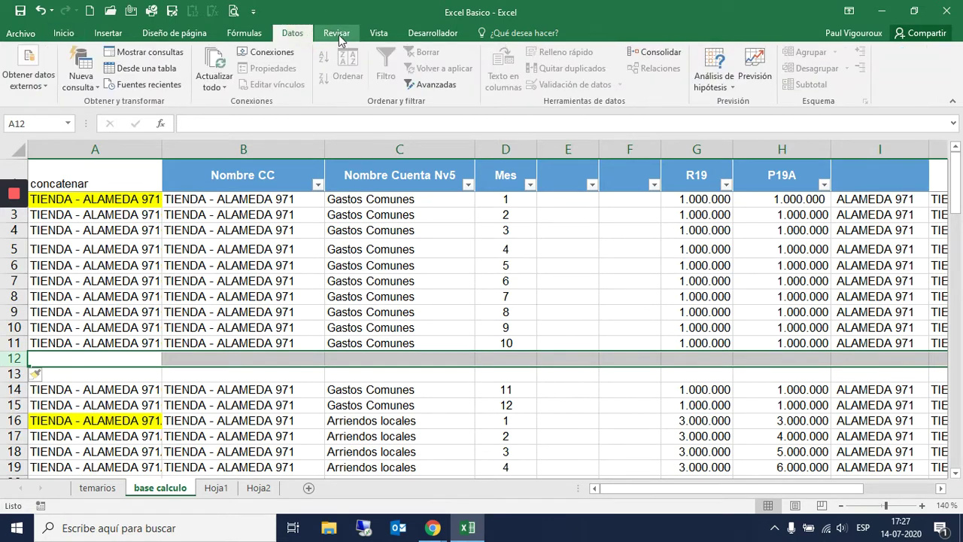
# Unprotect the base calculo sheet with its password.
pyautogui.click(337, 35)
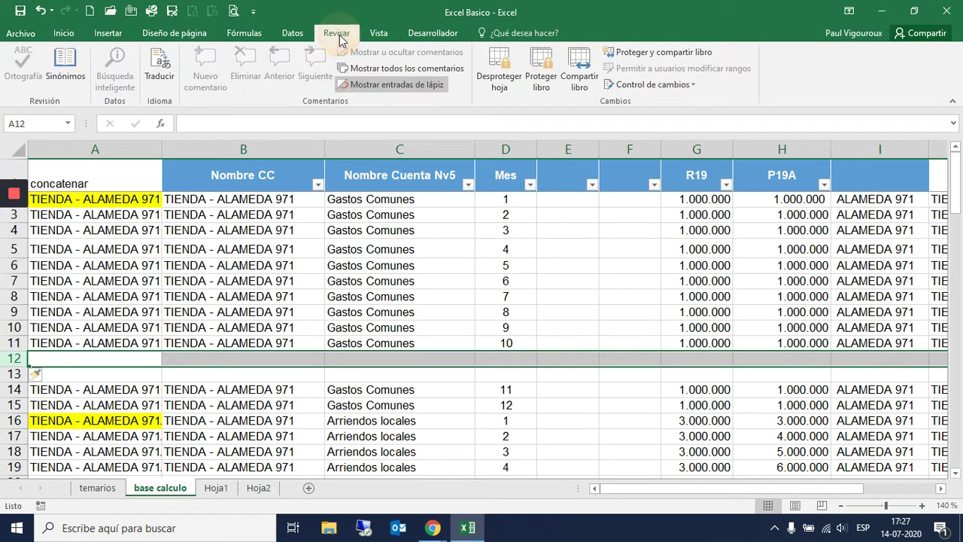
pyautogui.click(503, 81)
pyautogui.write('a')
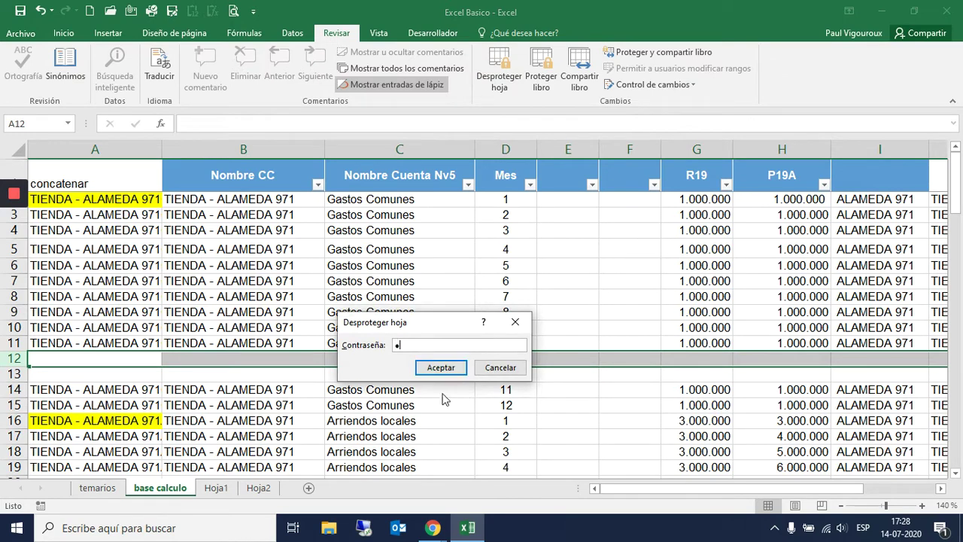
pyautogui.click(441, 368)
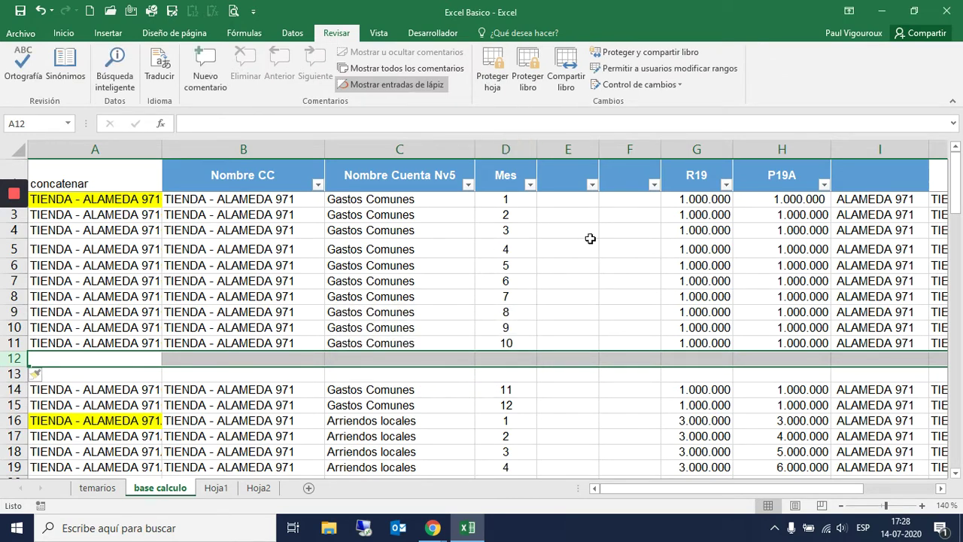
# Delete the empty column E and blank rows 12–13 to restore the original layout.
pyautogui.click(592, 149)
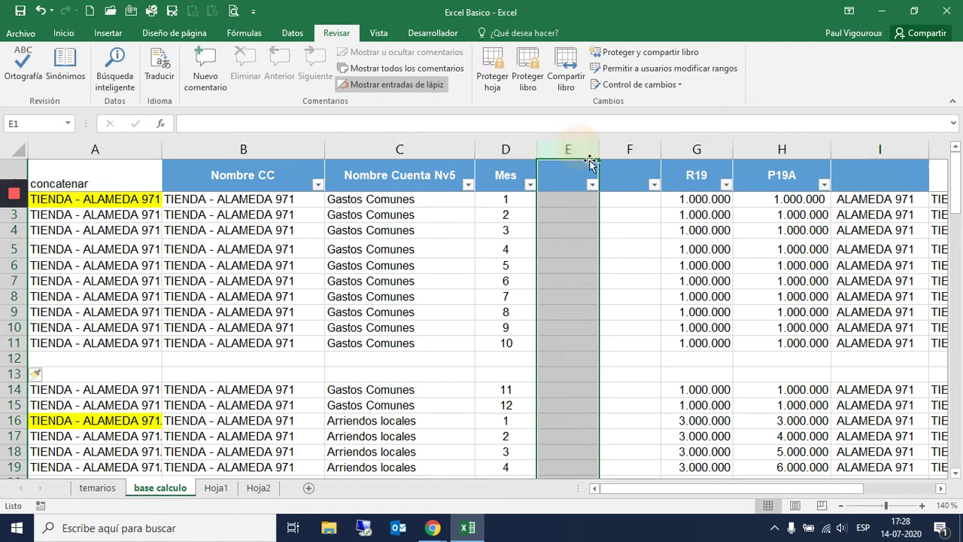
pyautogui.click(69, 32)
pyautogui.click(705, 57)
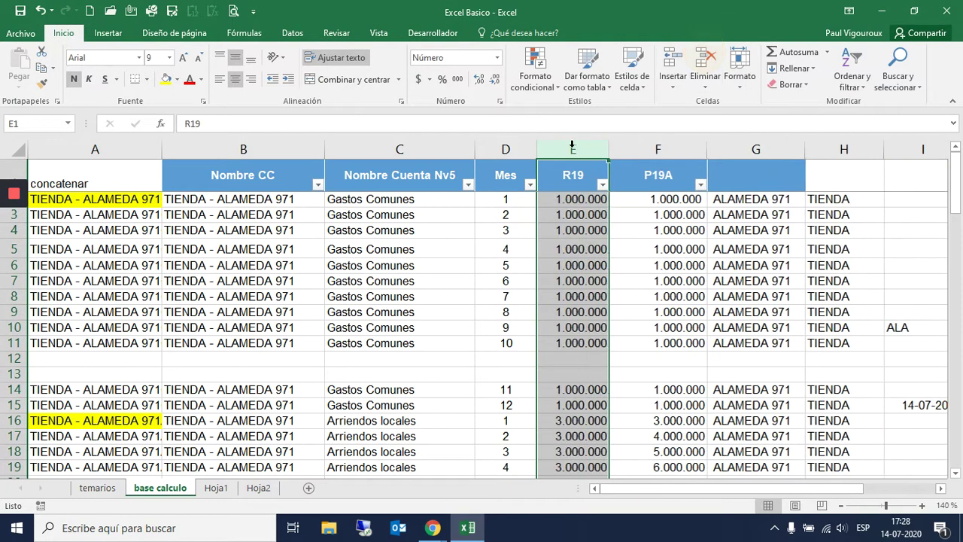
pyautogui.moveTo(14, 359); pyautogui.dragTo(13, 374)
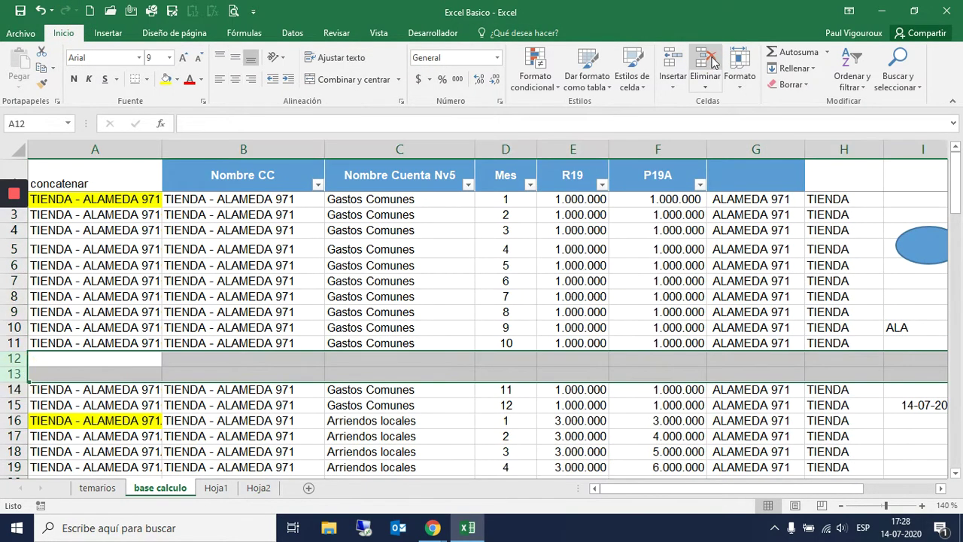
pyautogui.click(712, 60)
pyautogui.click(368, 249)
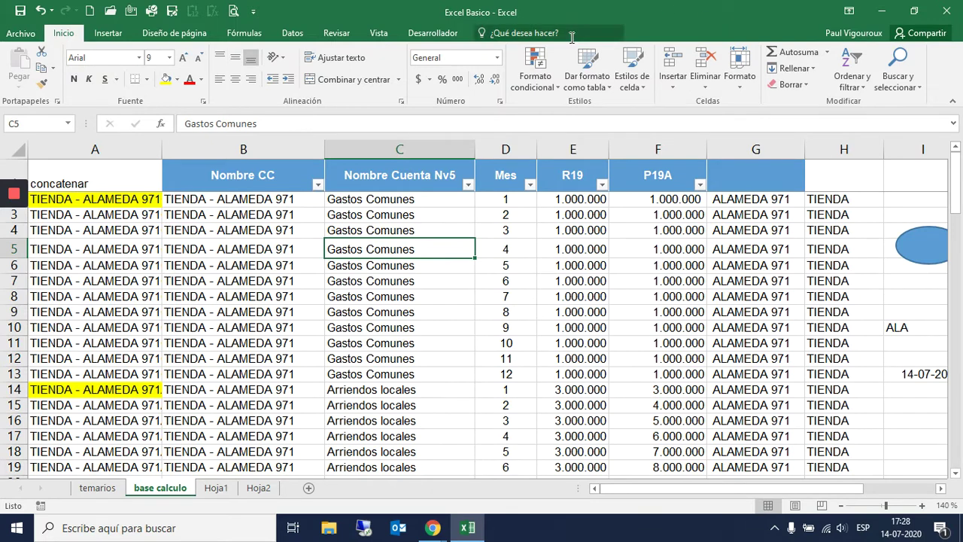
pyautogui.click(337, 33)
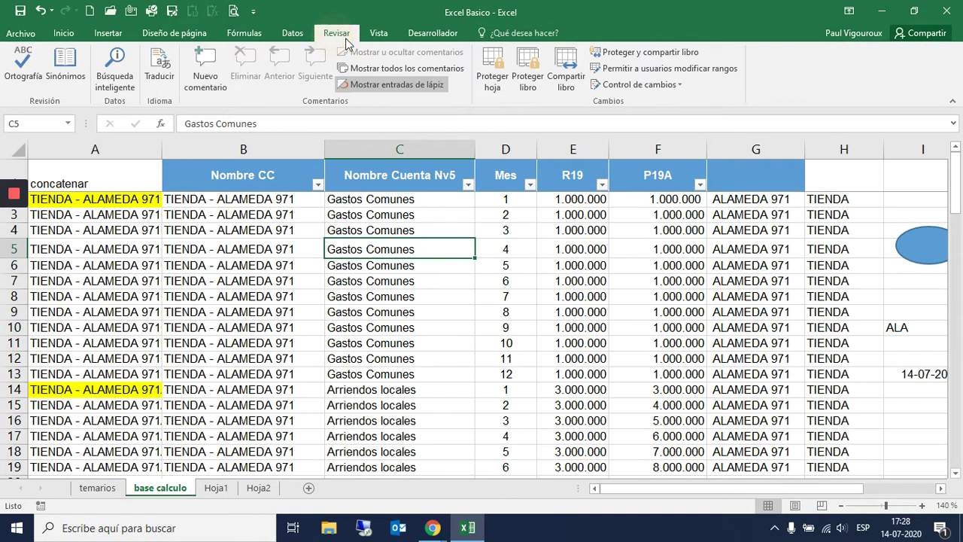
pyautogui.click(493, 79)
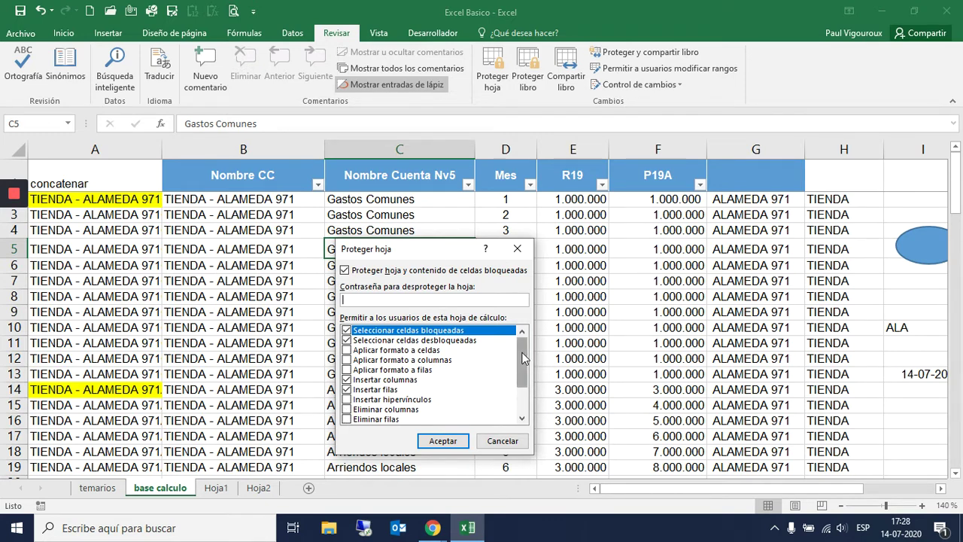
pyautogui.click(347, 380)
pyautogui.click(346, 389)
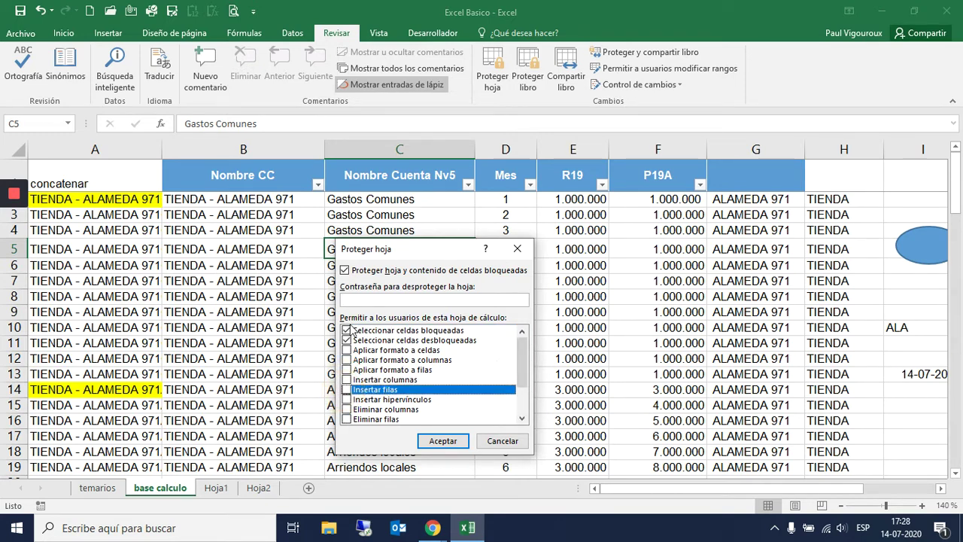
pyautogui.moveTo(523, 352); pyautogui.dragTo(517, 400)
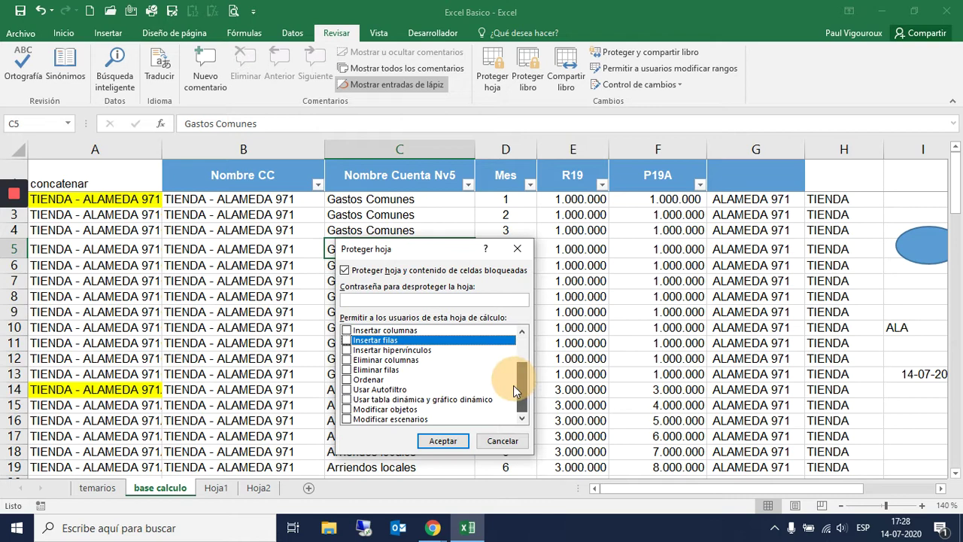
pyautogui.click(502, 441)
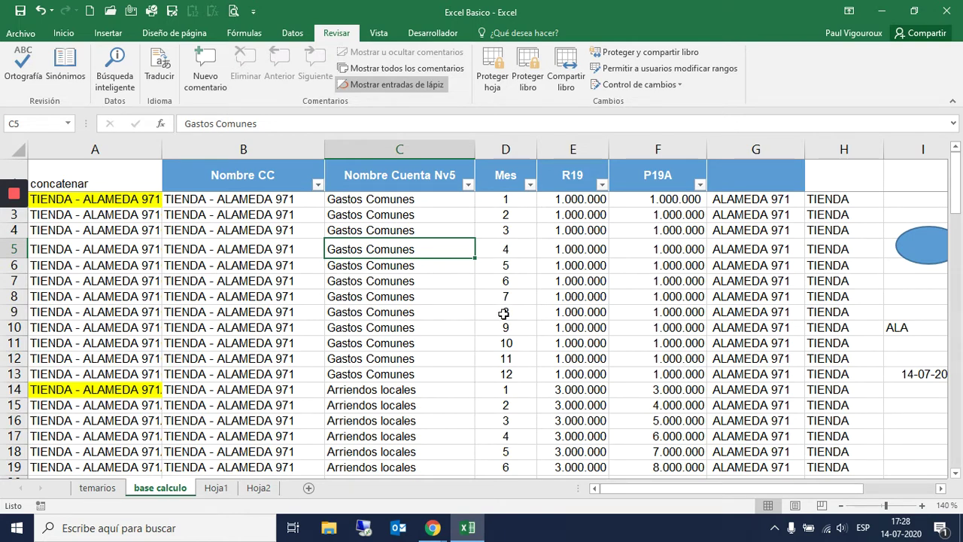
# Protect the workbook structure with a confirmed password.
pyautogui.click(530, 71)
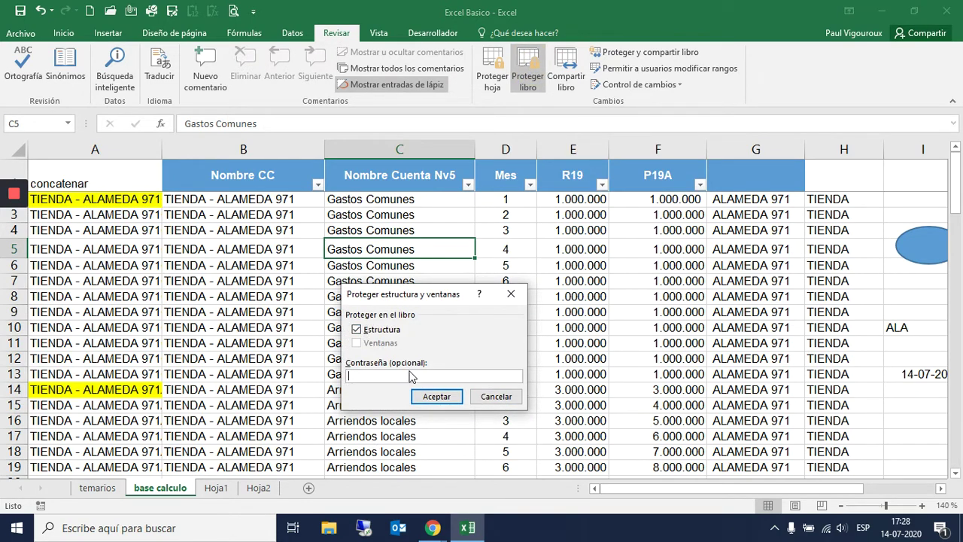
pyautogui.click(436, 397)
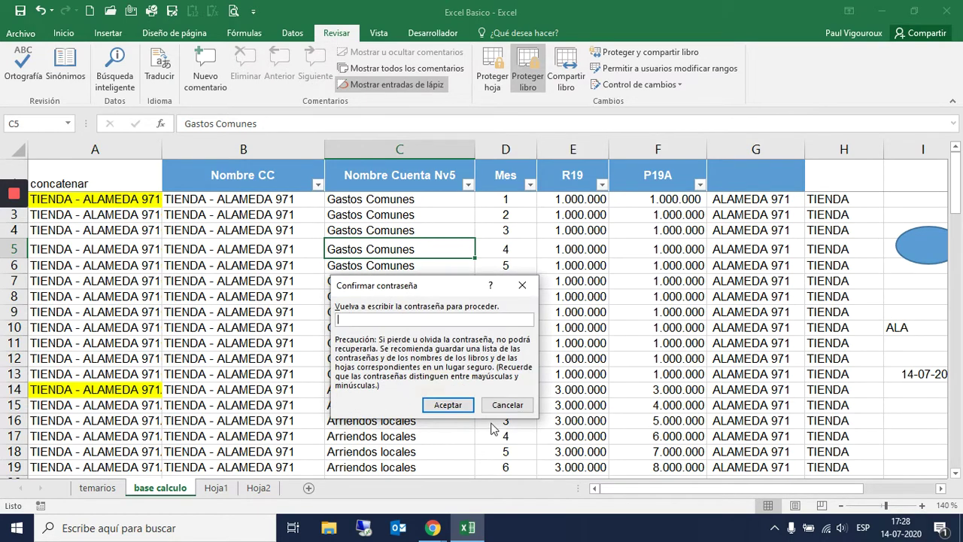
pyautogui.write('1')
pyautogui.click(448, 405)
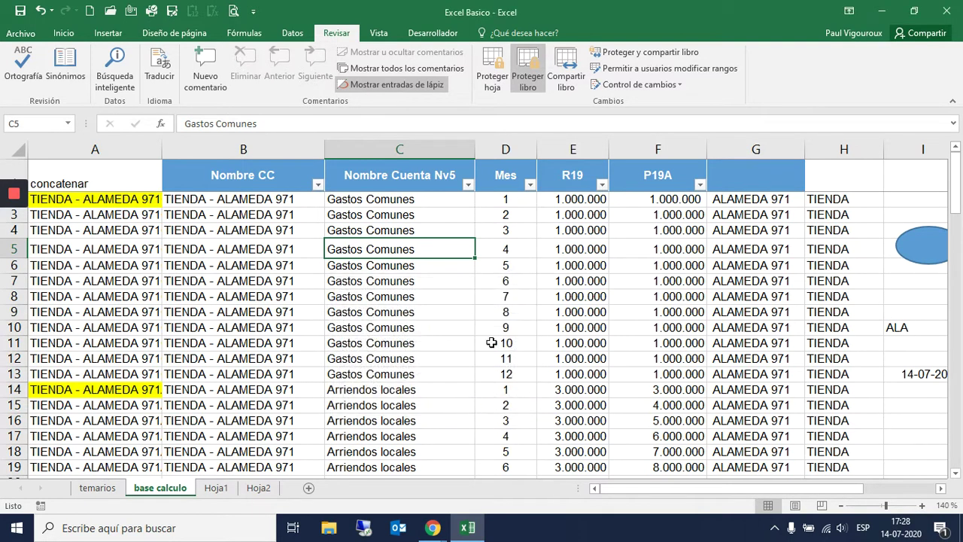
# Test editing by entering 'asd' in C10, then undo it so Gastos Comunes remains.
pyautogui.click(446, 323)
pyautogui.write('asd')
pyautogui.press('Return')
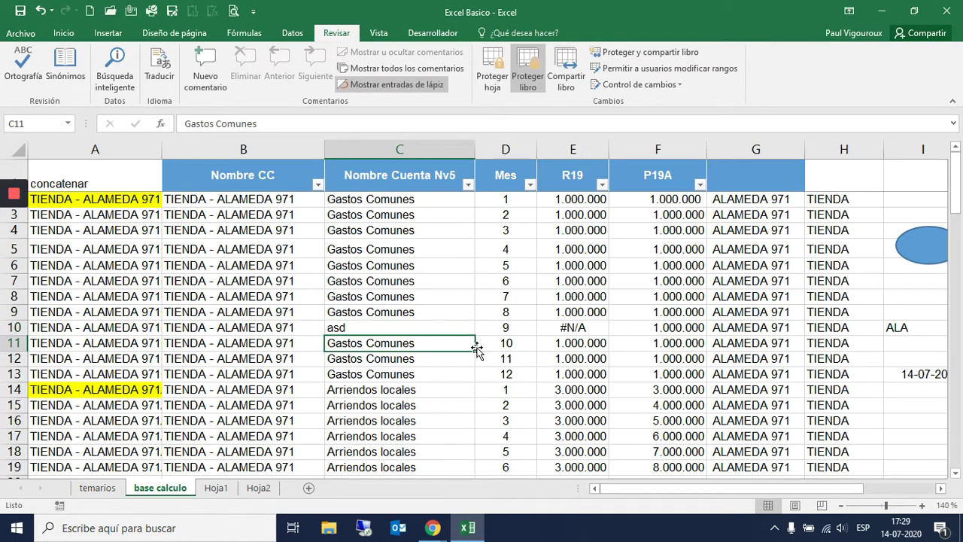
pyautogui.press('Up')
pyautogui.hotkey('ctrl', 'z')
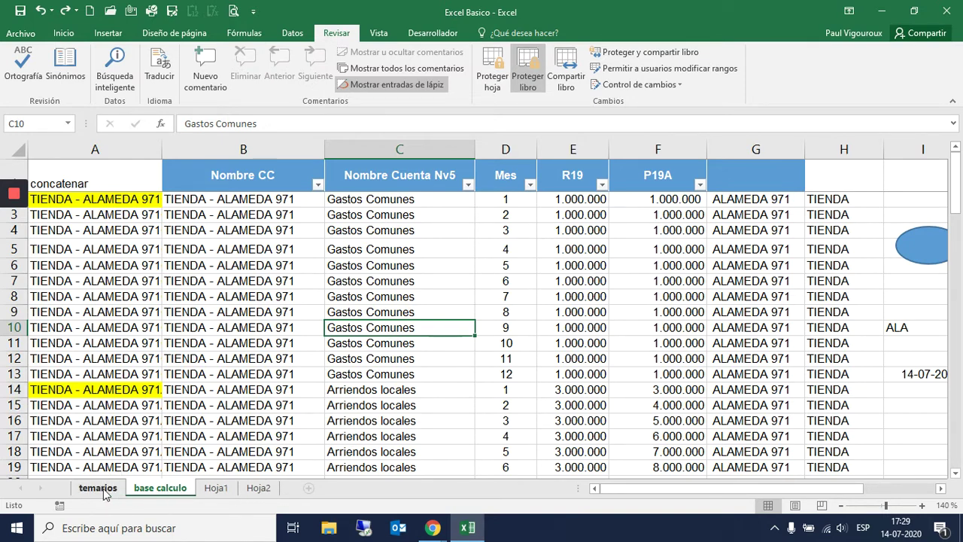
pyautogui.rightClick(172, 492)
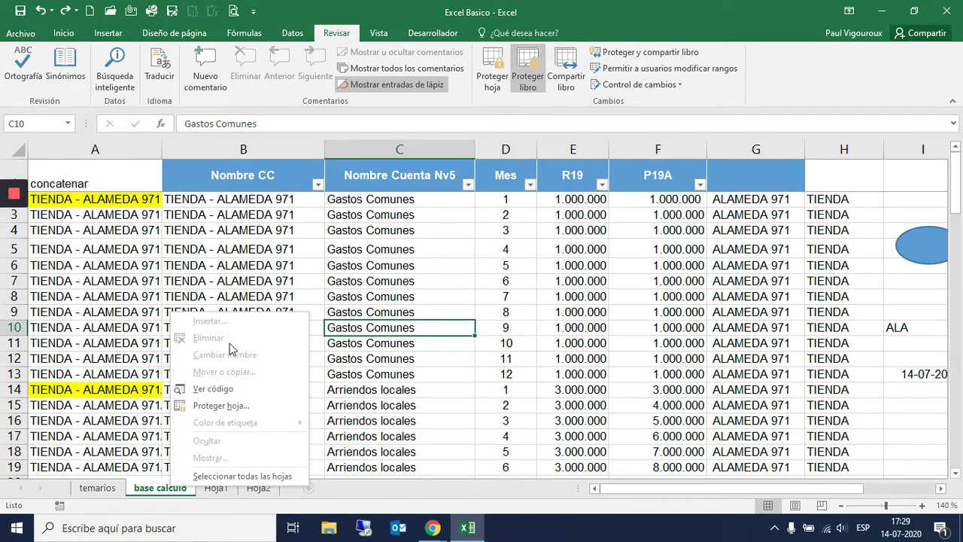
pyautogui.click(108, 489)
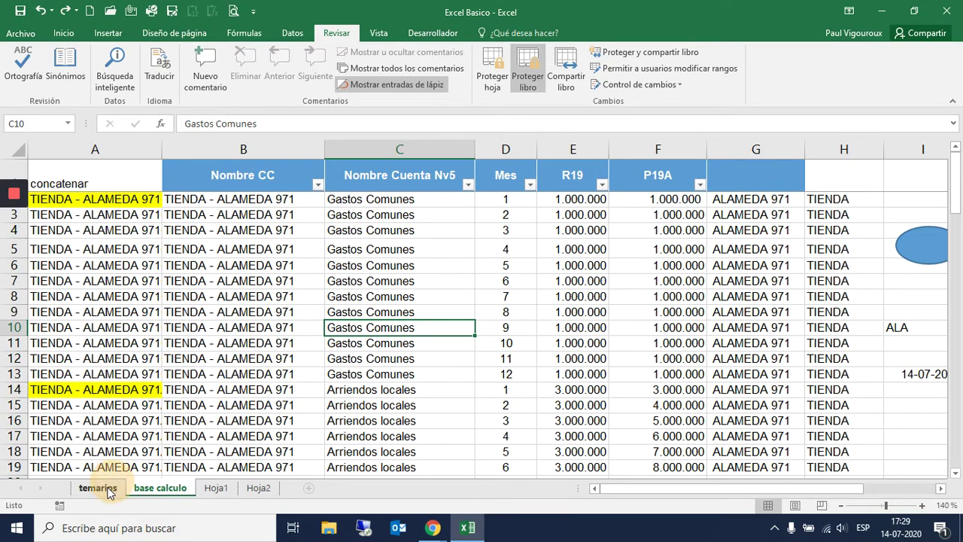
pyautogui.rightClick(107, 489)
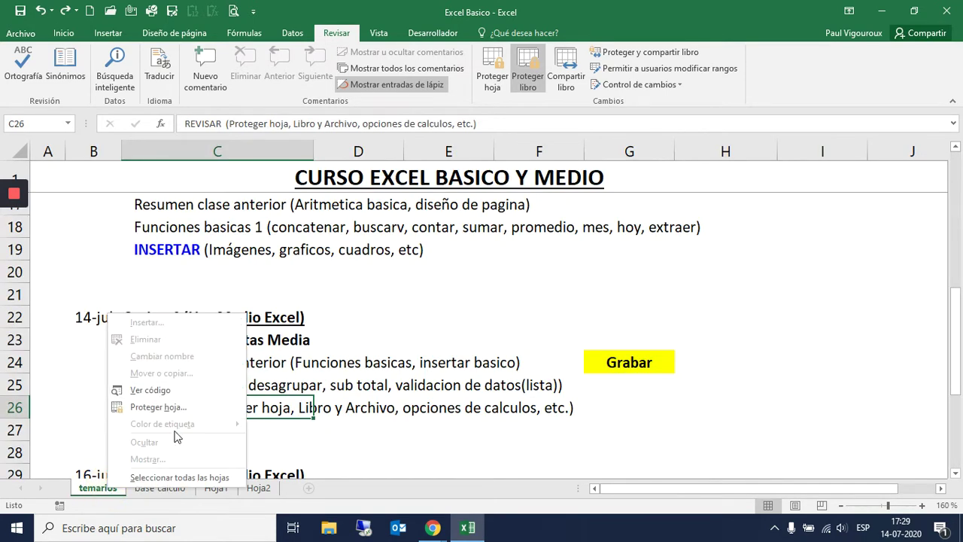
pyautogui.click(160, 489)
pyautogui.click(218, 489)
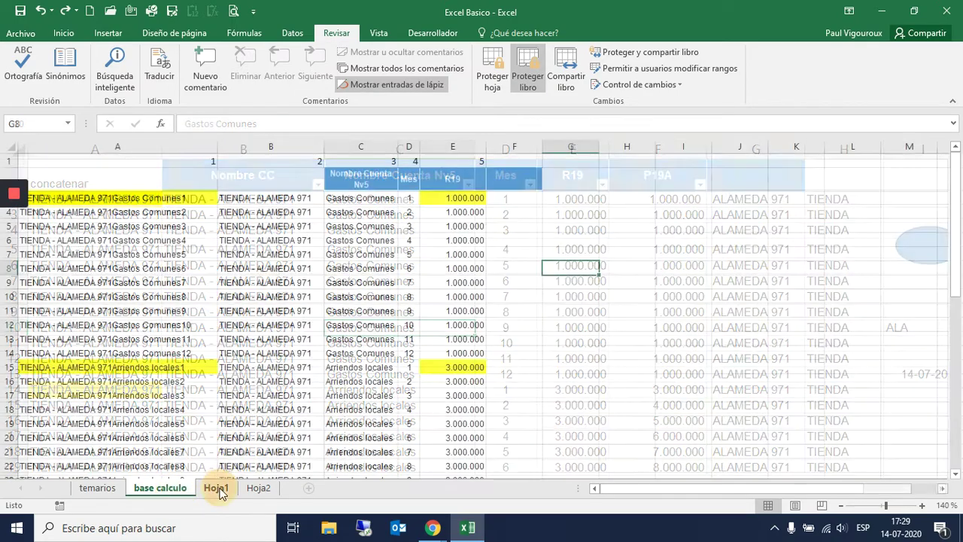
pyautogui.click(255, 489)
pyautogui.rightClick(256, 489)
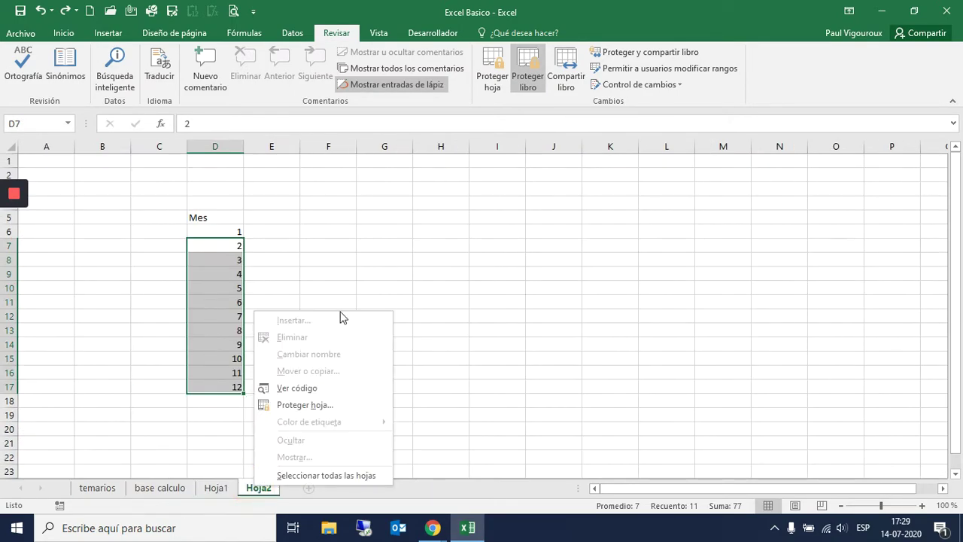
pyautogui.click(254, 489)
pyautogui.click(165, 491)
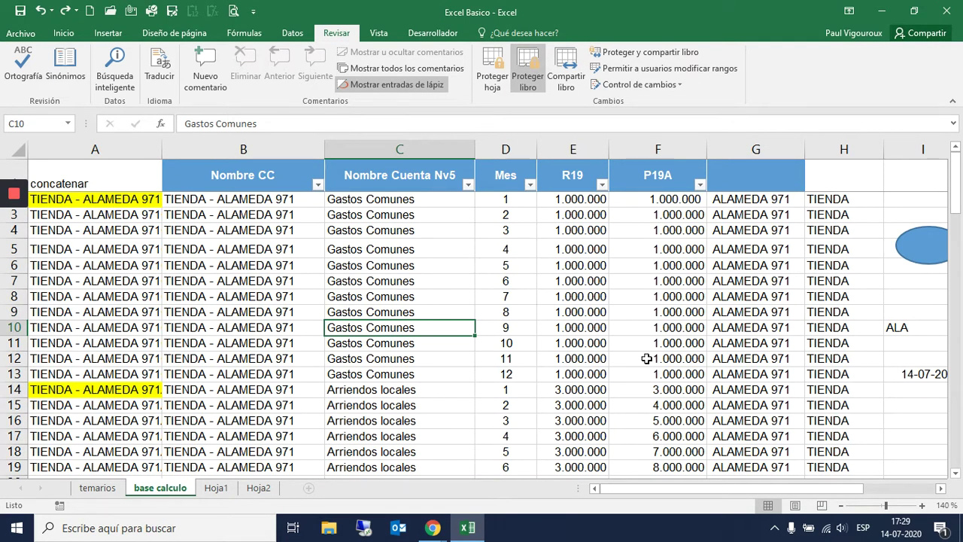
# Remove the workbook structure protection with its password and verify sheet insertion is available again.
pyautogui.click(493, 73)
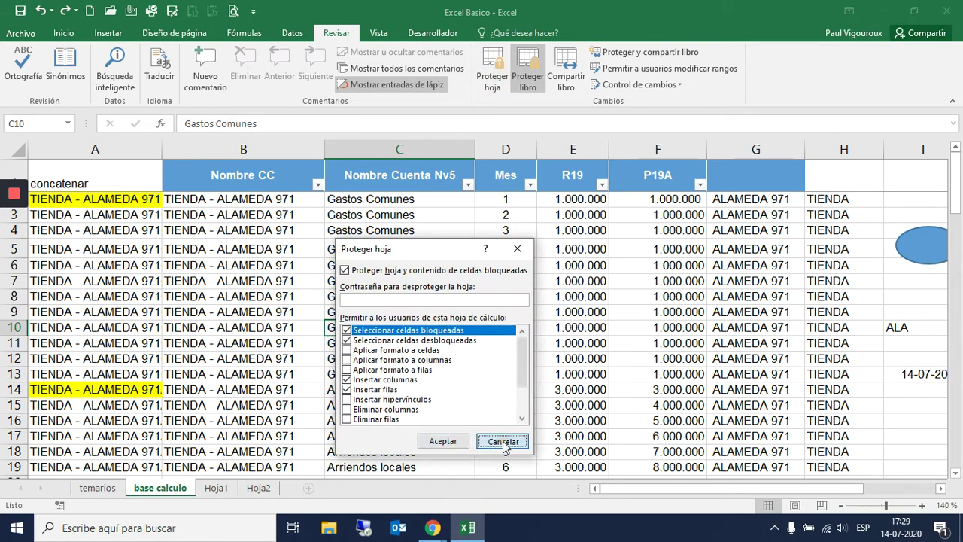
pyautogui.click(517, 443)
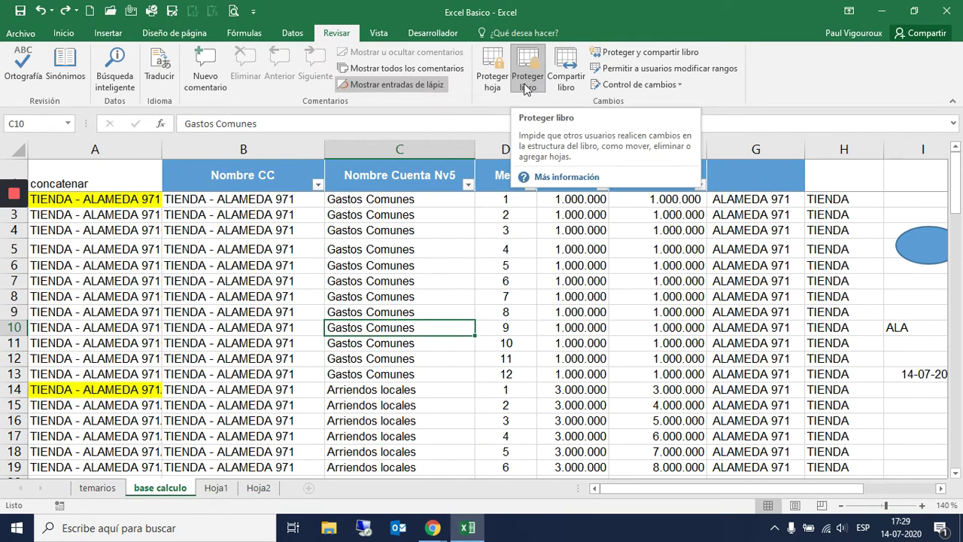
pyautogui.click(528, 79)
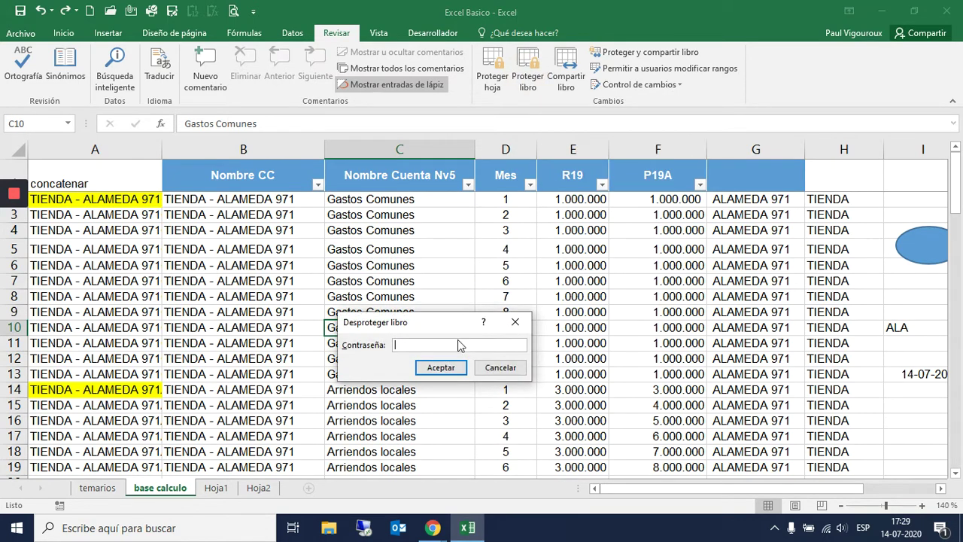
pyautogui.write('1')
pyautogui.click(441, 367)
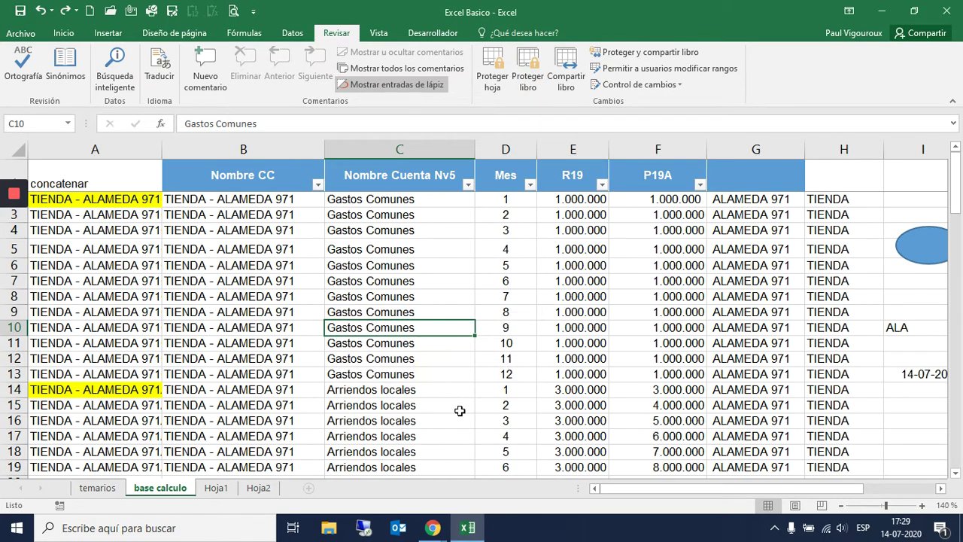
pyautogui.rightClick(170, 493)
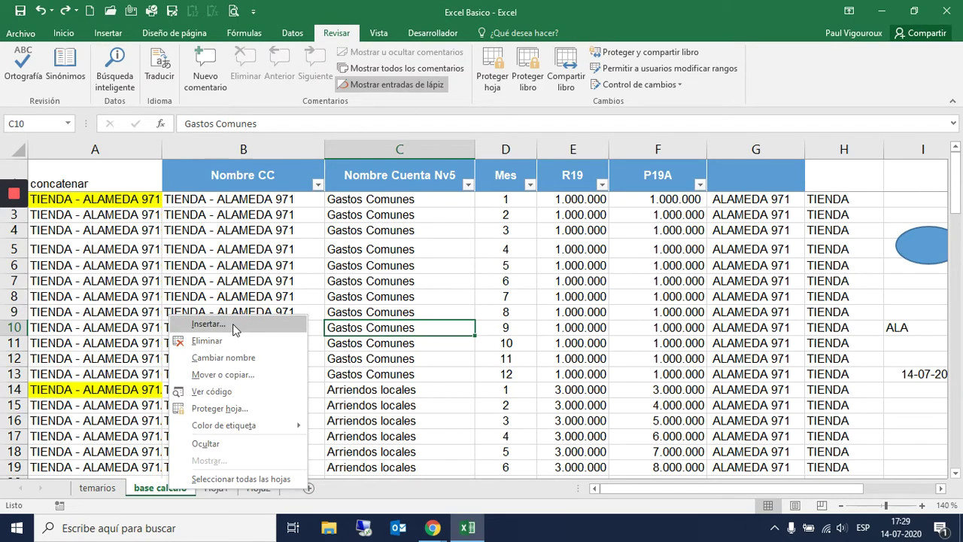
pyautogui.click(316, 471)
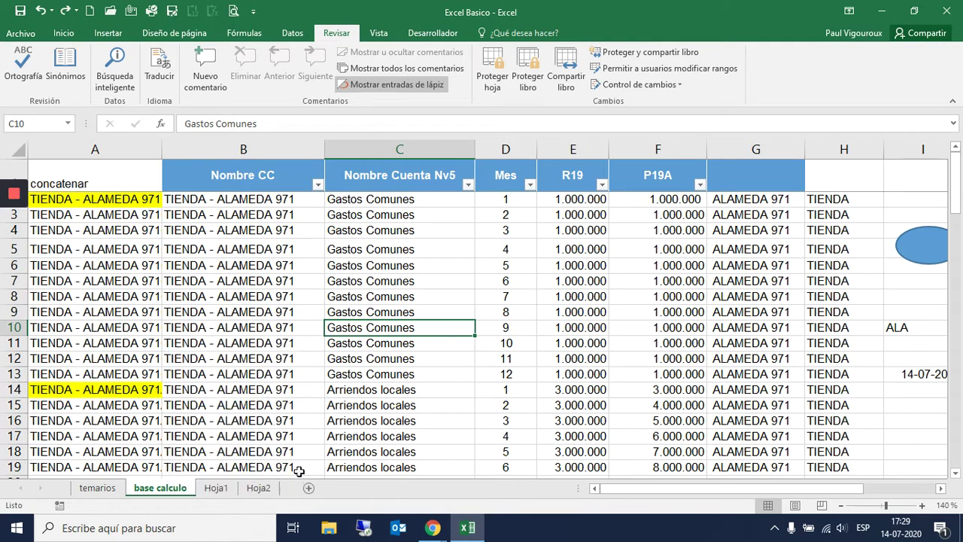
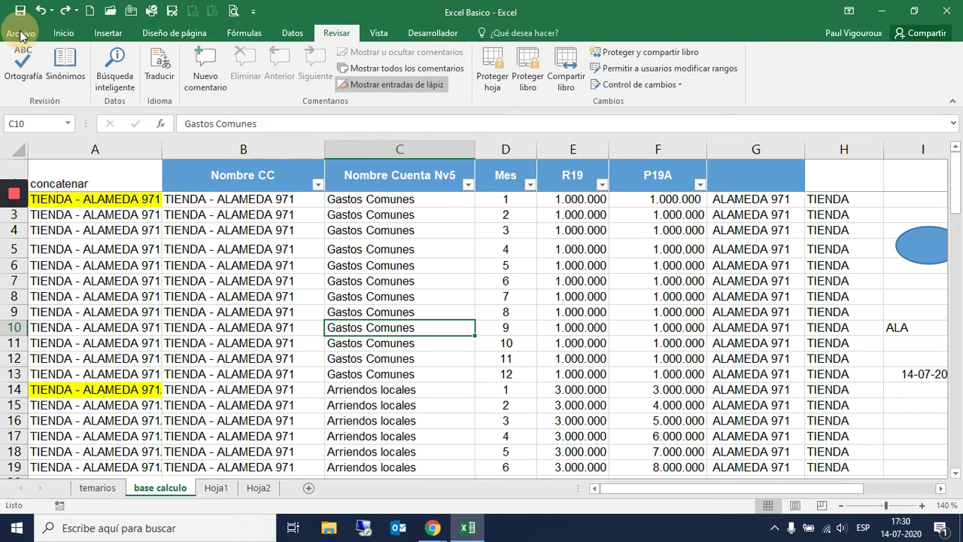
# Encrypt Excel Basico with a confirmed opening password via Protect Workbook, then close the workbook.
pyautogui.click(21, 33)
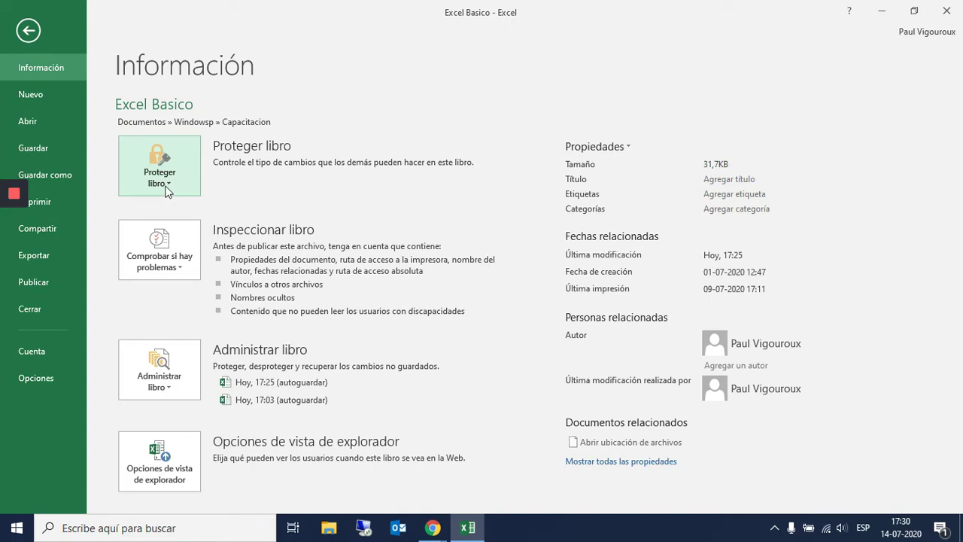
pyautogui.click(167, 187)
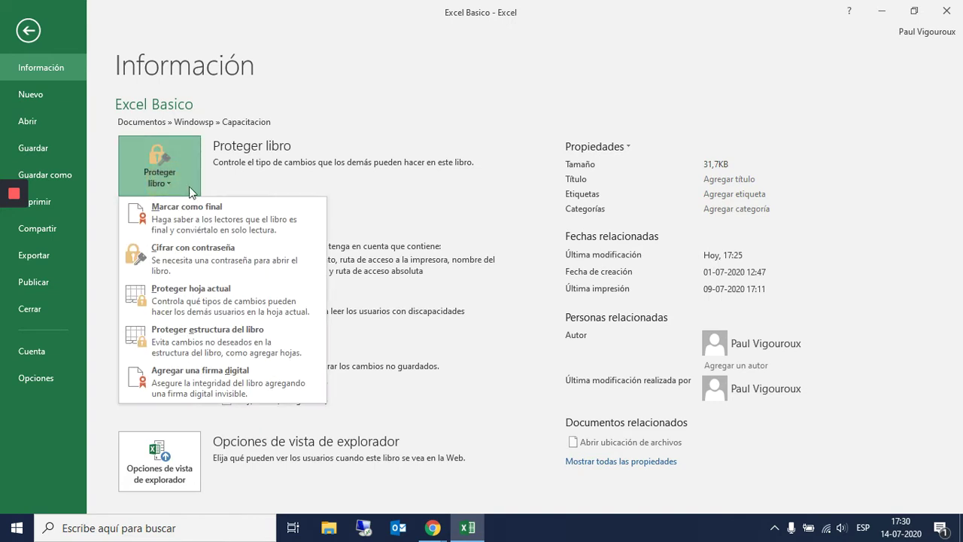
pyautogui.click(240, 254)
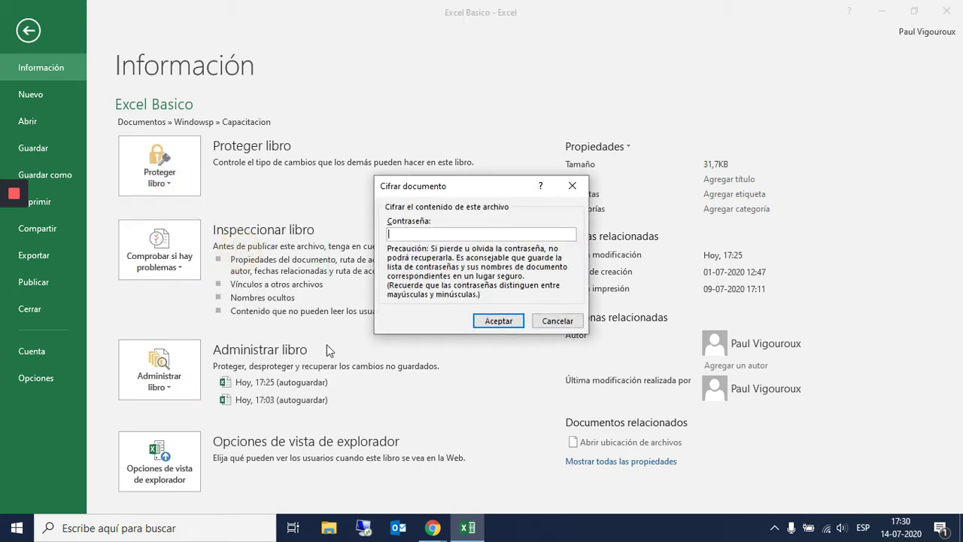
pyautogui.click(508, 322)
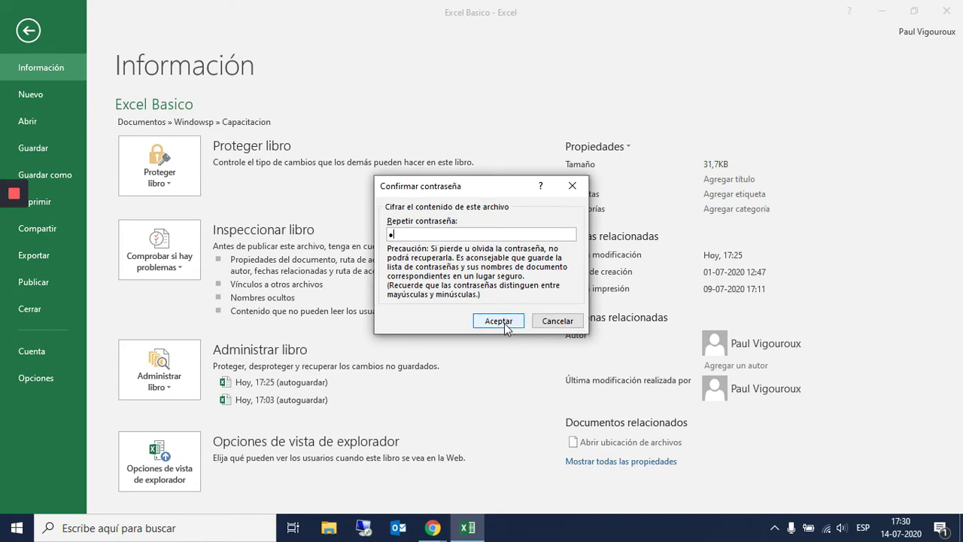
pyautogui.click(502, 321)
pyautogui.click(29, 33)
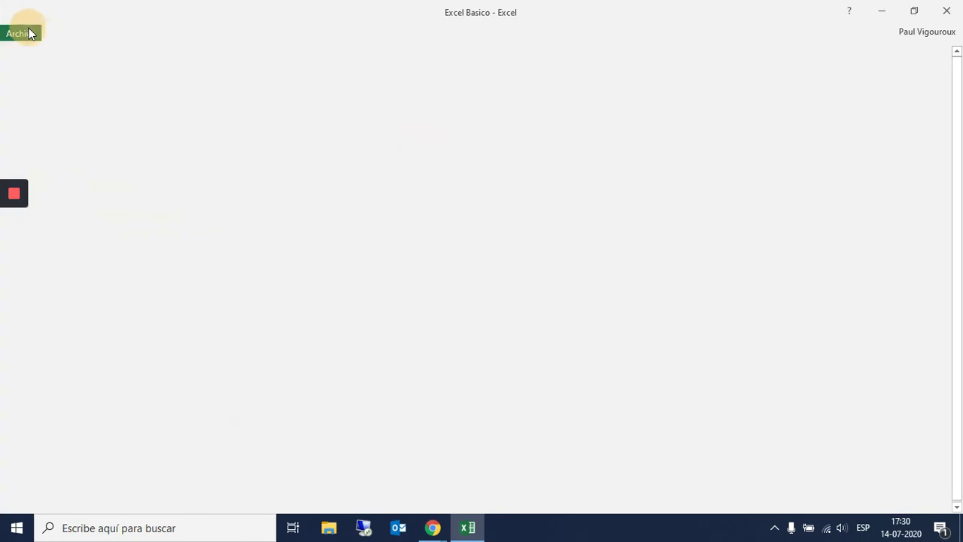
pyautogui.click(947, 10)
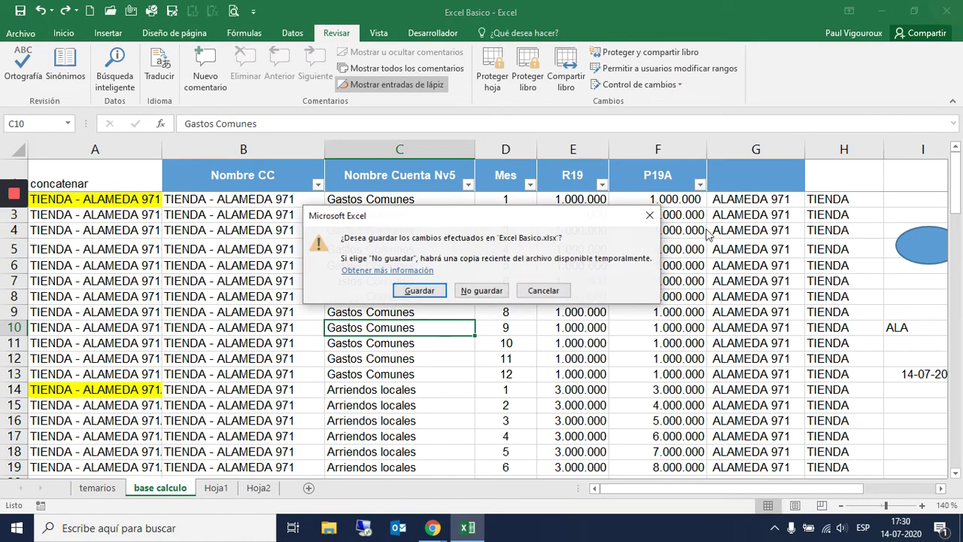
# Save the changes and reopen Excel Basico from Recent files in File Explorer.
pyautogui.click(436, 290)
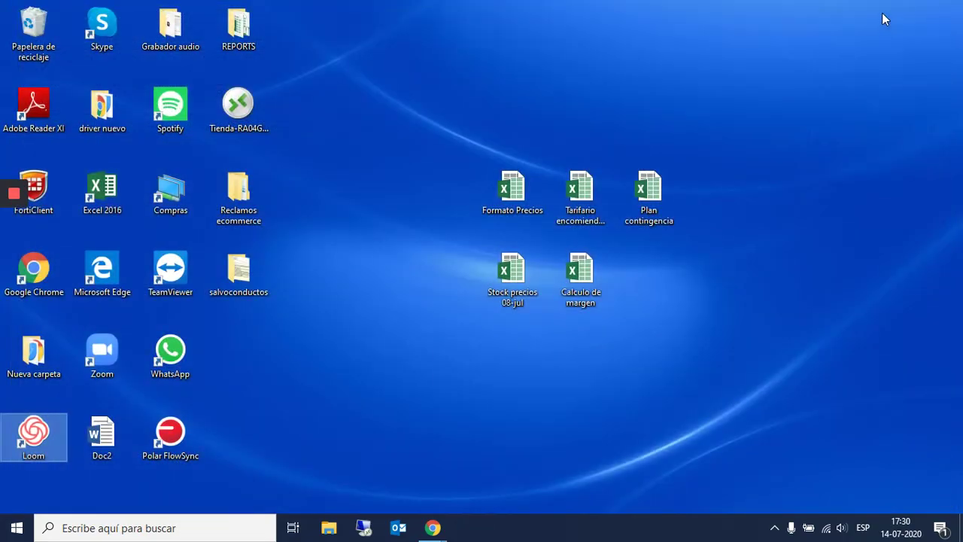
pyautogui.click(329, 527)
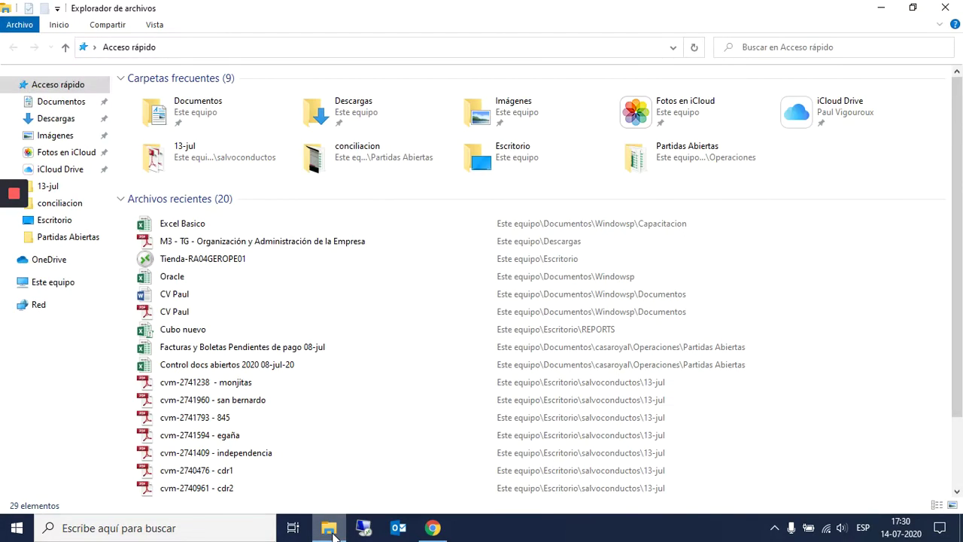
pyautogui.doubleClick(181, 223)
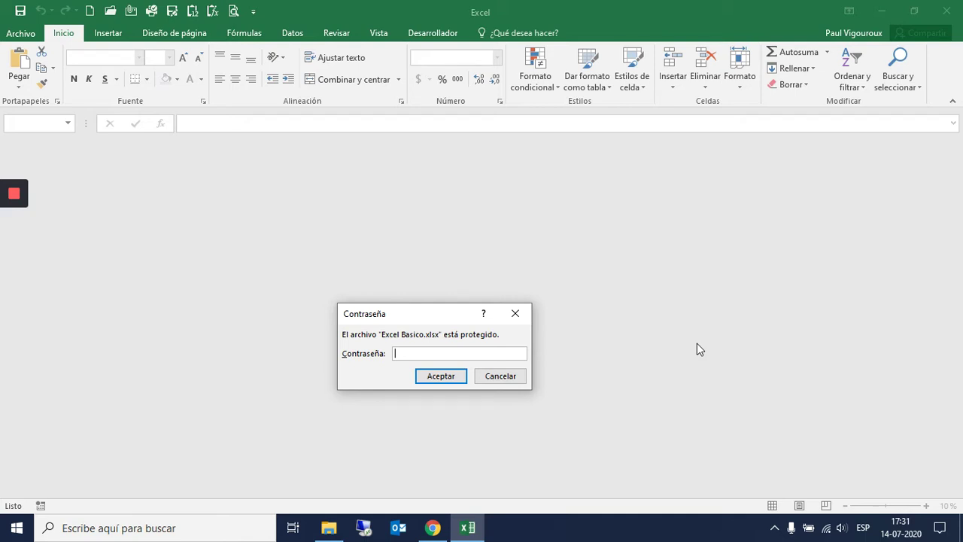
# Open the workbook with its password and clear the encryption password to remove it.
pyautogui.click(439, 376)
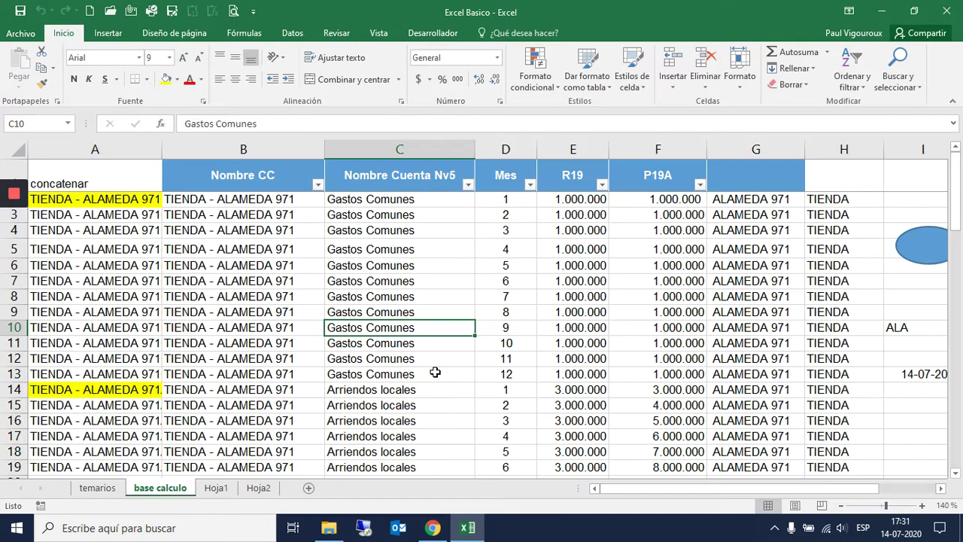
pyautogui.click(21, 33)
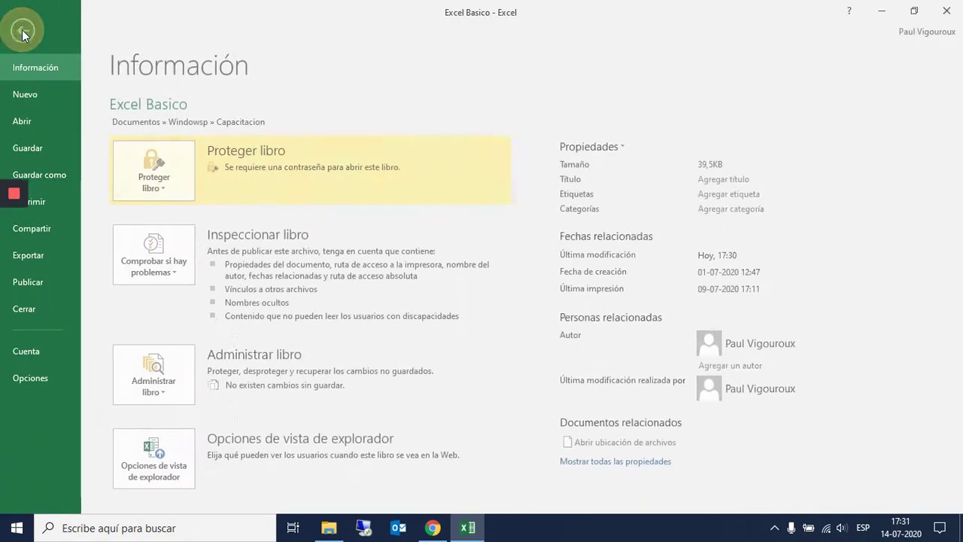
pyautogui.click(166, 190)
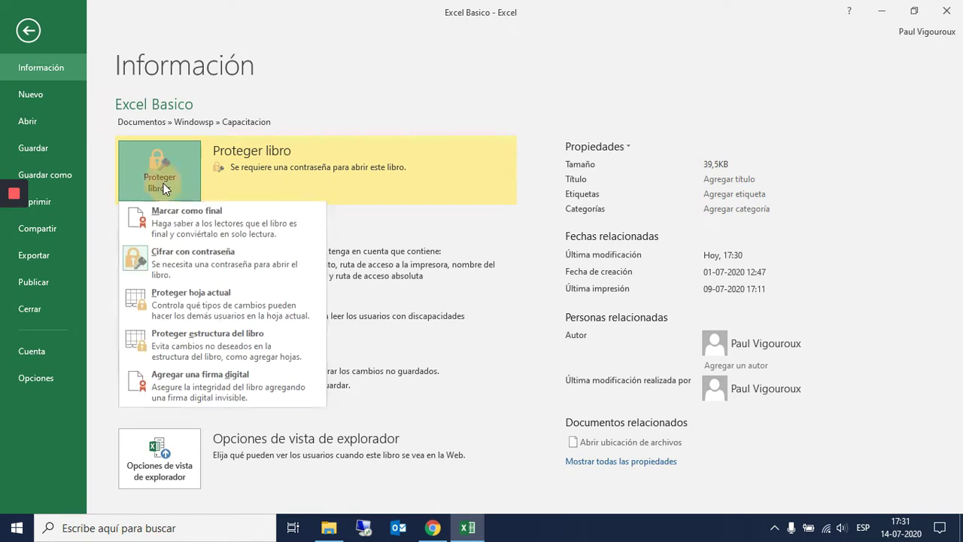
pyautogui.click(222, 262)
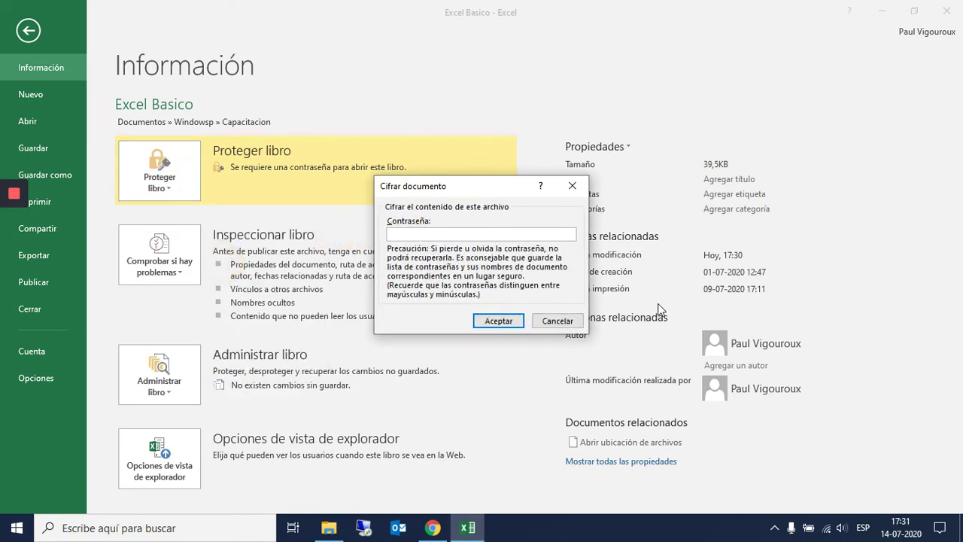
pyautogui.click(498, 320)
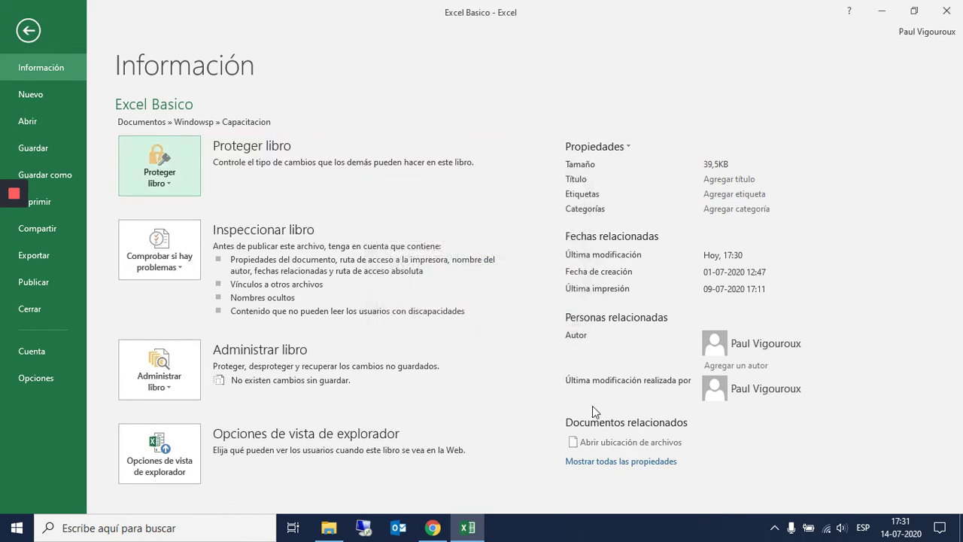
# Close and reopen Excel Basico without a password prompt, showing the Revisar tab.
pyautogui.click(28, 31)
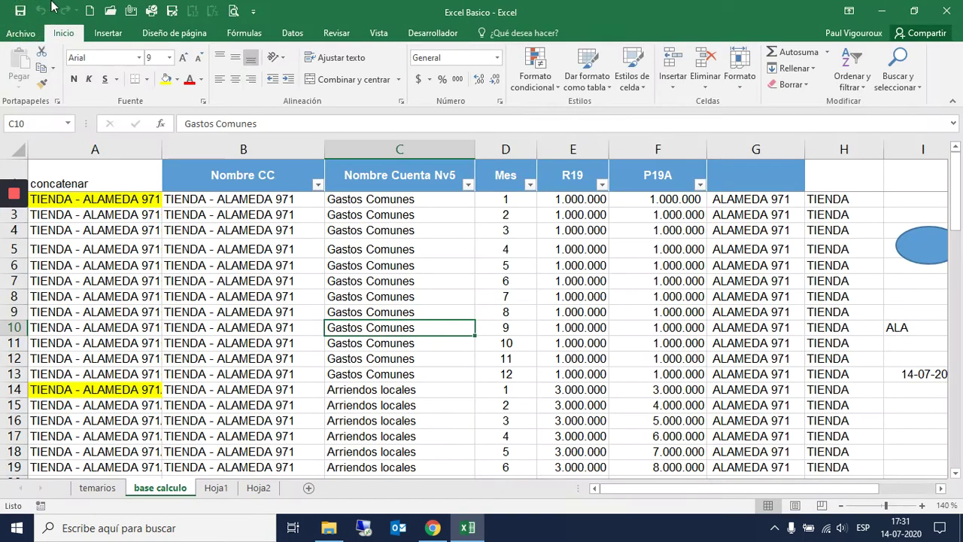
pyautogui.click(944, 7)
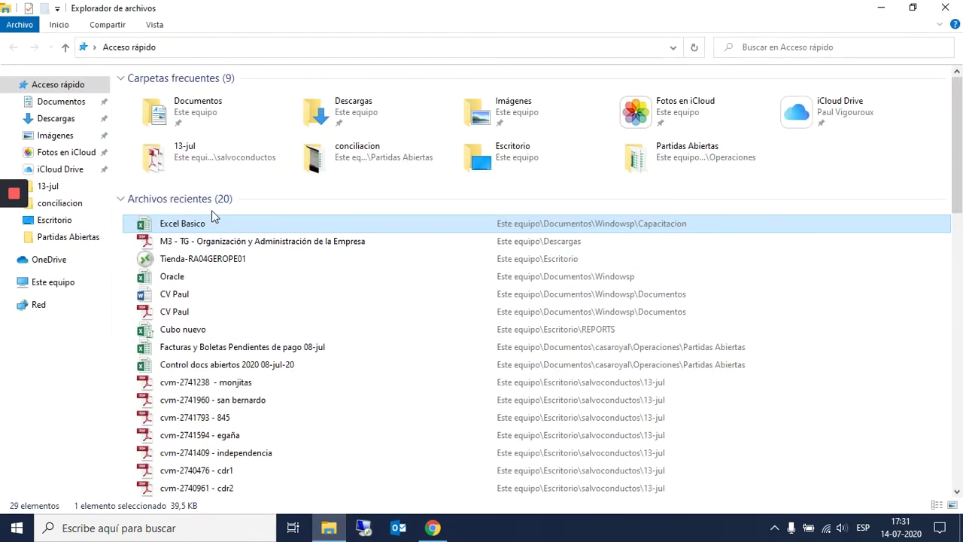
pyautogui.doubleClick(225, 224)
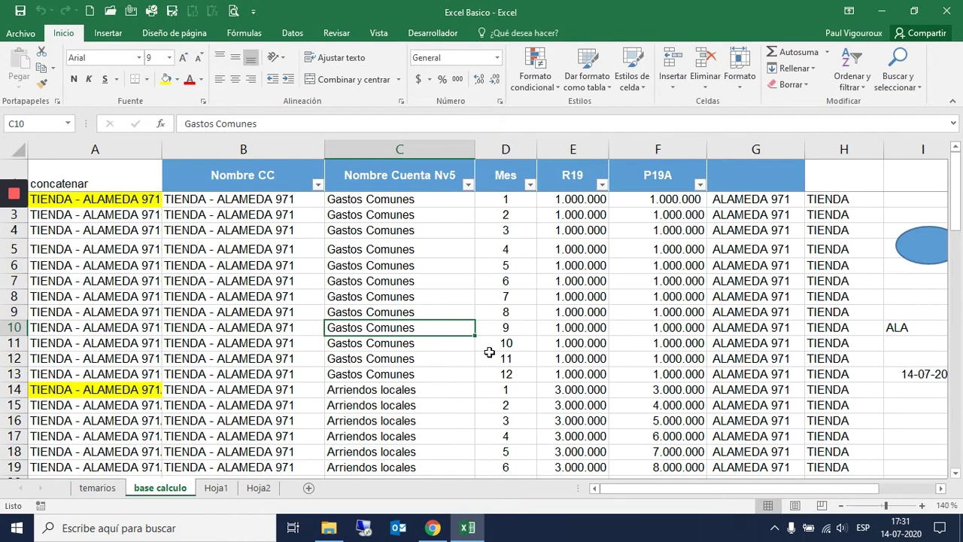
pyautogui.click(337, 33)
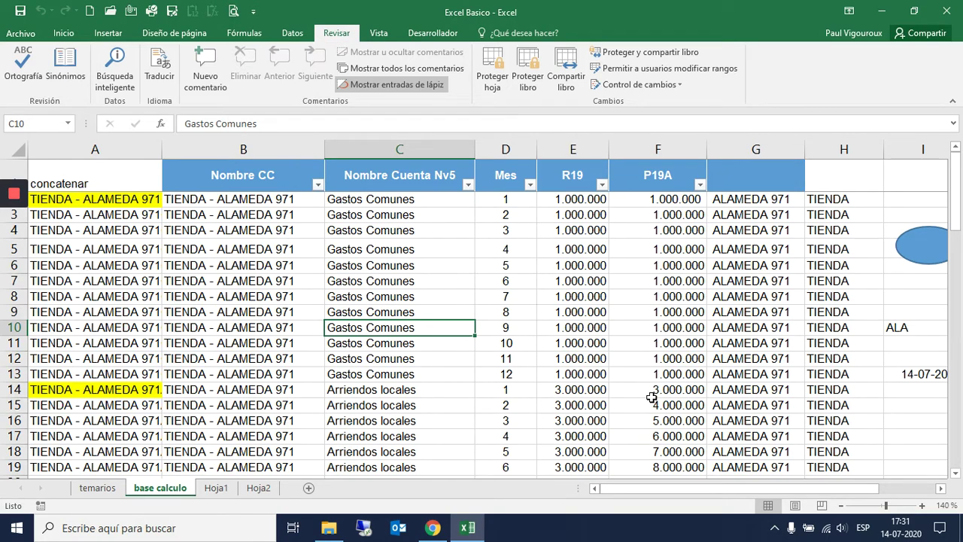
# Scroll right to columns D–N to show Concatenar, buscarv, Promedio, extraer, Hoy and mes.
pyautogui.click(942, 488)
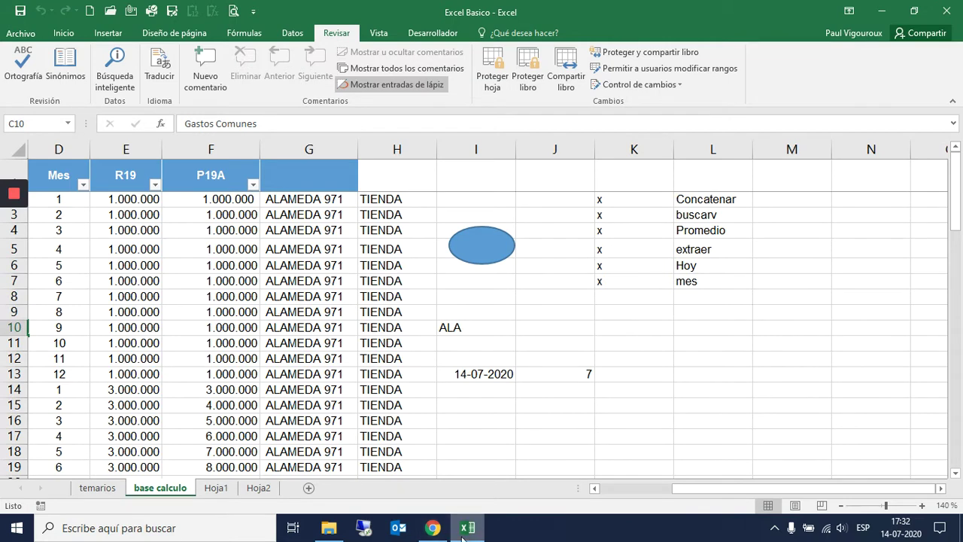
# Share the 'Excel Basico - Excel' window in Google Meet via Presentar ahora > Una ventana.
pyautogui.click(431, 525)
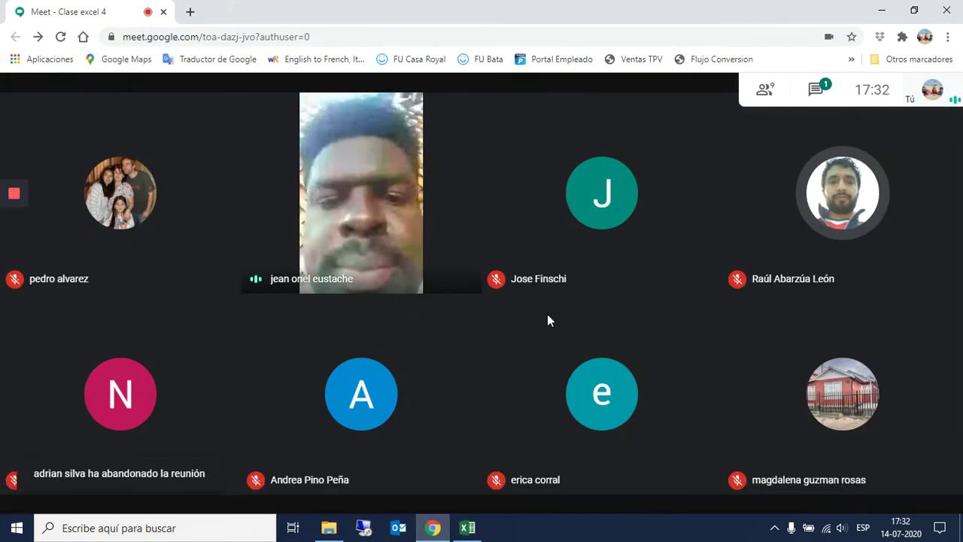
pyautogui.click(869, 486)
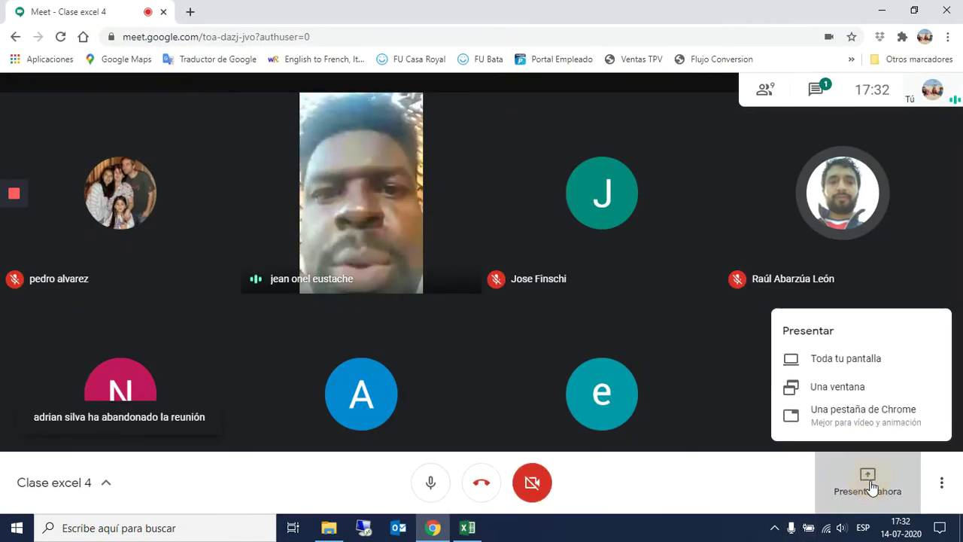
pyautogui.click(851, 387)
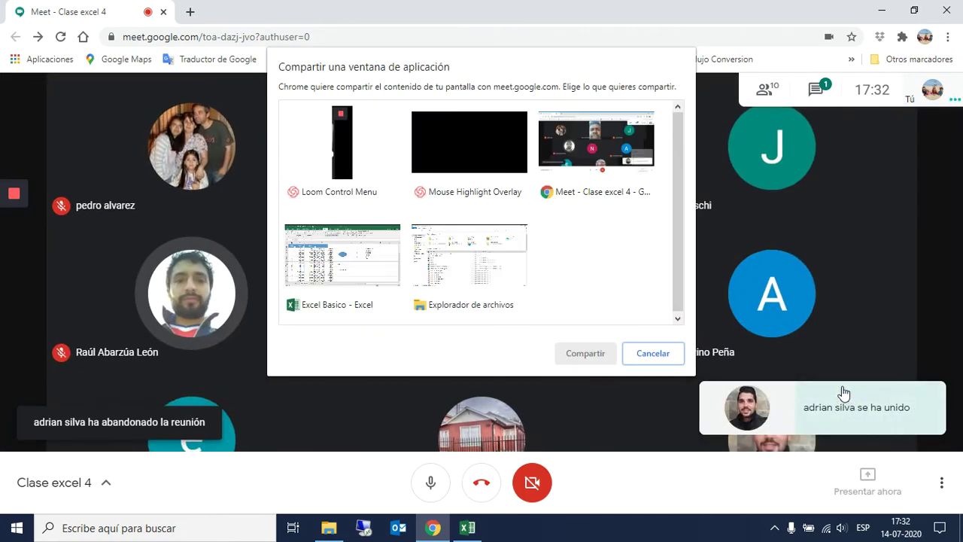
pyautogui.click(359, 260)
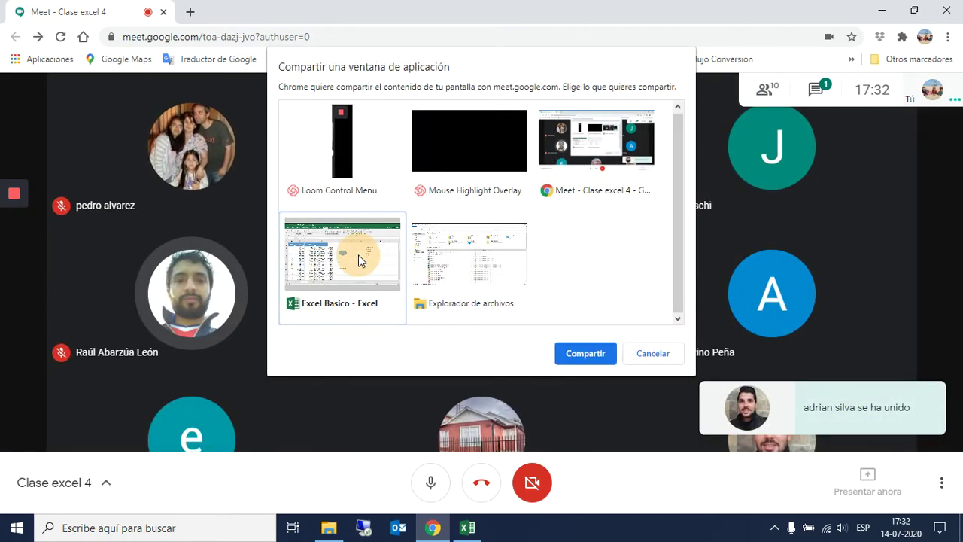
pyautogui.click(584, 352)
# Hide the sharing notice and inspect cells K10, H6 (EXTRAE formula), J8, L10 and K9.
pyautogui.click(635, 492)
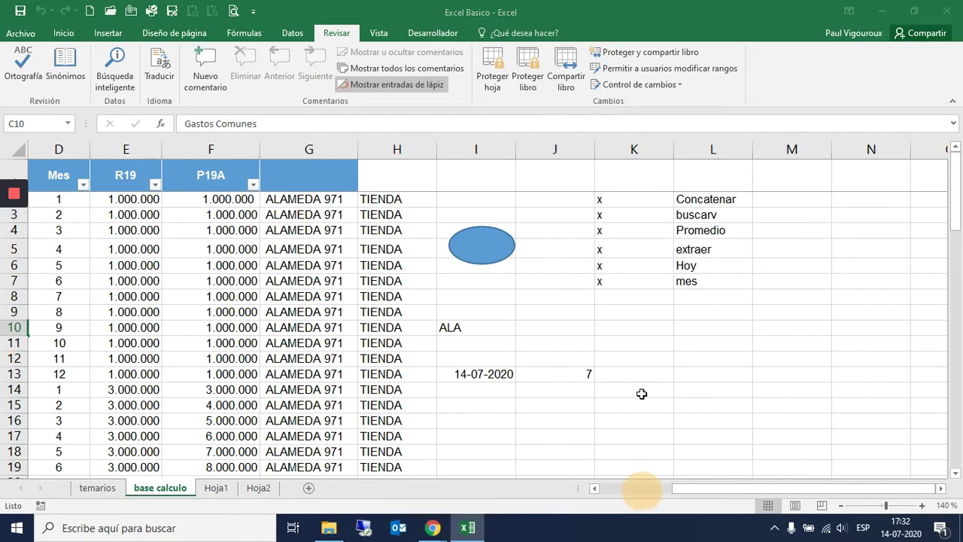
pyautogui.click(644, 328)
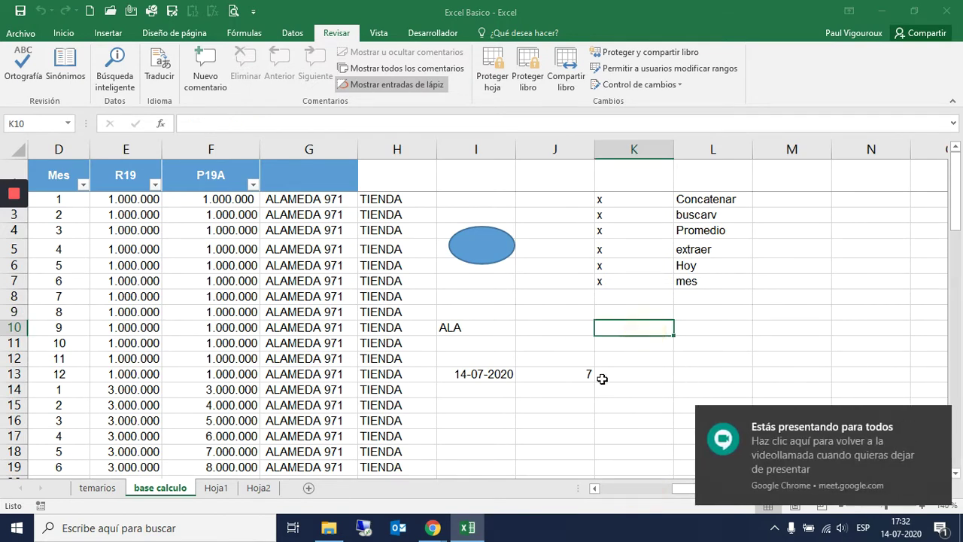
pyautogui.click(385, 269)
pyautogui.click(592, 298)
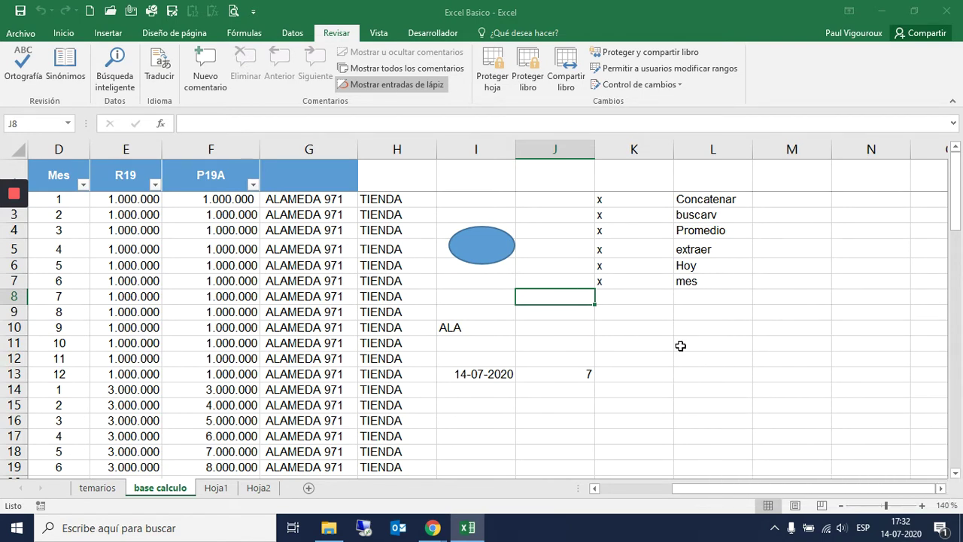
pyautogui.click(711, 329)
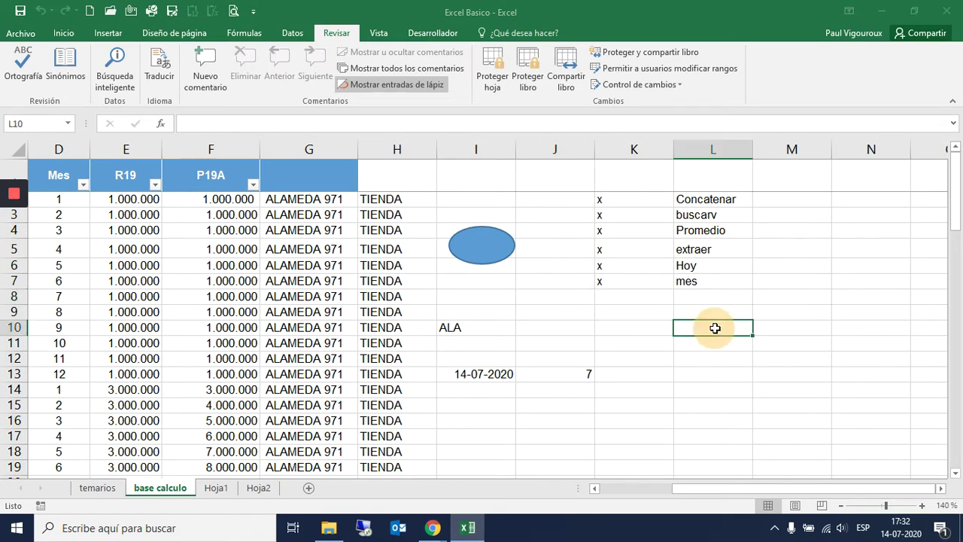
pyautogui.click(616, 312)
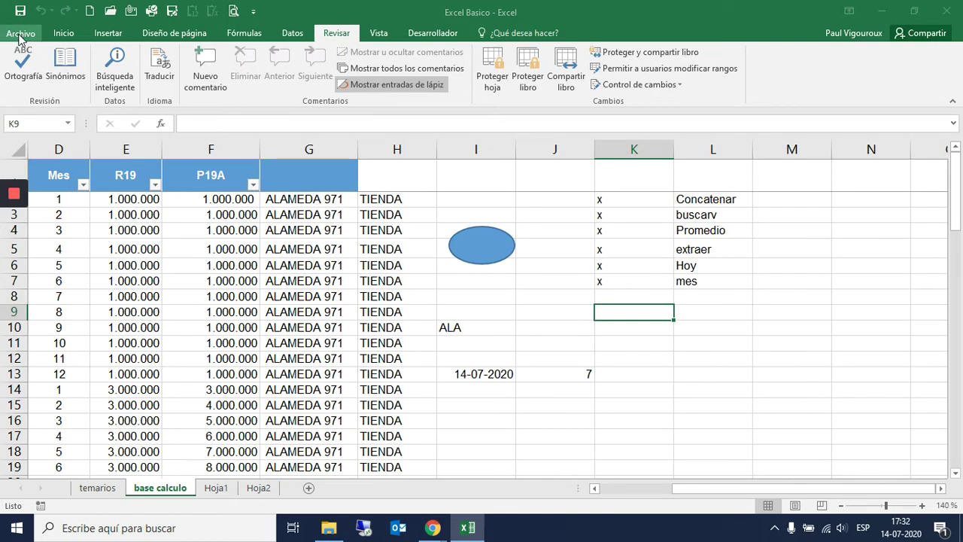
# Check the File info page, return to the sheet and select F8 holding 1000000.
pyautogui.click(20, 34)
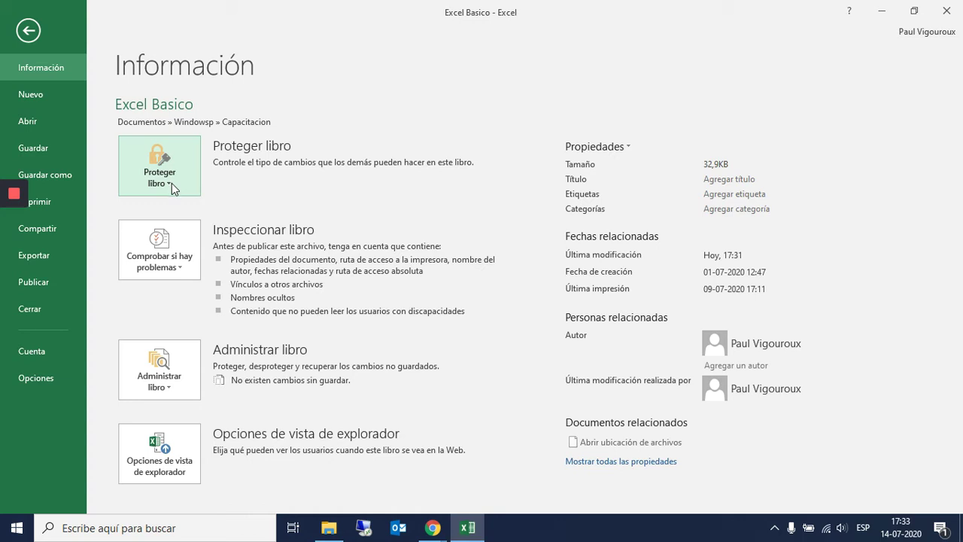
pyautogui.click(29, 30)
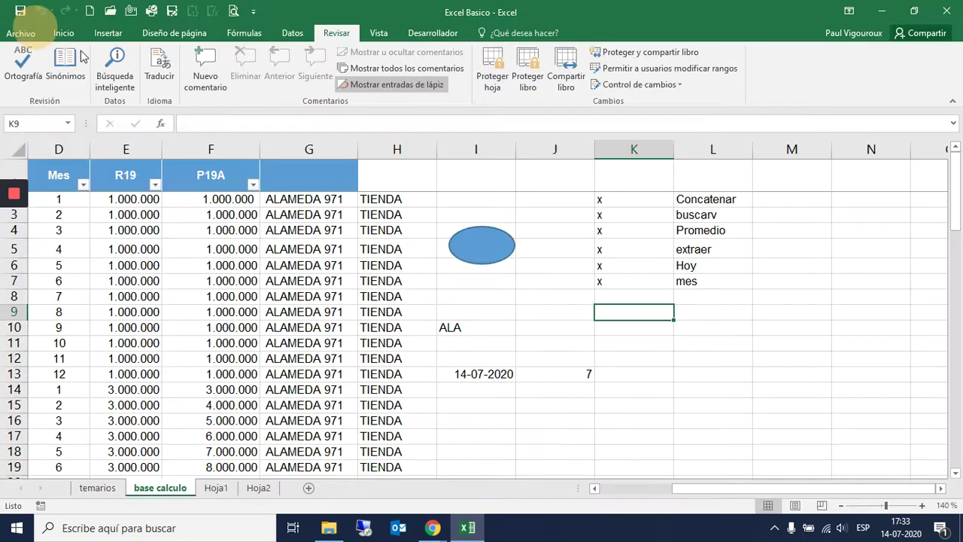
pyautogui.click(236, 295)
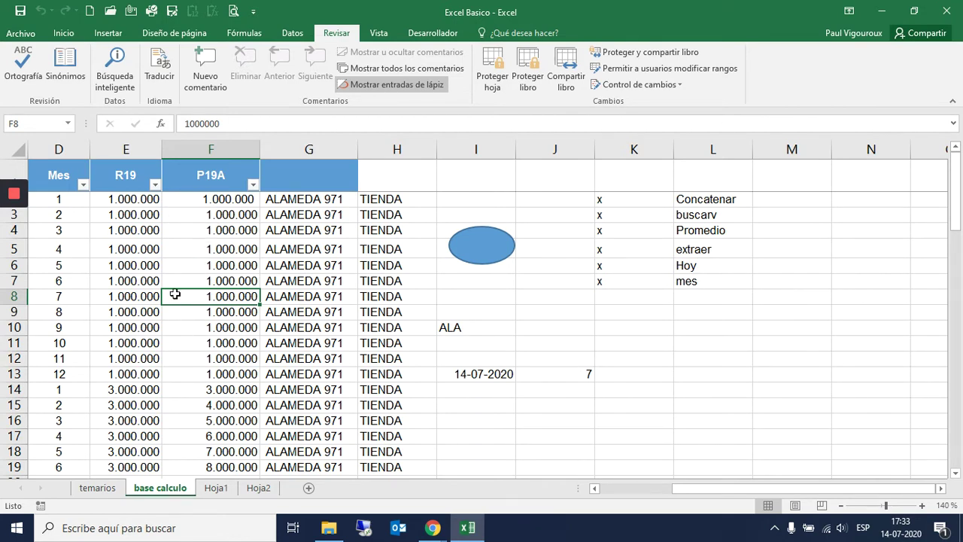
pyautogui.moveTo(720, 486)
pyautogui.mouseDown()
pyautogui.moveTo(644, 490)
pyautogui.moveTo(651, 485)
pyautogui.mouseUp()
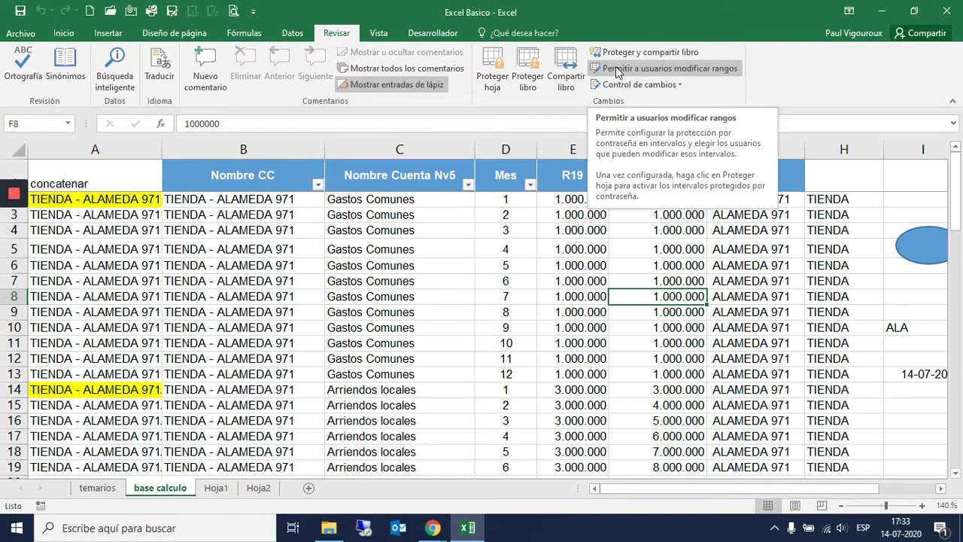
# Define a new editable range Rango1 covering F2:F14 in Permitir a usuarios modificar rangos.
pyautogui.click(697, 67)
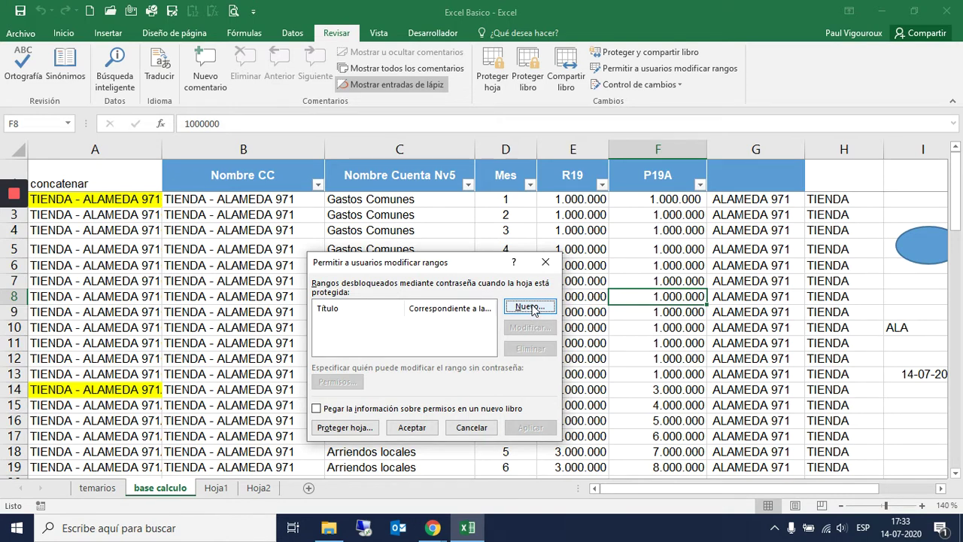
pyautogui.click(530, 307)
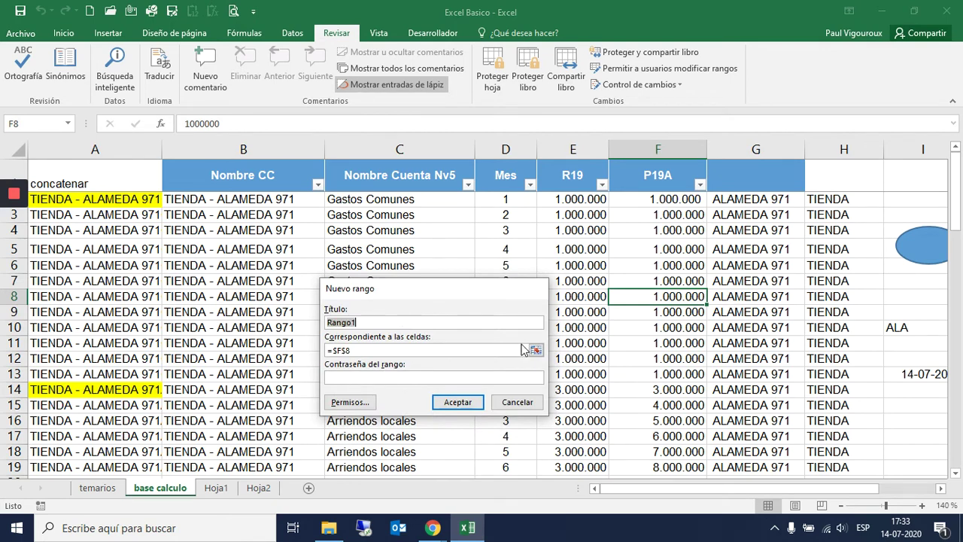
pyautogui.click(535, 350)
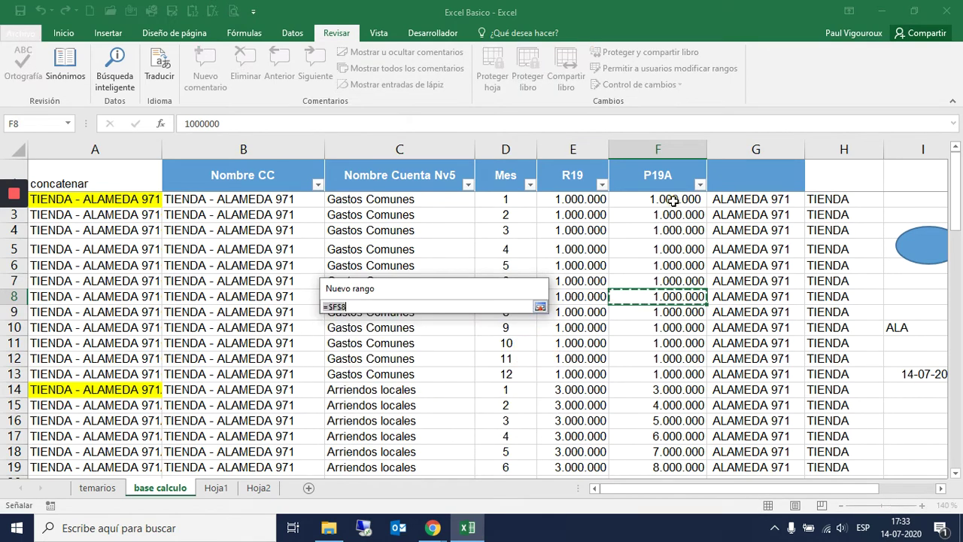
pyautogui.moveTo(673, 199); pyautogui.dragTo(670, 389)
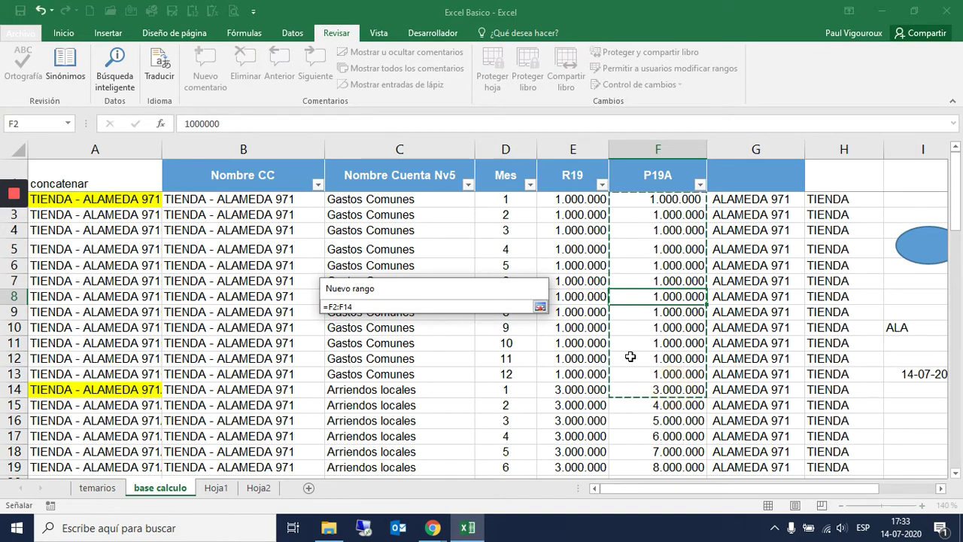
pyautogui.click(541, 307)
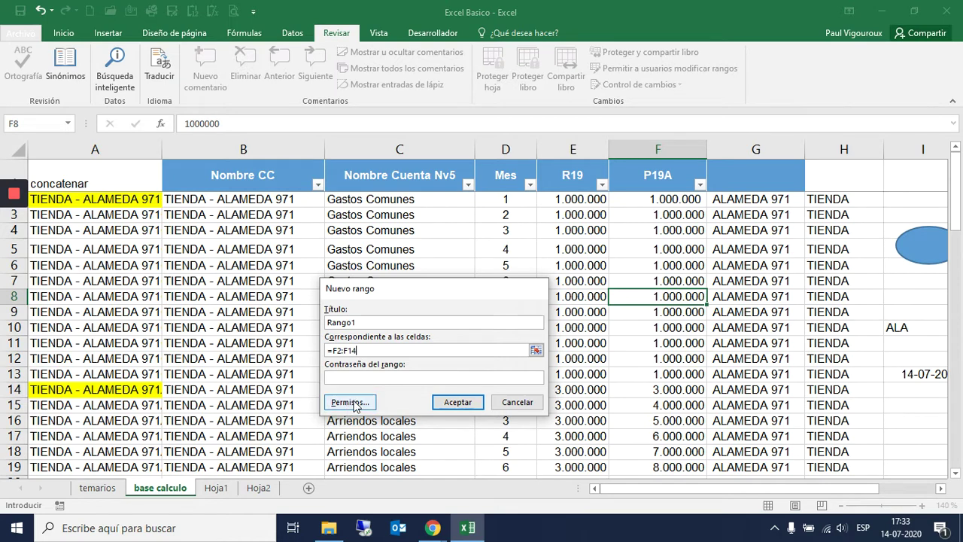
# Give Rango1 a confirmed password, then protect the sheet with a password.
pyautogui.click(357, 404)
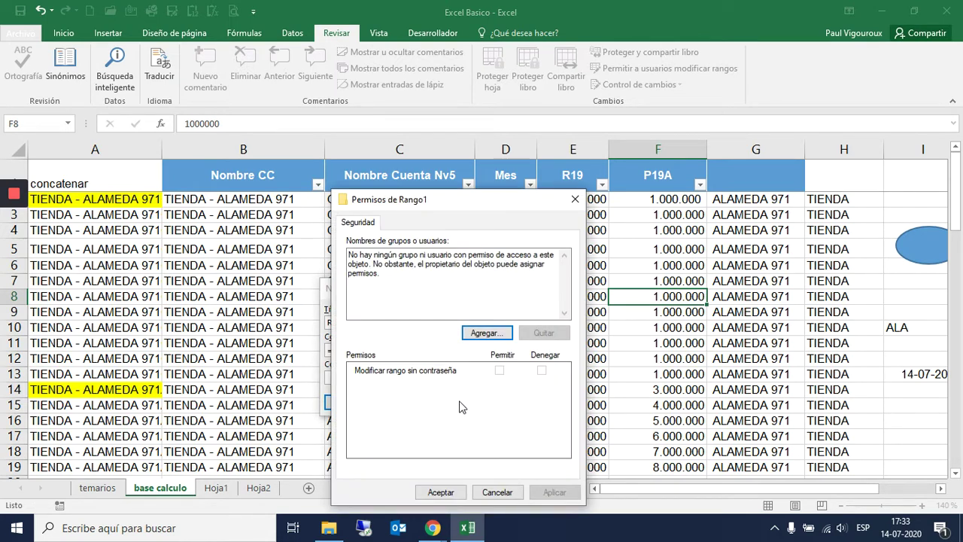
pyautogui.press('Escape')
pyautogui.click(392, 378)
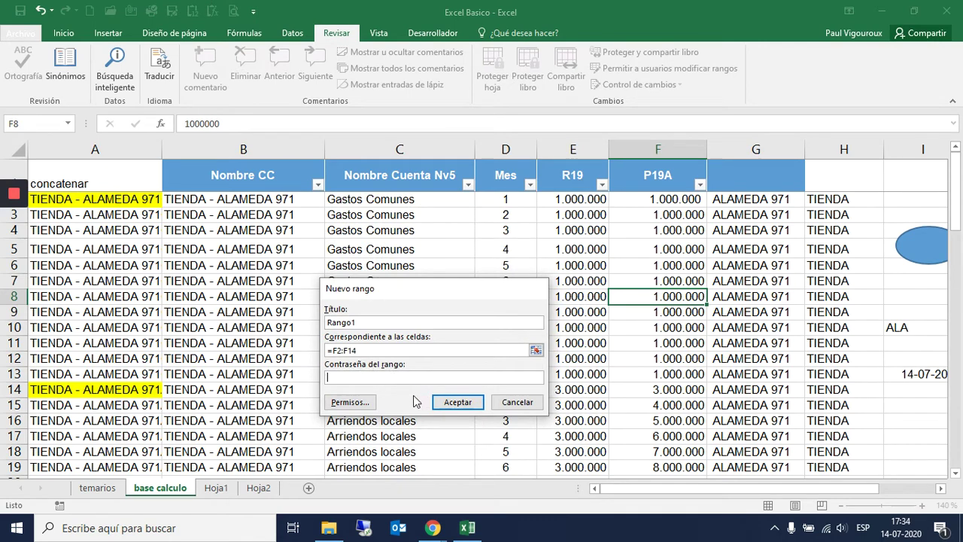
pyautogui.click(457, 405)
pyautogui.write('1')
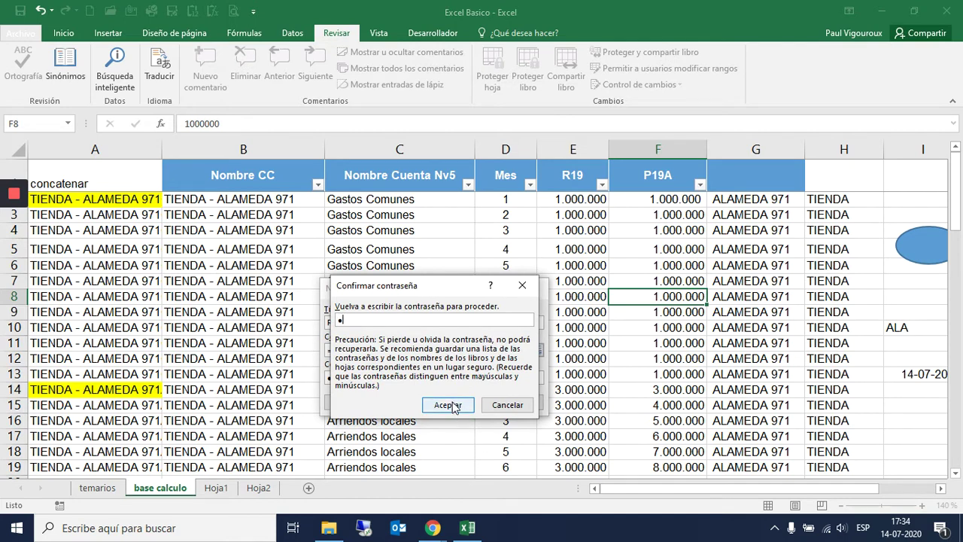
pyautogui.click(448, 405)
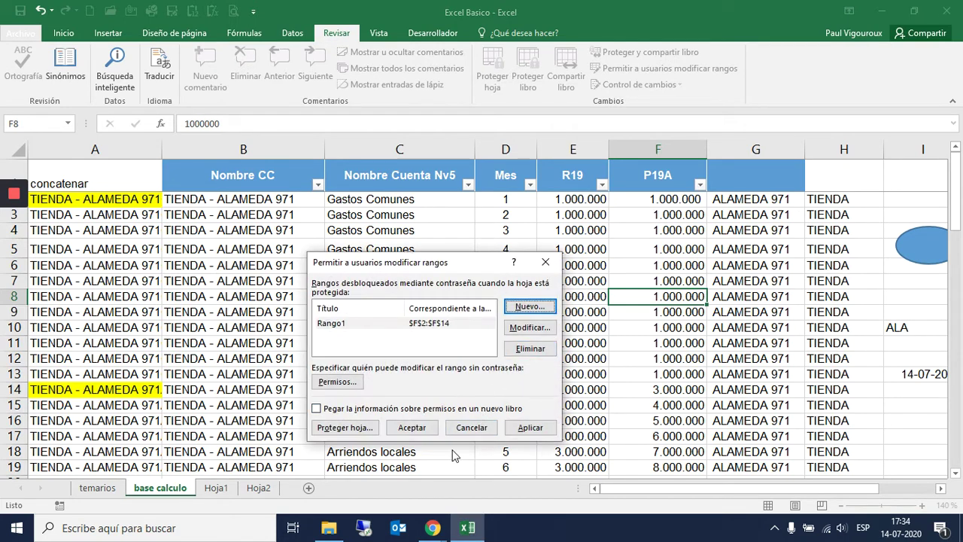
pyautogui.click(345, 427)
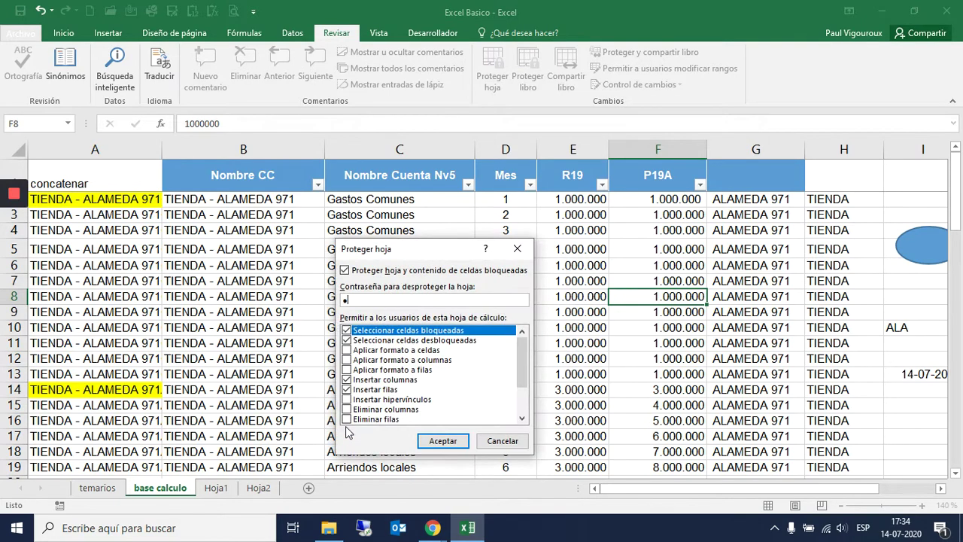
pyautogui.click(445, 441)
# Confirm the sheet-protection password and verify that deleting locked cell C5 is blocked.
pyautogui.write('1')
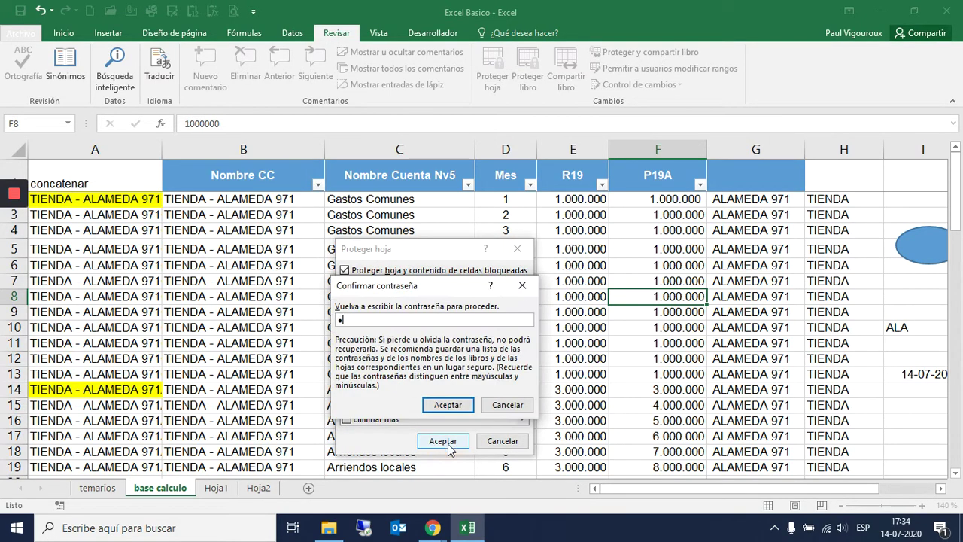
pyautogui.click(448, 405)
pyautogui.click(349, 253)
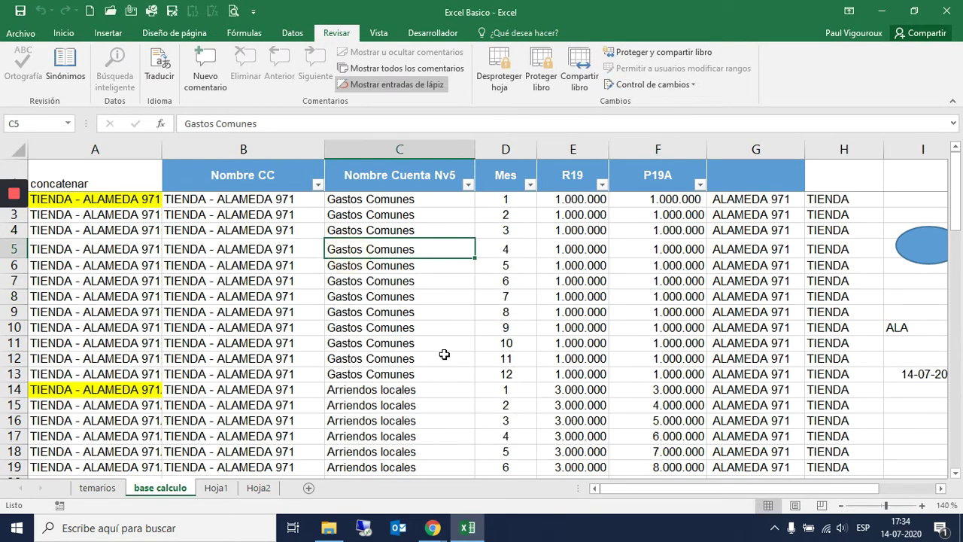
pyautogui.press('Delete')
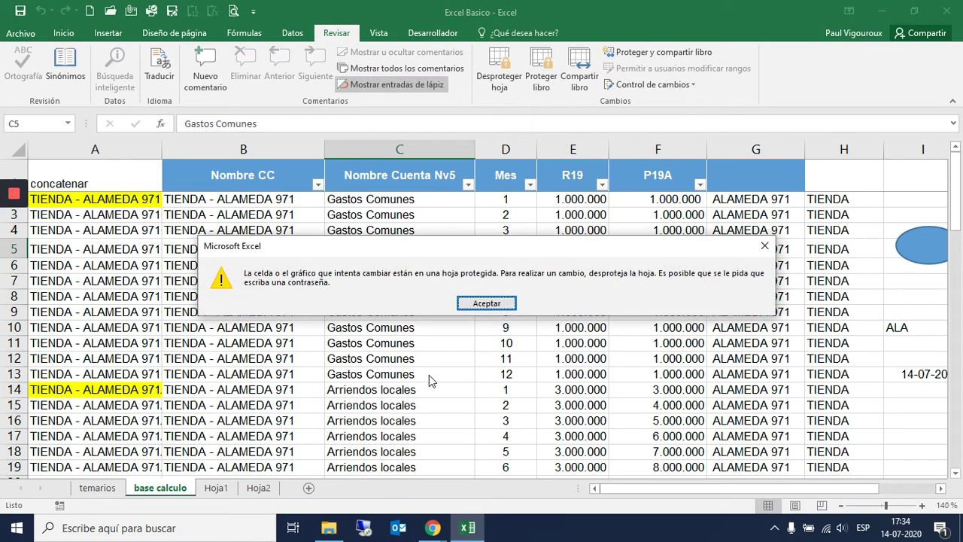
pyautogui.press('Return')
# Try the range password on F5, select F3:F11, and confirm C5 and B4 stay locked.
pyautogui.doubleClick(684, 252)
pyautogui.write('1')
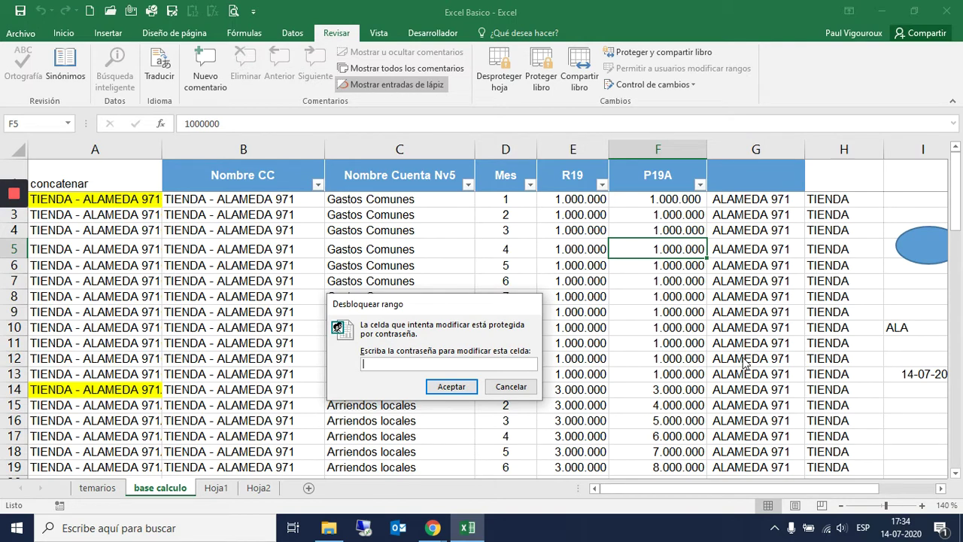
pyautogui.press('Escape')
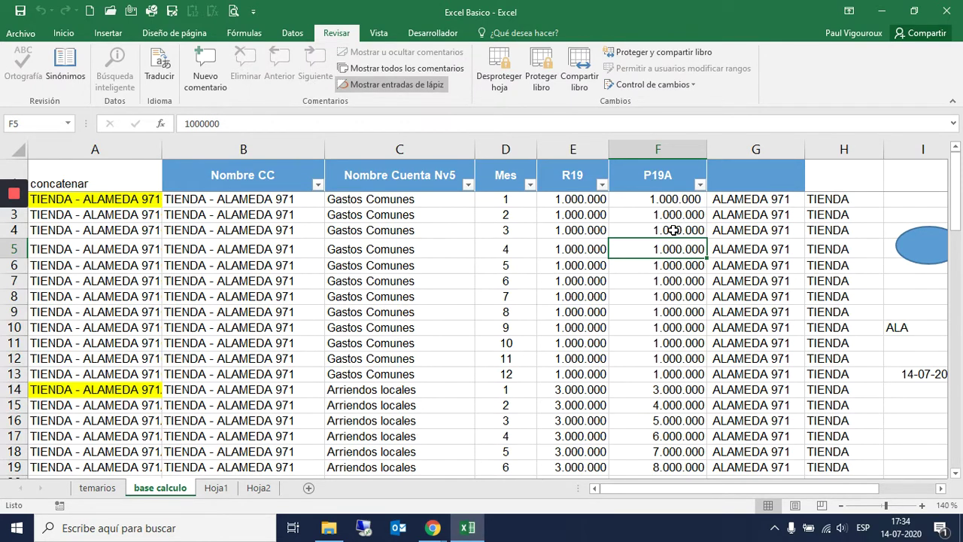
pyautogui.moveTo(668, 217); pyautogui.dragTo(650, 352)
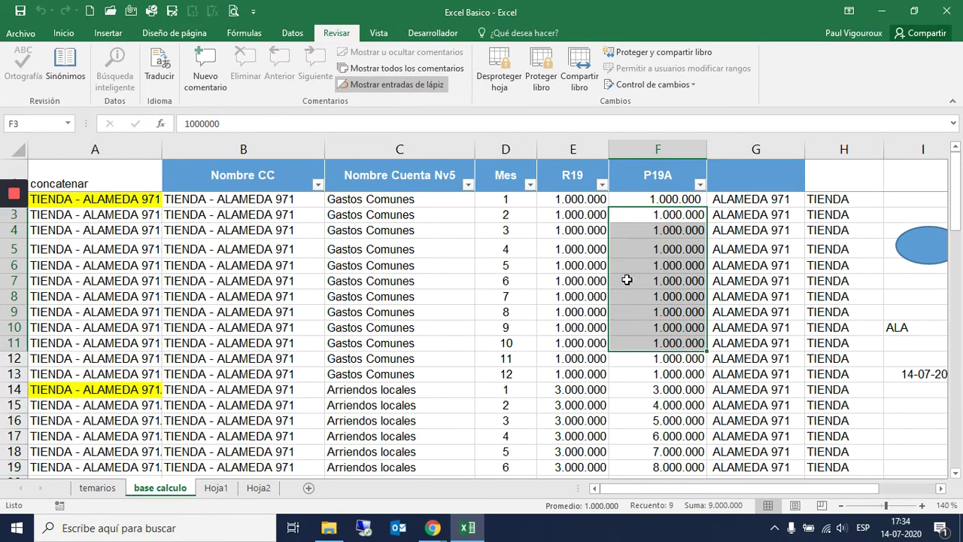
pyautogui.doubleClick(462, 246)
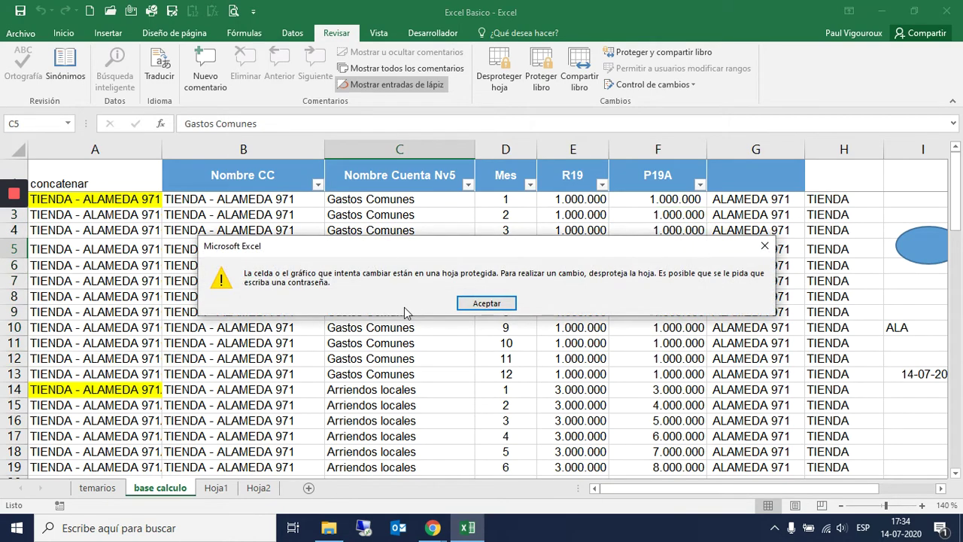
pyautogui.press('Return')
pyautogui.doubleClick(196, 233)
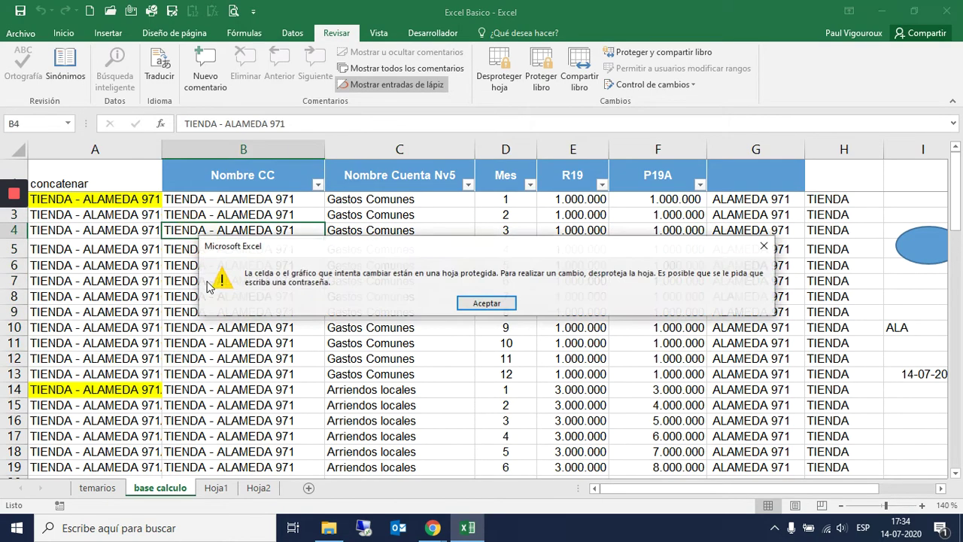
pyautogui.press('Return')
pyautogui.click(675, 215)
# Unlock F3 with the range password and enter 323 in F3 and 32 in F5.
pyautogui.press('F2')
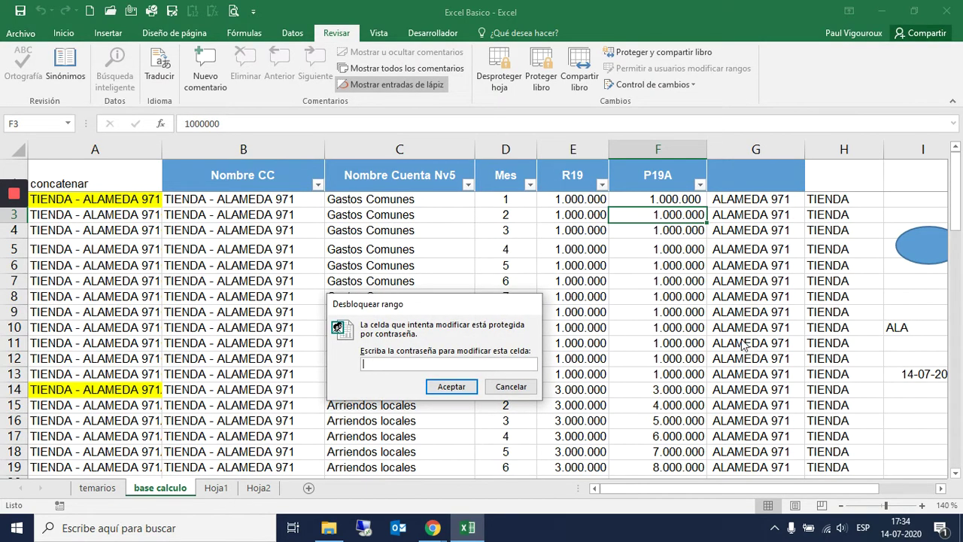
pyautogui.press('Escape')
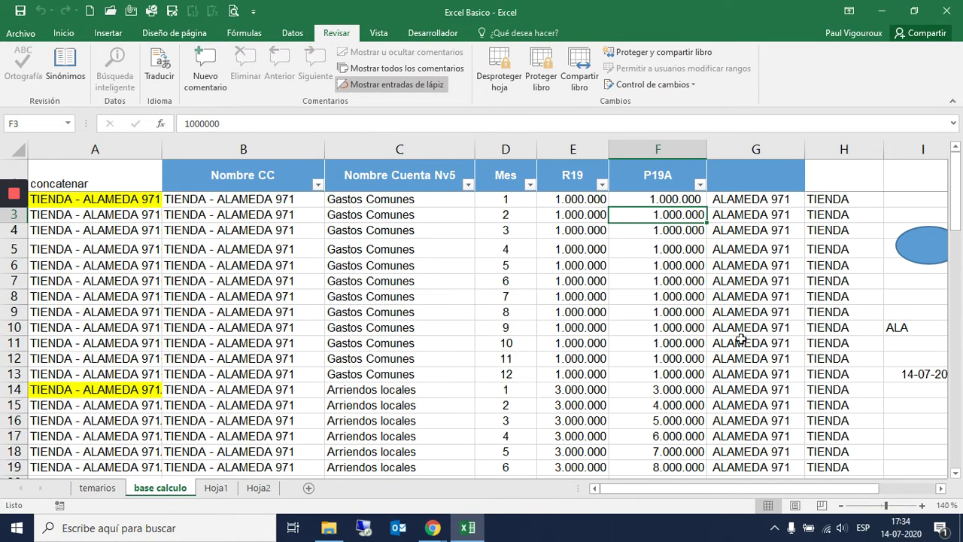
pyautogui.press('Return')
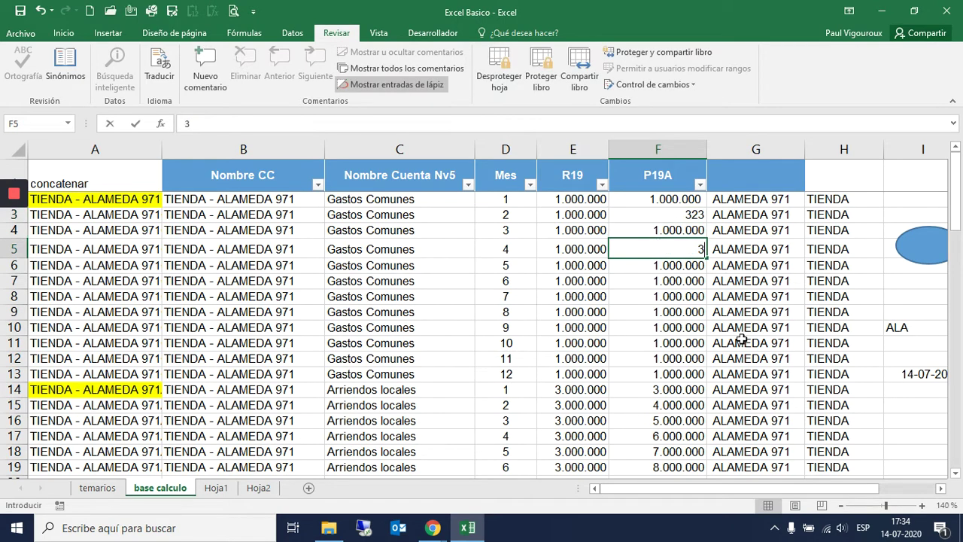
pyautogui.press('Return')
pyautogui.press('Up')
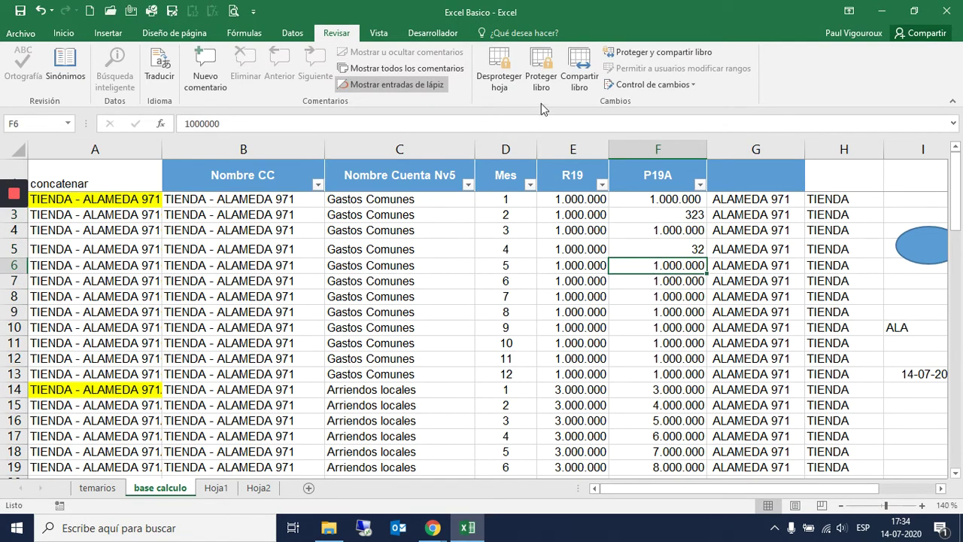
# Unprotect the sheet with its password and undo the F5 and F3 edits.
pyautogui.click(494, 75)
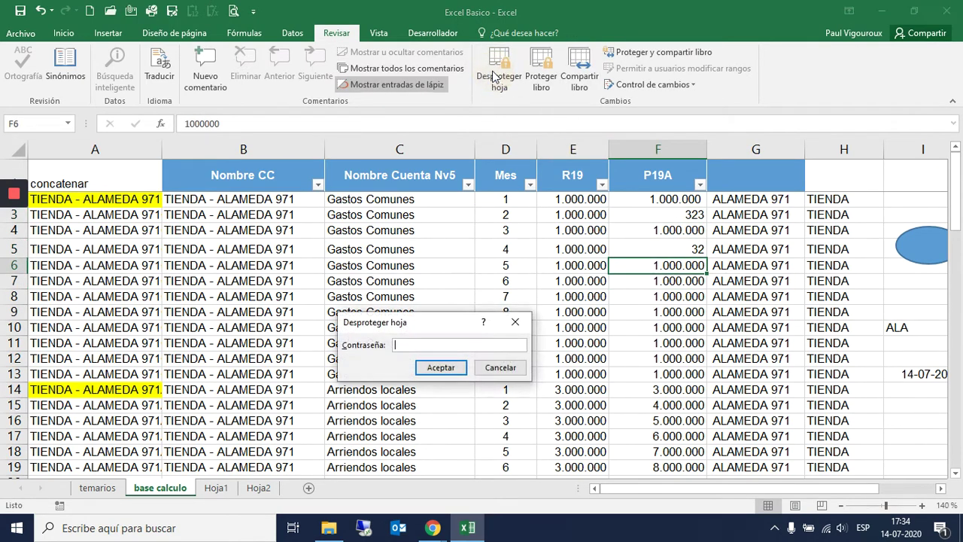
pyautogui.write('1')
pyautogui.click(443, 367)
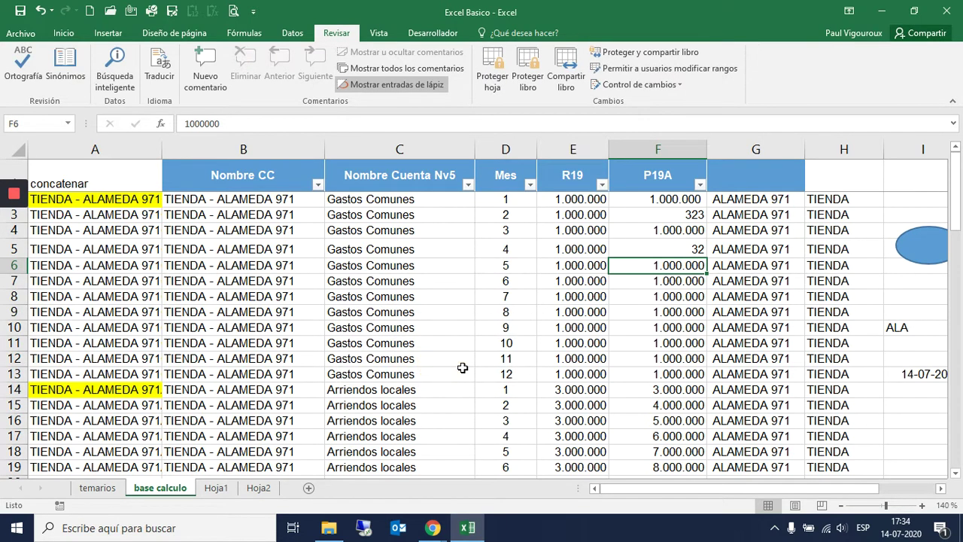
pyautogui.click(40, 11)
pyautogui.click(40, 10)
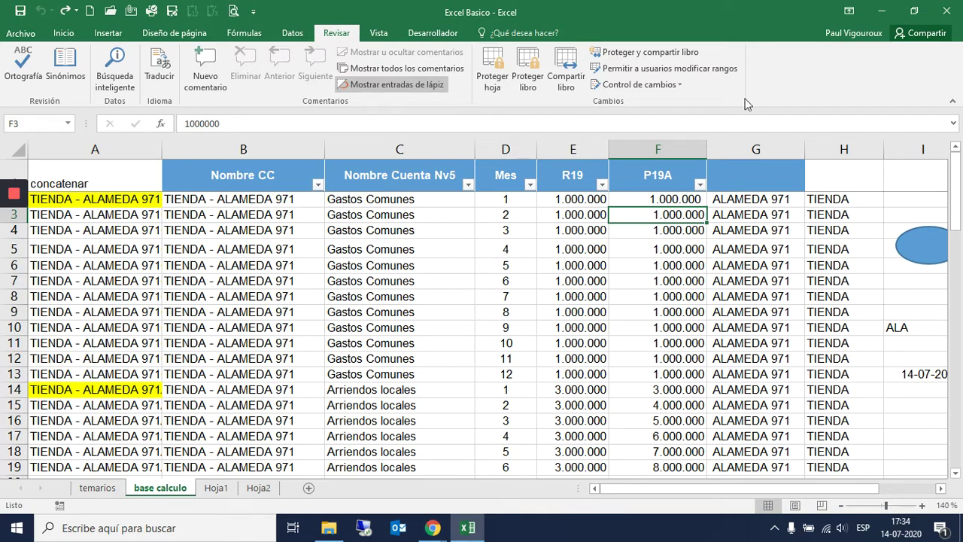
# Delete the old Rango1 and redefine the editable range as F2:F49.
pyautogui.click(669, 69)
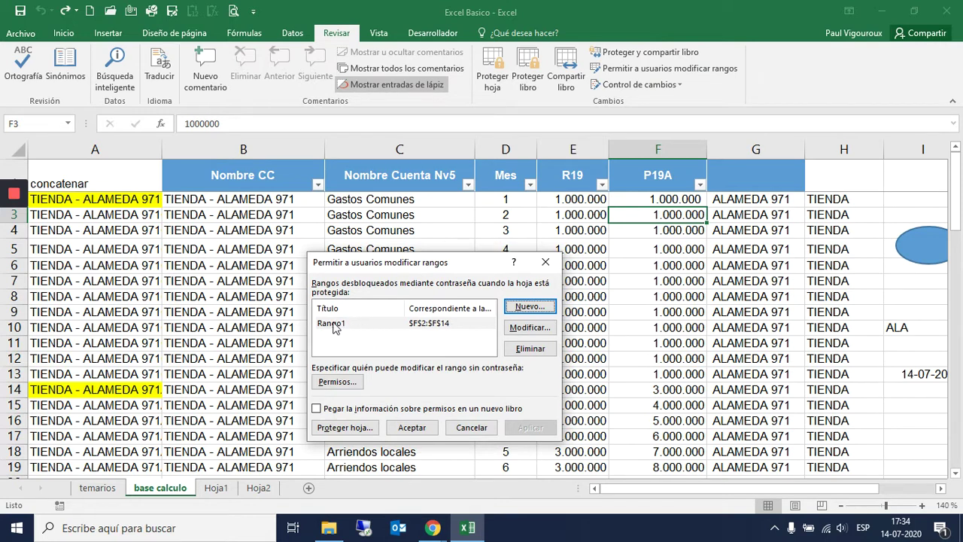
pyautogui.click(530, 348)
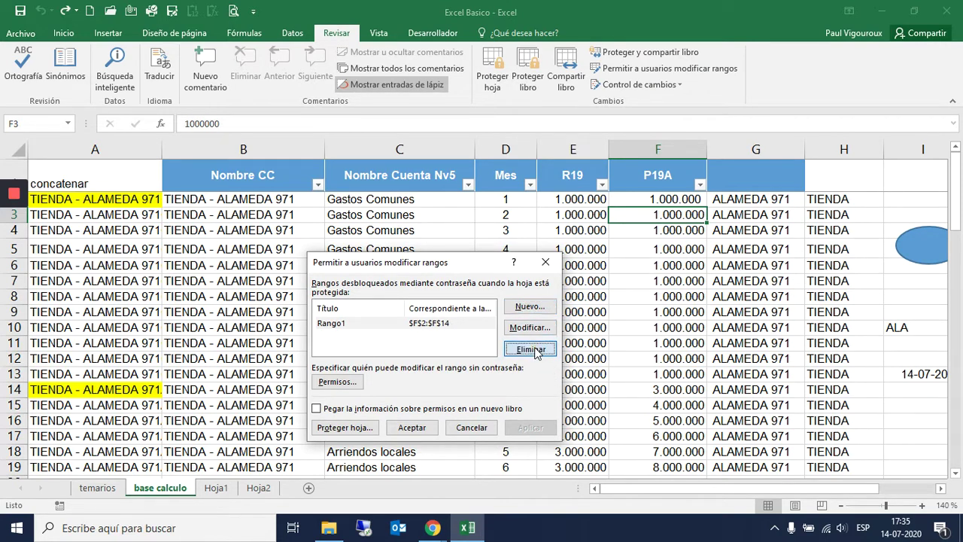
pyautogui.click(532, 309)
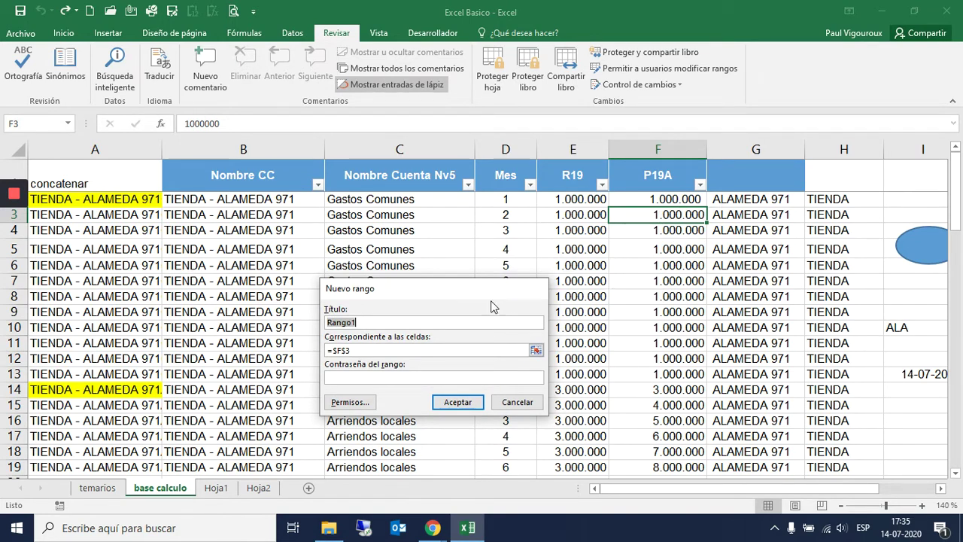
pyautogui.click(535, 350)
pyautogui.click(667, 199)
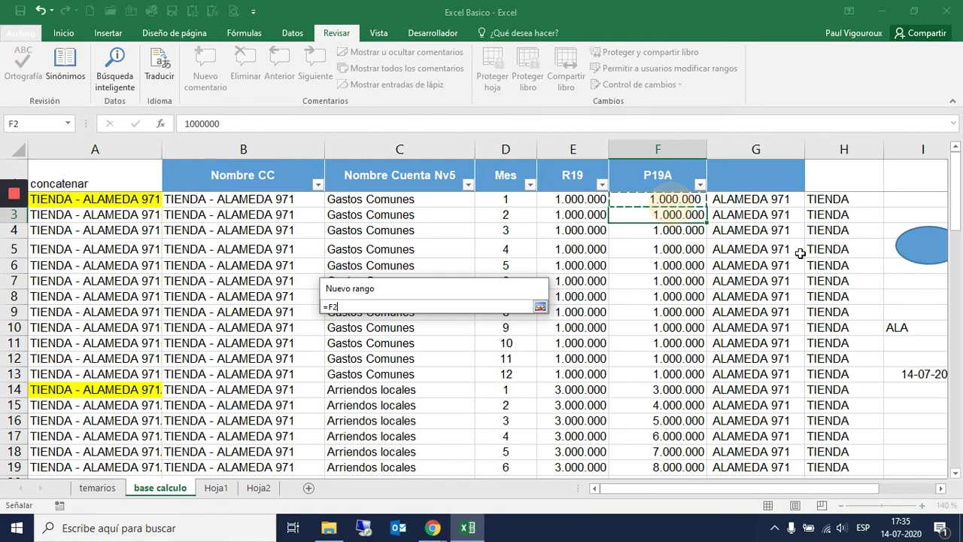
pyautogui.hotkey('ctrl', 'shift', 'Down')
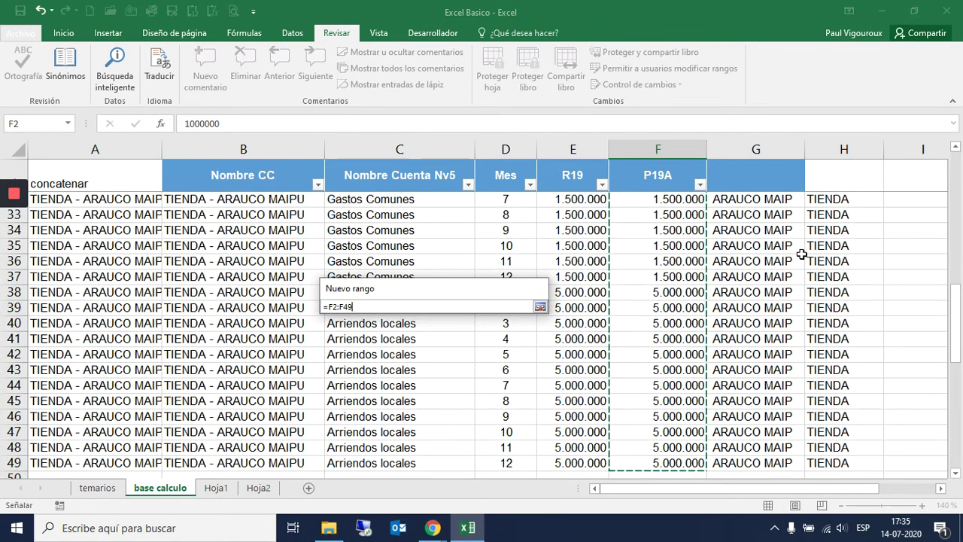
pyautogui.click(539, 307)
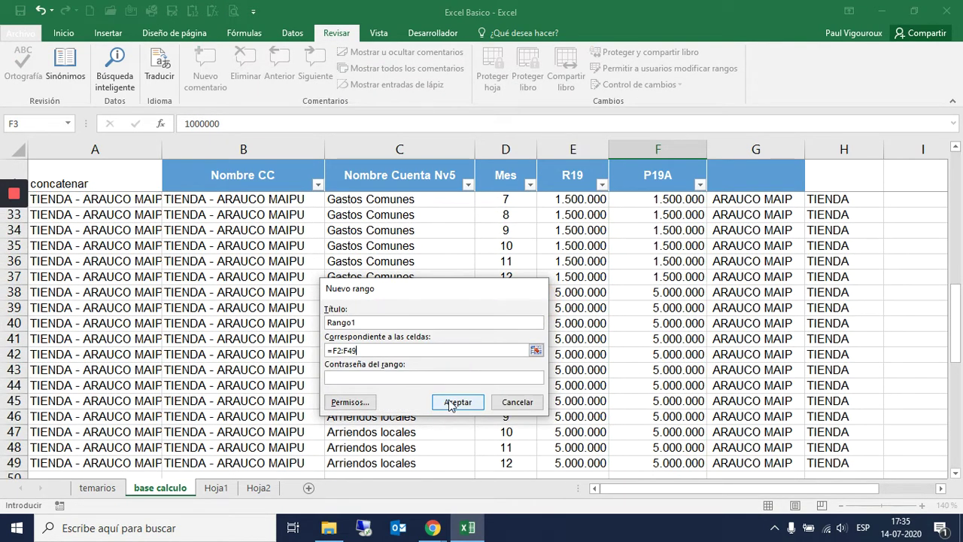
pyautogui.click(451, 404)
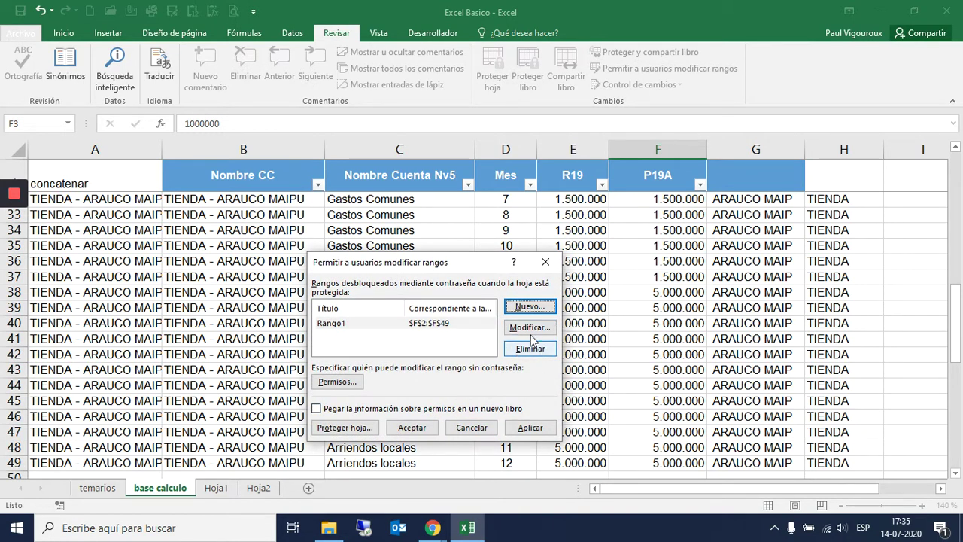
# Add a new editable range Rango2 covering E2:E49.
pyautogui.click(529, 306)
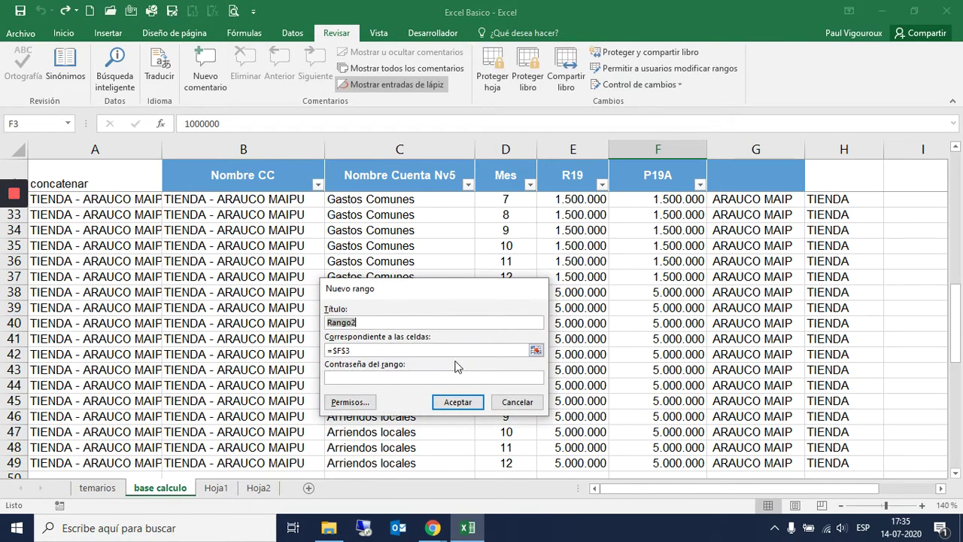
pyautogui.click(536, 351)
pyautogui.click(577, 200)
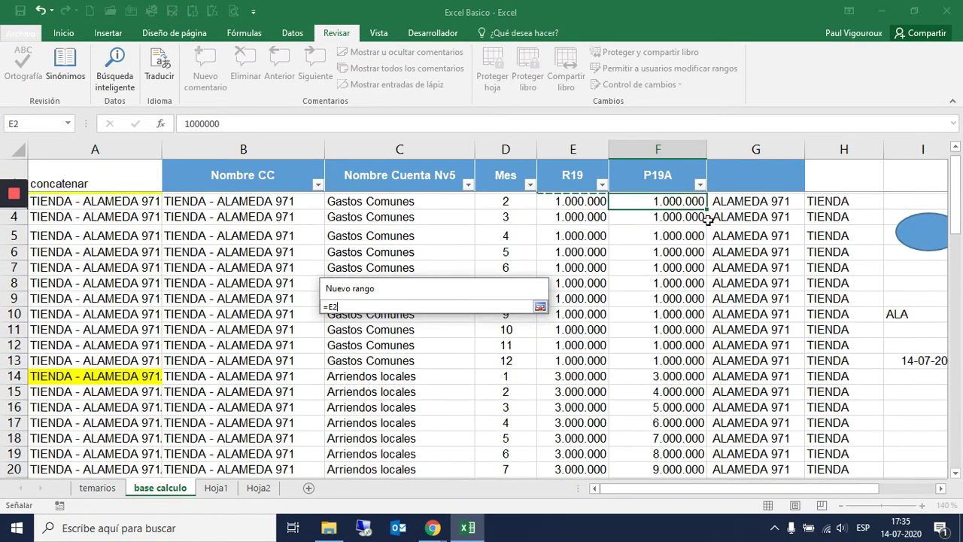
pyautogui.hotkey('ctrl', 'shift', 'Down')
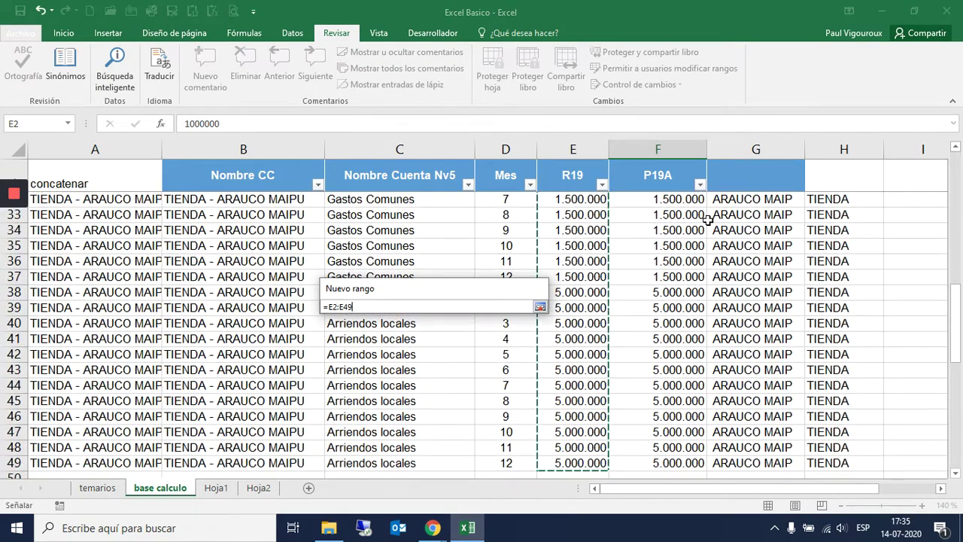
pyautogui.click(540, 307)
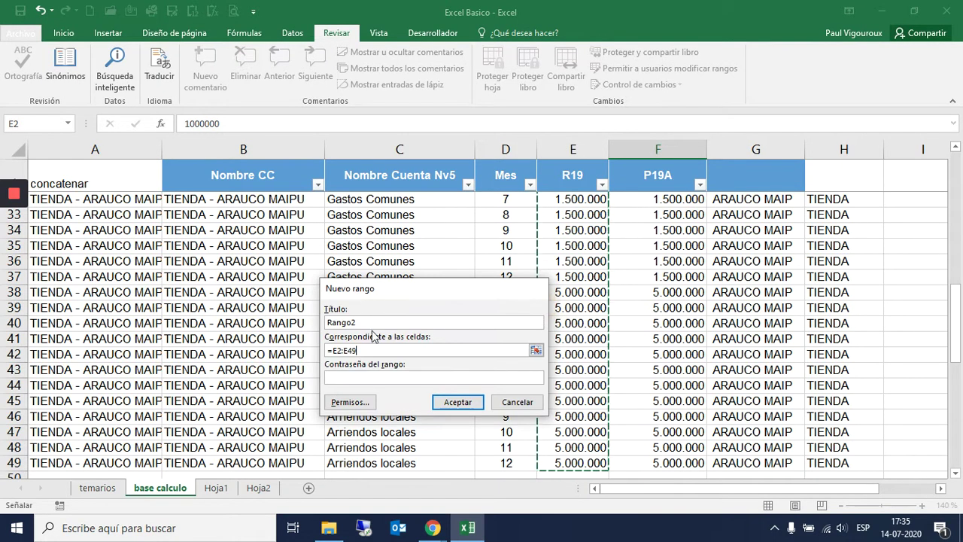
pyautogui.click(456, 401)
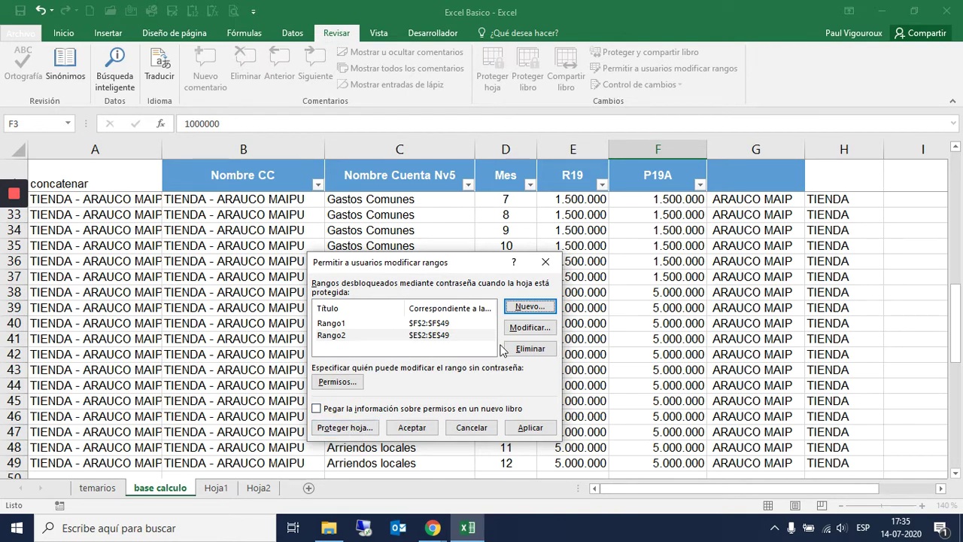
# Review the Modificar settings of Rango1 and Rango2, closing each without changes.
pyautogui.click(435, 323)
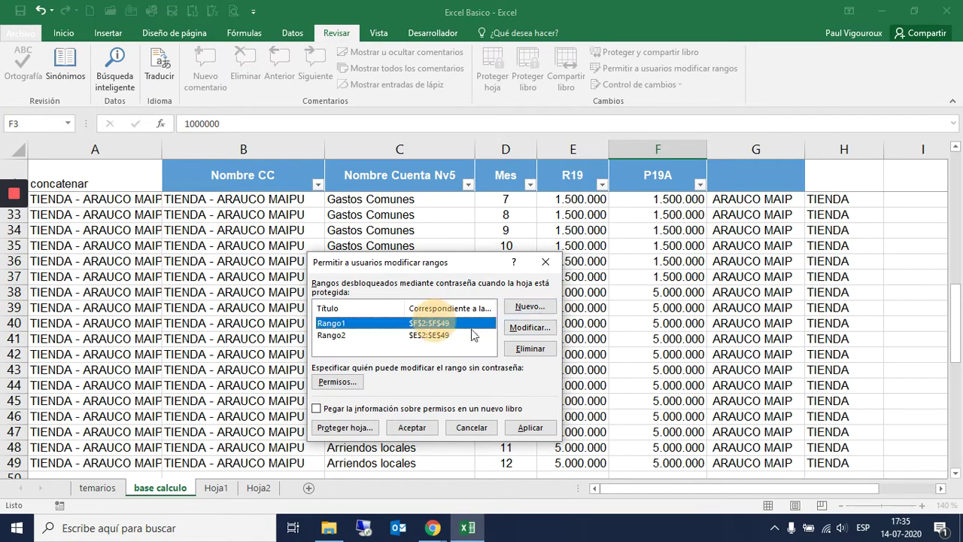
pyautogui.click(529, 327)
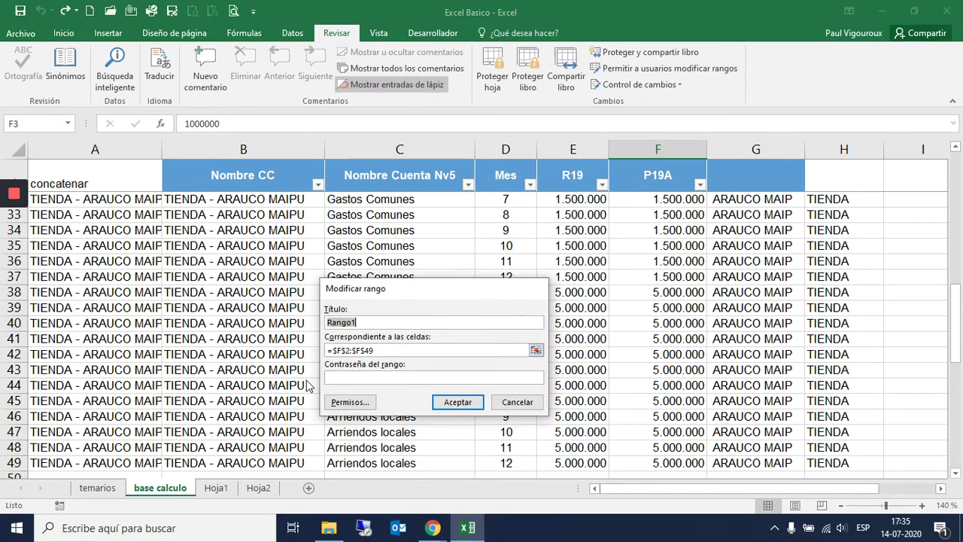
pyautogui.click(517, 401)
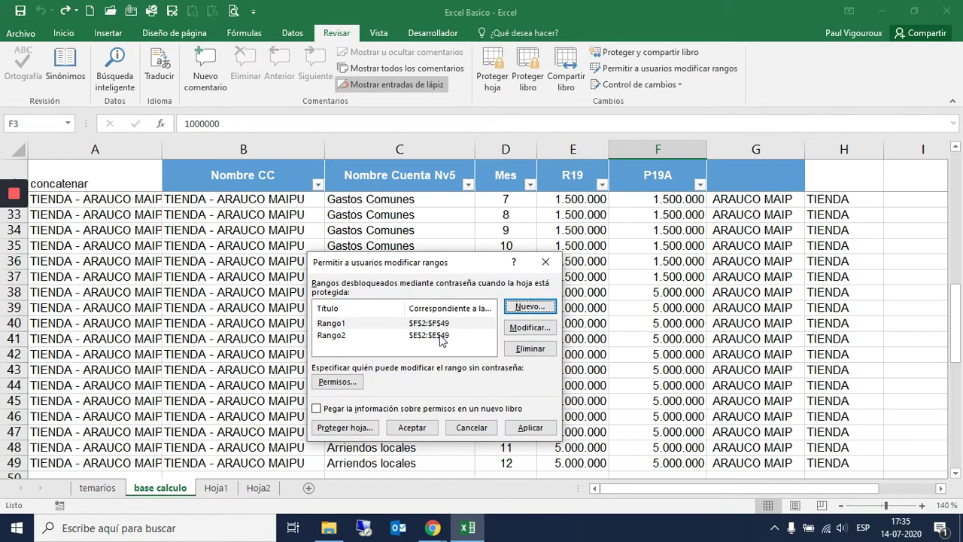
pyautogui.click(440, 335)
pyautogui.click(530, 327)
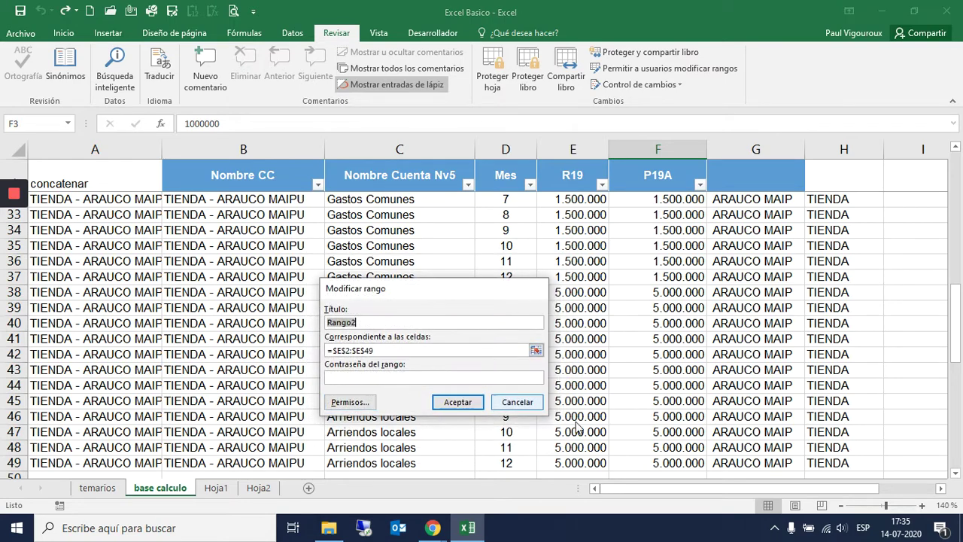
pyautogui.click(517, 402)
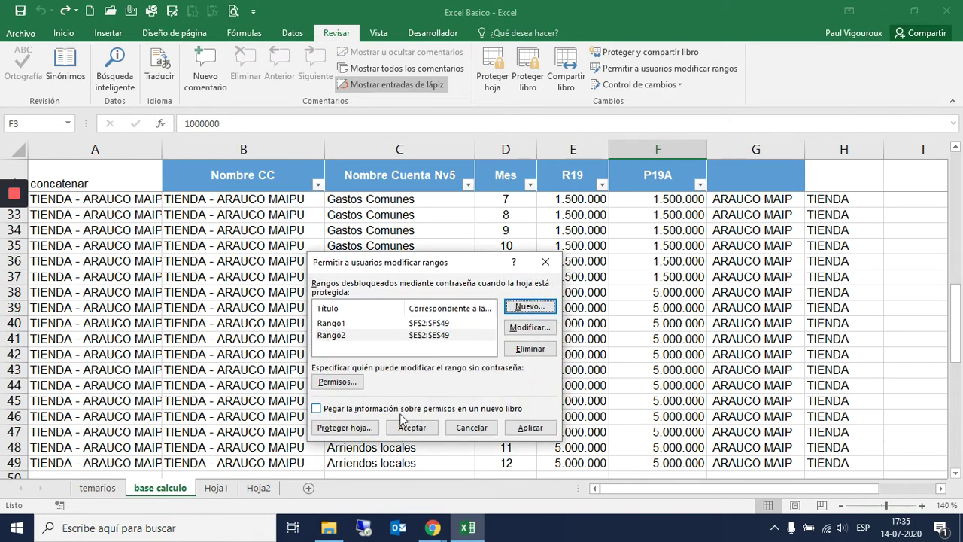
# Protect the sheet with a password, entering it and confirming it.
pyautogui.click(344, 428)
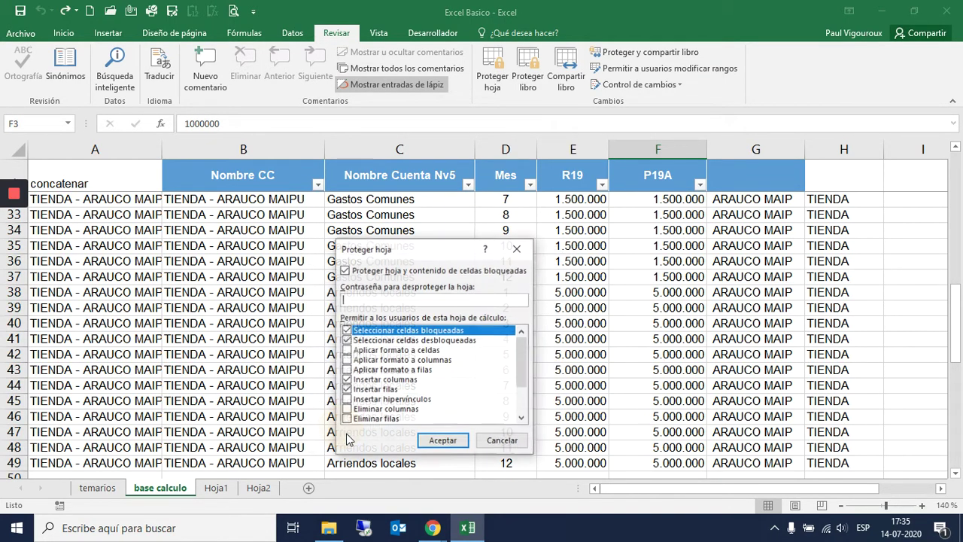
pyautogui.write('1')
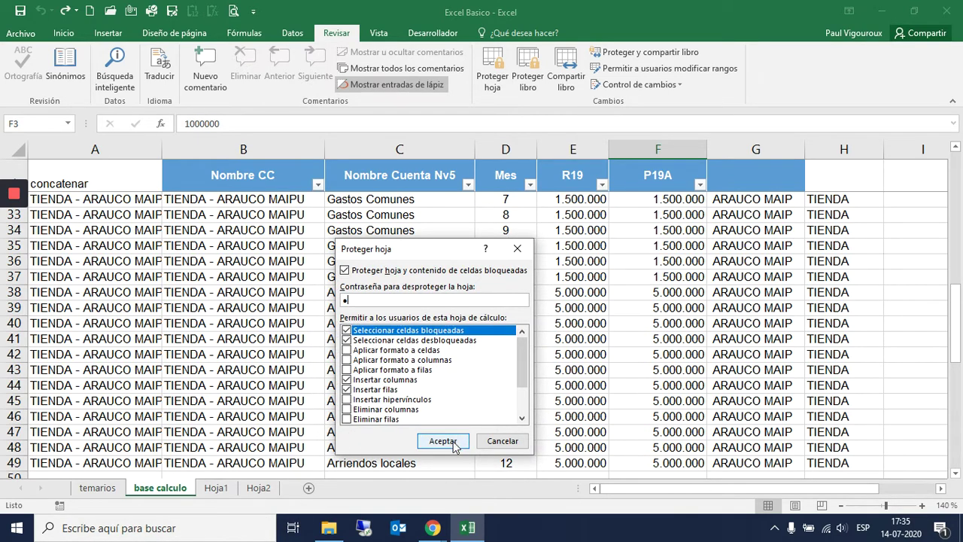
pyautogui.click(450, 441)
pyautogui.write('1')
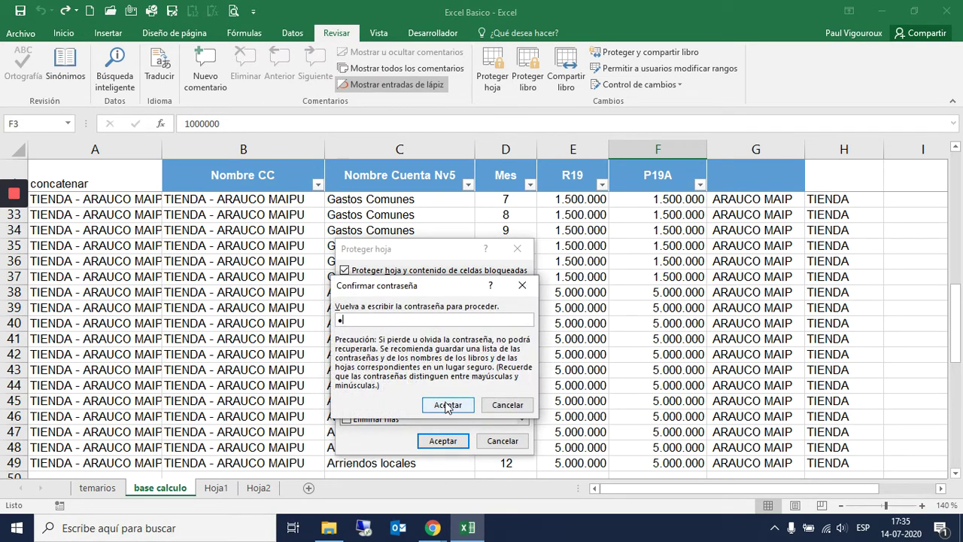
pyautogui.click(450, 409)
# Enter test text 'wer' in E35 and 'rwe' in E34, then try editing a locked cell.
pyautogui.click(575, 248)
pyautogui.write('wer')
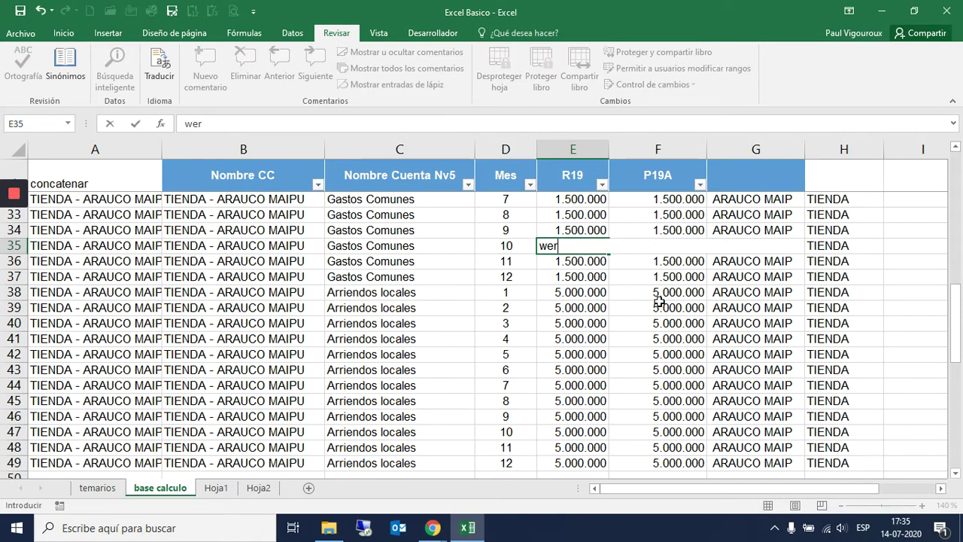
pyautogui.press('Return')
pyautogui.press('Up')
pyautogui.press('Up')
pyautogui.write('rwe')
pyautogui.press('Left')
pyautogui.press('Left')
pyautogui.press('Left')
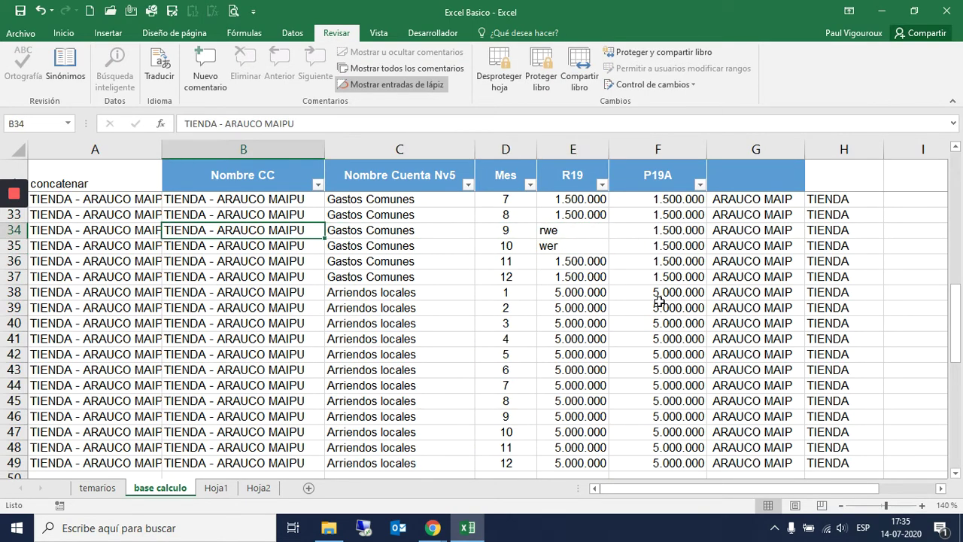
pyautogui.write('r')
pyautogui.press('Return')
pyautogui.press('Right')
pyautogui.press('Right')
pyautogui.press('Right')
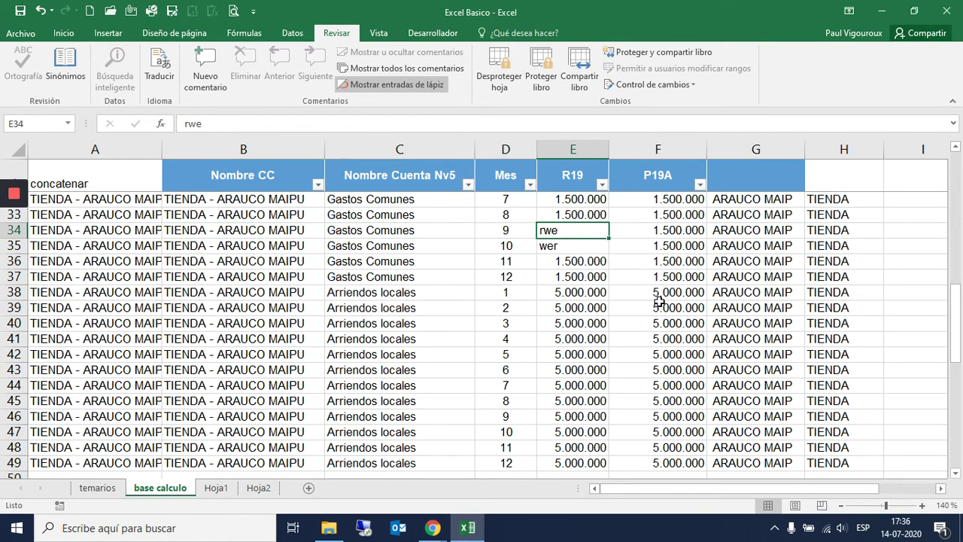
# Undo the test entries and clear the values in E33:E49 and F33:F49.
pyautogui.hotkey('ctrl', 'z')
pyautogui.hotkey('ctrl', 'z')
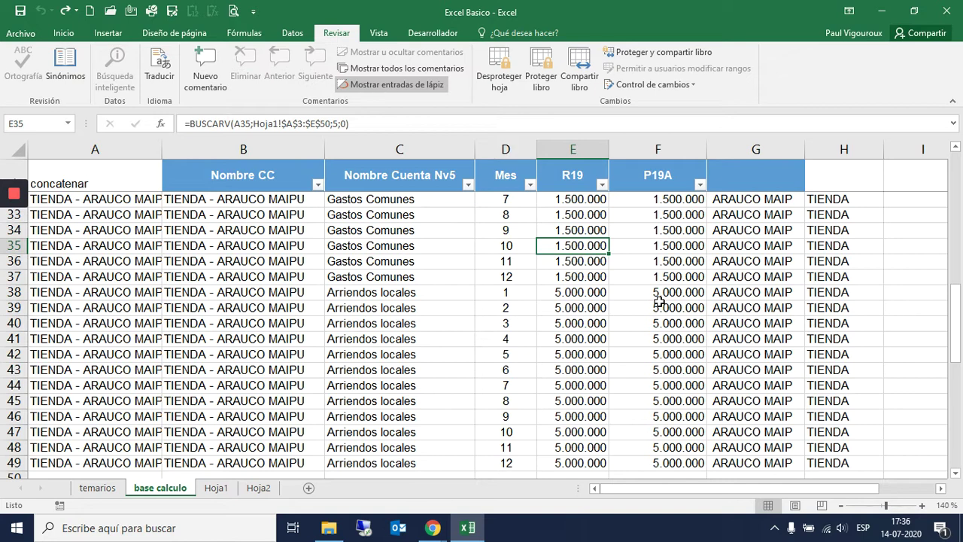
pyautogui.press('Up')
pyautogui.press('Up')
pyautogui.hotkey('shift', 'Down')
pyautogui.hotkey('shift', 'Down')
pyautogui.hotkey('shift', 'Down')
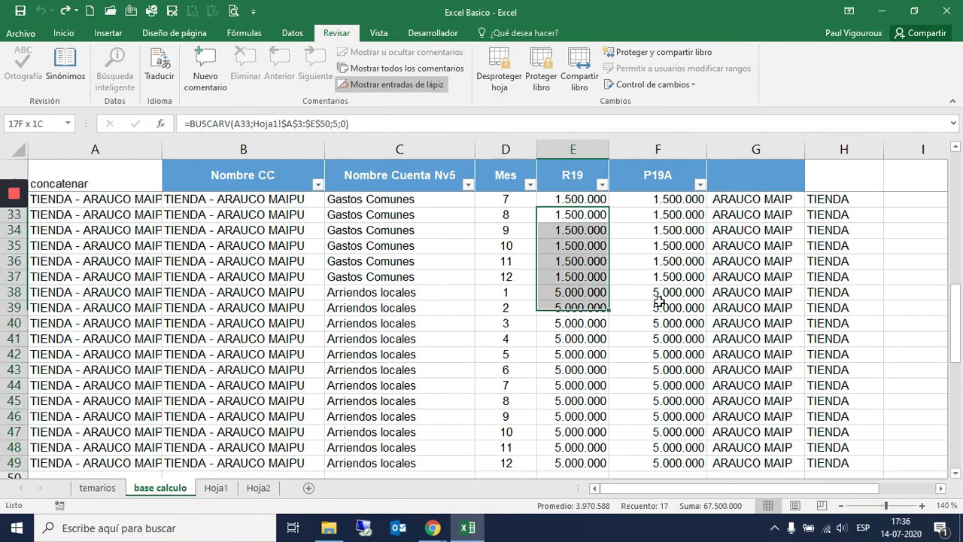
pyautogui.hotkey('shift', 'Down')
pyautogui.hotkey('shift', 'Down')
pyautogui.hotkey('shift', 'Down')
pyautogui.press('Delete')
pyautogui.press('Right')
pyautogui.press('Right')
pyautogui.press('Left')
pyautogui.hotkey('ctrl', 'shift', 'Down')
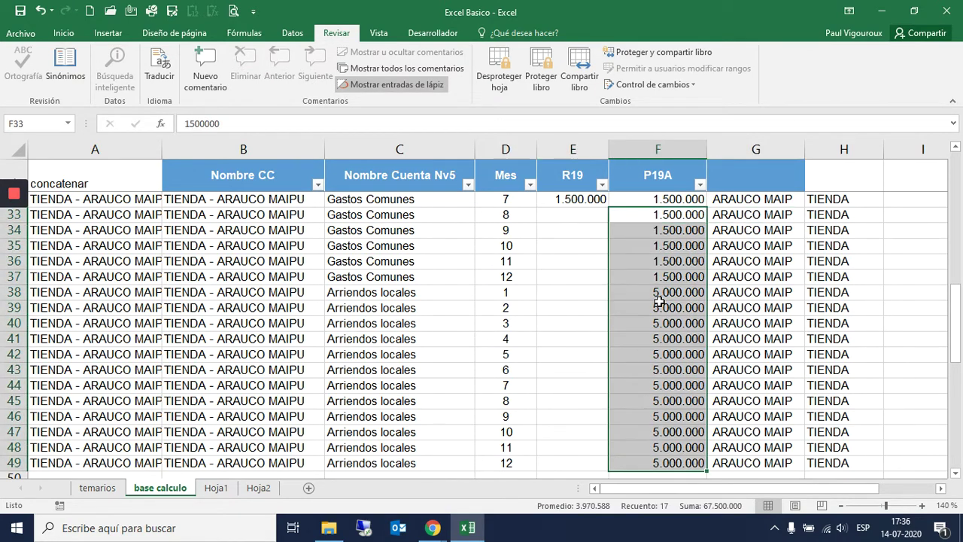
pyautogui.press('Delete')
# Attempt to clear the locked cells C33:C49, dismiss the protection warning, and undo the clearing.
pyautogui.press('Left')
pyautogui.press('Left')
pyautogui.press('Left')
pyautogui.hotkey('ctrl', 'shift', 'Down')
pyautogui.press('Delete')
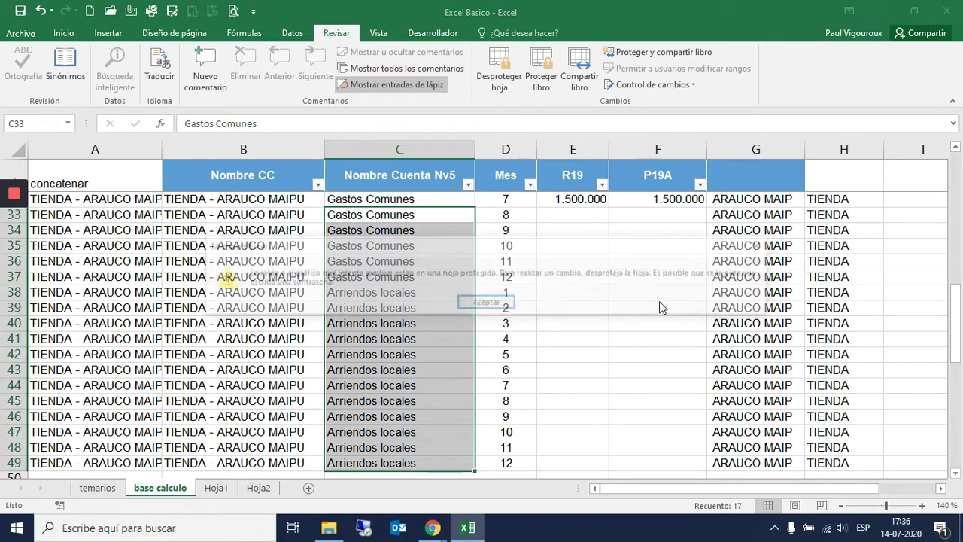
pyautogui.press('Return')
pyautogui.press('Right')
pyautogui.press('Right')
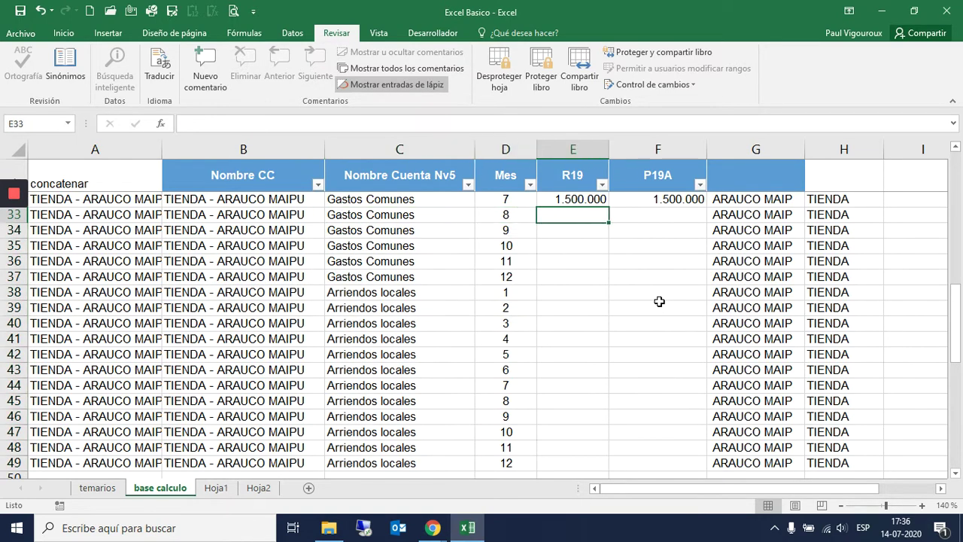
pyautogui.hotkey('ctrl', 'z')
pyautogui.hotkey('ctrl', 'z')
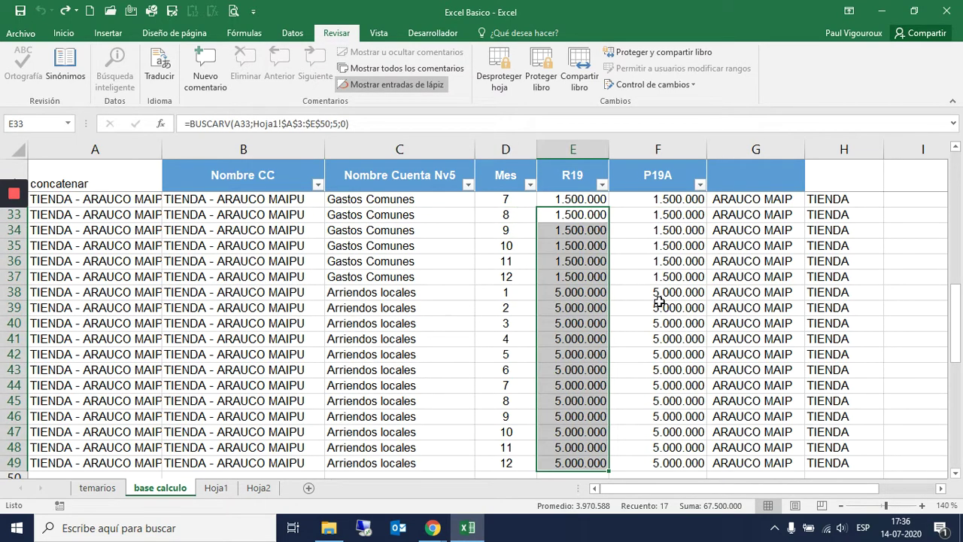
# Unprotect the sheet from the Revisar tab by entering its password.
pyautogui.click(496, 65)
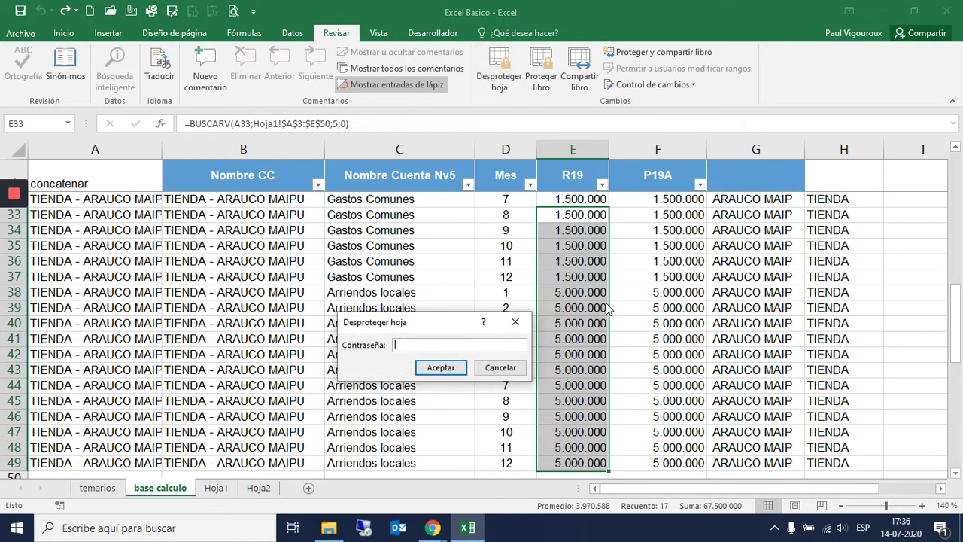
pyautogui.write('1')
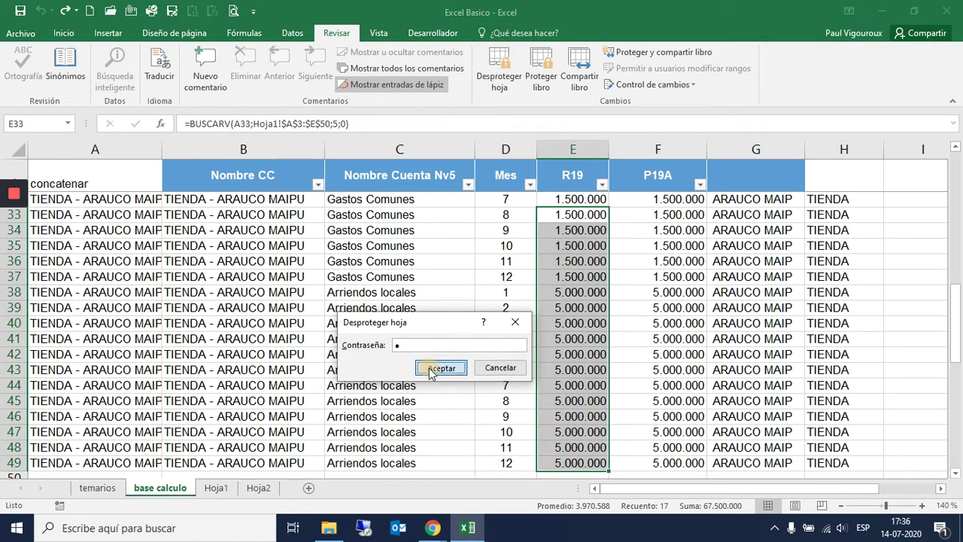
pyautogui.click(429, 373)
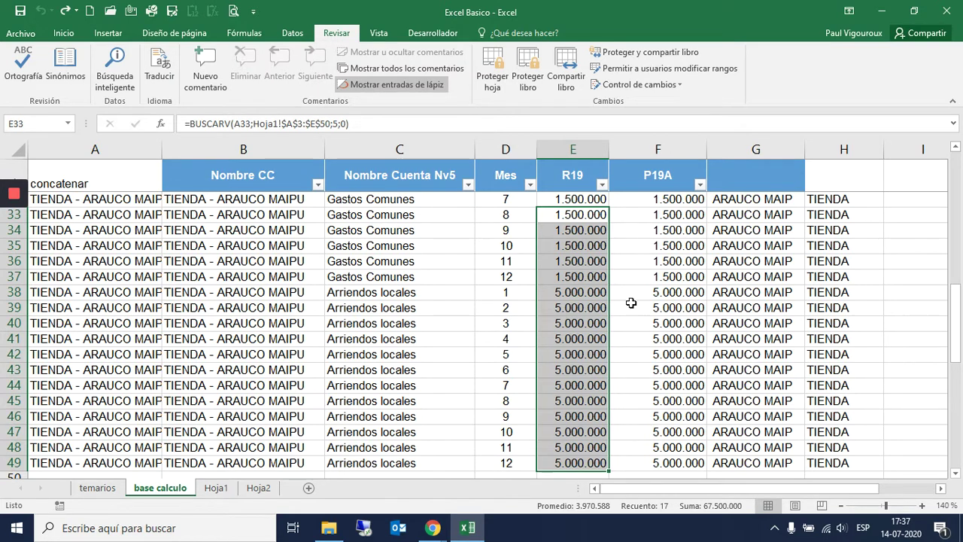
# Check cells F35, E36, B36 and A34's concatenation formula, and browse the Revisar, Datos and Fórmulas tabs.
pyautogui.click(679, 245)
pyautogui.click(564, 261)
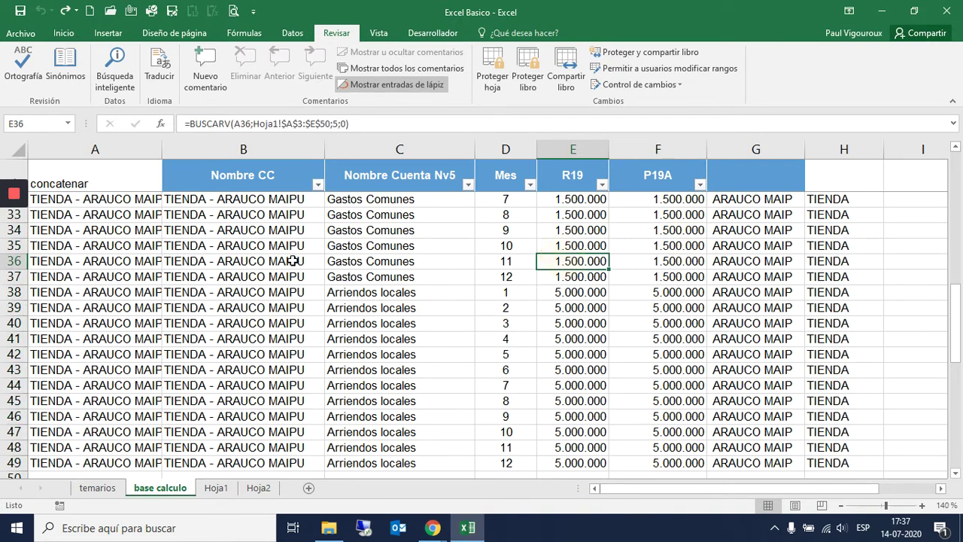
pyautogui.click(293, 261)
pyautogui.click(96, 232)
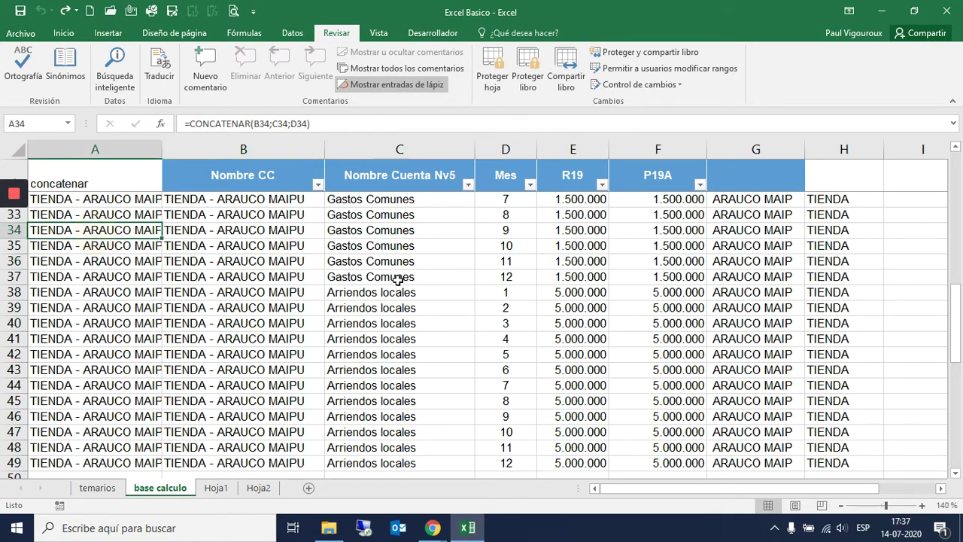
pyautogui.click(256, 33)
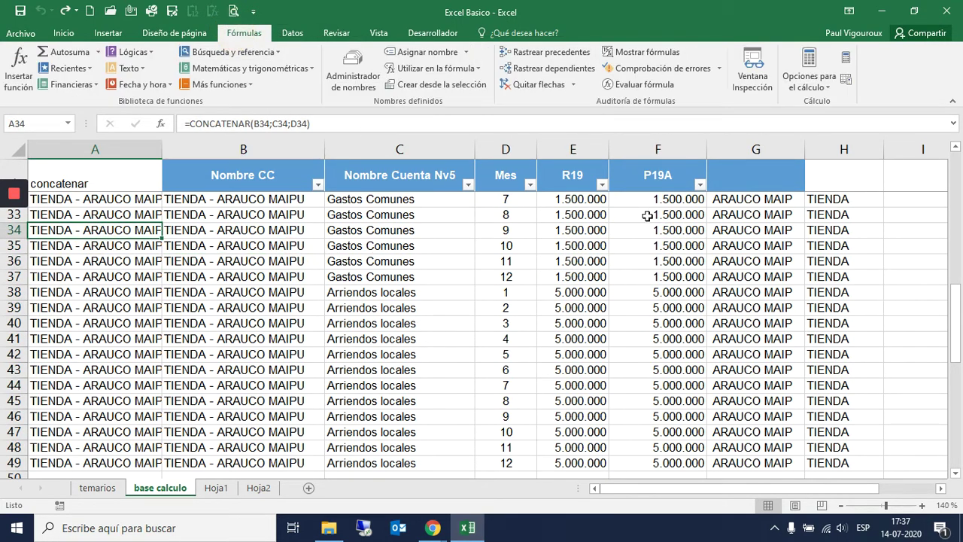
pyautogui.click(334, 33)
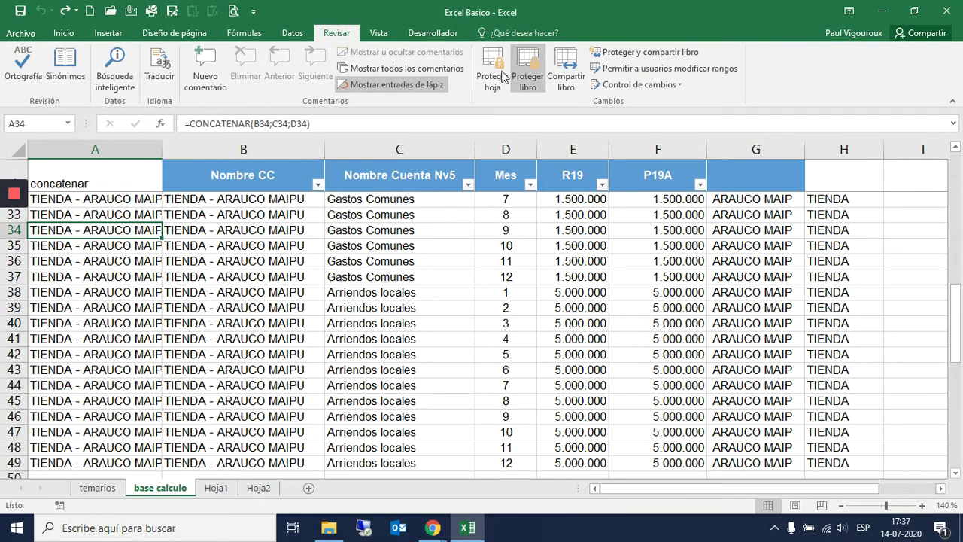
pyautogui.click(296, 33)
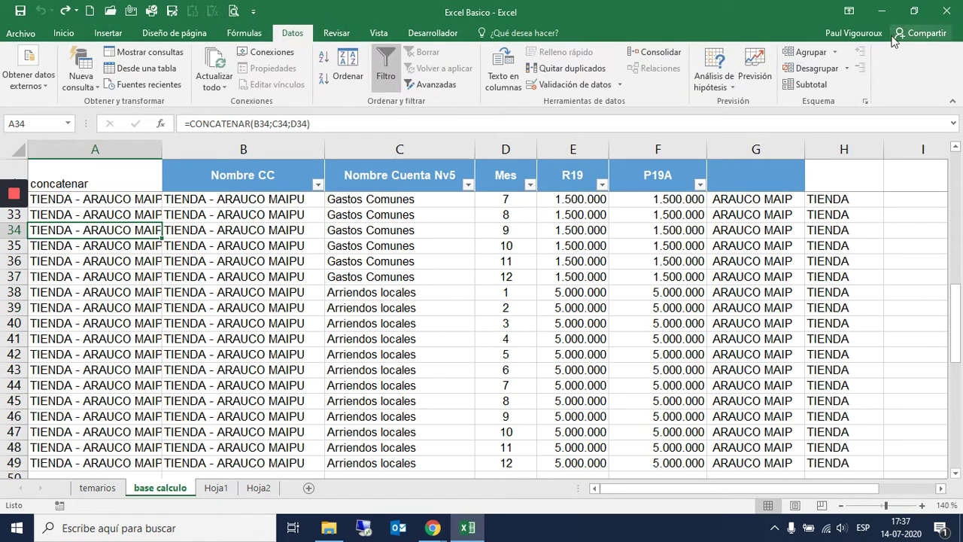
pyautogui.click(245, 33)
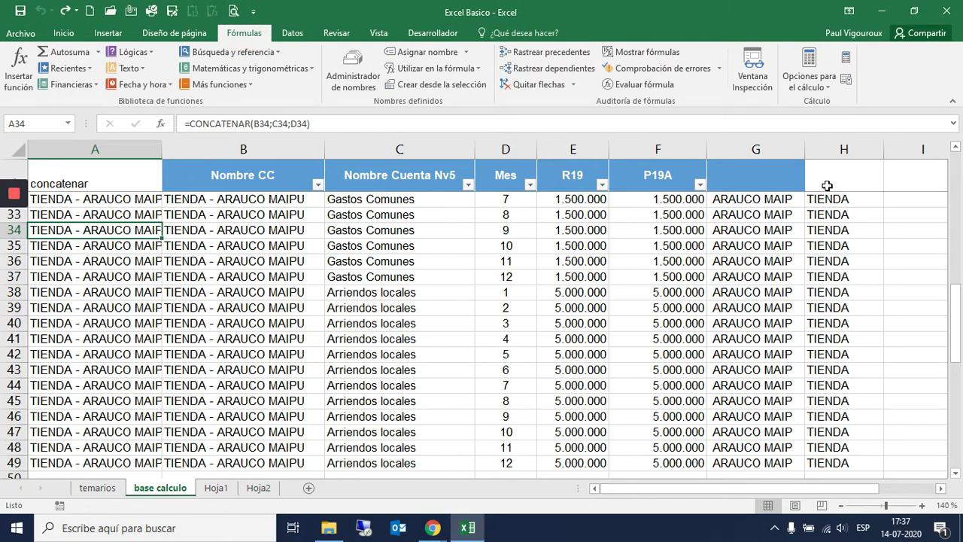
# View the Automático/Manual calculation options repeatedly without changing the mode.
pyautogui.click(824, 85)
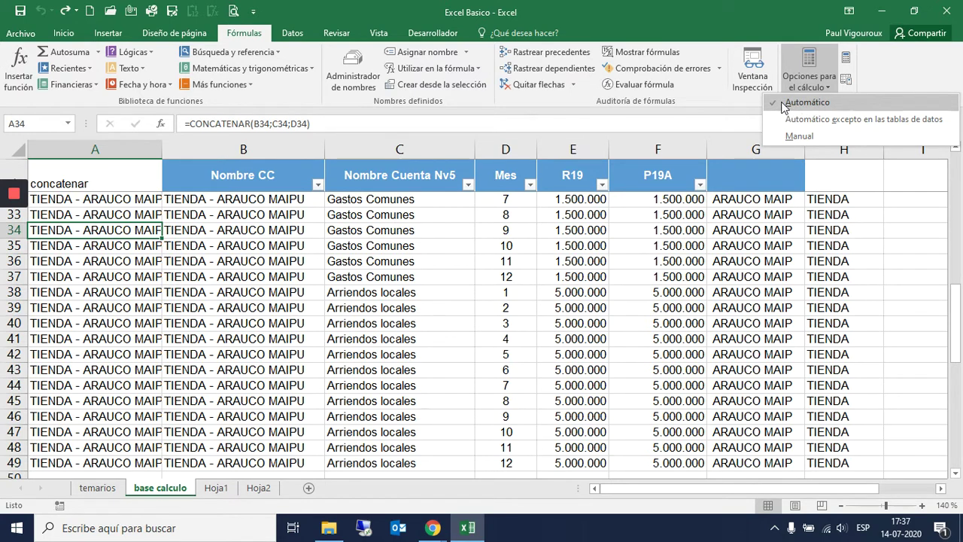
pyautogui.click(519, 317)
pyautogui.click(573, 245)
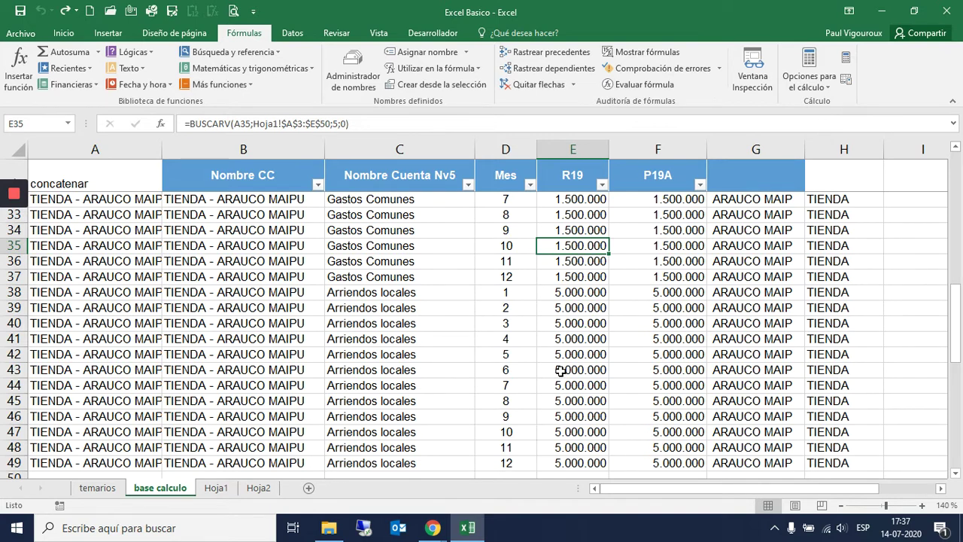
pyautogui.click(828, 86)
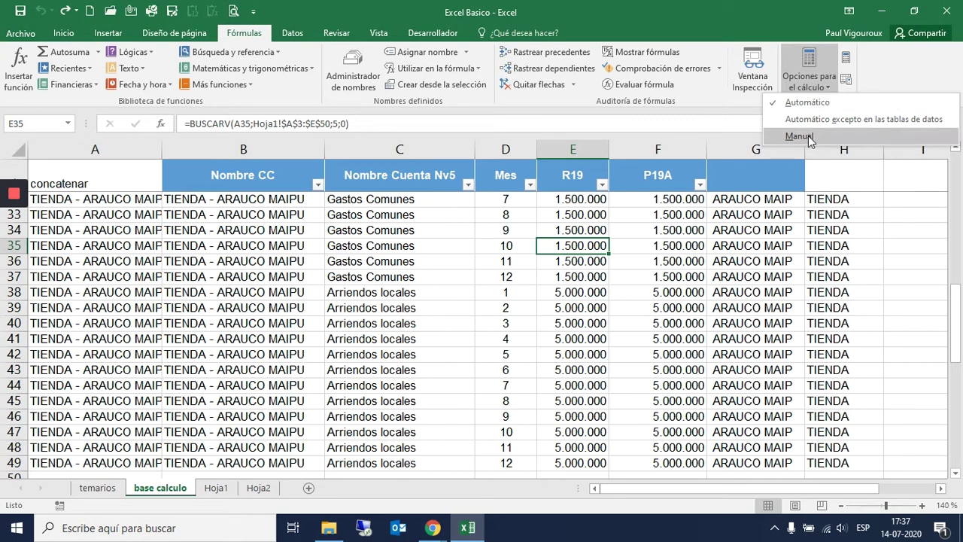
pyautogui.click(465, 328)
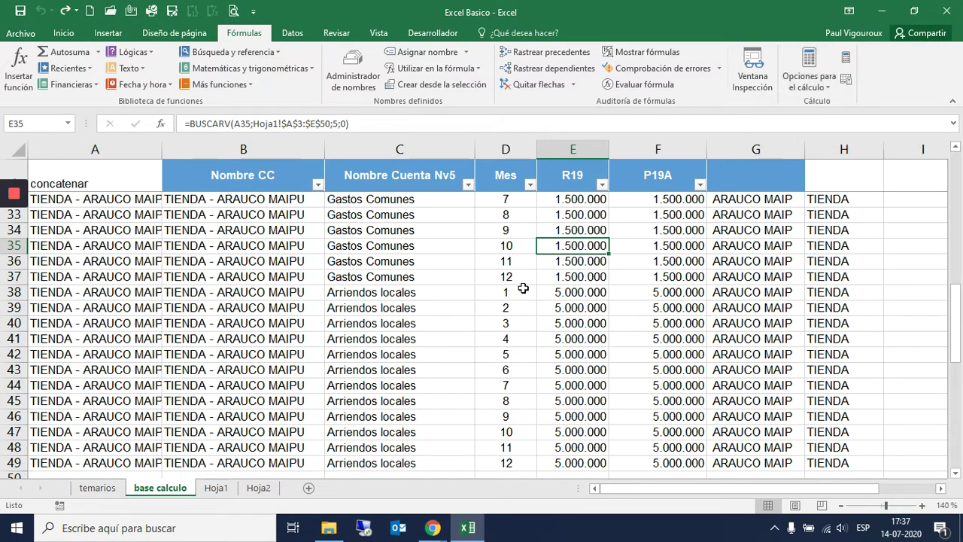
pyautogui.click(809, 75)
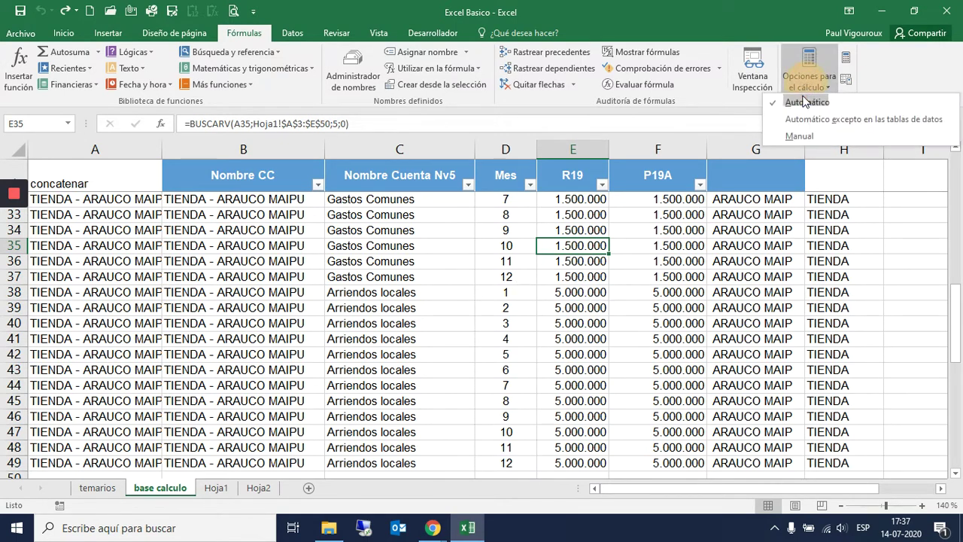
# Enter 1 in I35 and J35, switch calculation to Manual, and add =I35+J35 in K35.
pyautogui.click(820, 109)
pyautogui.click(899, 245)
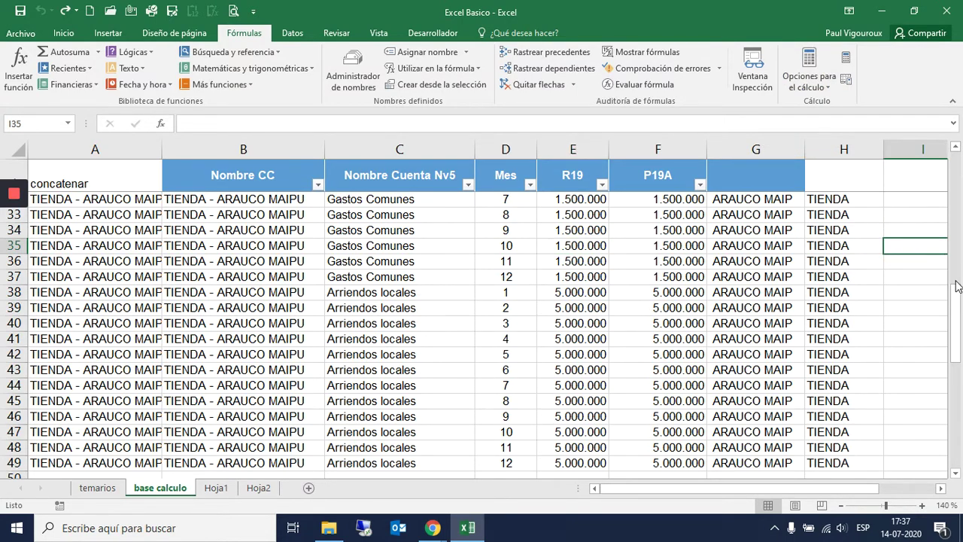
pyautogui.write('1')
pyautogui.press('Tab')
pyautogui.write('1')
pyautogui.press('Tab')
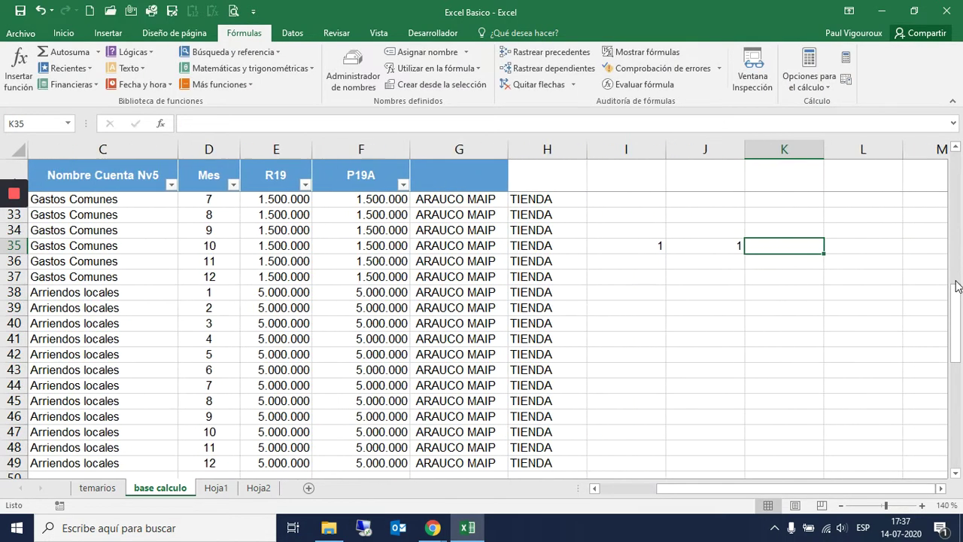
pyautogui.click(809, 77)
pyautogui.click(803, 158)
pyautogui.write('=I35+J35')
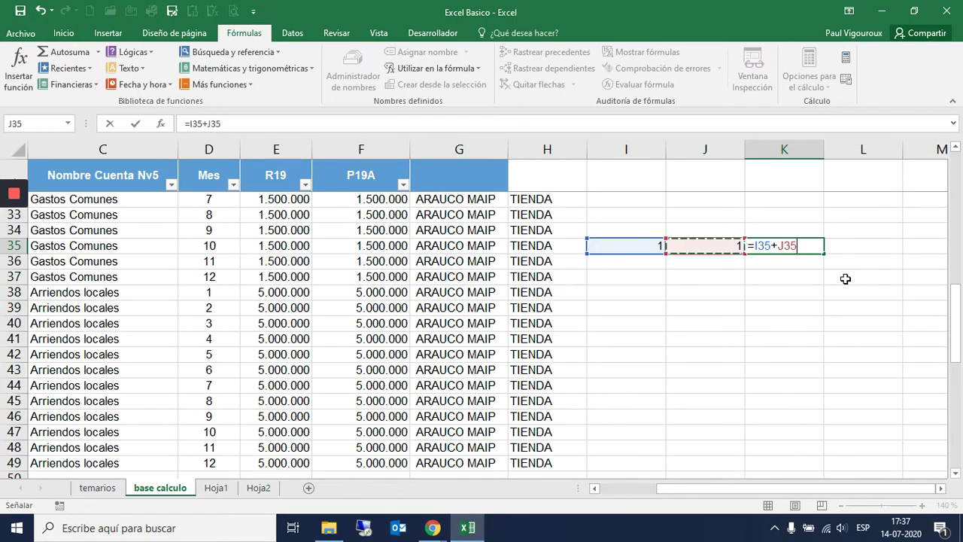
pyautogui.press('Return')
# Enter 1 in I36 and 3 in J36.
pyautogui.press('Up')
pyautogui.press('Left')
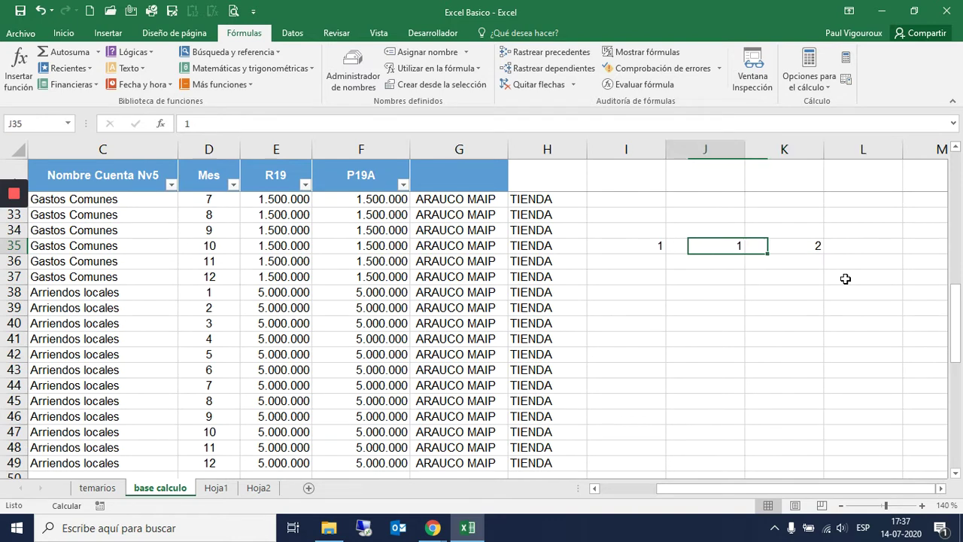
pyautogui.press('Left')
pyautogui.press('Down')
pyautogui.write('1')
pyautogui.press('Tab')
pyautogui.write('3')
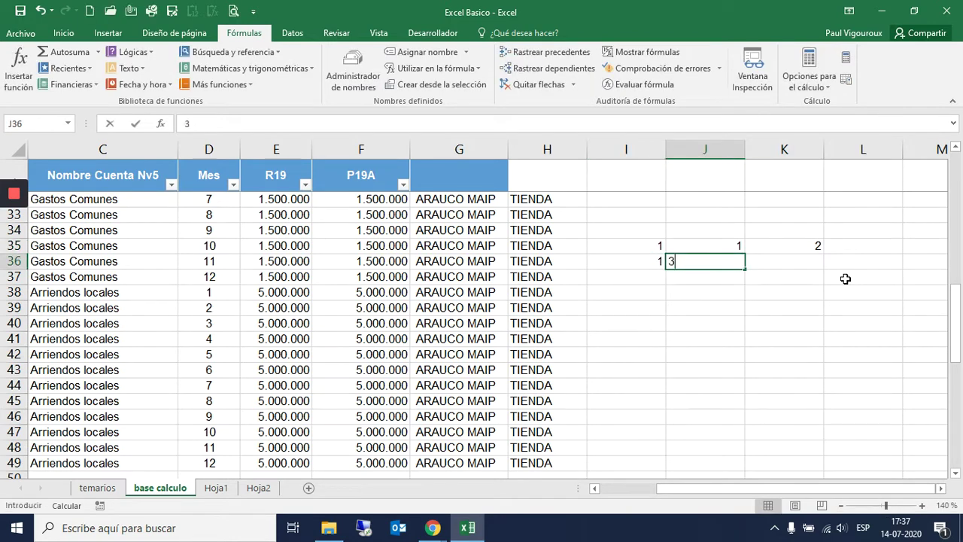
pyautogui.press('Return')
# Copy the K35 sum formula down into K36.
pyautogui.press('Up')
pyautogui.press('Up')
pyautogui.press('Right')
pyautogui.hotkey('ctrl', 'c')
pyautogui.hotkey('ctrl', 'Down')
pyautogui.press('Return')
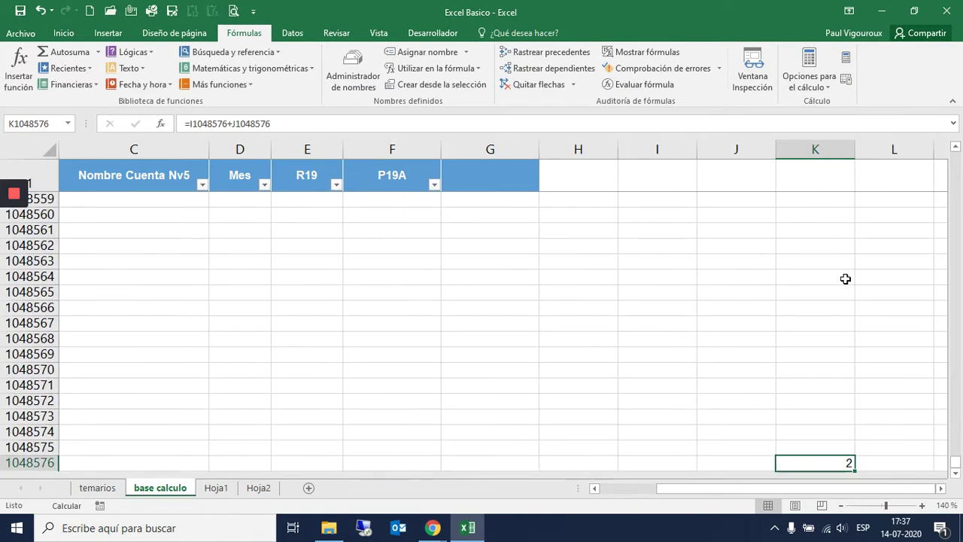
pyautogui.hotkey('ctrl', 'c')
pyautogui.hotkey('ctrl', 'Up')
pyautogui.press('Down')
pyautogui.press('Return')
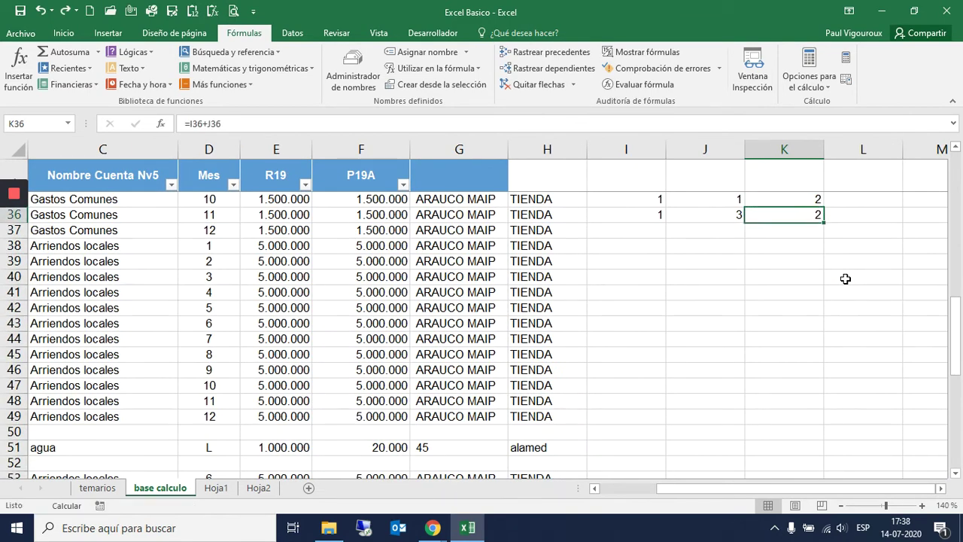
pyautogui.scroll(1, 845, 278)
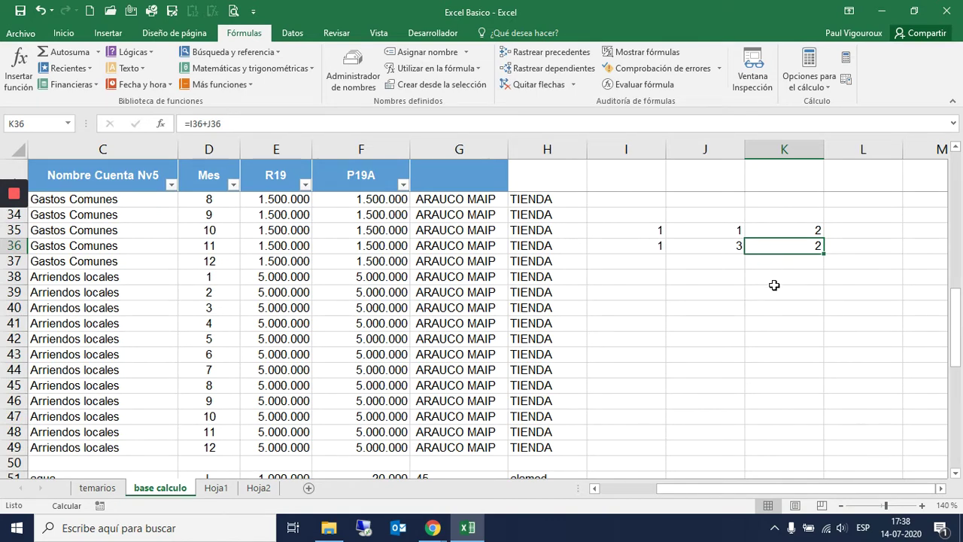
# Switch calculation back to Automático and select the test cells I34:K38.
pyautogui.click(809, 79)
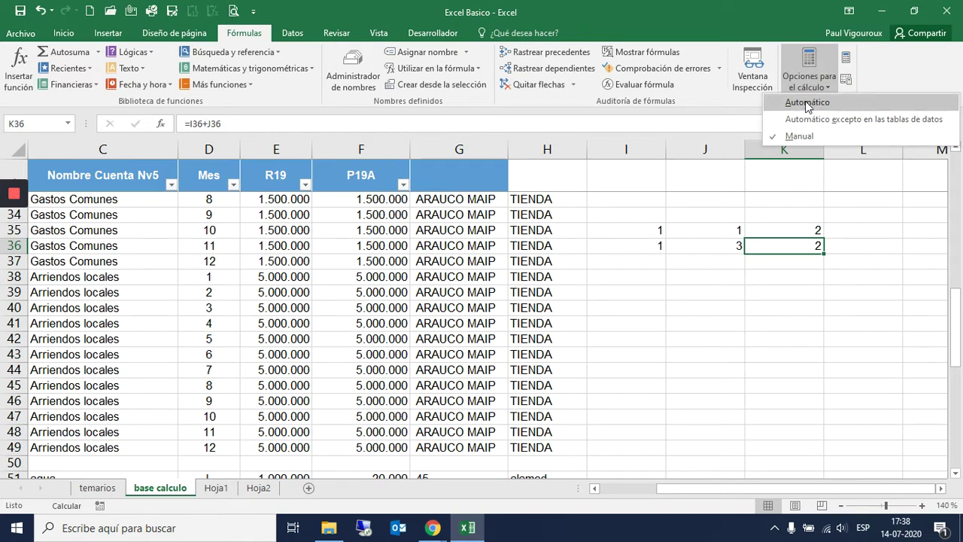
pyautogui.click(807, 104)
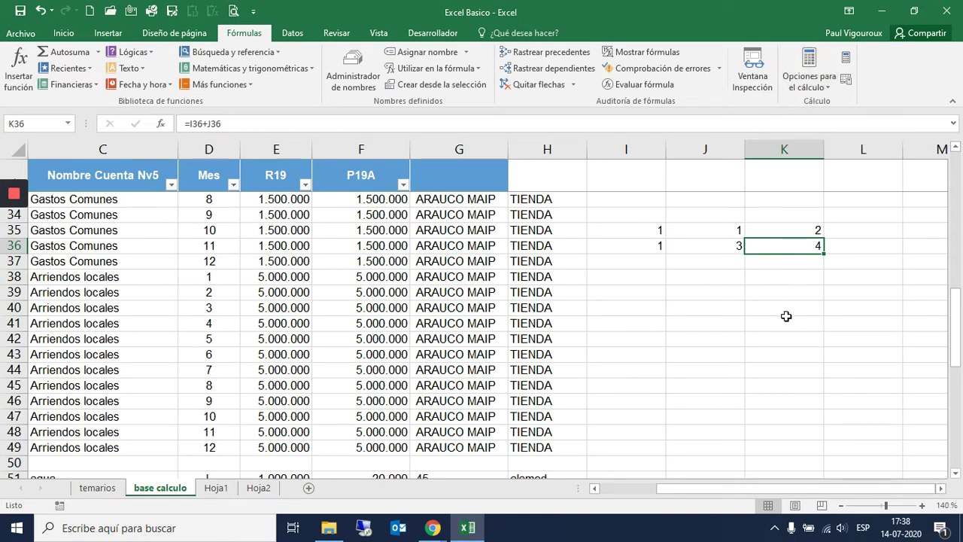
pyautogui.moveTo(661, 213)
pyautogui.mouseDown()
pyautogui.moveTo(813, 258)
pyautogui.moveTo(823, 279)
pyautogui.mouseUp()
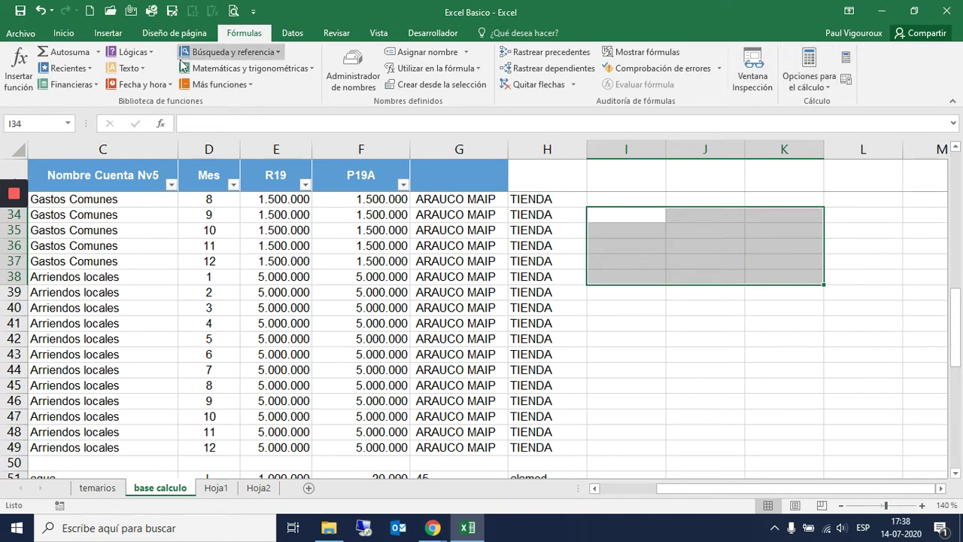
# Recheck the calculation mode in Calculation Options, then select cell I45.
pyautogui.click(823, 82)
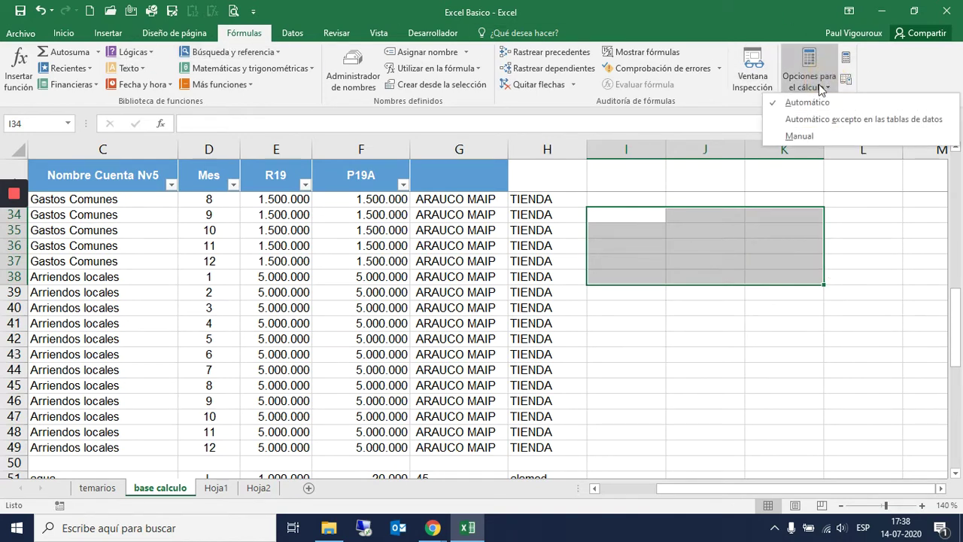
pyautogui.click(675, 357)
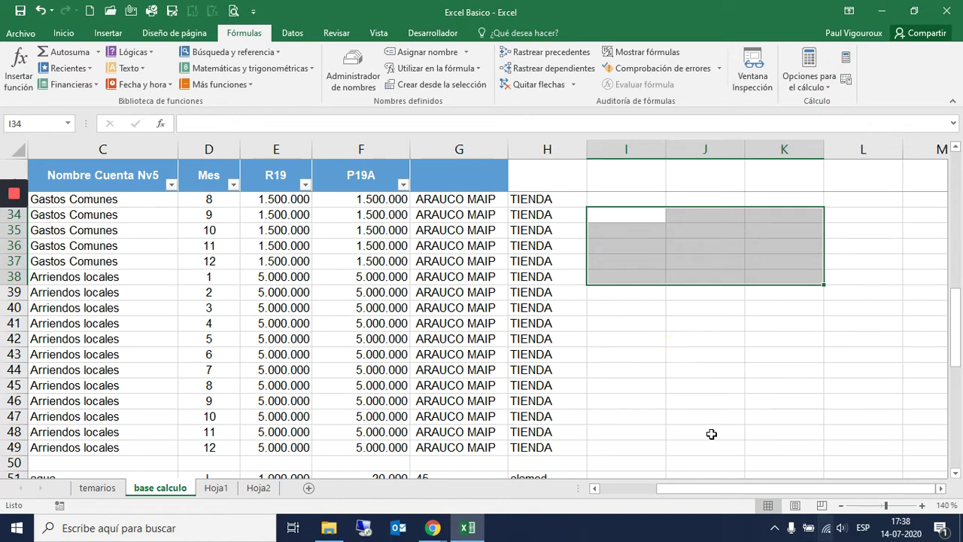
pyautogui.click(647, 385)
pyautogui.moveTo(662, 488); pyautogui.dragTo(635, 493)
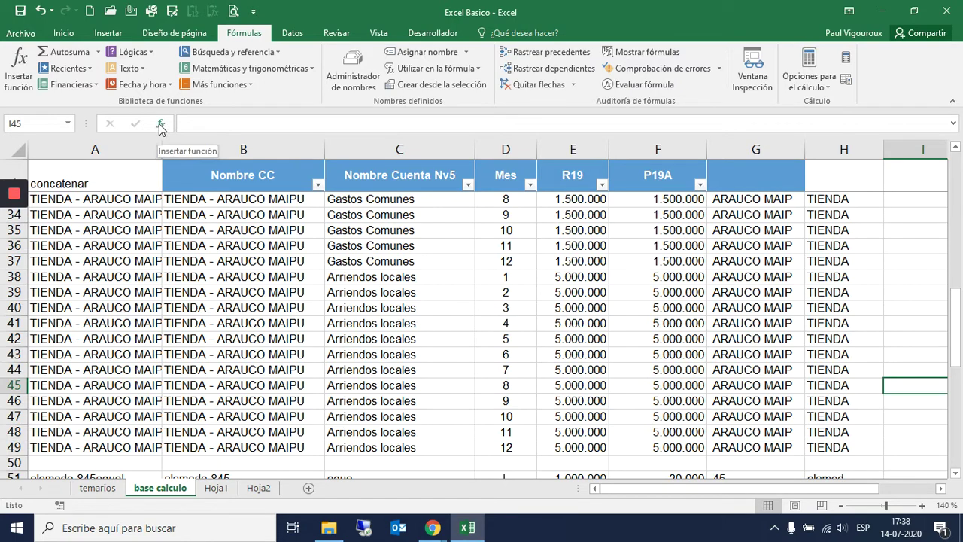
pyautogui.click(161, 124)
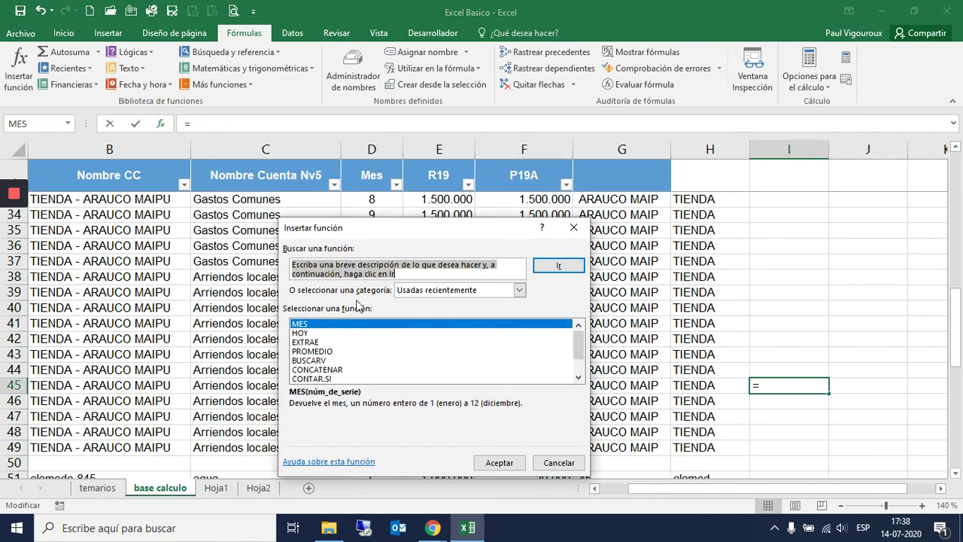
pyautogui.click(447, 291)
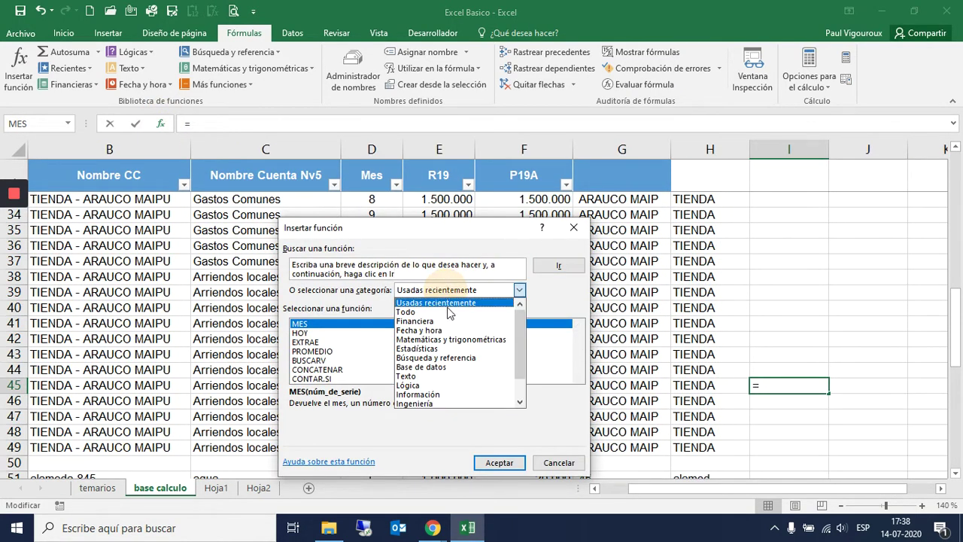
pyautogui.click(574, 463)
pyautogui.click(574, 463)
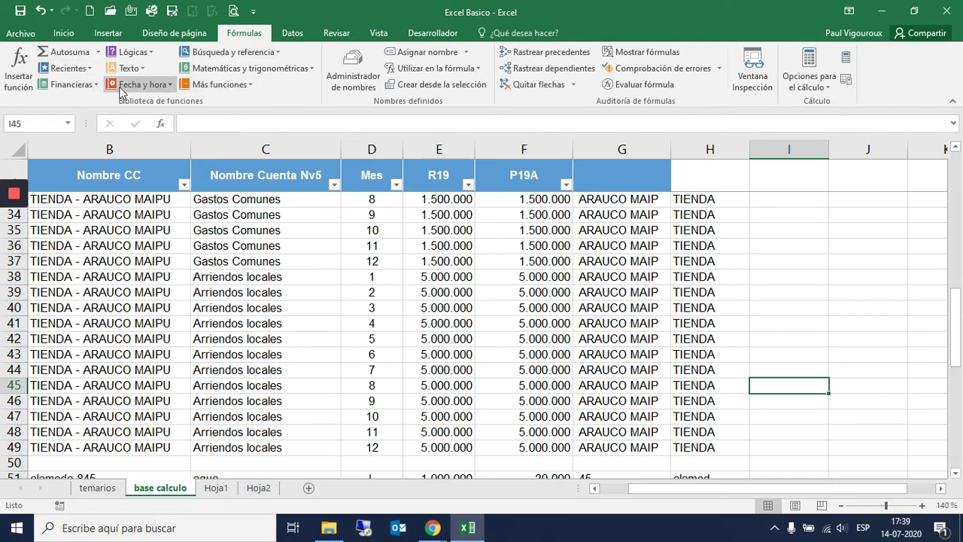
# Browse the Financieras, Recientes, Lógicas and Búsqueda y referencia function lists.
pyautogui.click(68, 85)
pyautogui.click(64, 86)
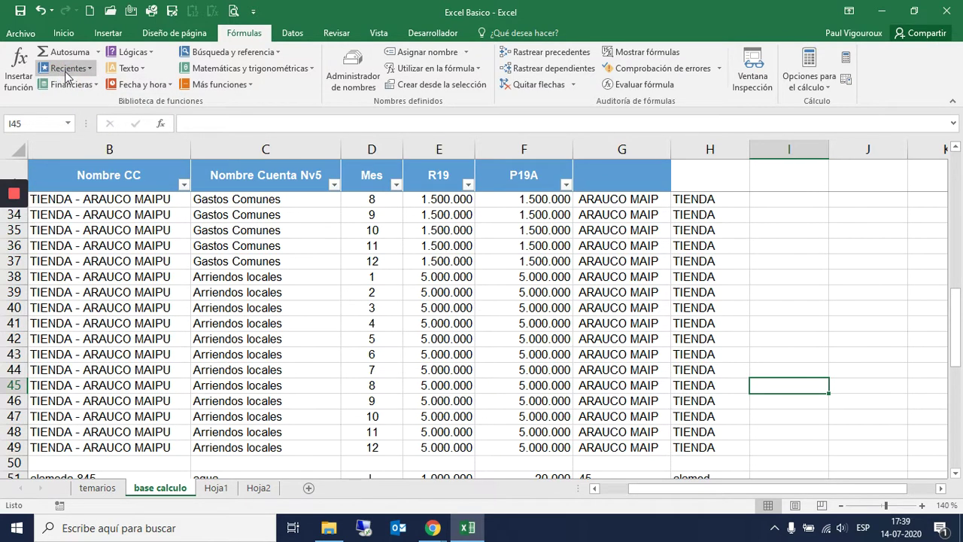
pyautogui.click(68, 73)
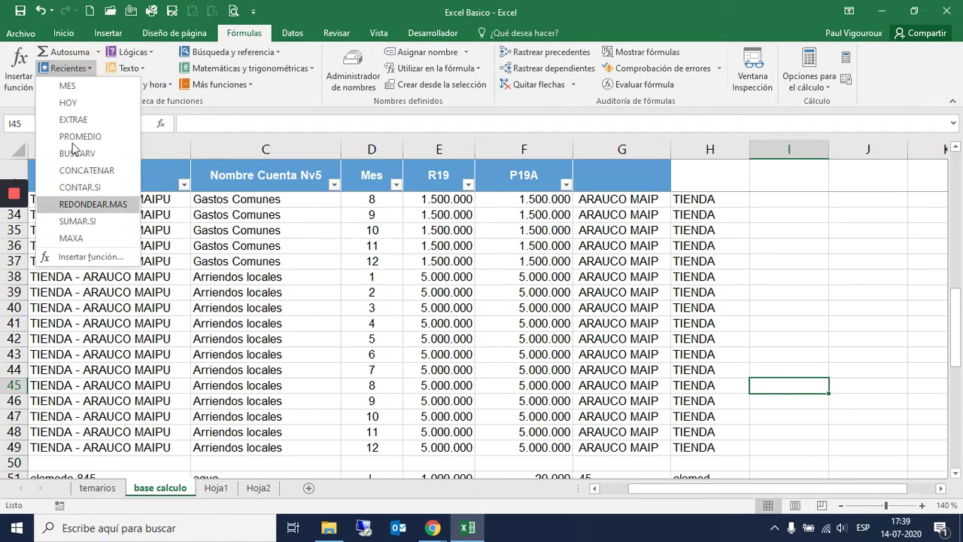
pyautogui.click(128, 51)
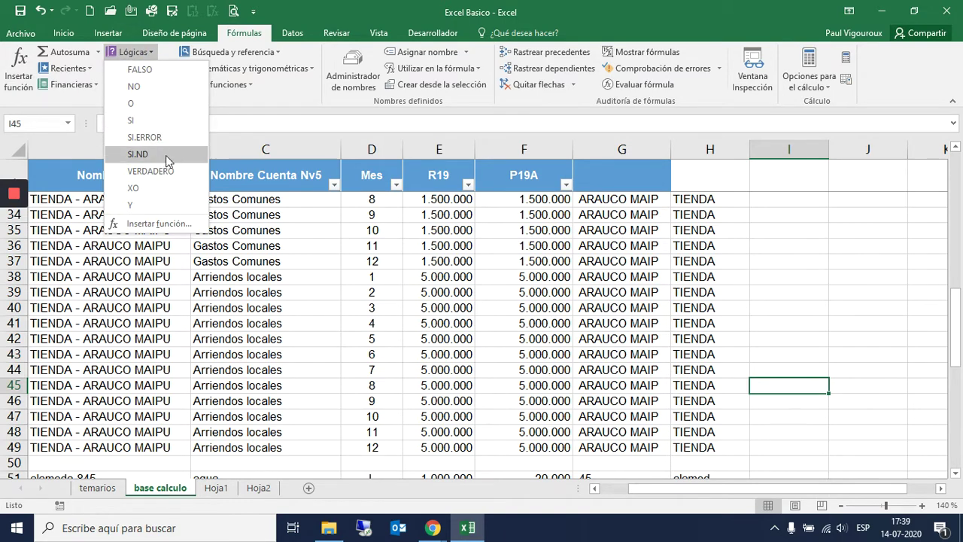
pyautogui.click(128, 51)
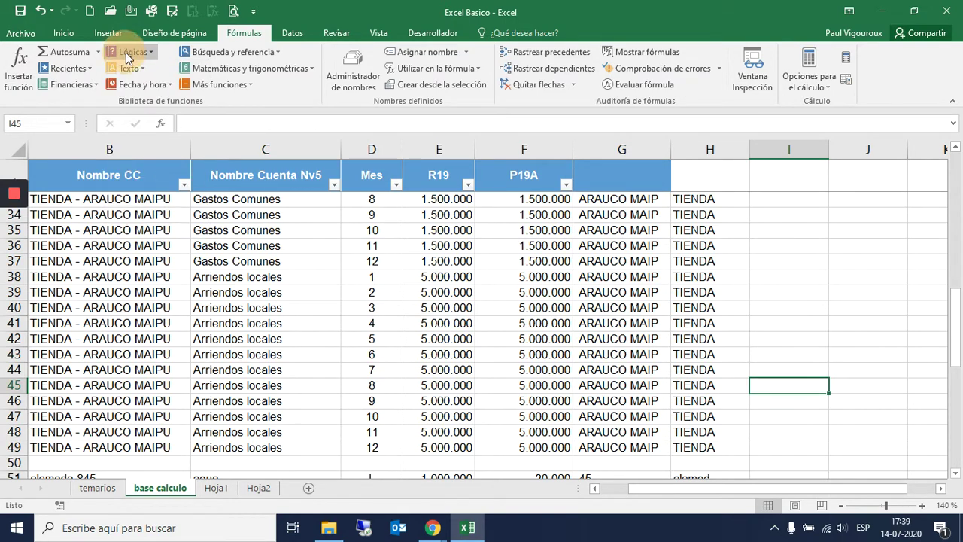
pyautogui.click(228, 52)
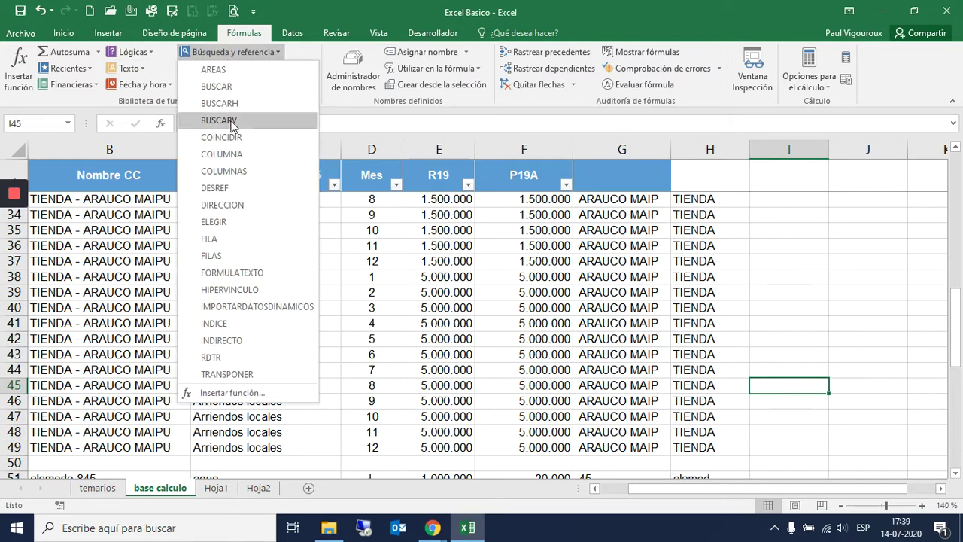
pyautogui.click(228, 52)
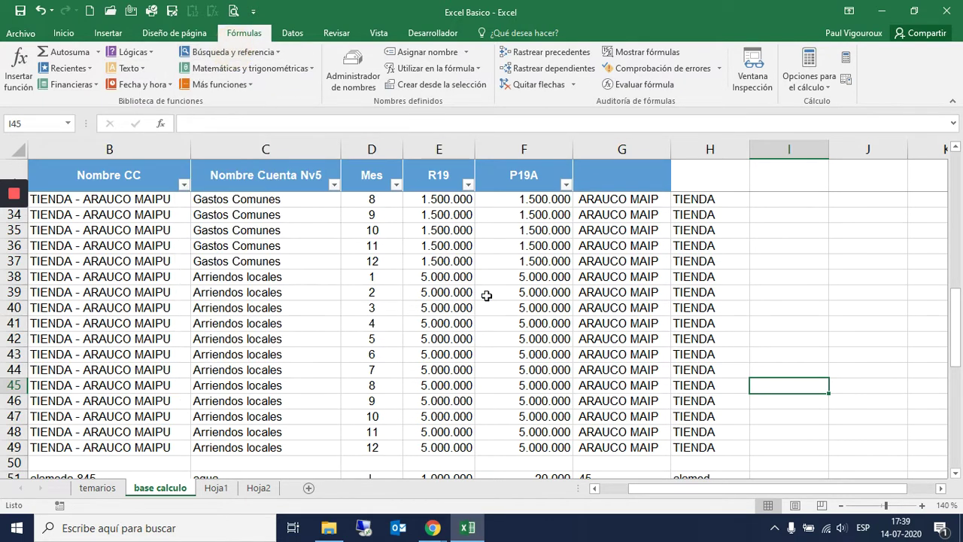
# Browse the Matemáticas y trigonométricas functions, then switch to the temarios sheet.
pyautogui.click(261, 69)
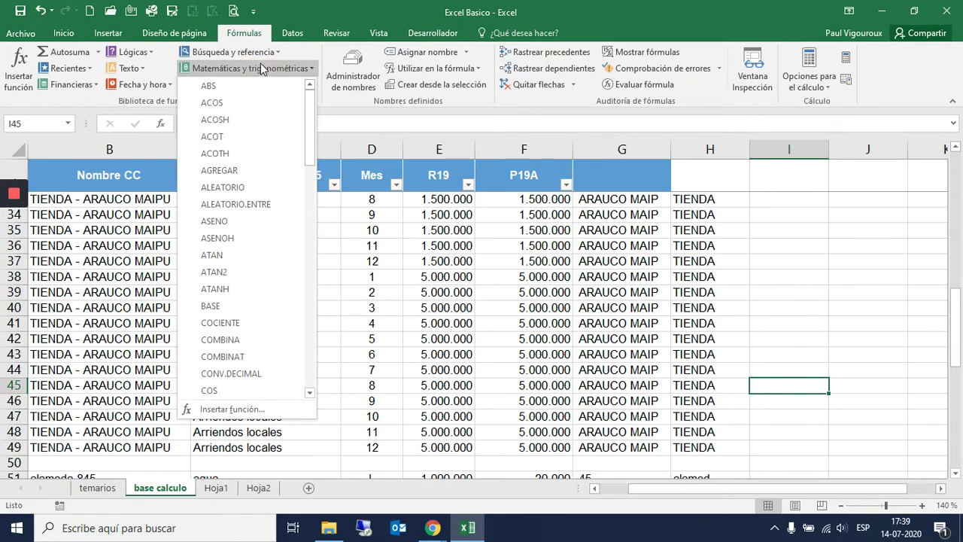
pyautogui.click(262, 70)
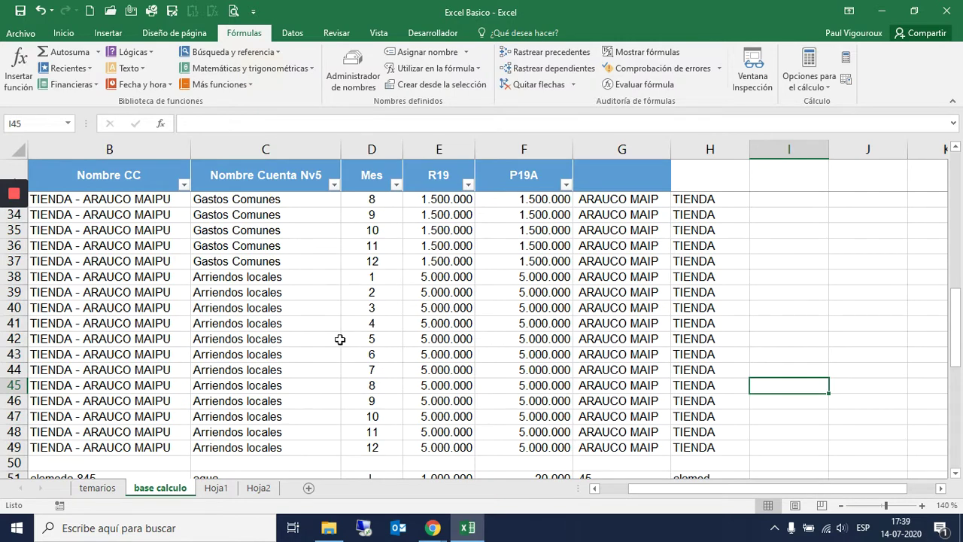
pyautogui.click(248, 292)
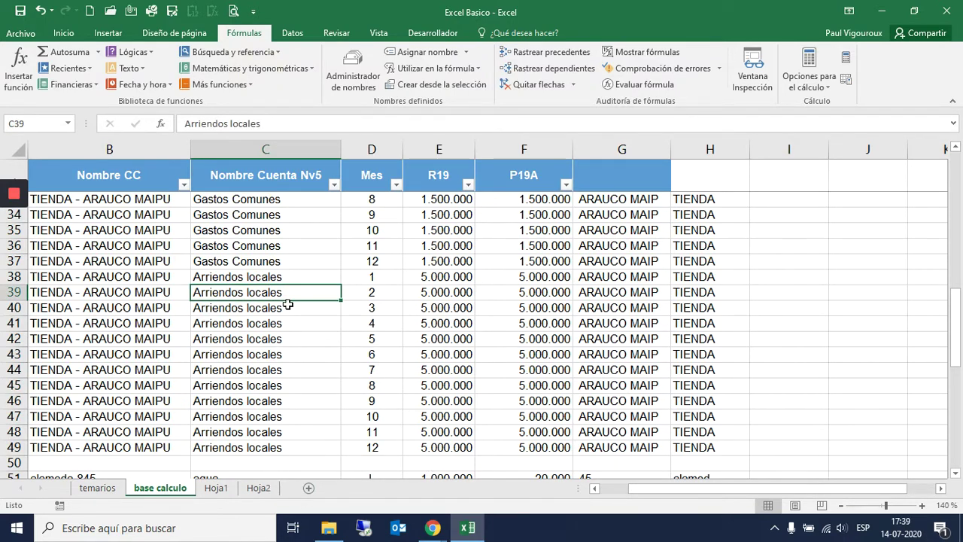
pyautogui.click(90, 488)
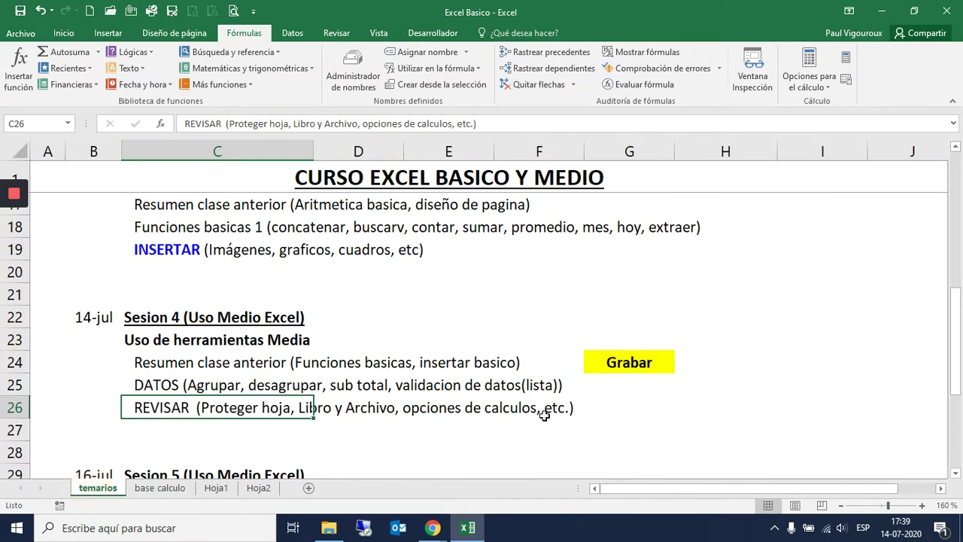